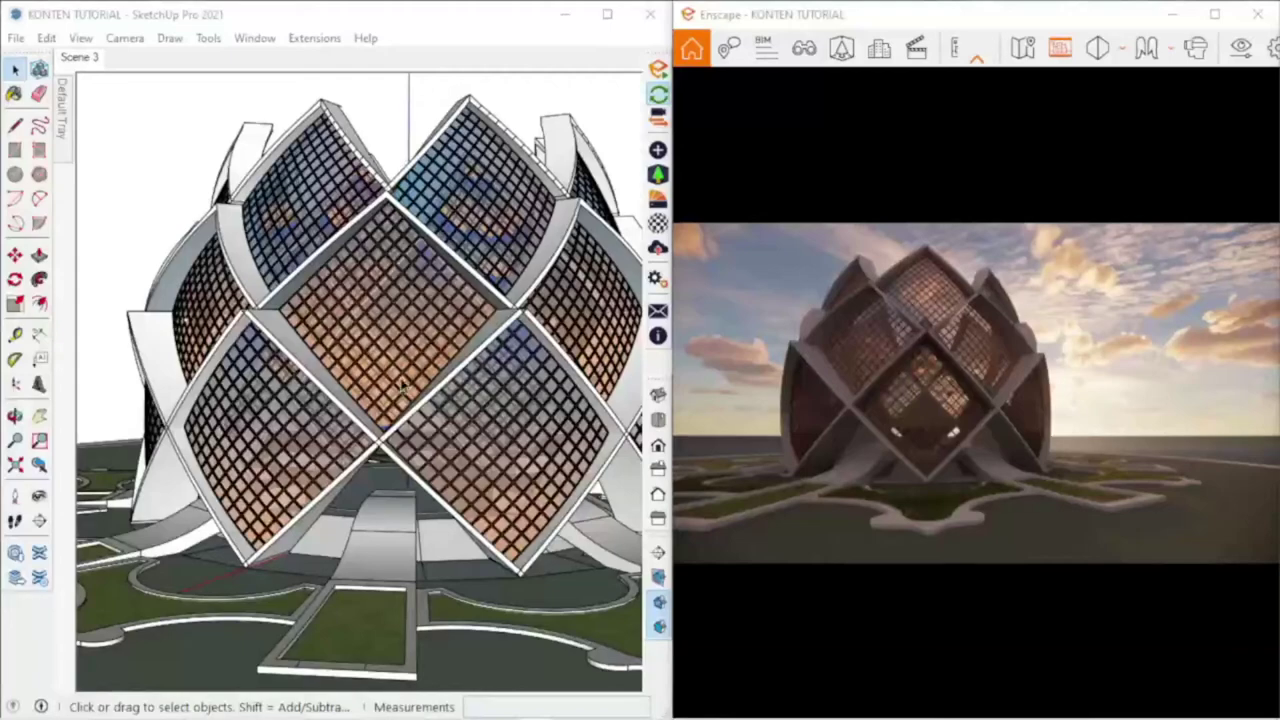
# - Orbit and zoom around the lotus building, then open Enscape Visual Settings beside SketchUp
pyautogui.moveTo(403, 385)
pyautogui.mouseDown(button='middle')
pyautogui.moveTo(349, 329)
pyautogui.moveTo(448, 393)
pyautogui.moveTo(286, 343)
pyautogui.mouseUp(button='middle')
pyautogui.scroll(-2, 349, 329)
pyautogui.scroll(2, 403, 120)
pyautogui.moveTo(403, 120)
pyautogui.mouseDown(button='middle')
pyautogui.moveTo(302, 397)
pyautogui.moveTo(390, 400)
pyautogui.mouseUp(button='middle')
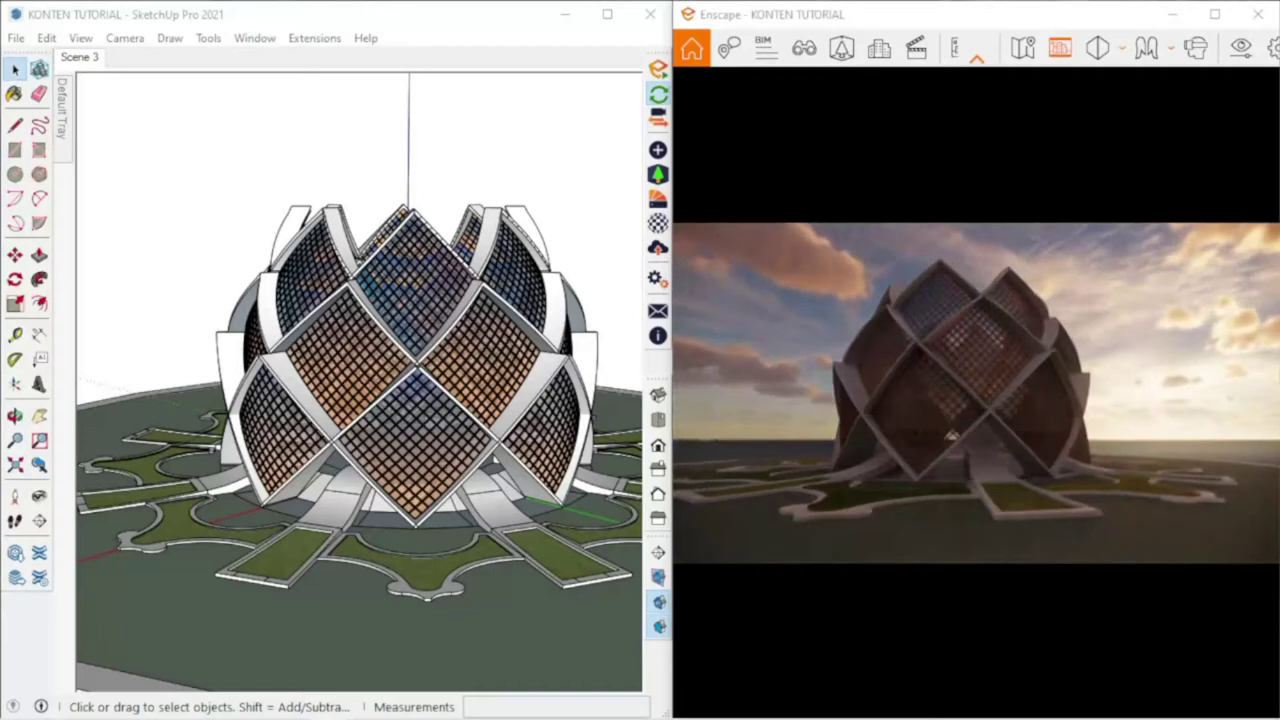
pyautogui.click(1241, 47)
pyautogui.moveTo(354, 36); pyautogui.dragTo(687, 20)
# - Import the SUNSET preset from PRESET > YUDIK 21 - RENDER PRESET > SUNSET > SUNSET.json
pyautogui.click(471, 86)
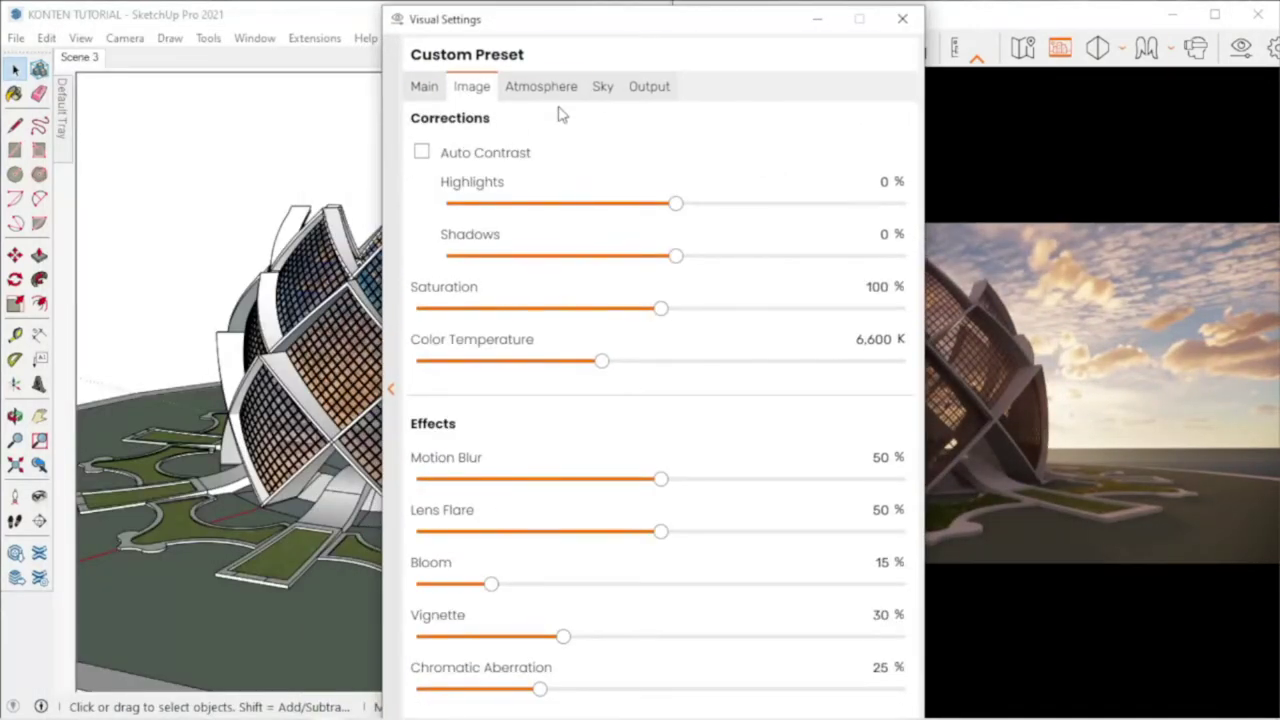
pyautogui.click(389, 388)
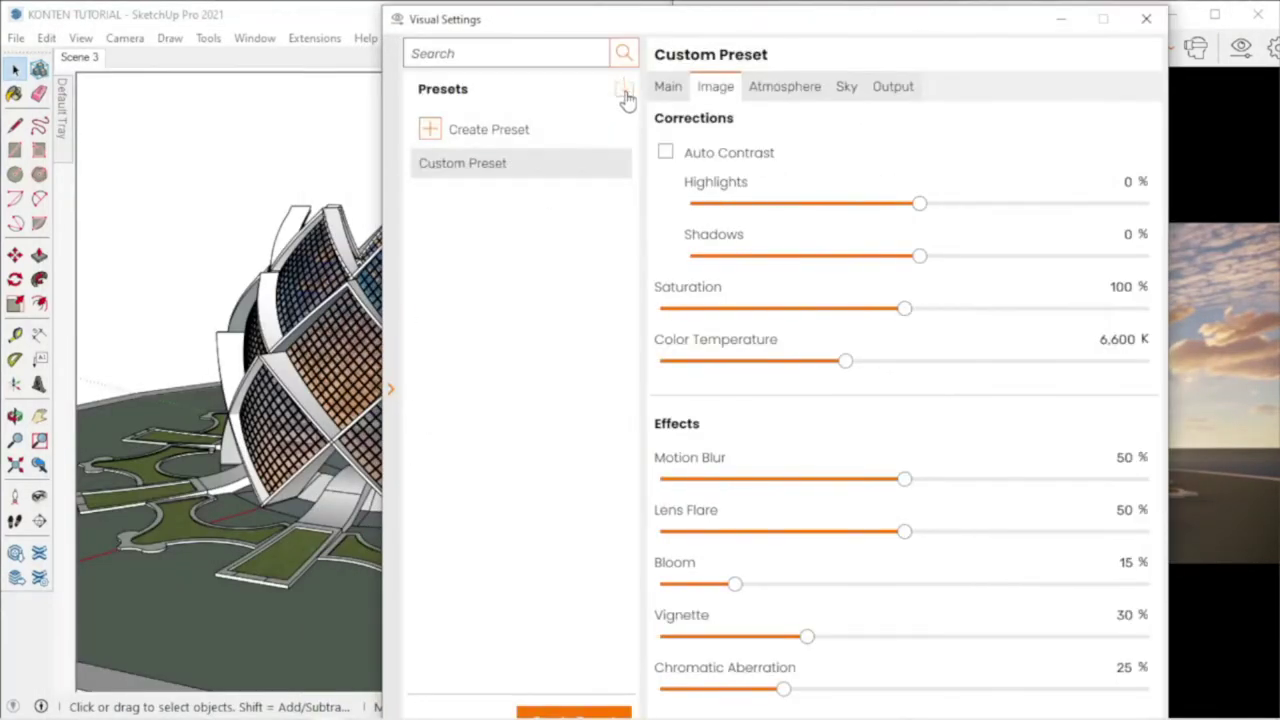
pyautogui.click(623, 92)
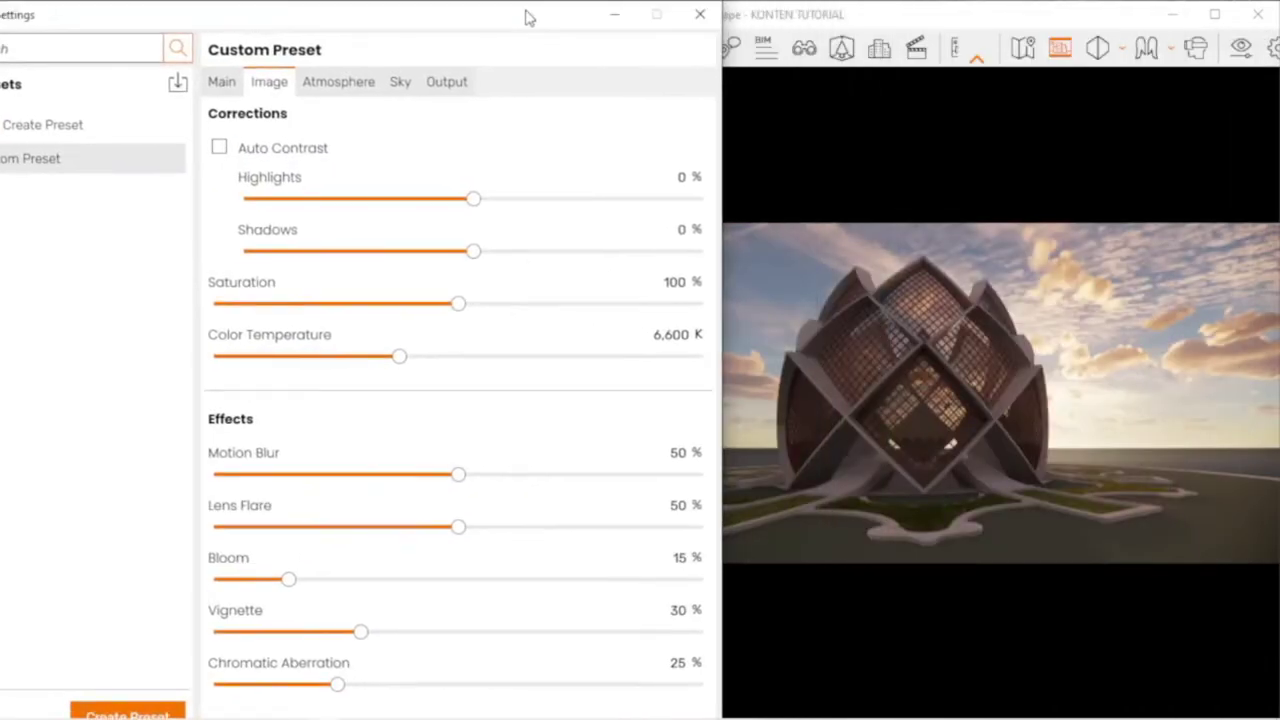
pyautogui.click(180, 85)
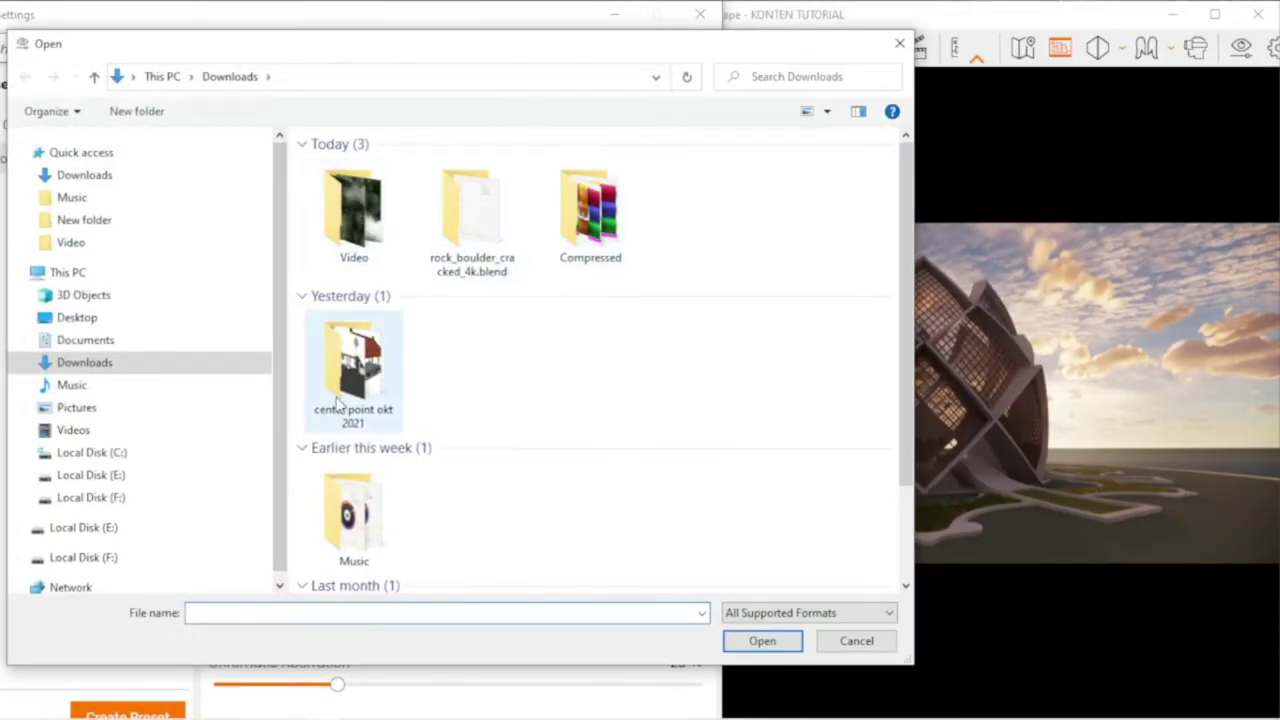
pyautogui.doubleClick(357, 372)
pyautogui.doubleClick(558, 312)
pyautogui.doubleClick(356, 197)
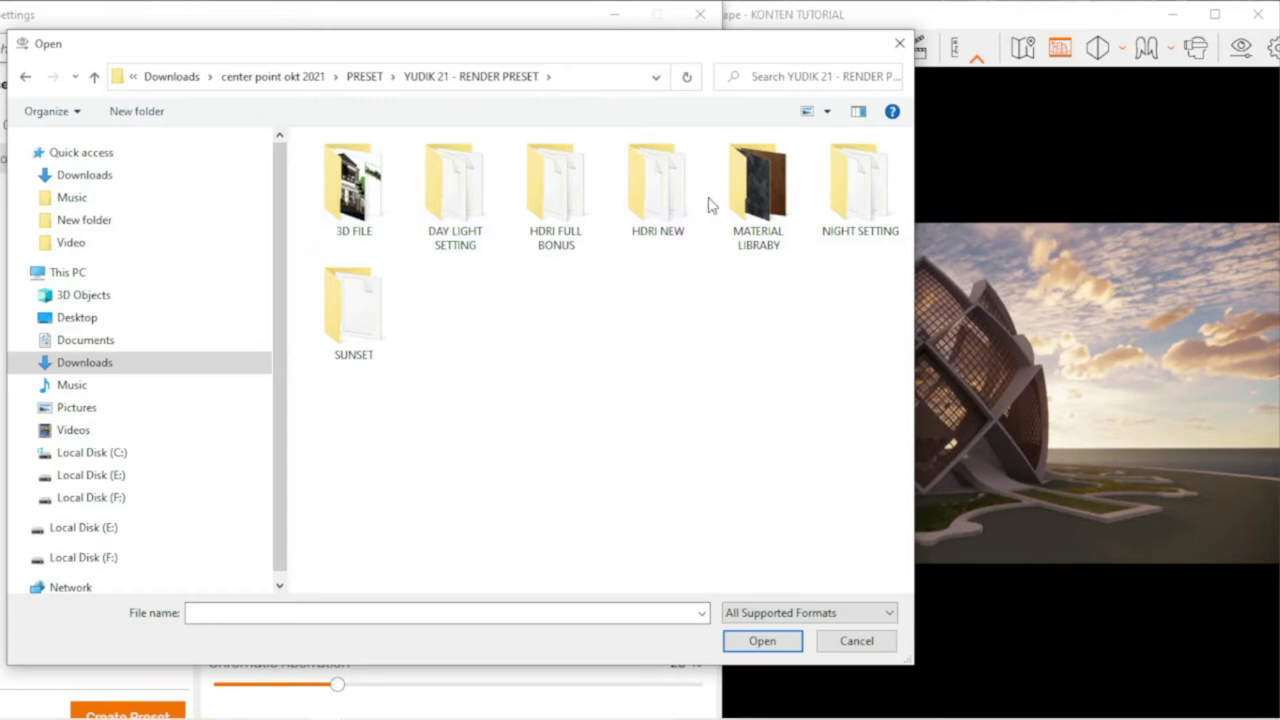
pyautogui.doubleClick(360, 330)
pyautogui.click(365, 168)
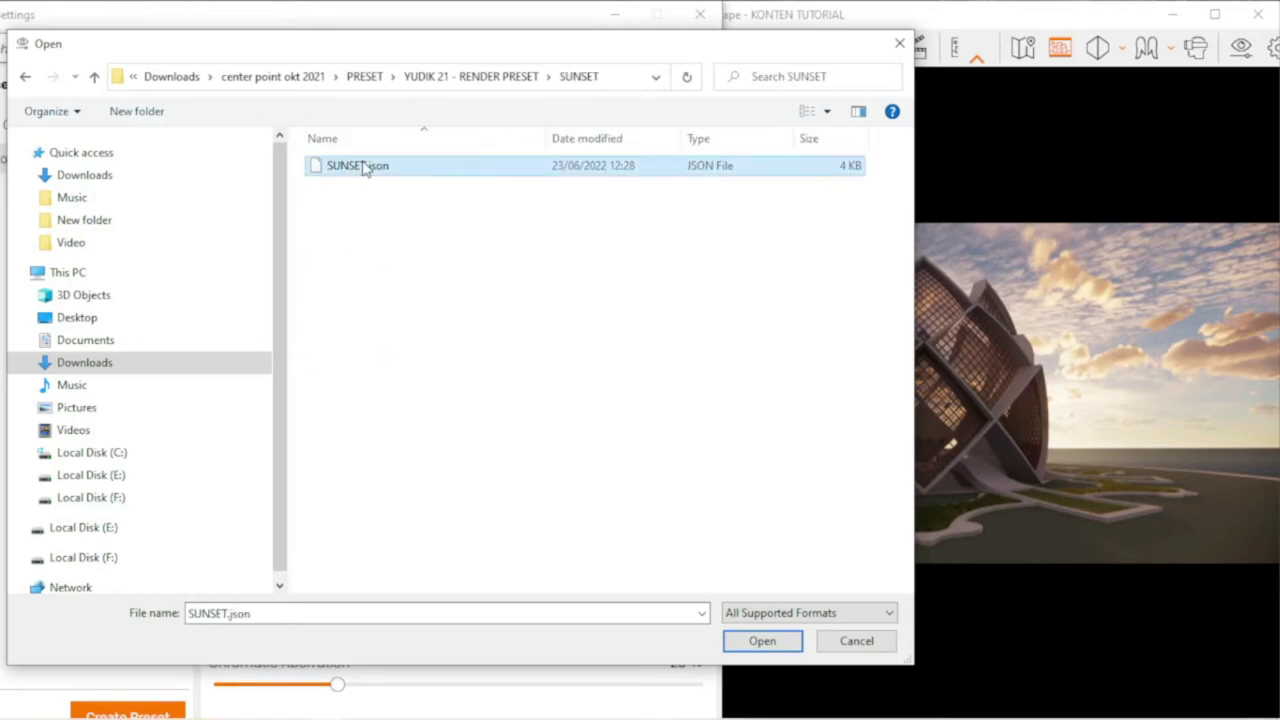
pyautogui.click(762, 641)
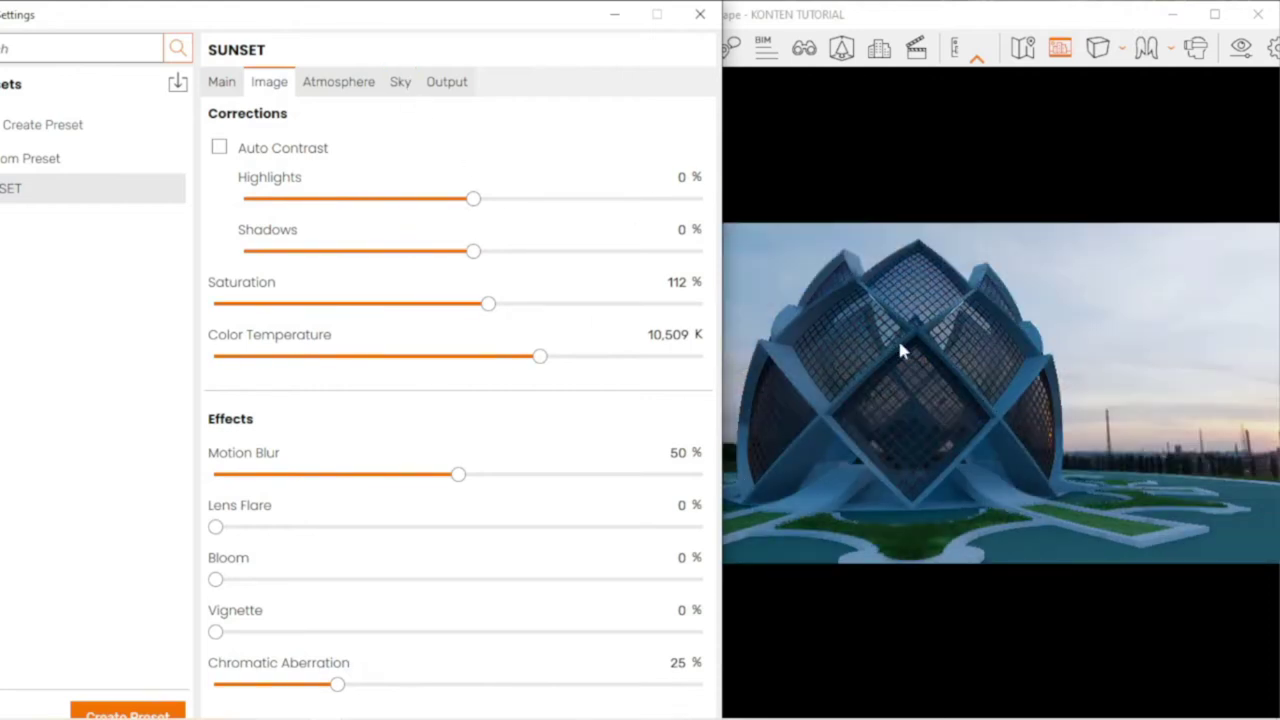
# - Rotate the sunset sky to 113° and orbit the render camera to face the building head-on
pyautogui.moveTo(210, 20); pyautogui.dragTo(400, 20)
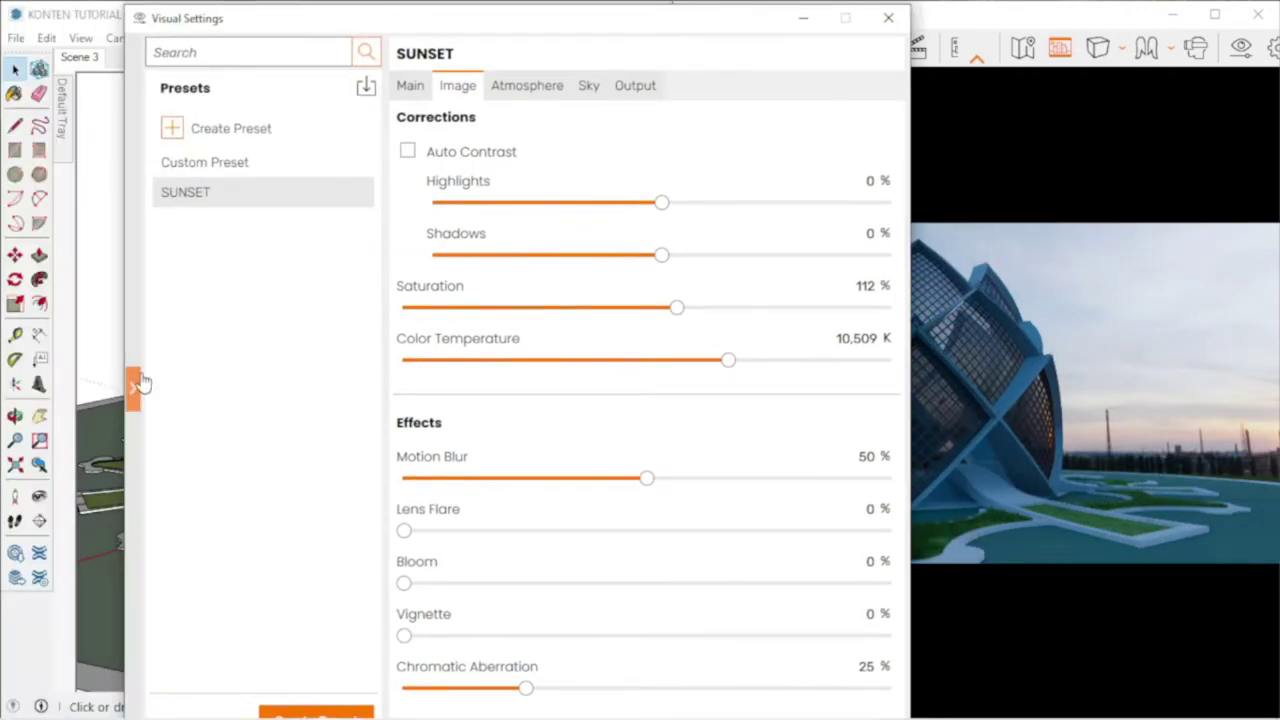
pyautogui.click(257, 83)
pyautogui.moveTo(280, 245)
pyautogui.mouseDown()
pyautogui.moveTo(220, 248)
pyautogui.moveTo(245, 245)
pyautogui.mouseUp()
pyautogui.scroll(-3, 976, 450)
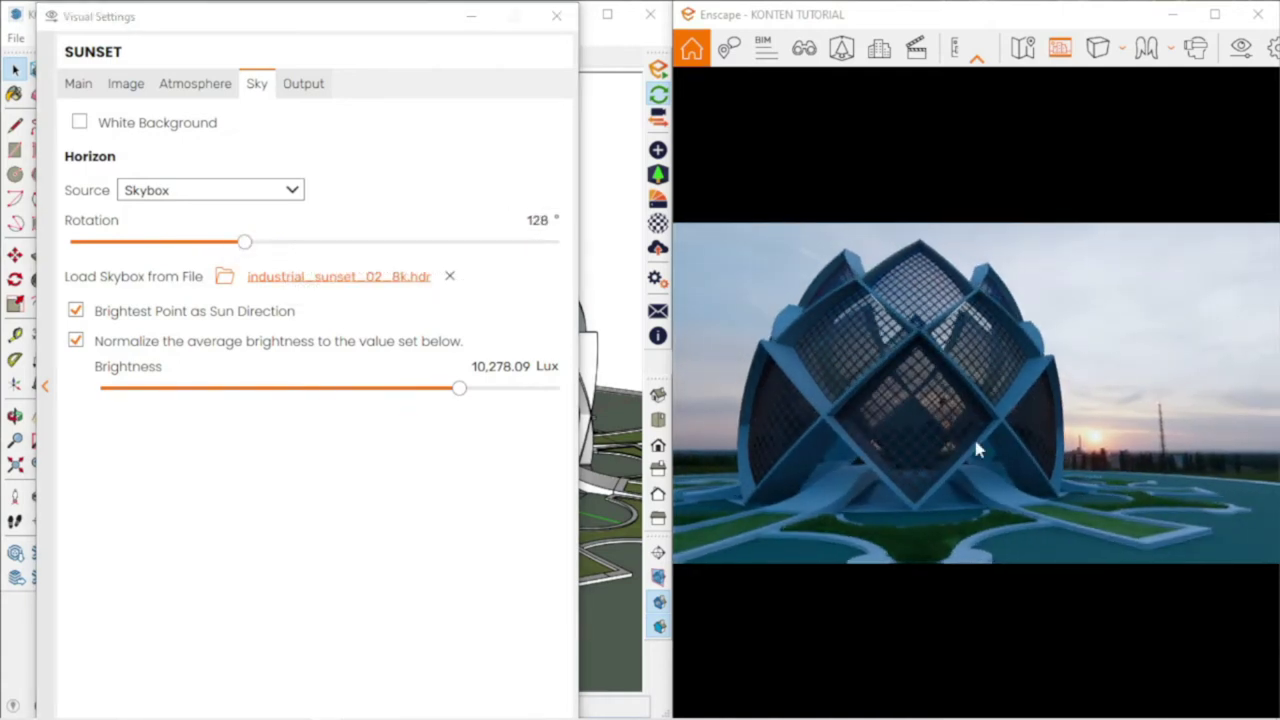
pyautogui.moveTo(976, 450); pyautogui.dragTo(1024, 452, button='right')
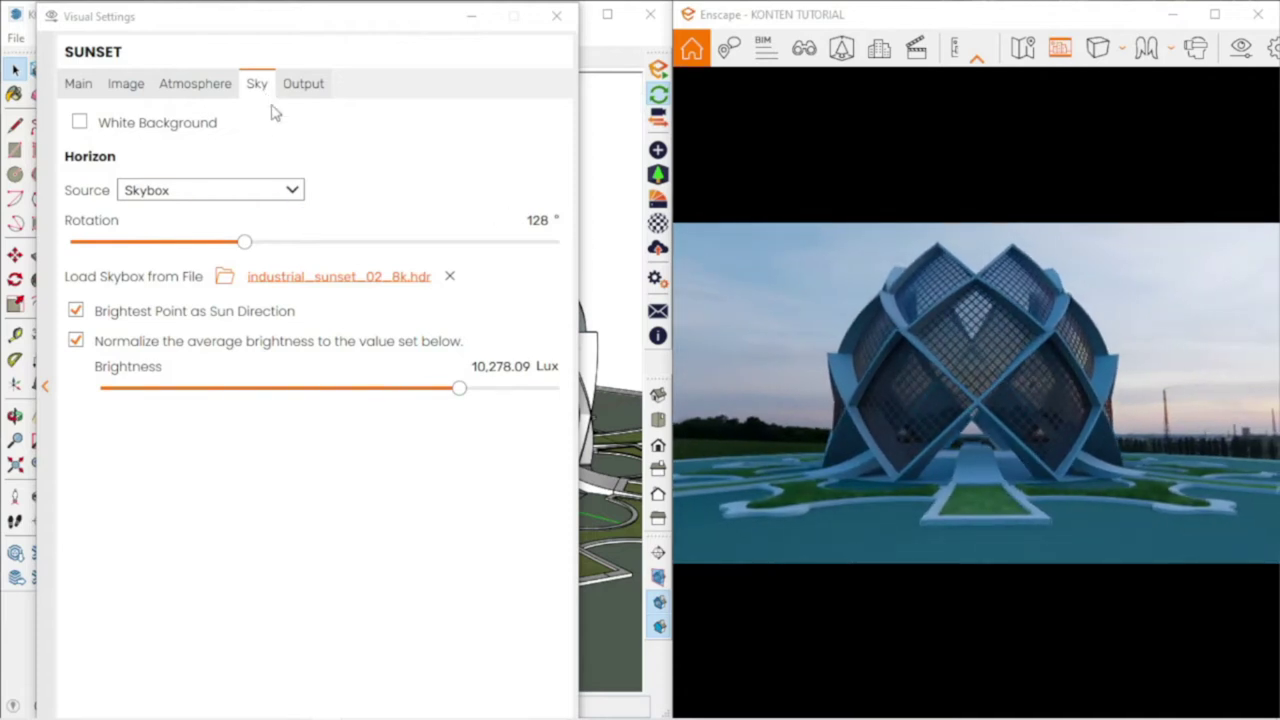
pyautogui.moveTo(244, 242); pyautogui.dragTo(222, 243)
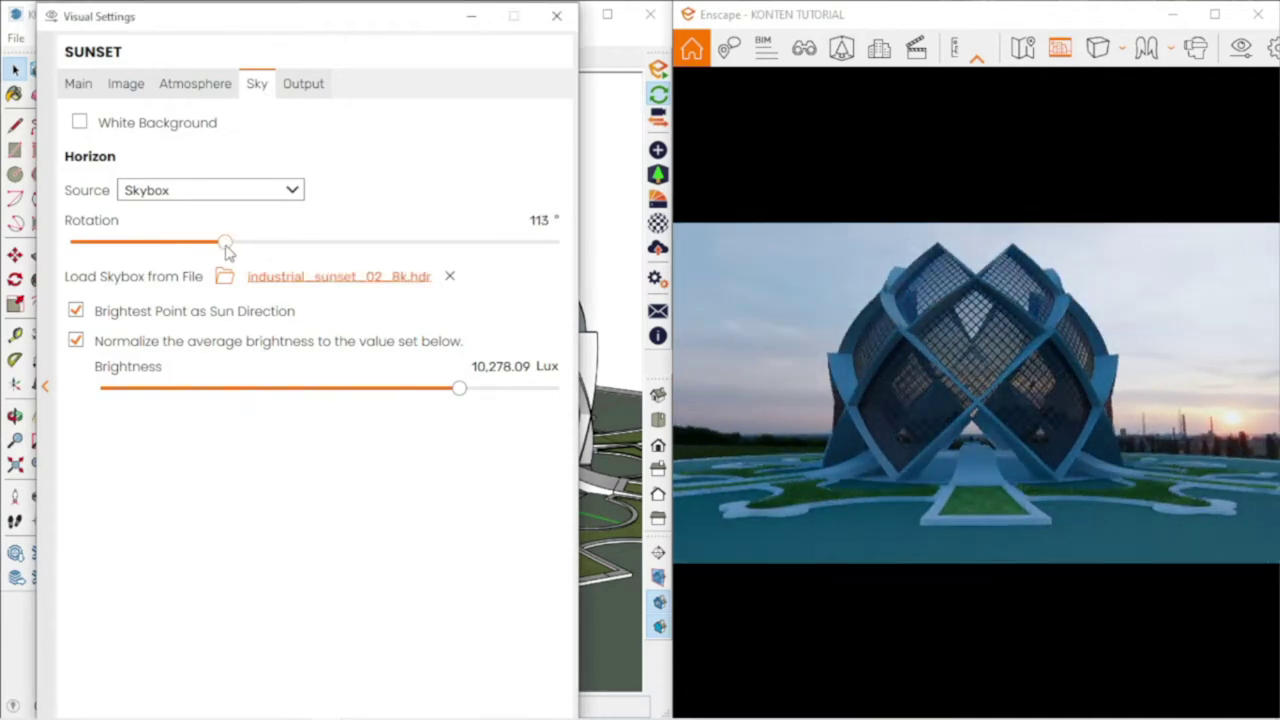
pyautogui.moveTo(963, 412); pyautogui.dragTo(976, 392, button='right')
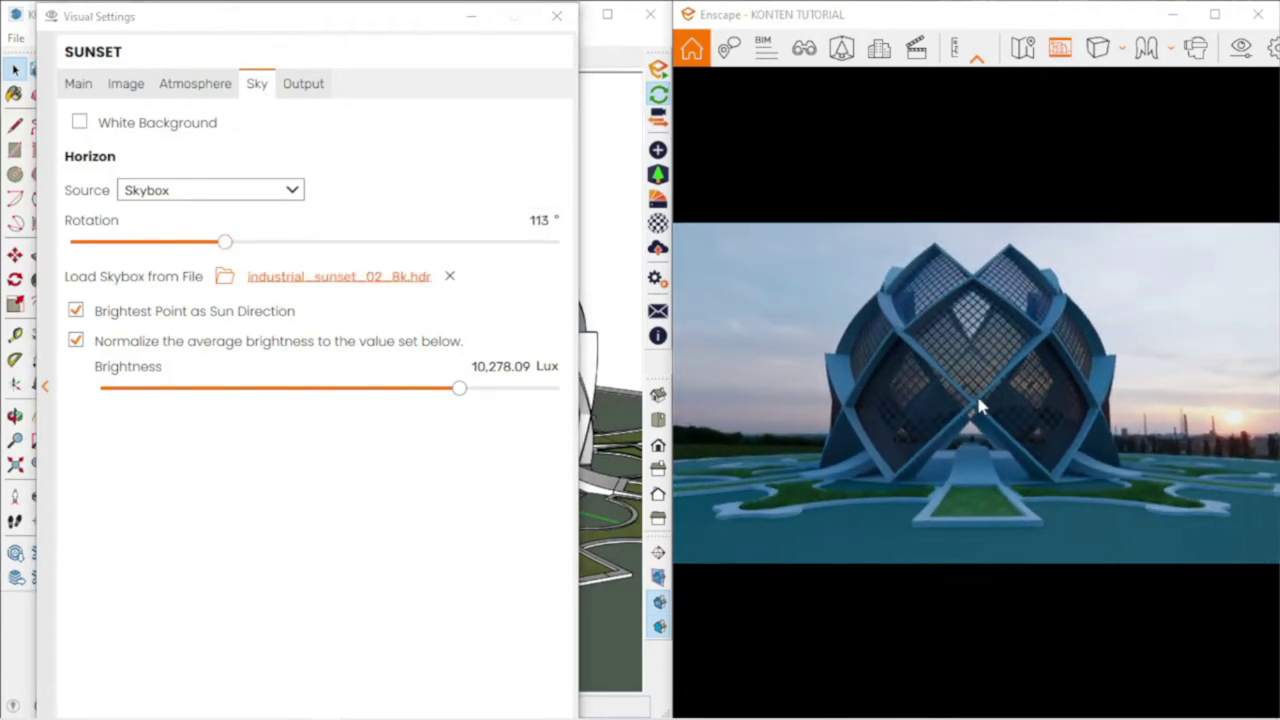
# - Dim the sky to 8,568.91 Lux, fine-tune Exposure around 50%, and close Visual Settings
pyautogui.moveTo(468, 400); pyautogui.dragTo(457, 398)
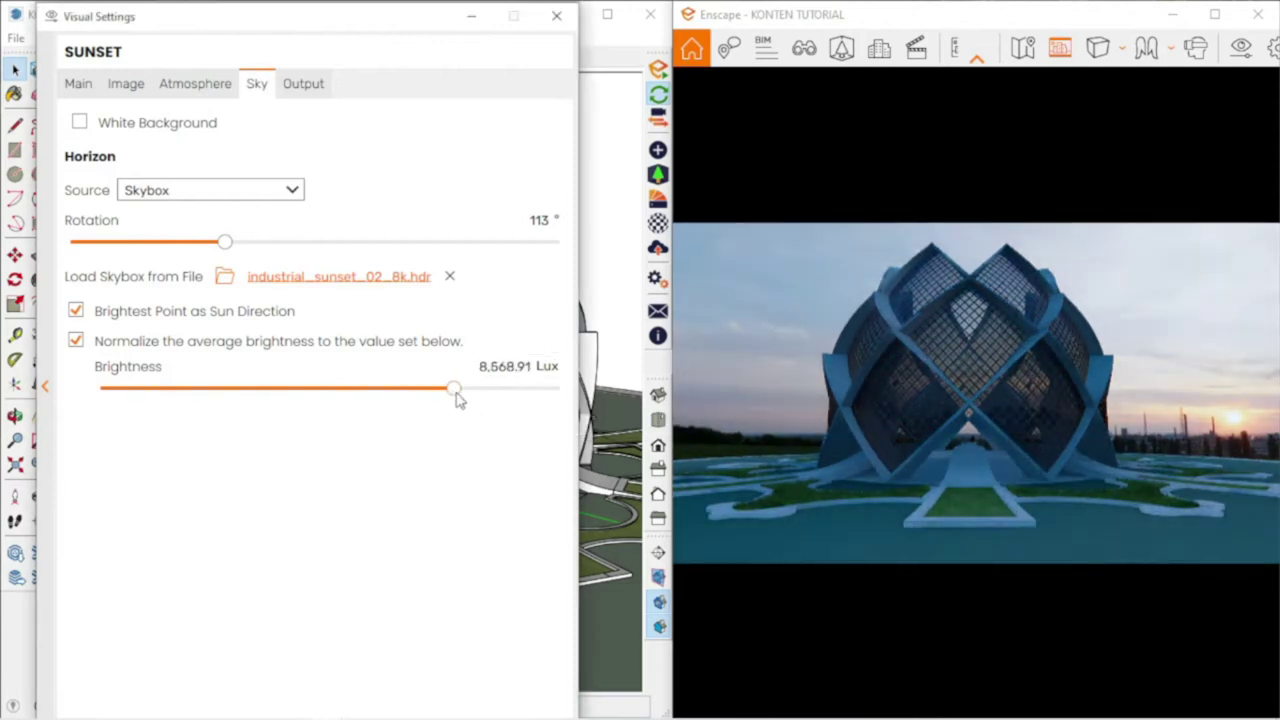
pyautogui.click(84, 87)
pyautogui.moveTo(312, 381); pyautogui.dragTo(313, 379)
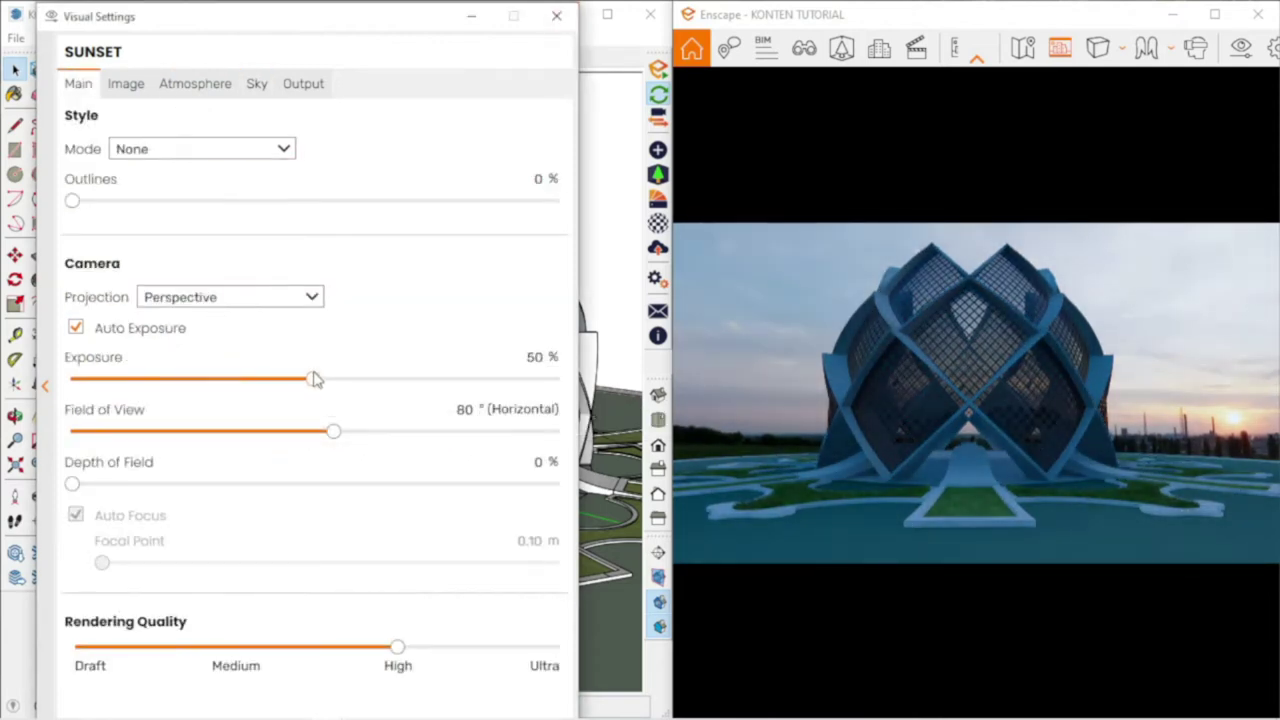
pyautogui.click(556, 16)
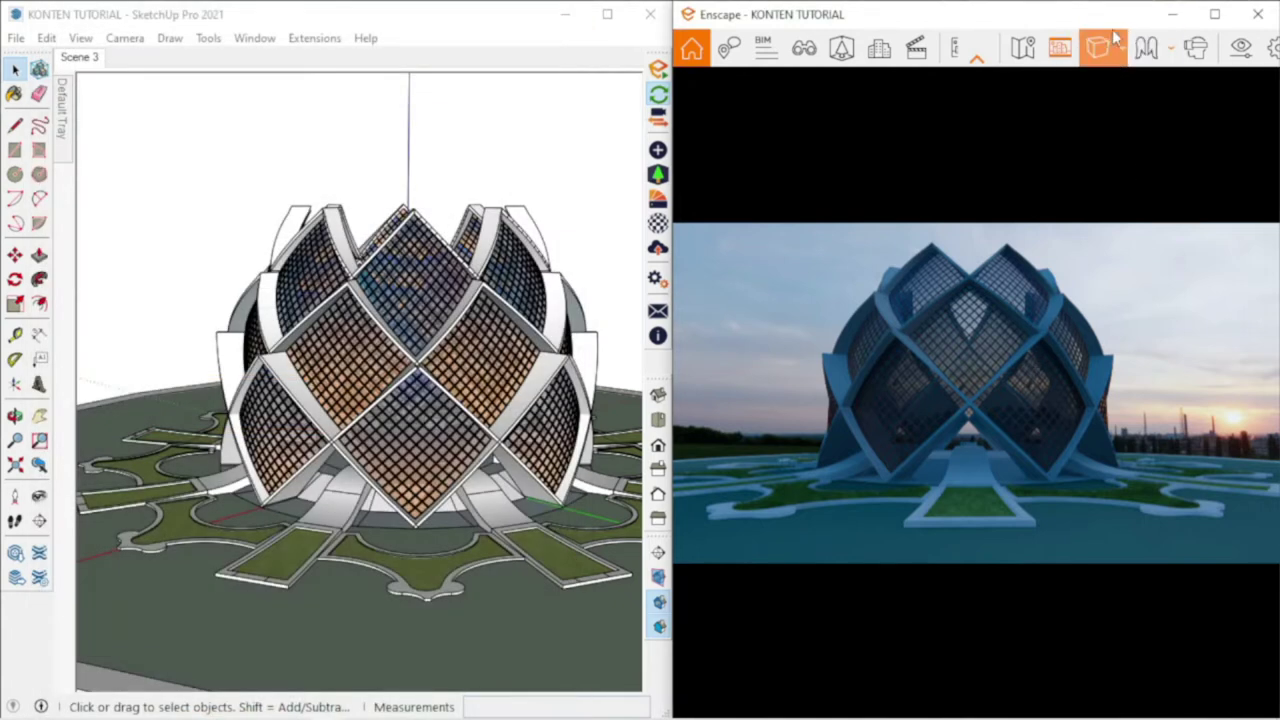
# - Switch the Enscape camera to Two-Point perspective and open the Material Editor
pyautogui.click(1140, 112)
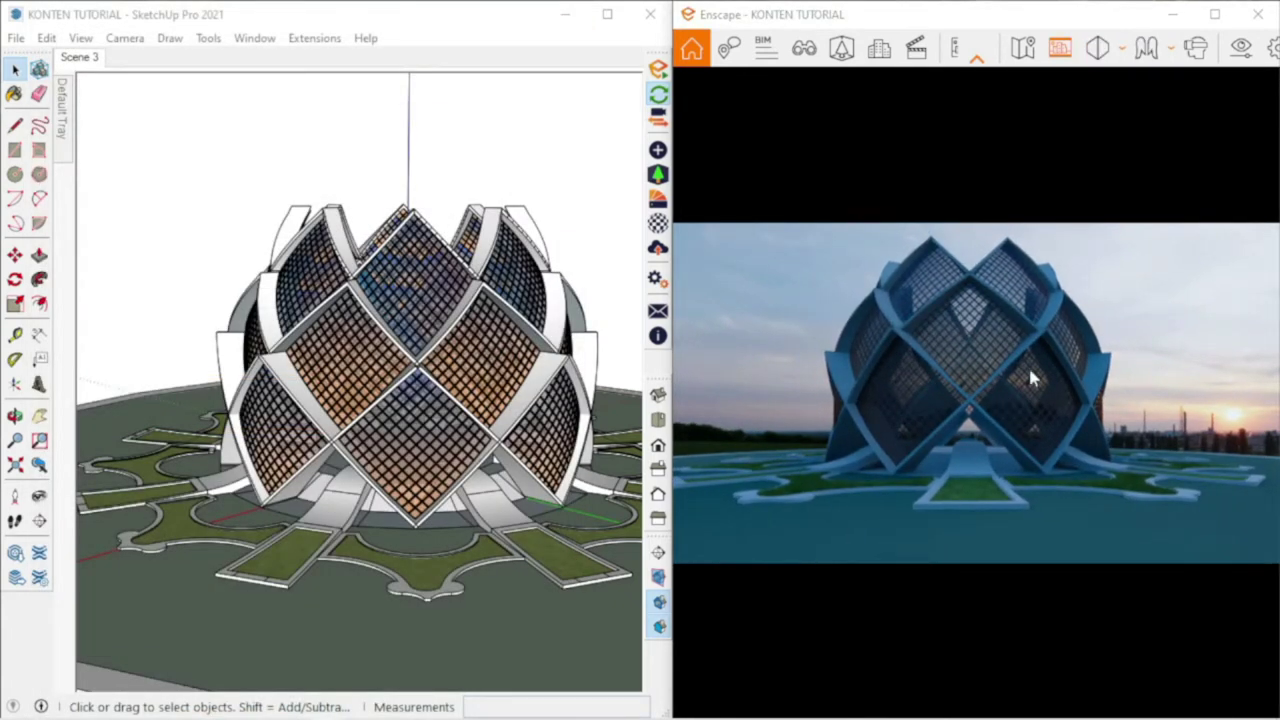
pyautogui.click(656, 229)
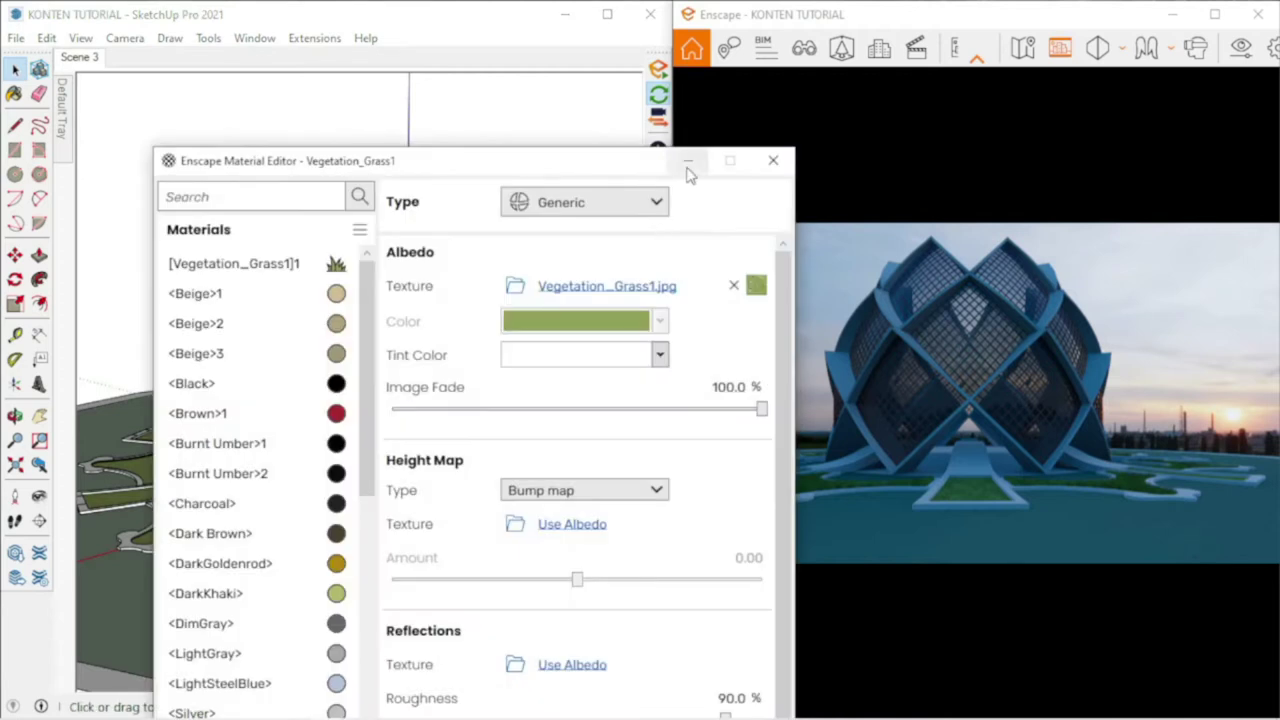
pyautogui.moveTo(688, 173); pyautogui.dragTo(471, 51)
pyautogui.scroll(-2, 633, 314)
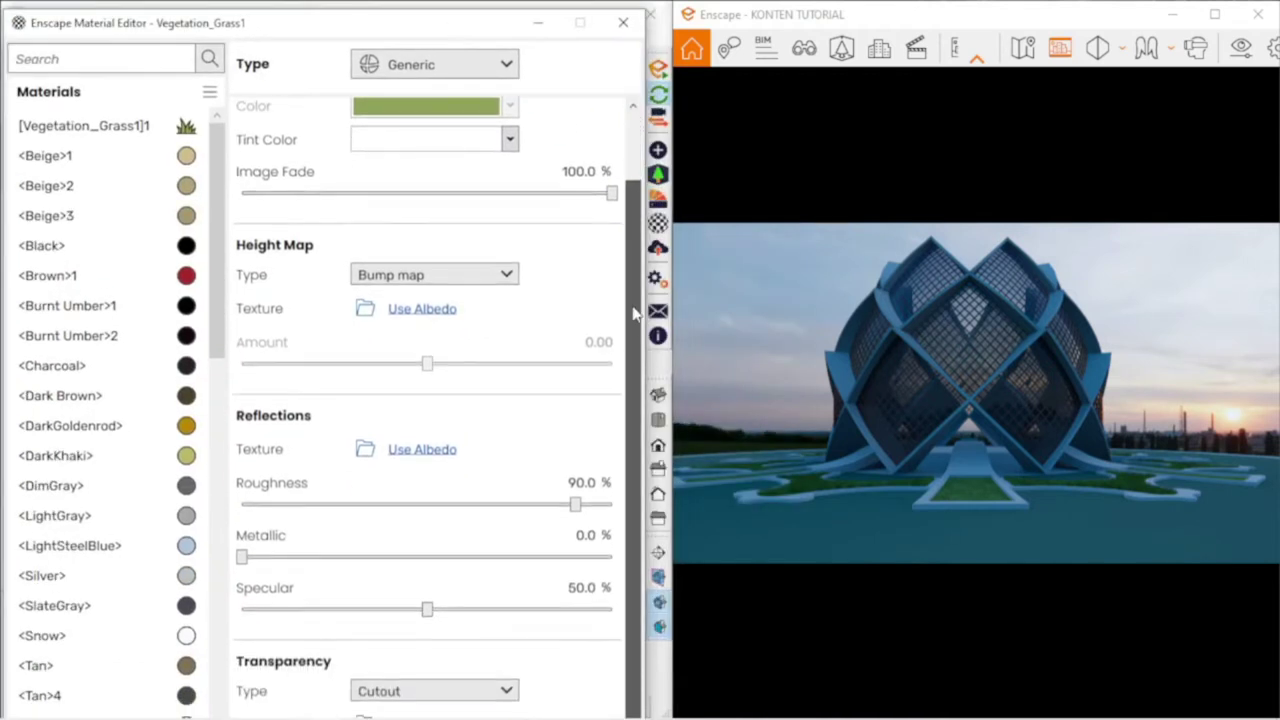
pyautogui.scroll(2, 630, 310)
pyautogui.moveTo(448, 16); pyautogui.dragTo(460, 460)
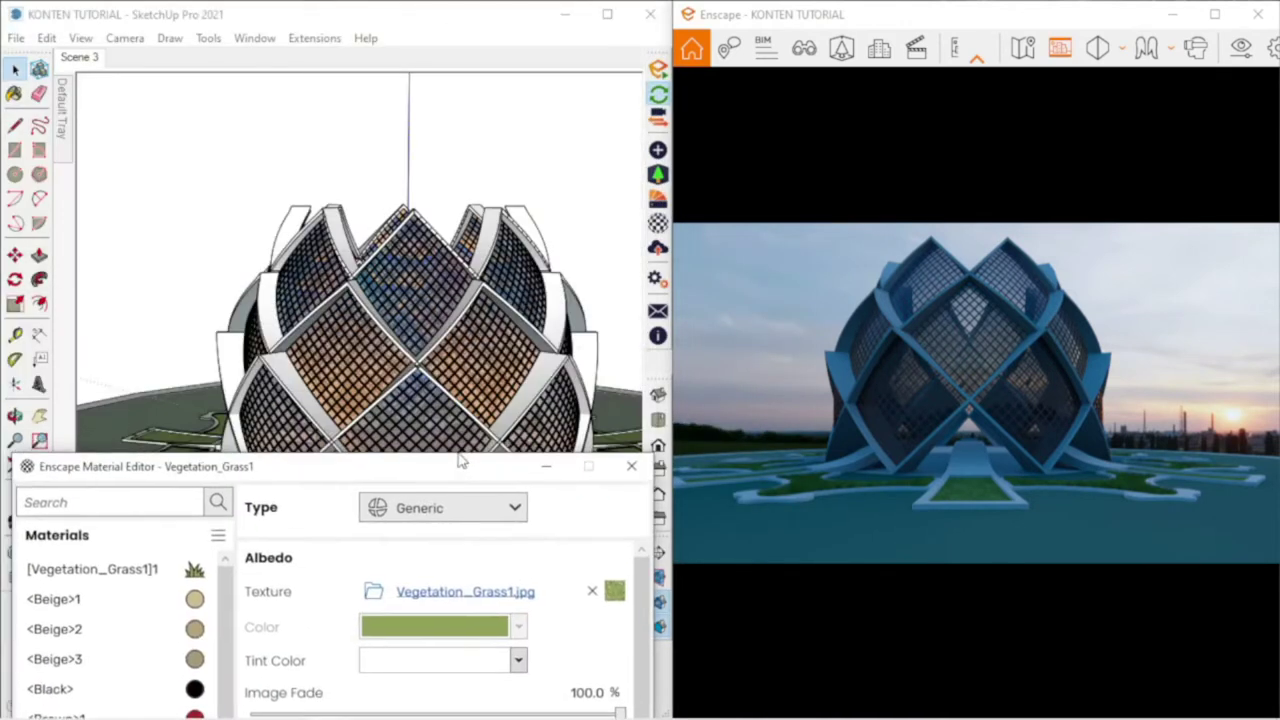
# - Expand and pin SketchUp's Default Tray, reposition the Material Editor, and widen the SketchUp window
pyautogui.click(62, 104)
pyautogui.click(307, 80)
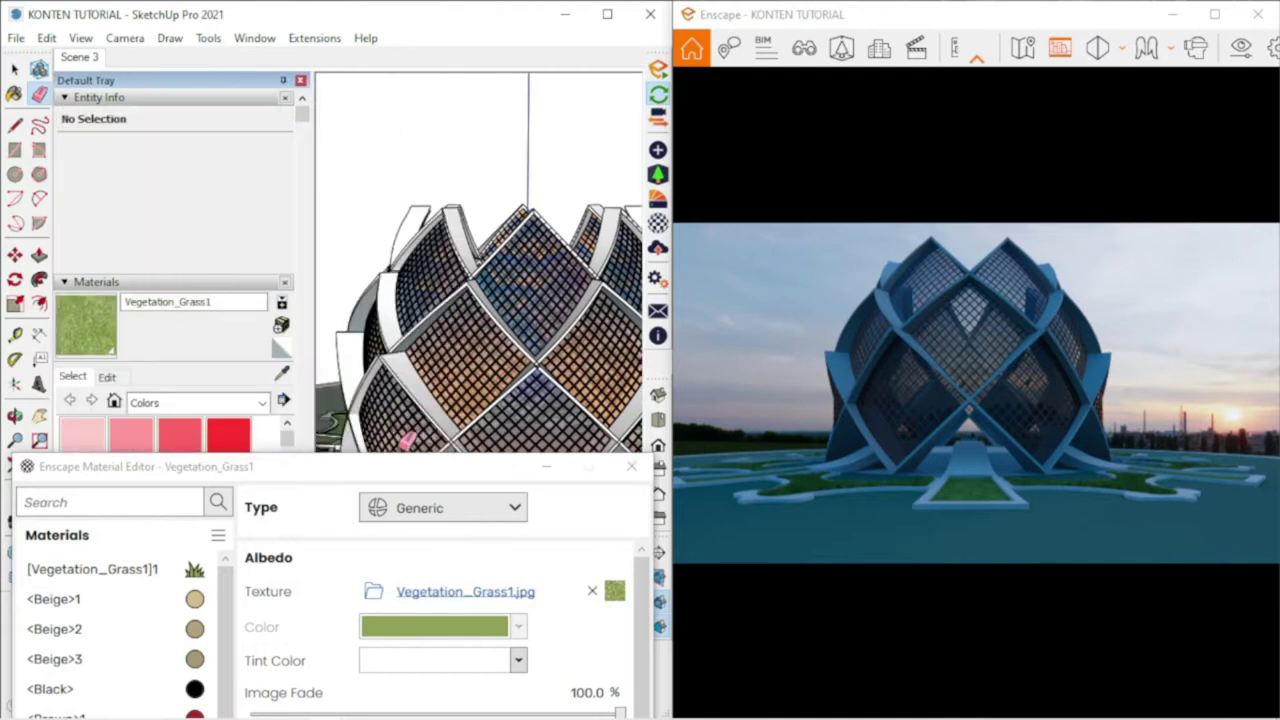
pyautogui.moveTo(350, 466); pyautogui.dragTo(240, 629)
pyautogui.moveTo(673, 470)
pyautogui.mouseDown()
pyautogui.moveTo(722, 471)
pyautogui.moveTo(728, 489)
pyautogui.mouseUp()
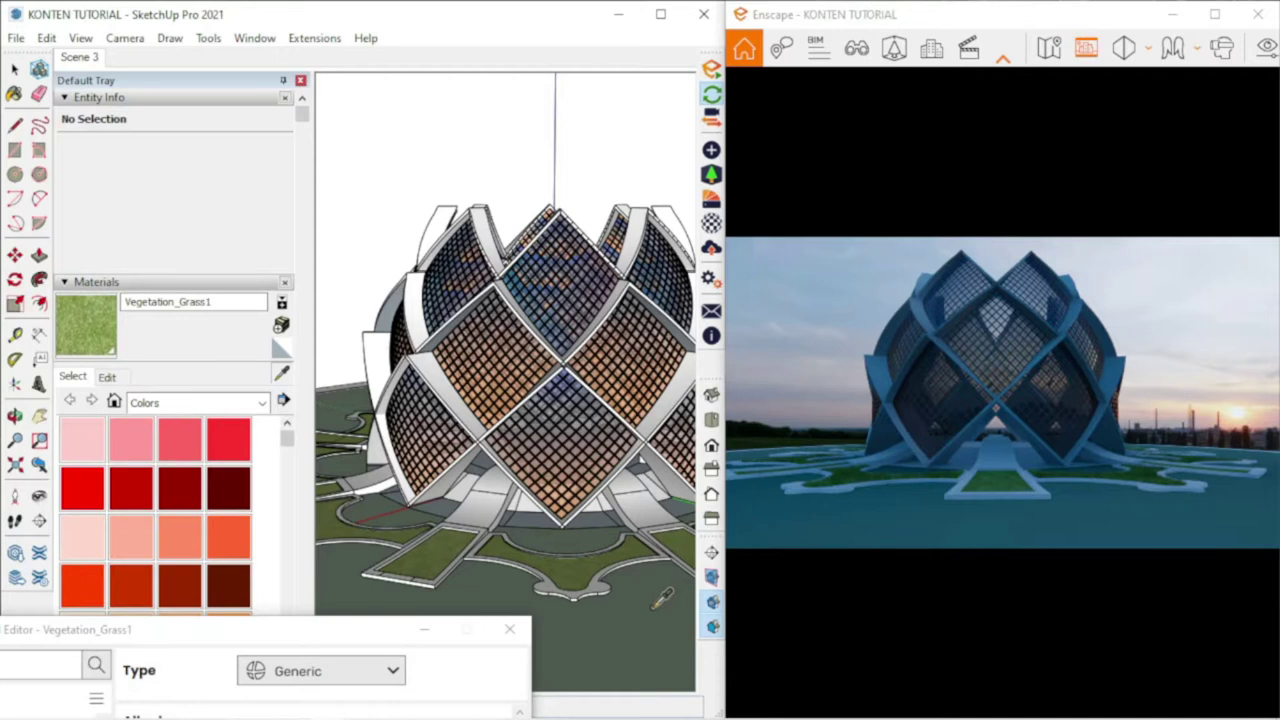
# - Change Translucent_Glass_Corrugated to the Water type with Override Global Wind Settings enabled
pyautogui.moveTo(345, 648); pyautogui.dragTo(438, 52)
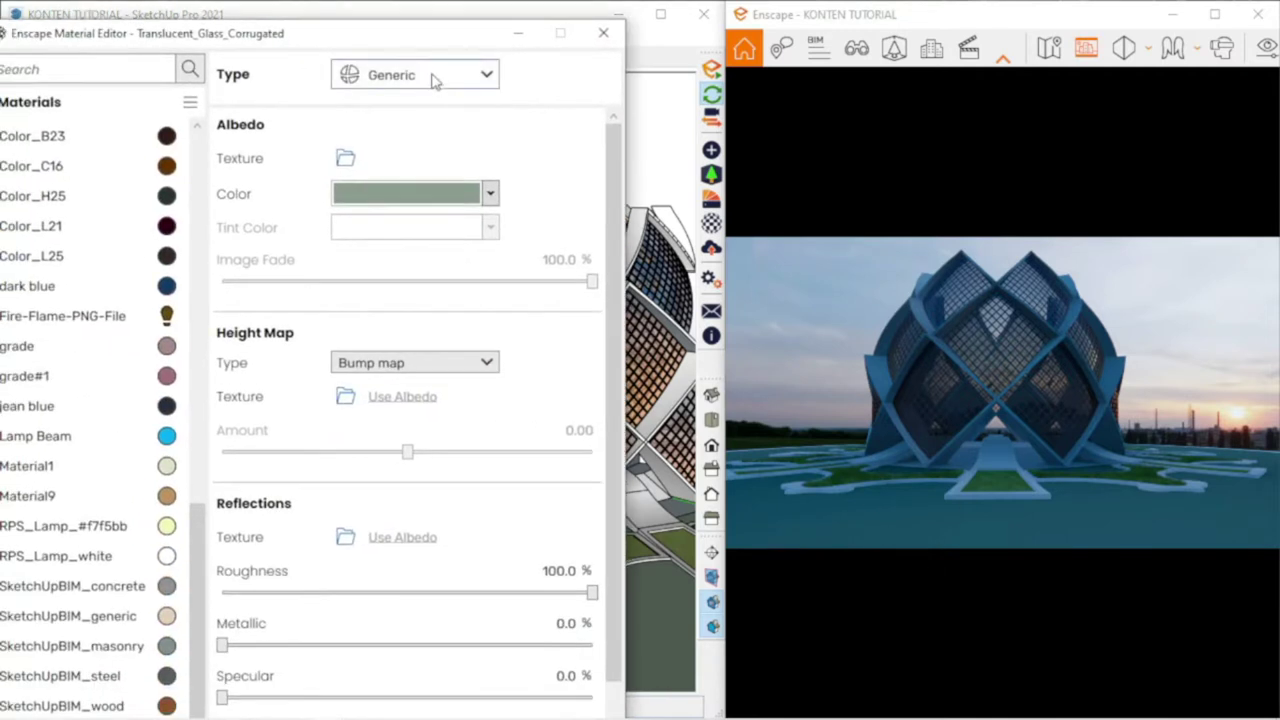
pyautogui.click(434, 77)
pyautogui.click(407, 300)
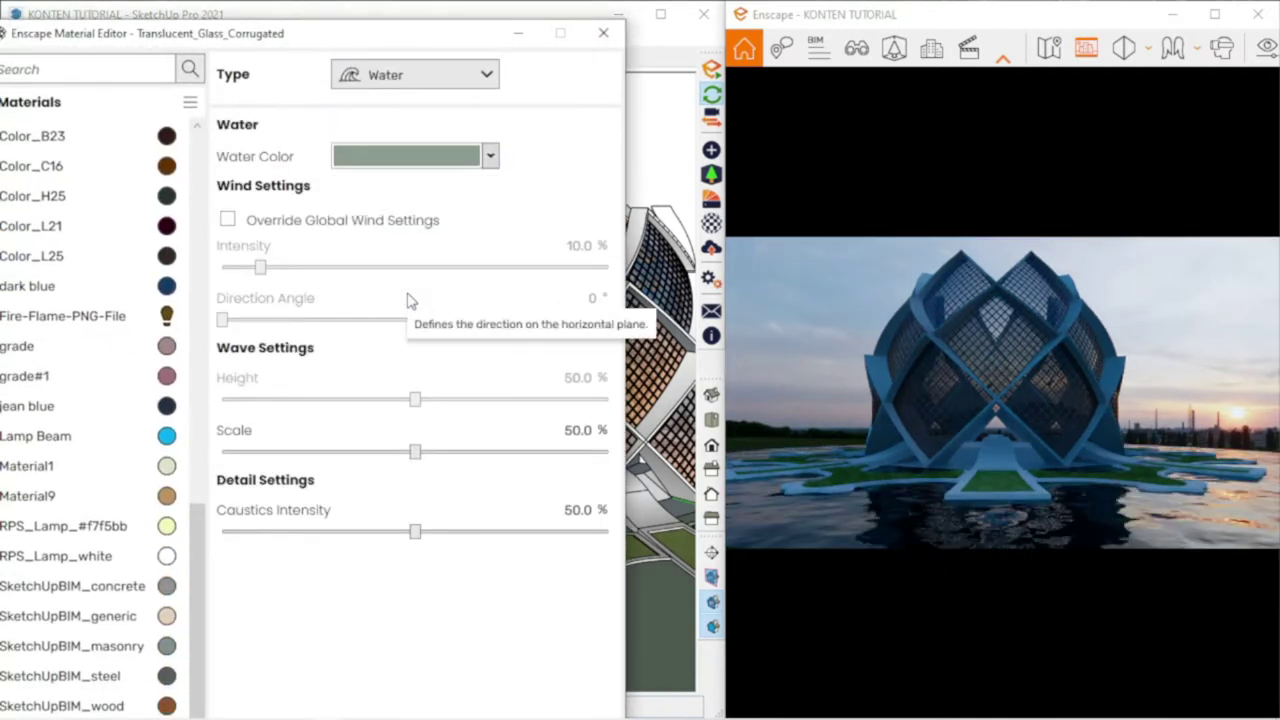
pyautogui.click(250, 224)
pyautogui.click(250, 224)
pyautogui.click(250, 224)
pyautogui.click(250, 224)
pyautogui.click(228, 220)
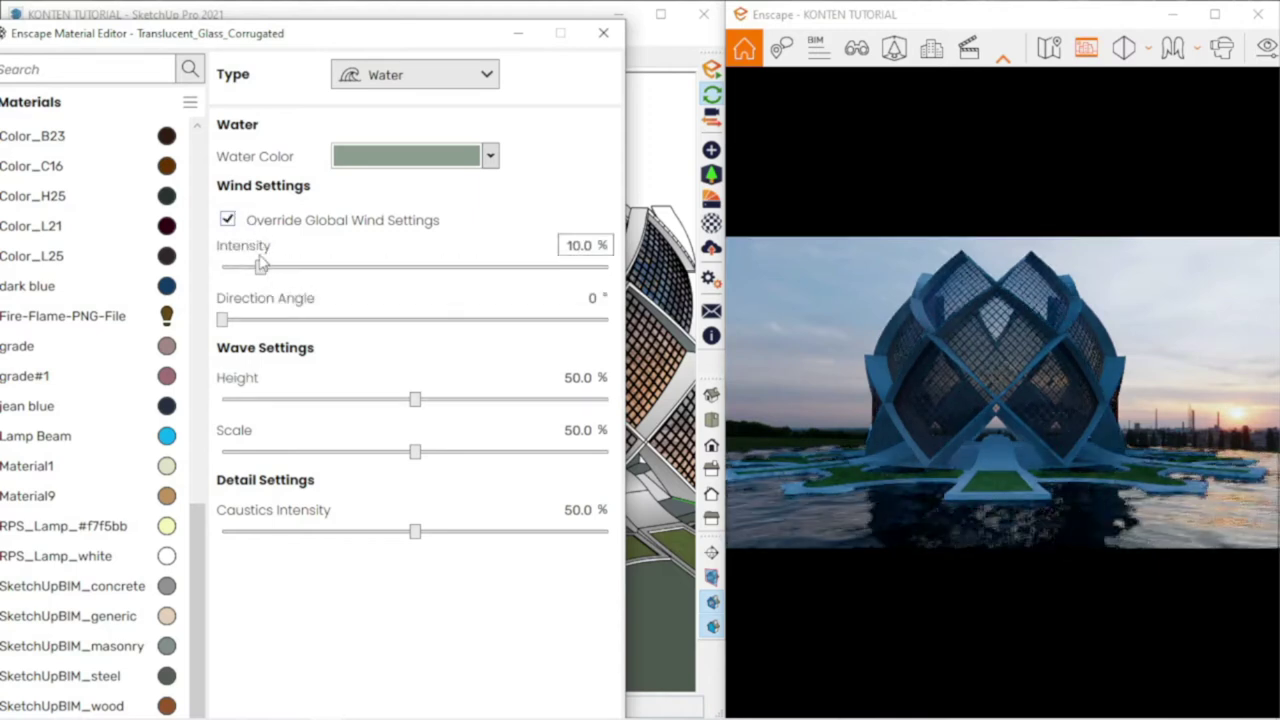
# - Set wind intensity 23.3%, direction 42°, wave height 100%, wave scale 98.5% and caustics 67%
pyautogui.moveTo(260, 267); pyautogui.dragTo(312, 270)
pyautogui.moveTo(222, 319)
pyautogui.mouseDown()
pyautogui.moveTo(277, 320)
pyautogui.moveTo(266, 320)
pyautogui.mouseUp()
pyautogui.moveTo(408, 401)
pyautogui.mouseDown()
pyautogui.moveTo(375, 400)
pyautogui.moveTo(632, 390)
pyautogui.moveTo(349, 400)
pyautogui.moveTo(380, 400)
pyautogui.mouseUp()
pyautogui.moveTo(415, 452)
pyautogui.mouseDown()
pyautogui.moveTo(315, 451)
pyautogui.moveTo(608, 447)
pyautogui.moveTo(590, 450)
pyautogui.mouseUp()
pyautogui.moveTo(415, 531)
pyautogui.mouseDown()
pyautogui.moveTo(314, 531)
pyautogui.moveTo(480, 529)
pyautogui.mouseUp()
pyautogui.moveTo(460, 41)
pyautogui.mouseDown()
pyautogui.moveTo(600, 126)
pyautogui.moveTo(586, 40)
pyautogui.moveTo(82, 380)
pyautogui.moveTo(94, 458)
pyautogui.mouseUp()
pyautogui.scroll(-2, 555, 438)
pyautogui.scroll(-2, 555, 438)
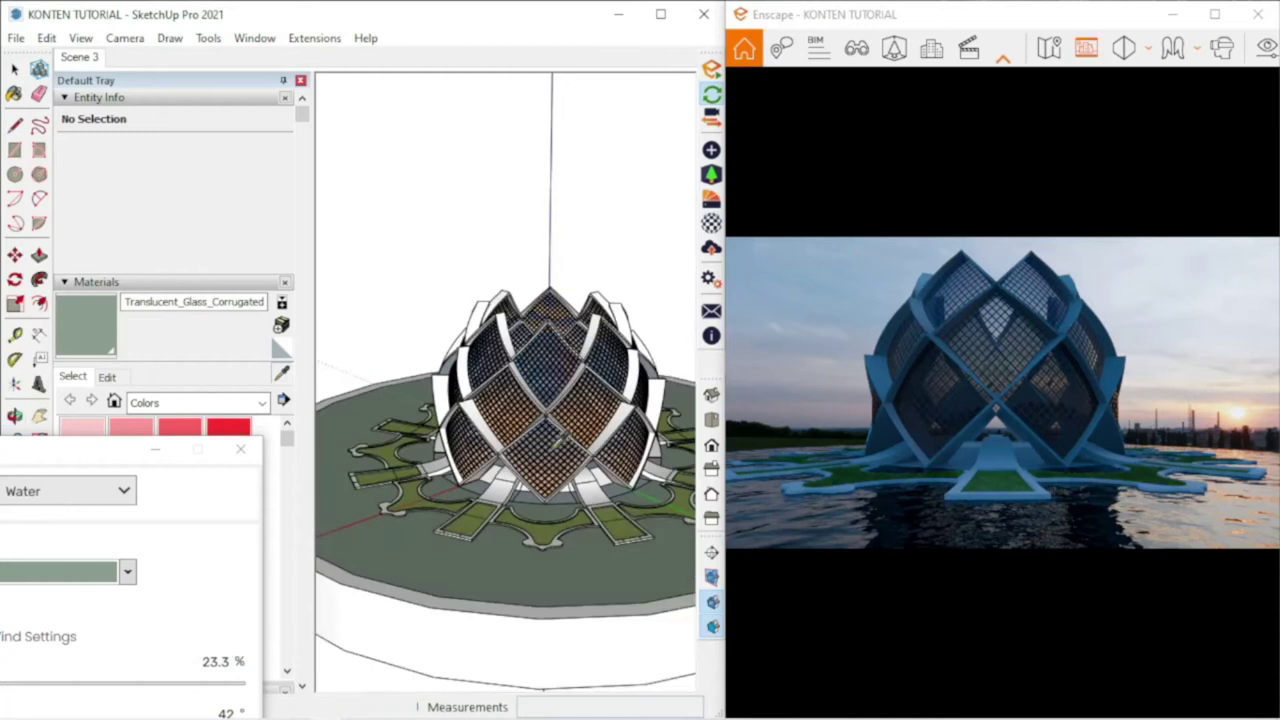
pyautogui.scroll(3, 410, 440)
# - Sample the Vegetation_Grass1 material from the base and orbit to view the grass
pyautogui.scroll(2, 410, 430)
pyautogui.keyDown('alt'); pyautogui.click(408, 423); pyautogui.keyUp('alt')
pyautogui.moveTo(149, 419); pyautogui.dragTo(510, 40)
pyautogui.moveTo(652, 393)
pyautogui.moveTo(651, 427); pyautogui.dragTo(669, 538)
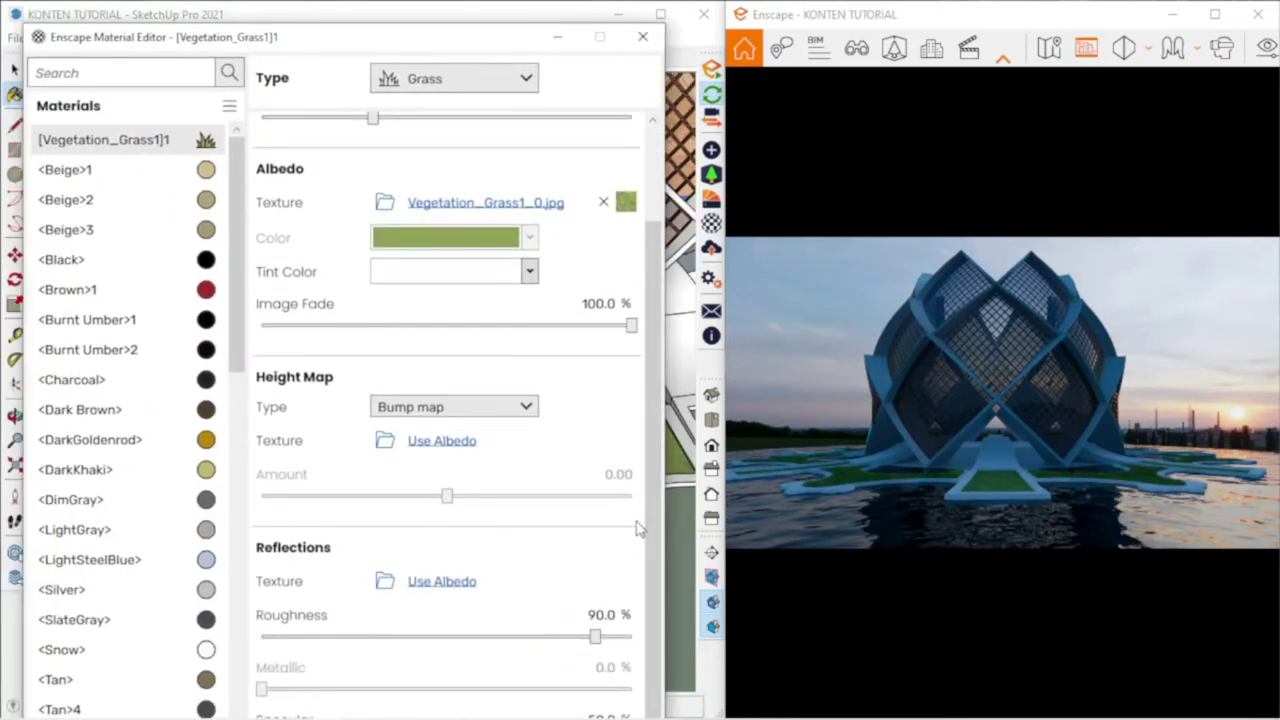
pyautogui.click(455, 78)
pyautogui.click(491, 49)
pyautogui.moveTo(491, 49); pyautogui.dragTo(433, 552)
pyautogui.moveTo(304, 374); pyautogui.dragTo(500, 414, button='middle')
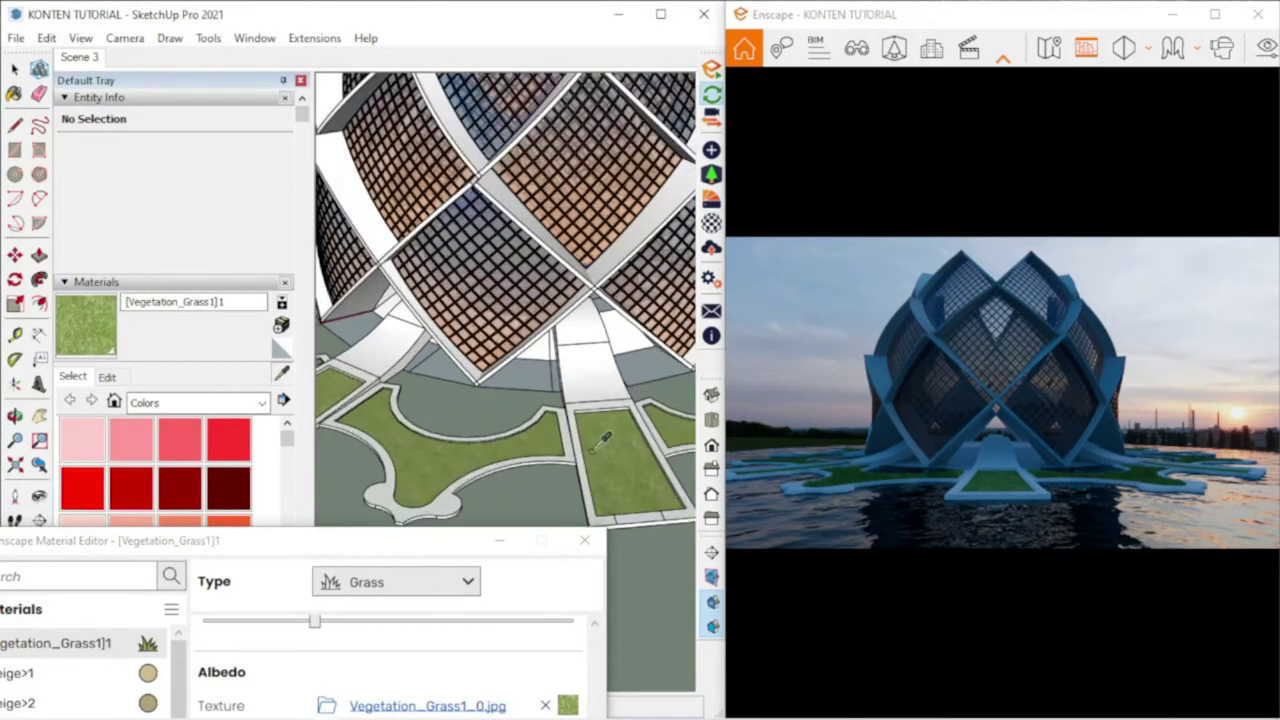
# - Change Vegetation_Grass1's material Type from Generic to Grass
pyautogui.moveTo(428, 545); pyautogui.dragTo(507, 65)
pyautogui.click(502, 92)
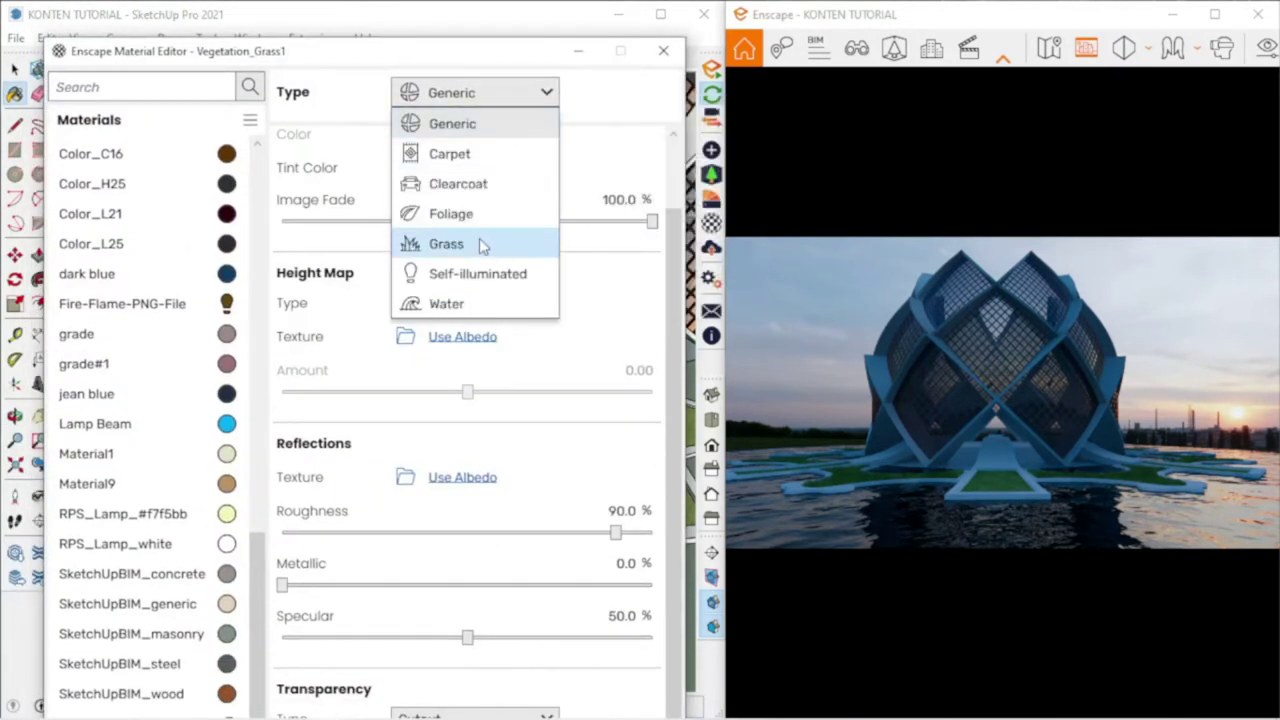
pyautogui.click(481, 246)
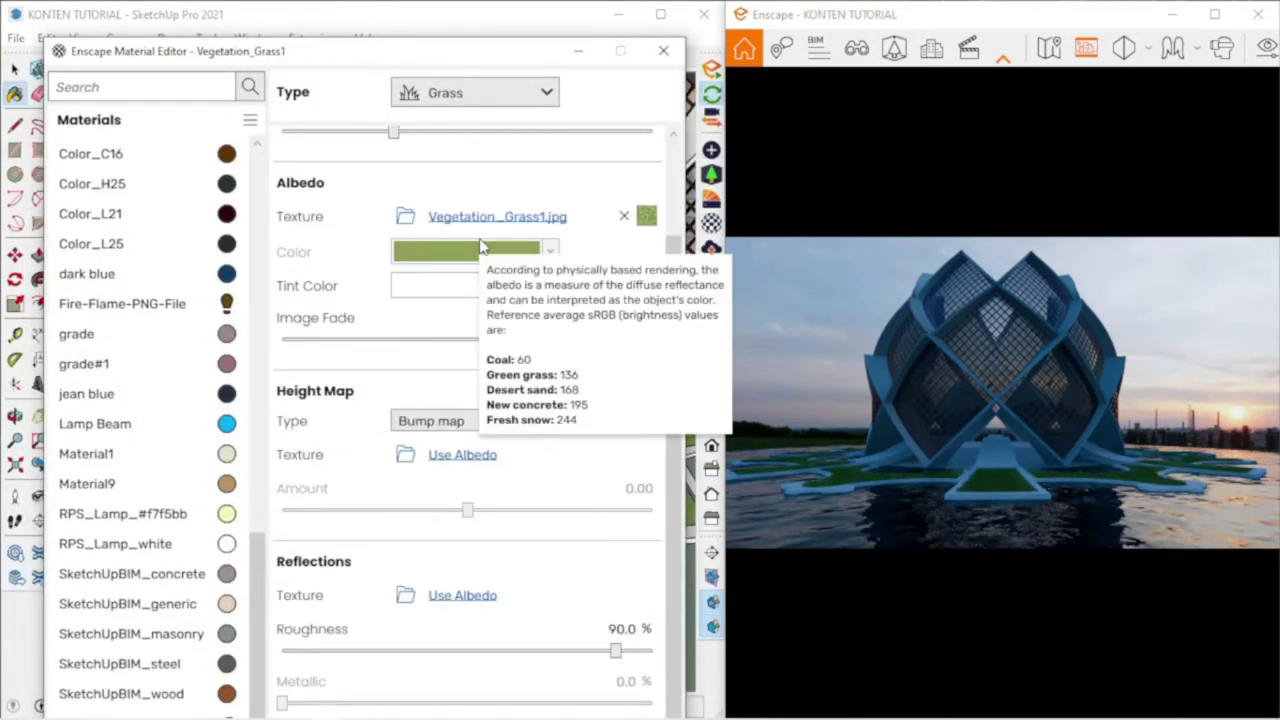
pyautogui.moveTo(473, 50); pyautogui.dragTo(523, 484)
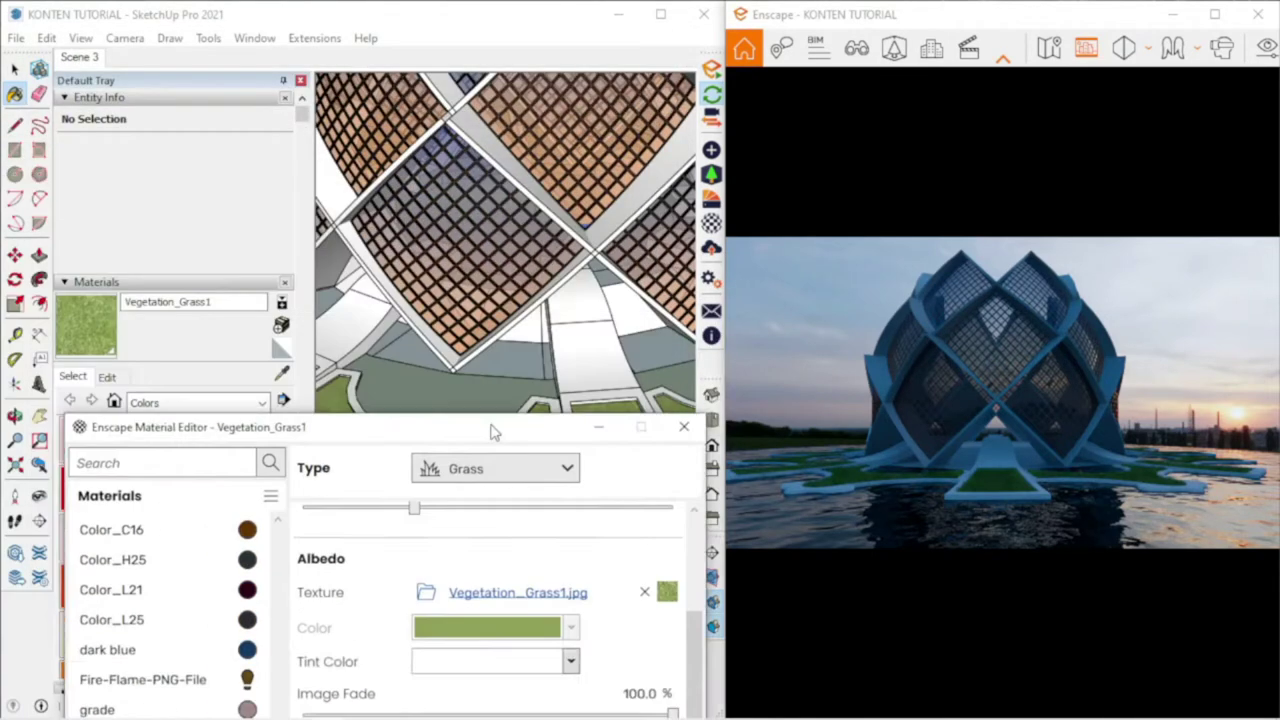
pyautogui.scroll(-8, 487, 203)
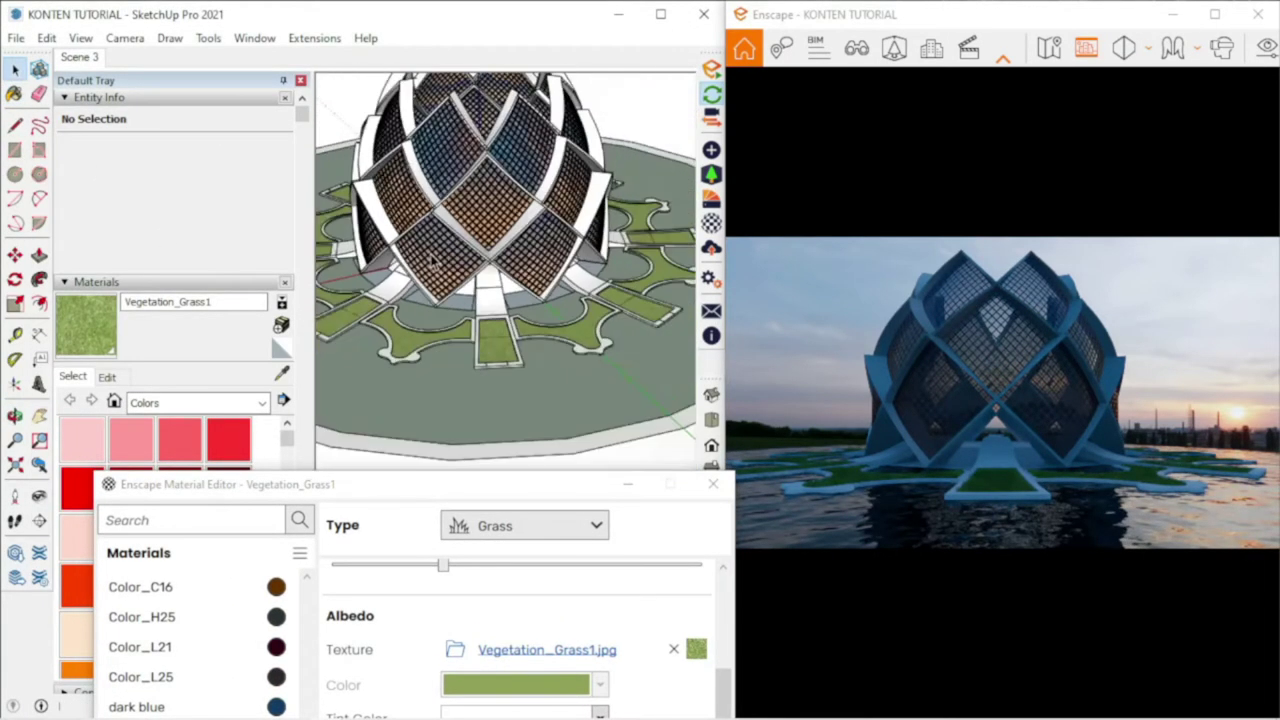
pyautogui.scroll(10, 487, 203)
# - Sample the glass panel's grade material, raise its Specular to 100%, and close the editor
pyautogui.keyDown('alt'); pyautogui.click(478, 250); pyautogui.keyUp('alt')
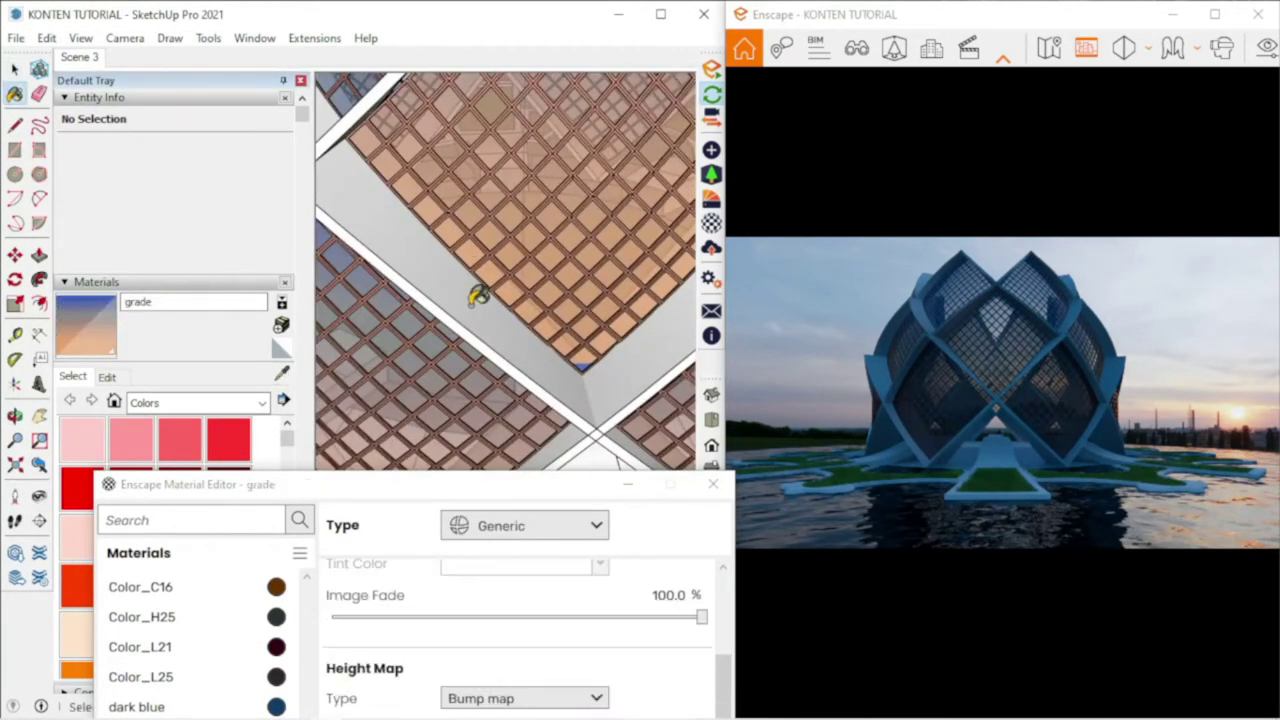
pyautogui.moveTo(500, 484); pyautogui.dragTo(449, 53)
pyautogui.scroll(-3, 680, 403)
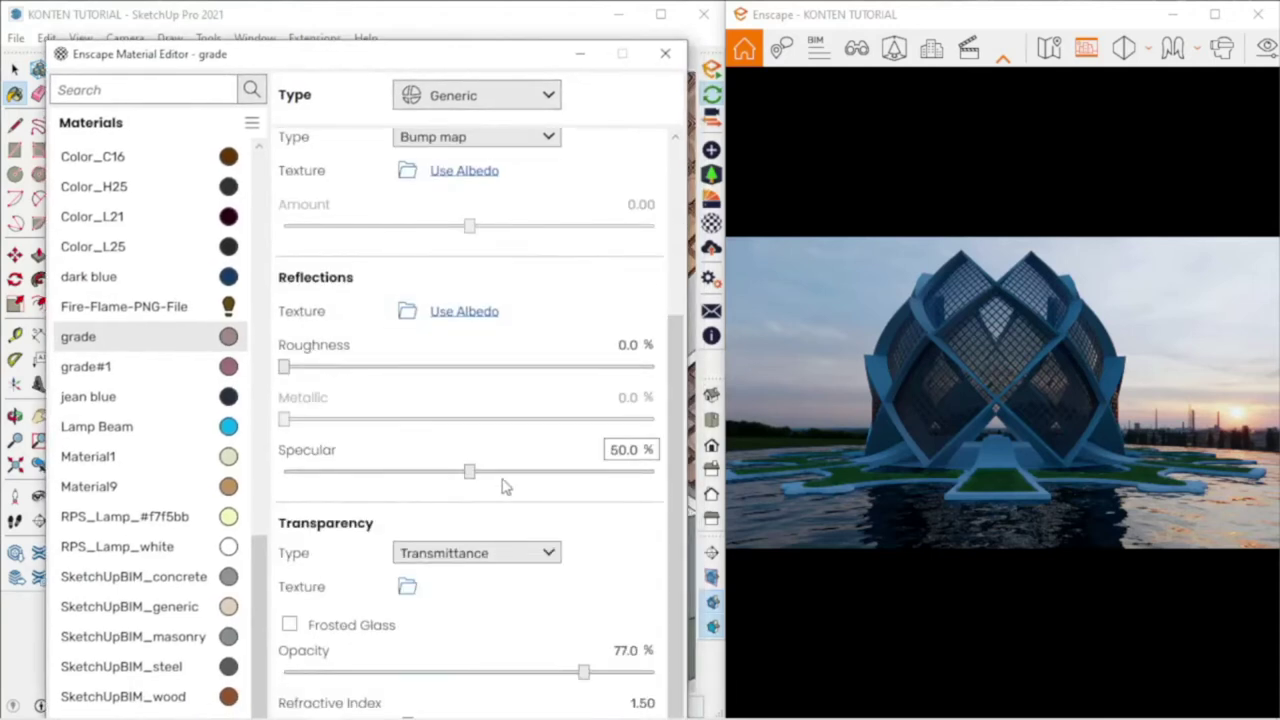
pyautogui.moveTo(491, 471); pyautogui.dragTo(690, 485)
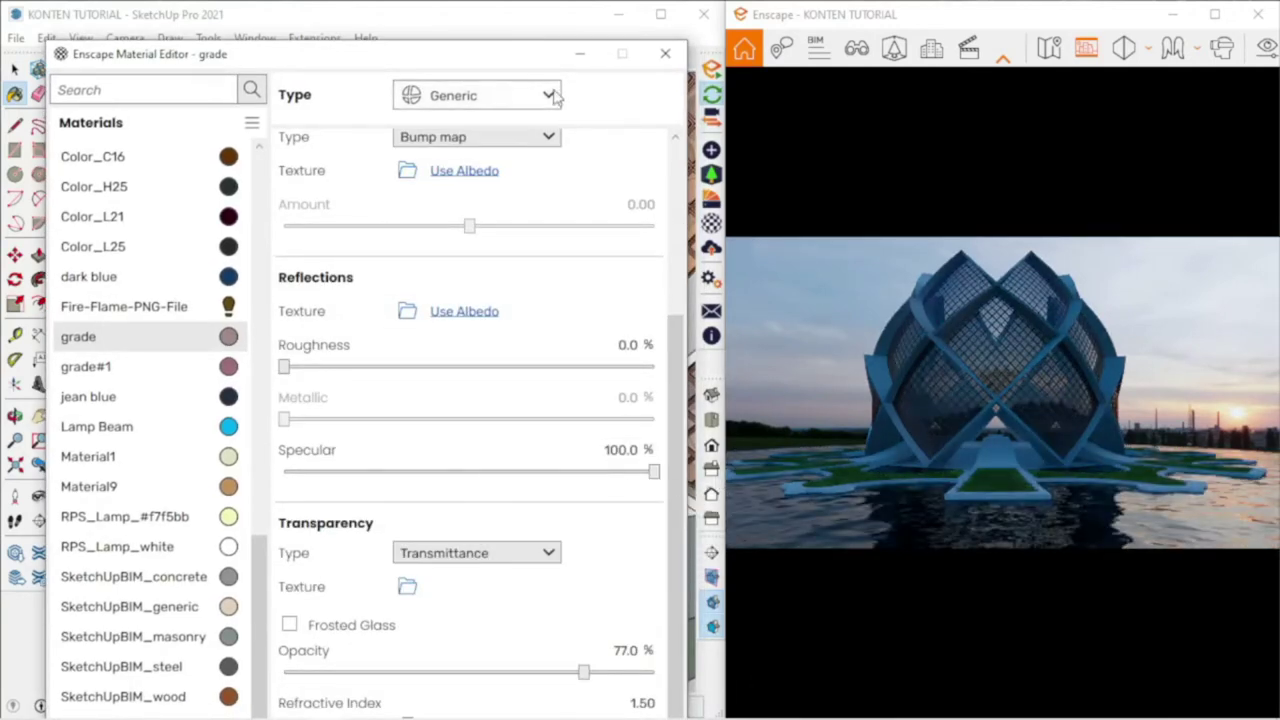
pyautogui.moveTo(530, 57); pyautogui.dragTo(541, 304)
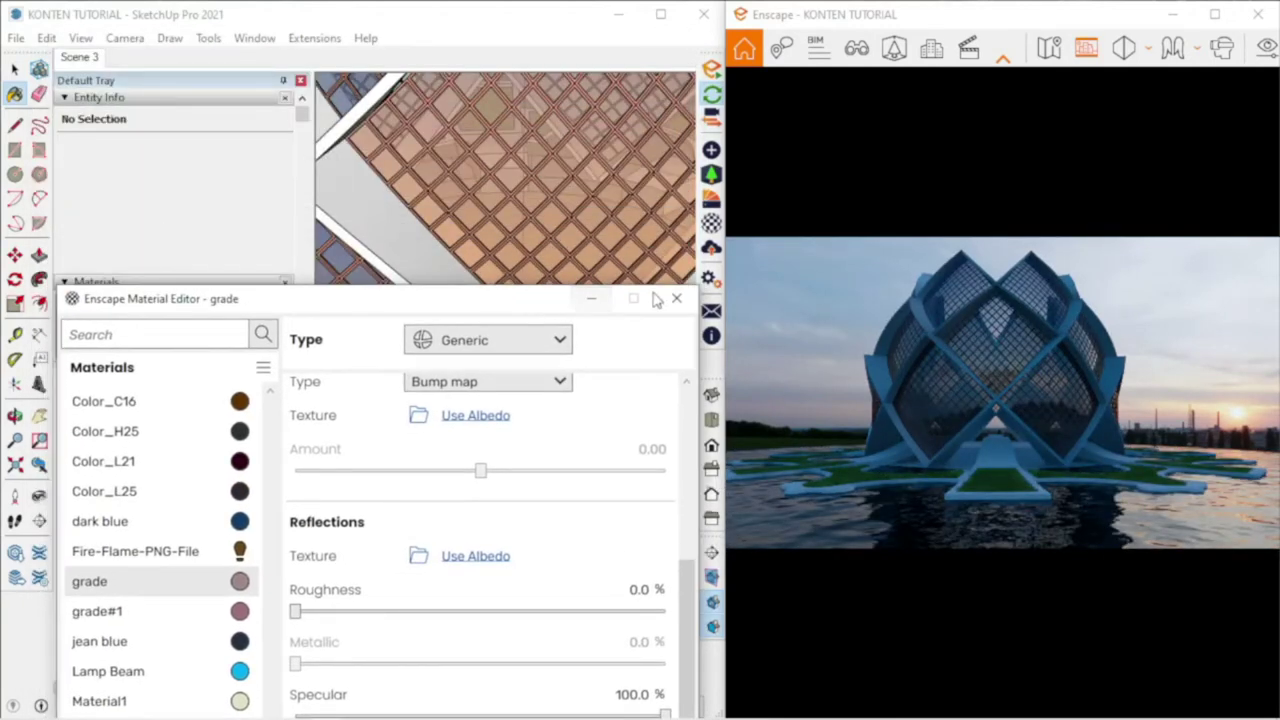
pyautogui.click(673, 298)
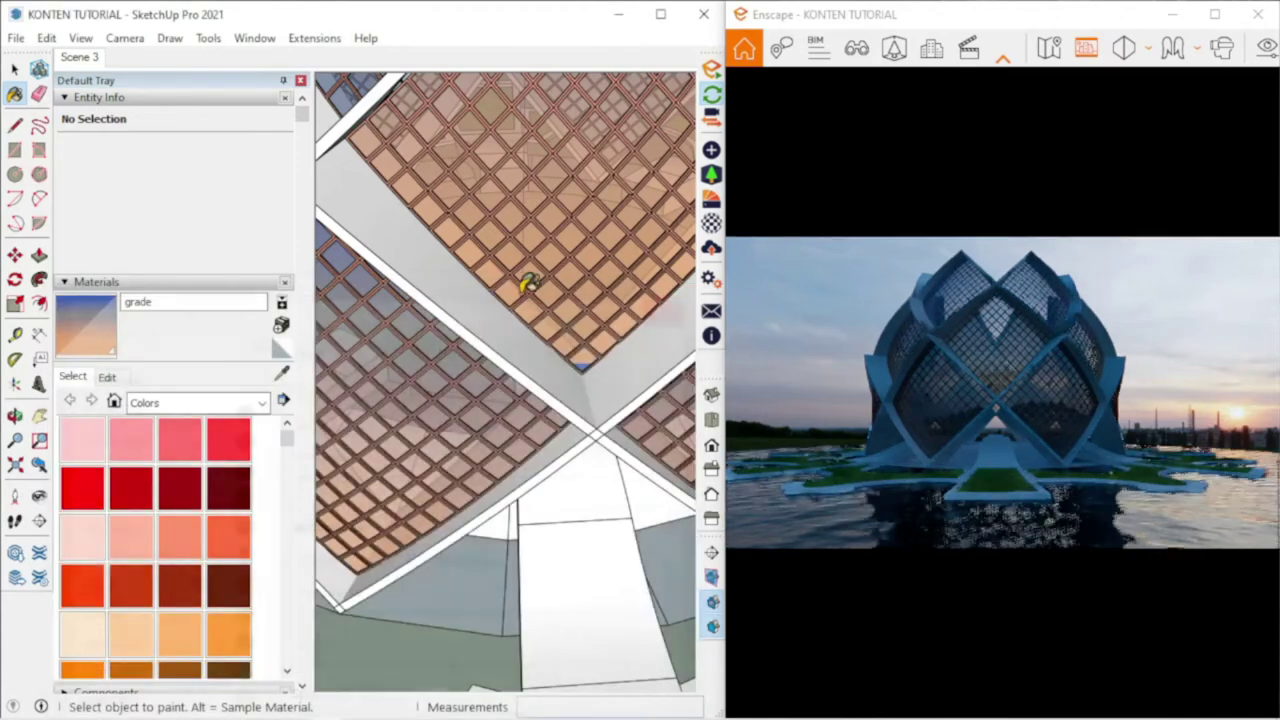
pyautogui.scroll(-3, 528, 280)
pyautogui.scroll(-4, 503, 300)
pyautogui.scroll(4, 598, 405)
# - Orbit to the entrance walkway, open its group for editing, and pin the Default Tray
pyautogui.scroll(2, 598, 405)
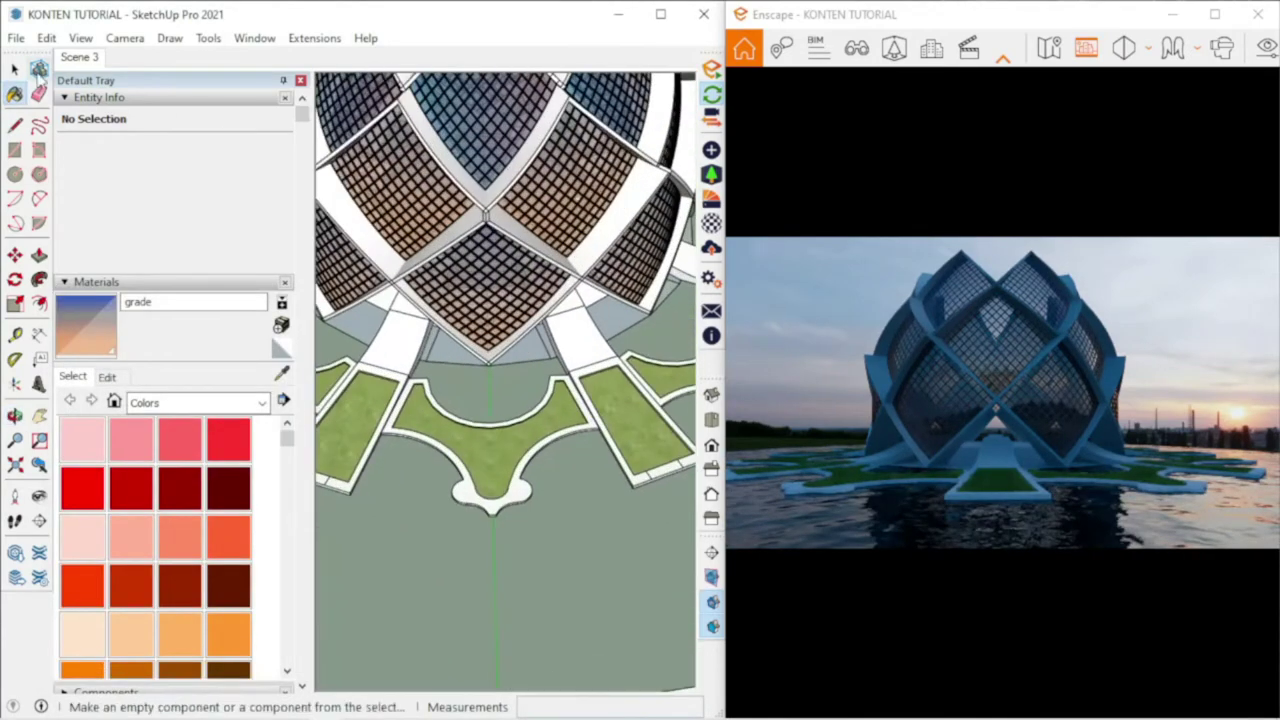
pyautogui.moveTo(533, 393); pyautogui.dragTo(506, 380, button='middle')
pyautogui.scroll(-2, 600, 410)
pyautogui.scroll(-3, 600, 410)
pyautogui.scroll(4, 320, 107)
pyautogui.scroll(3, 423, 429)
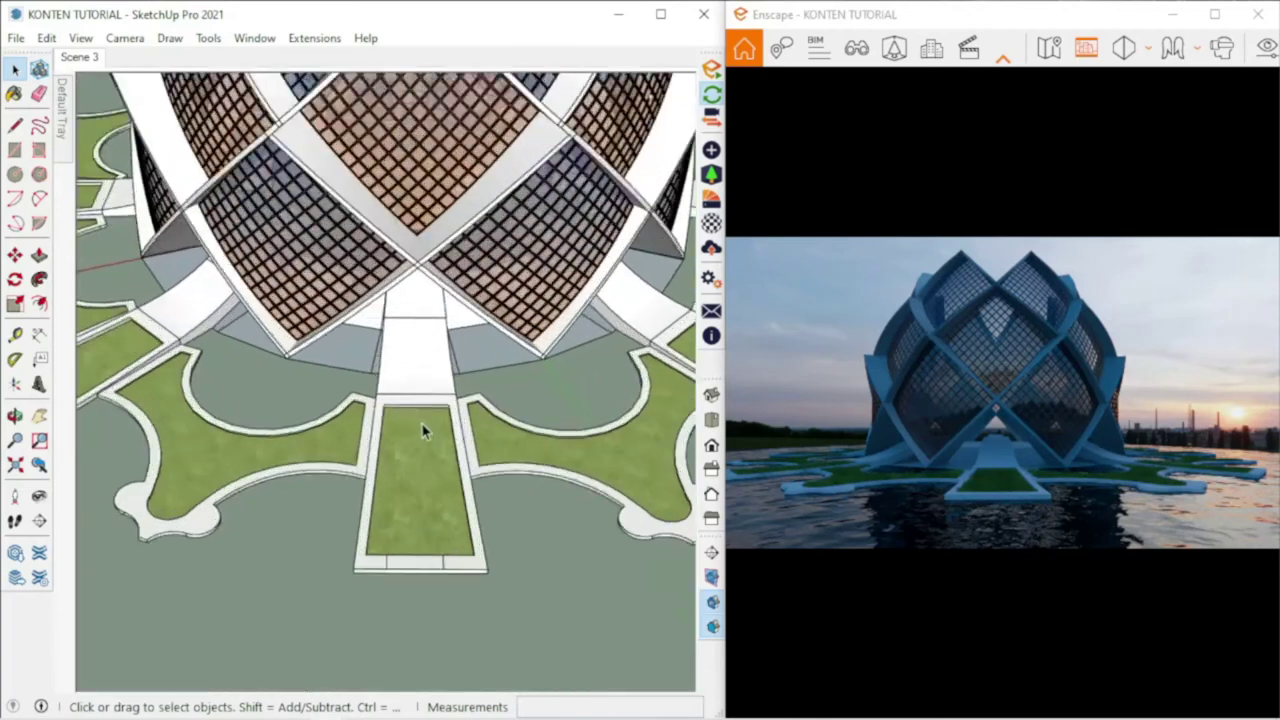
pyautogui.scroll(2, 370, 370)
pyautogui.moveTo(320, 306)
pyautogui.mouseDown(button='middle')
pyautogui.moveTo(357, 323)
pyautogui.moveTo(443, 252)
pyautogui.mouseUp(button='middle')
pyautogui.doubleClick(357, 323)
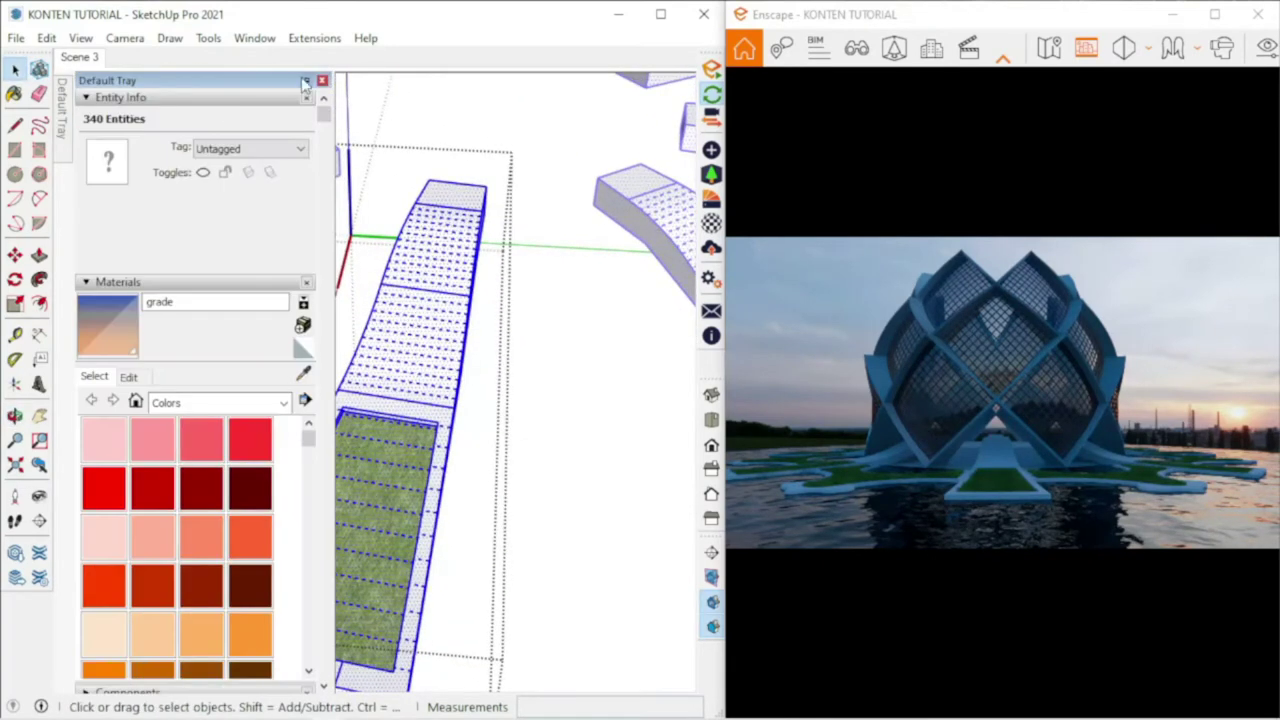
pyautogui.click(305, 81)
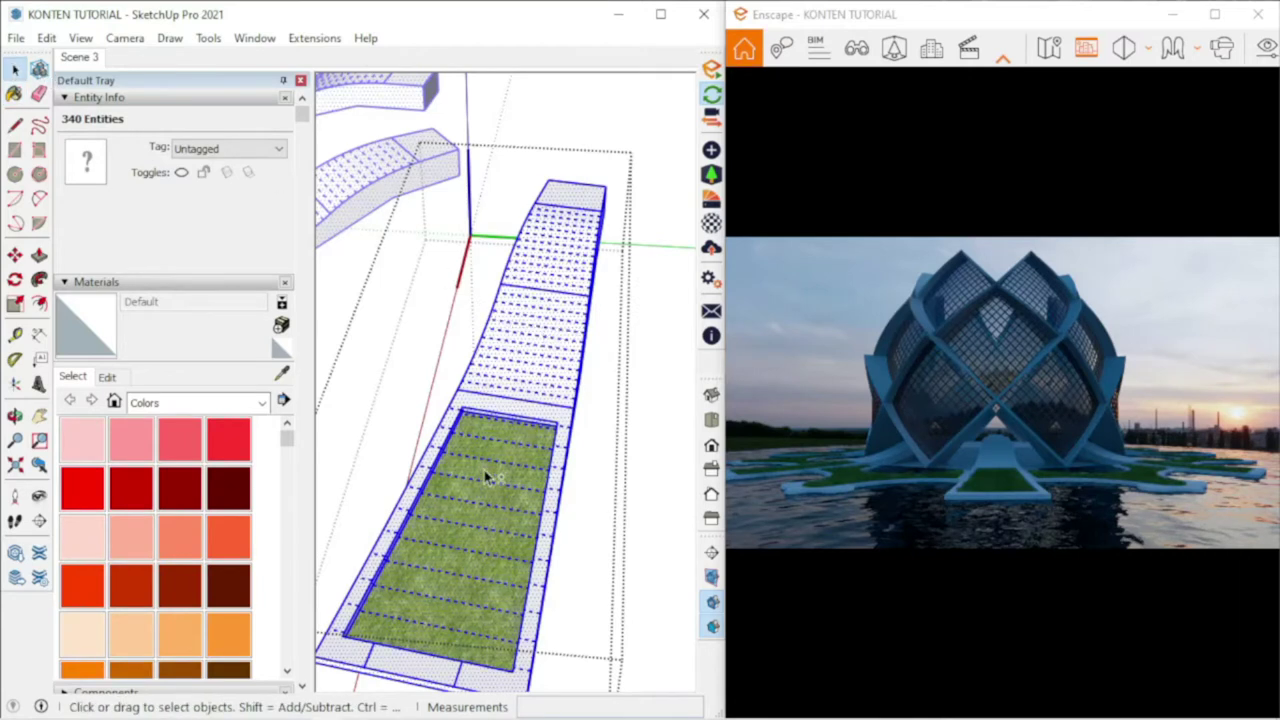
# - Create a new material textured with lantai.jpg from the MAT folder
pyautogui.click(262, 402)
pyautogui.click(266, 376)
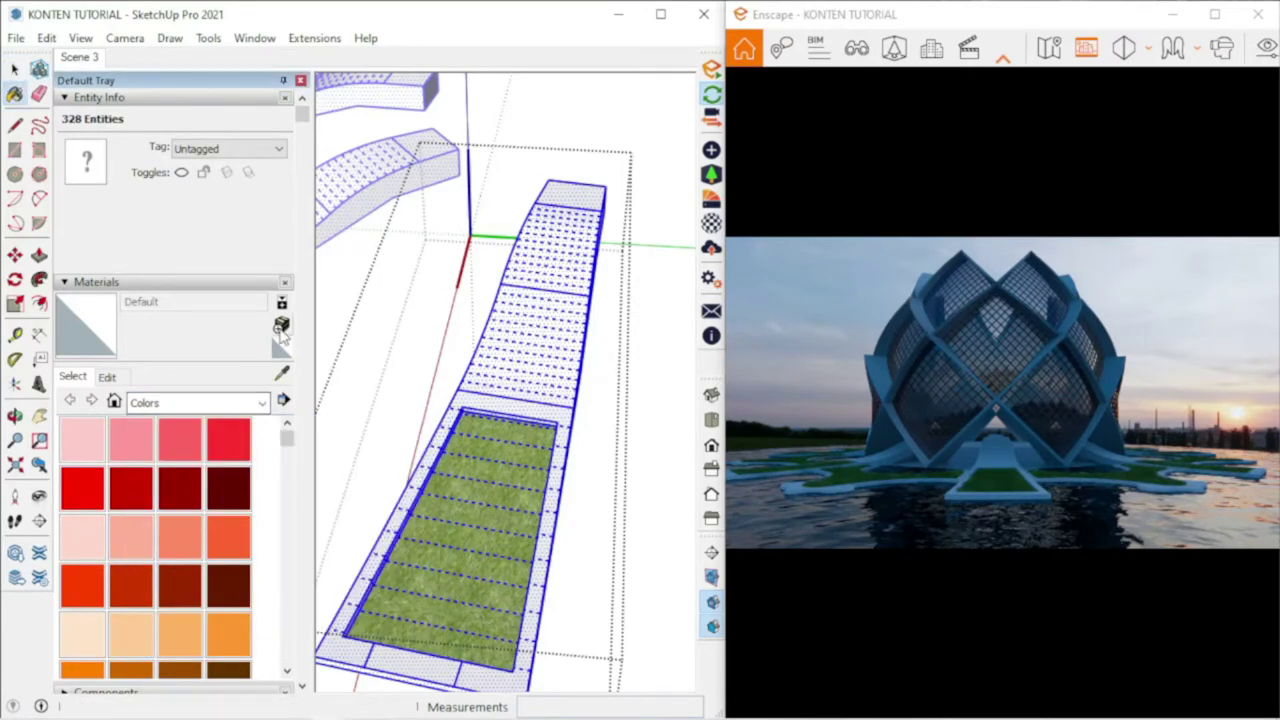
pyautogui.click(281, 327)
pyautogui.click(567, 382)
pyautogui.click(289, 224)
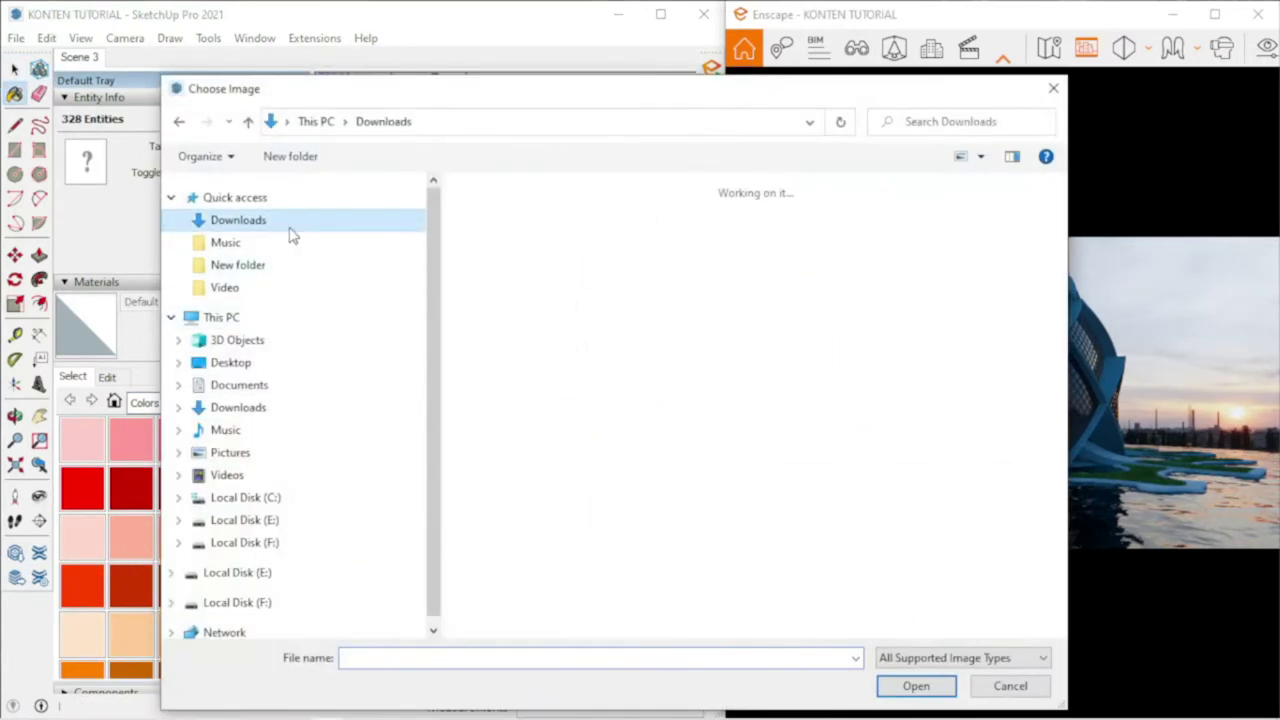
pyautogui.doubleClick(507, 530)
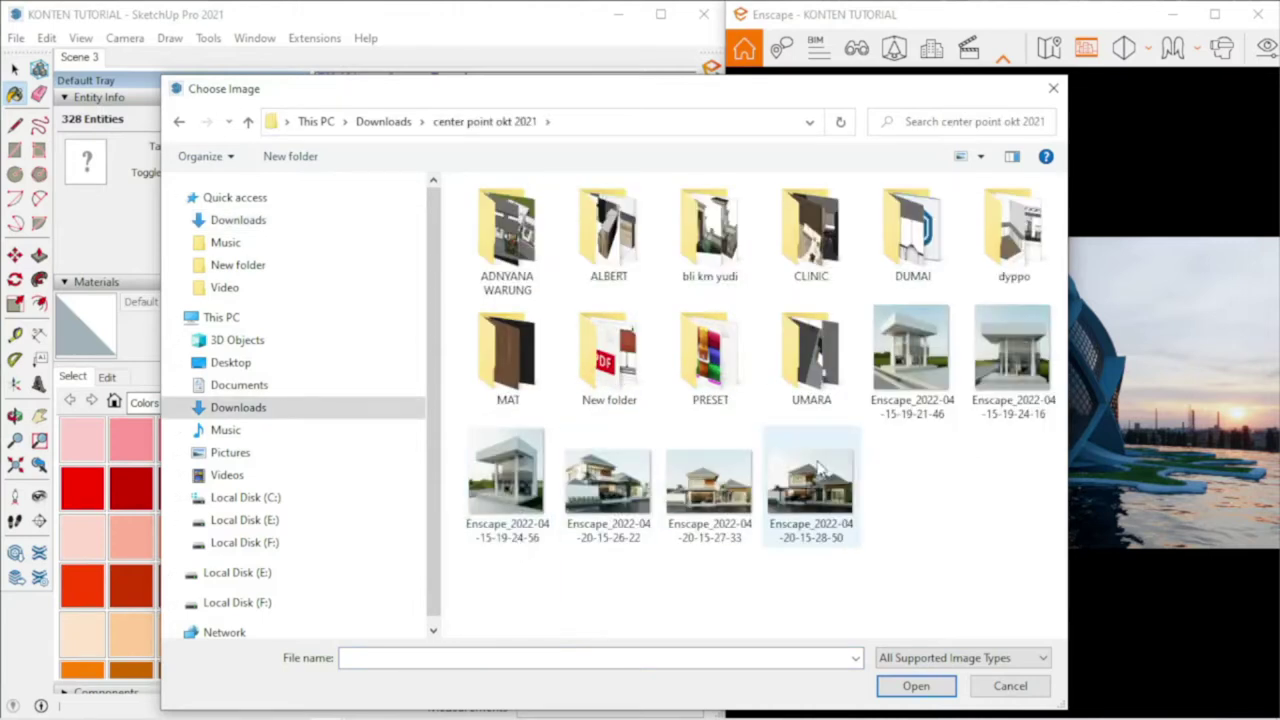
pyautogui.click(739, 354)
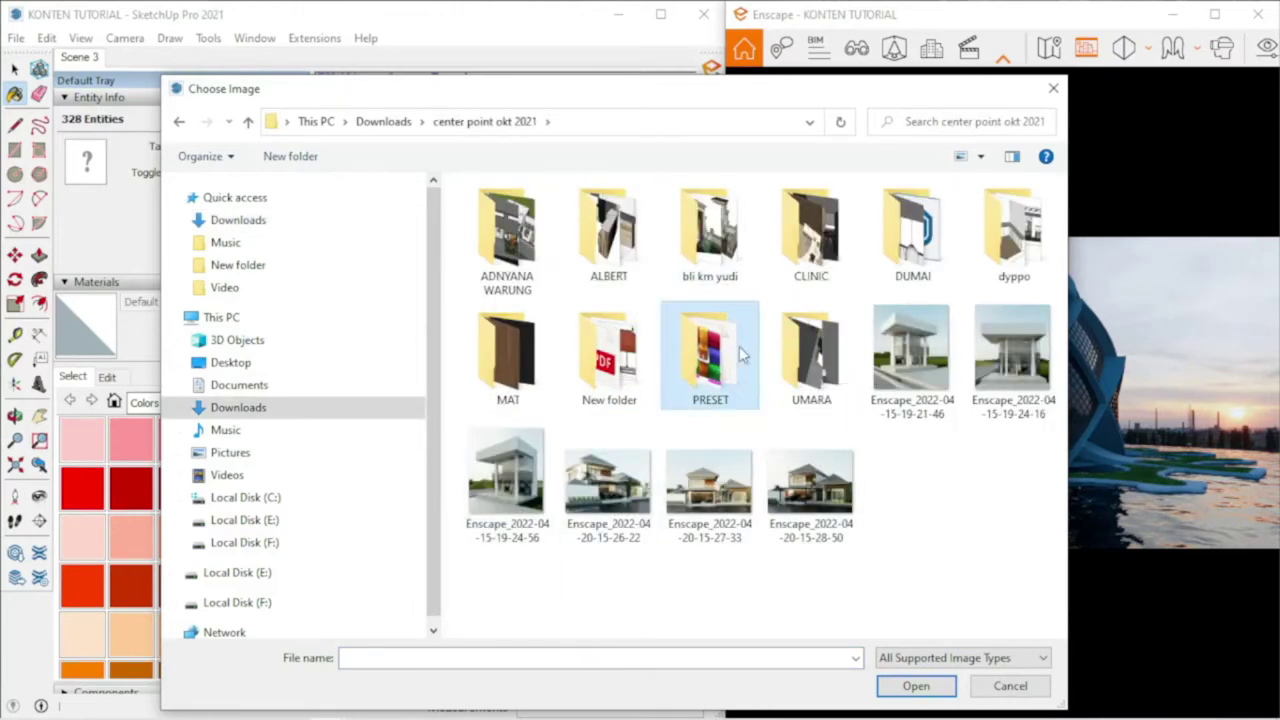
pyautogui.doubleClick(508, 360)
pyautogui.scroll(-5, 605, 365)
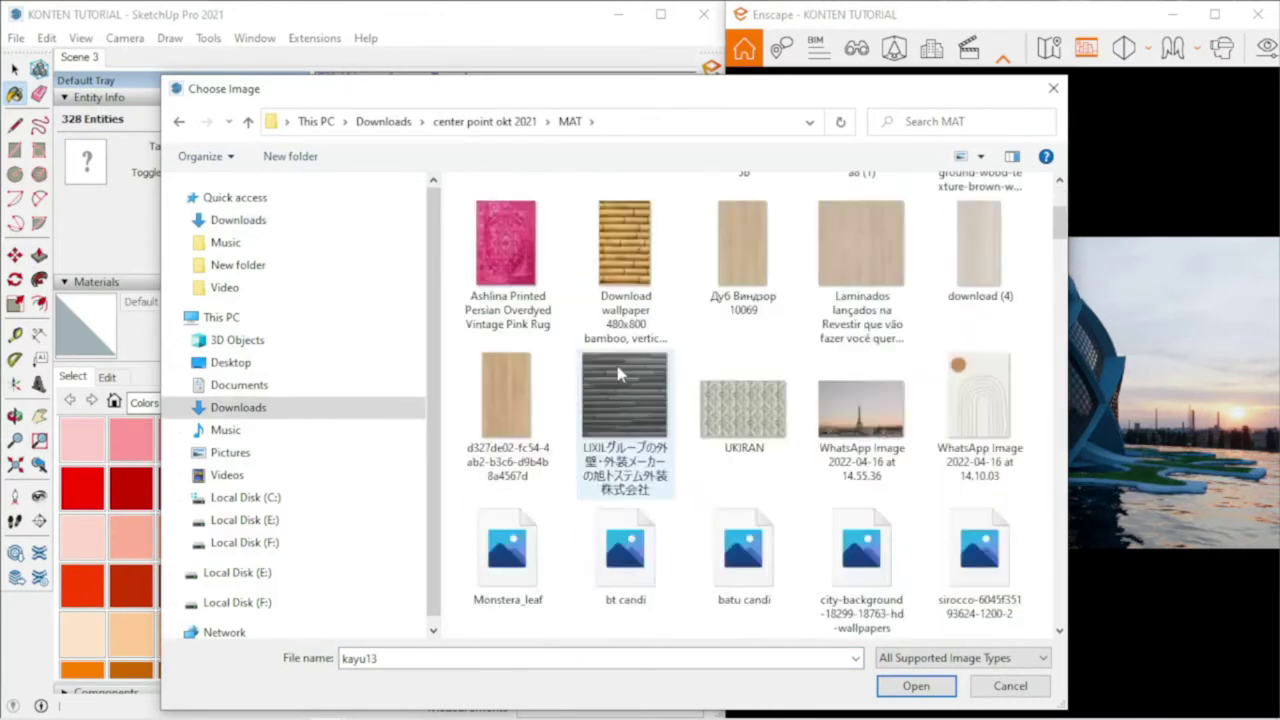
pyautogui.scroll(-5, 620, 372)
pyautogui.scroll(-3, 620, 373)
pyautogui.scroll(3, 620, 373)
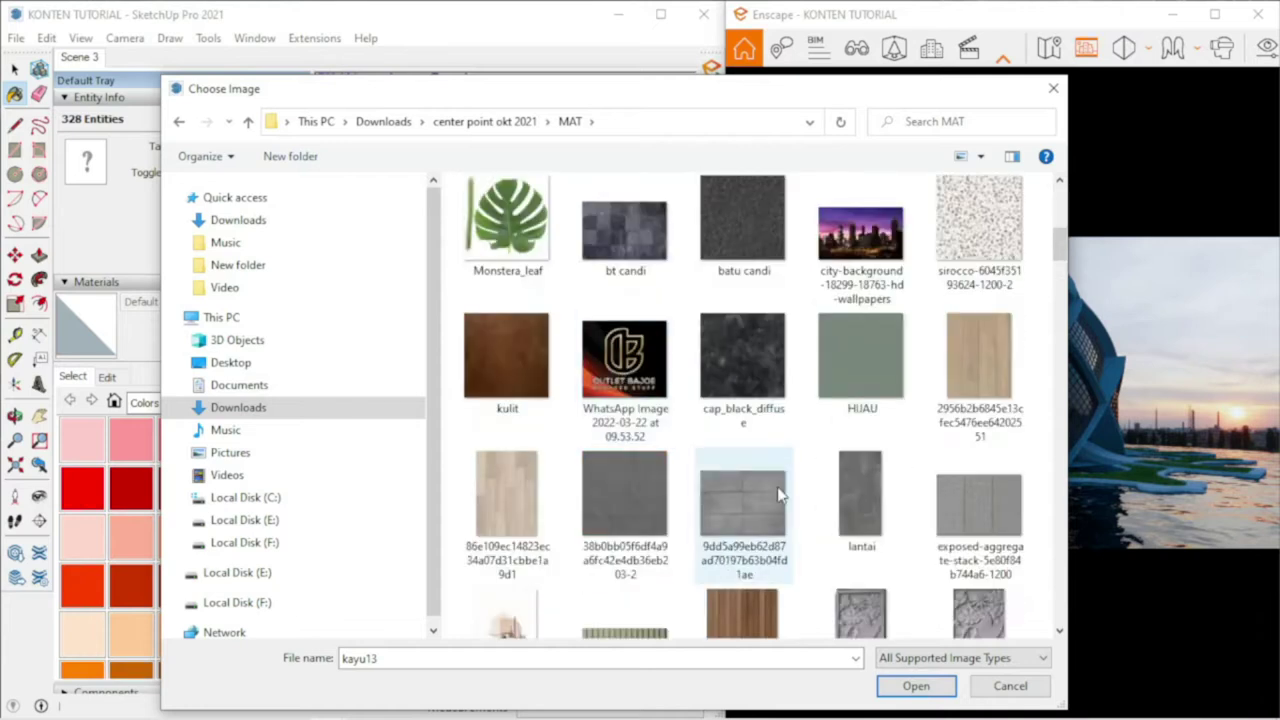
pyautogui.doubleClick(860, 505)
pyautogui.click(440, 513)
# - Paint the upper and lower walkway slab surfaces with the lantai material
pyautogui.click(550, 380)
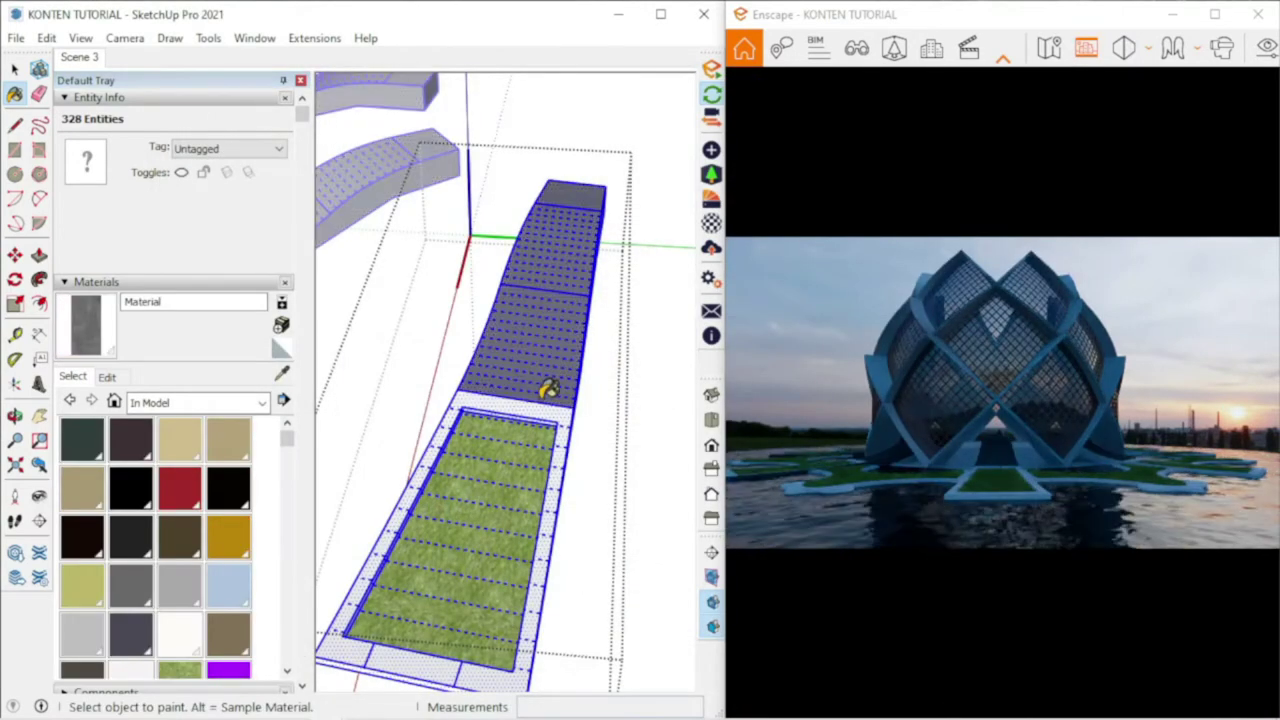
pyautogui.click(548, 402)
pyautogui.click(107, 376)
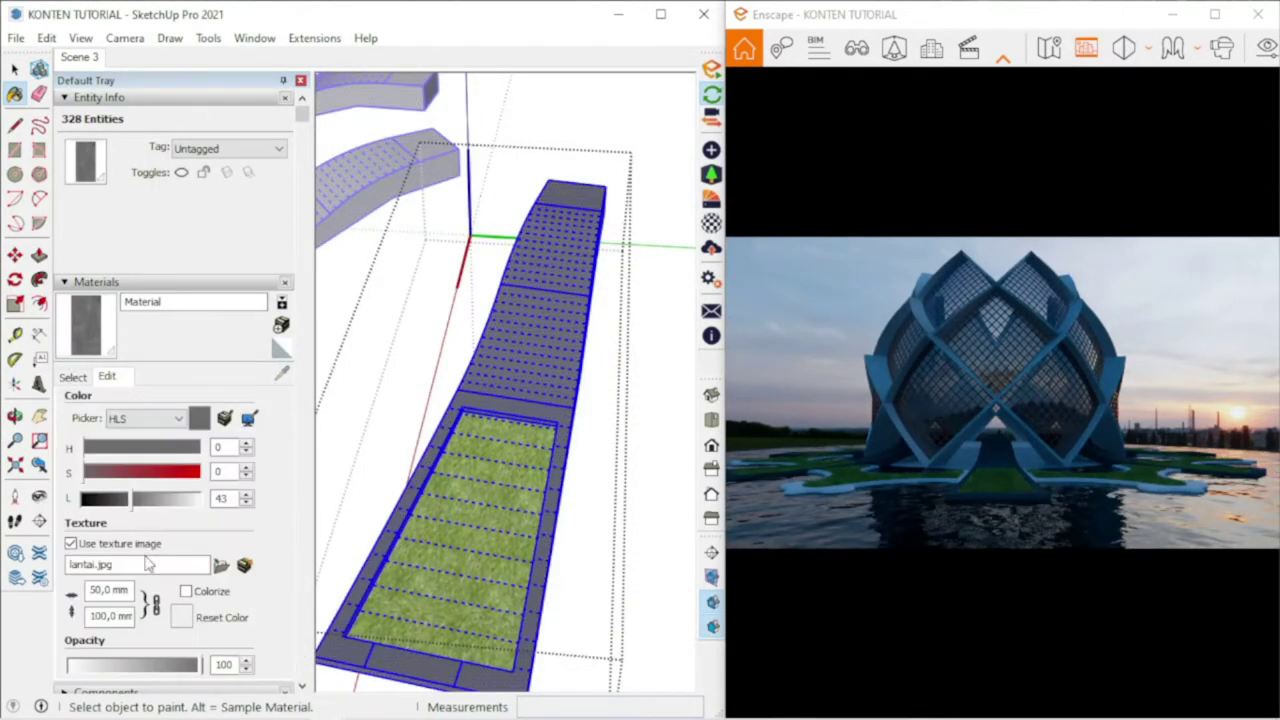
# - Set Model Info length precision to 0 mm and angle precision to 0
pyautogui.click(254, 38)
pyautogui.click(296, 131)
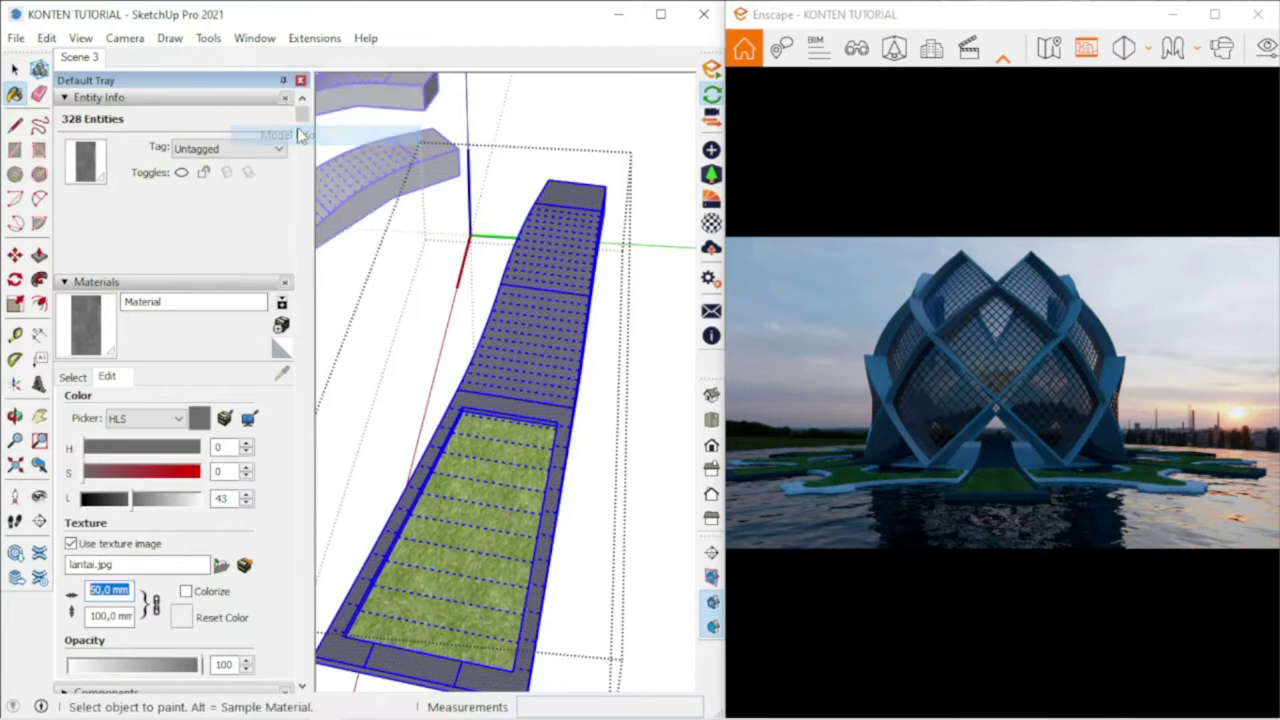
pyautogui.click(211, 248)
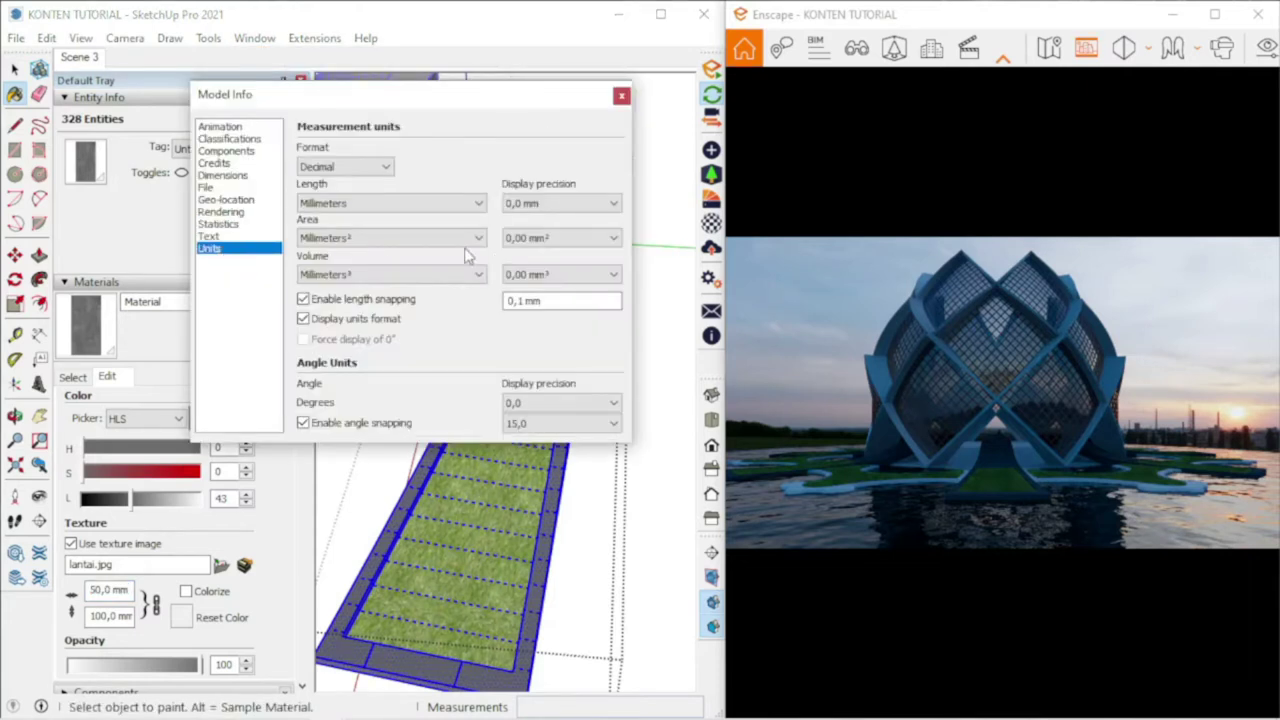
pyautogui.click(530, 220)
pyautogui.click(563, 404)
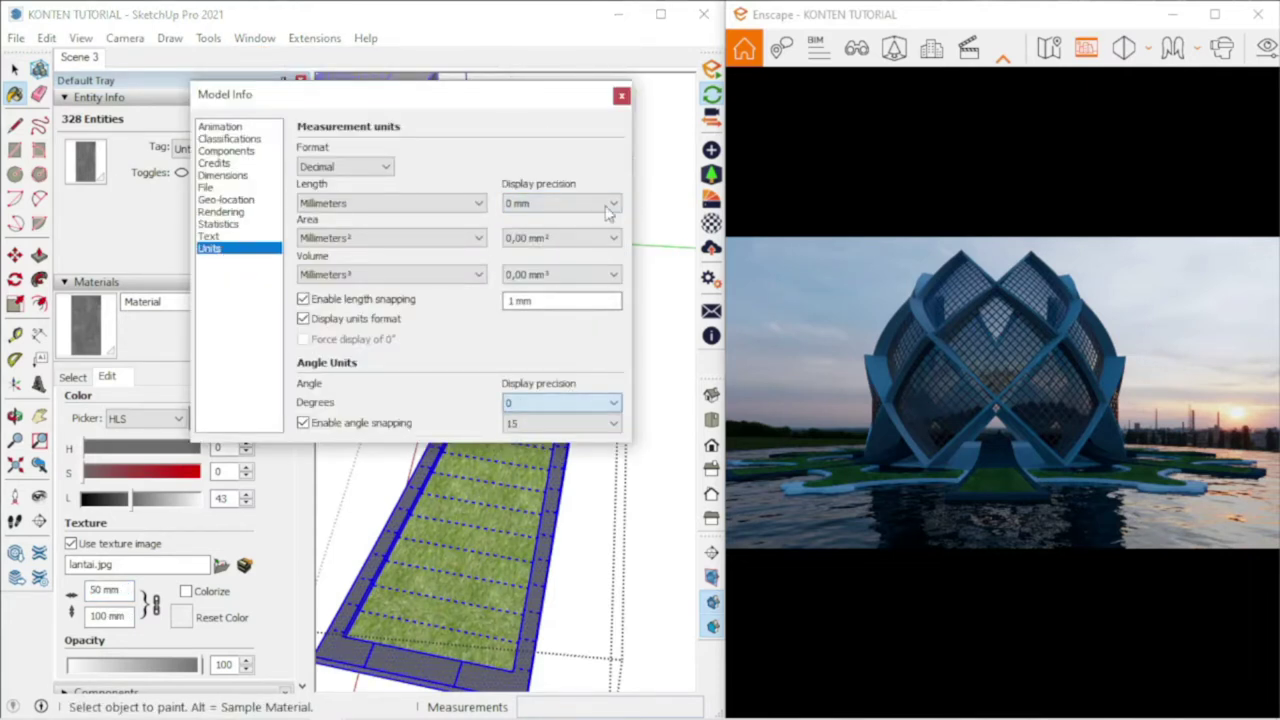
pyautogui.click(621, 97)
# - Scale the lantai texture to 1000 by 2000 mm
pyautogui.write('1000')
pyautogui.click(17, 68)
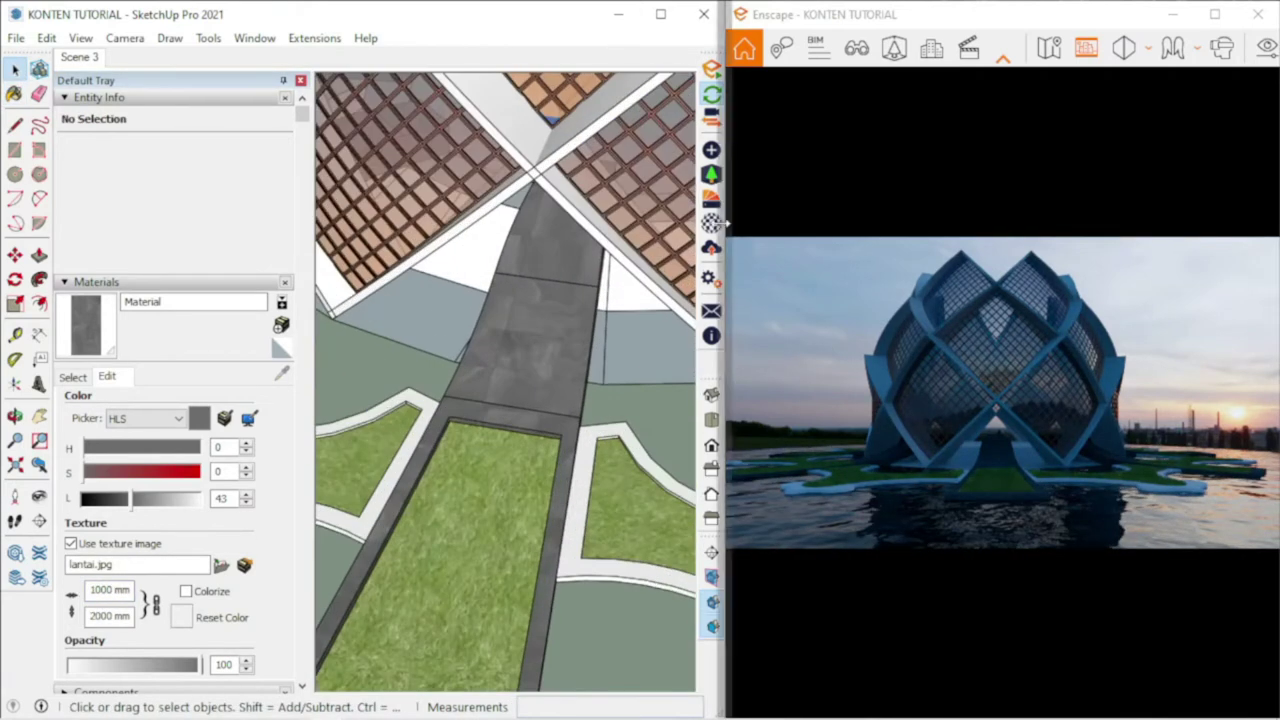
pyautogui.click(711, 222)
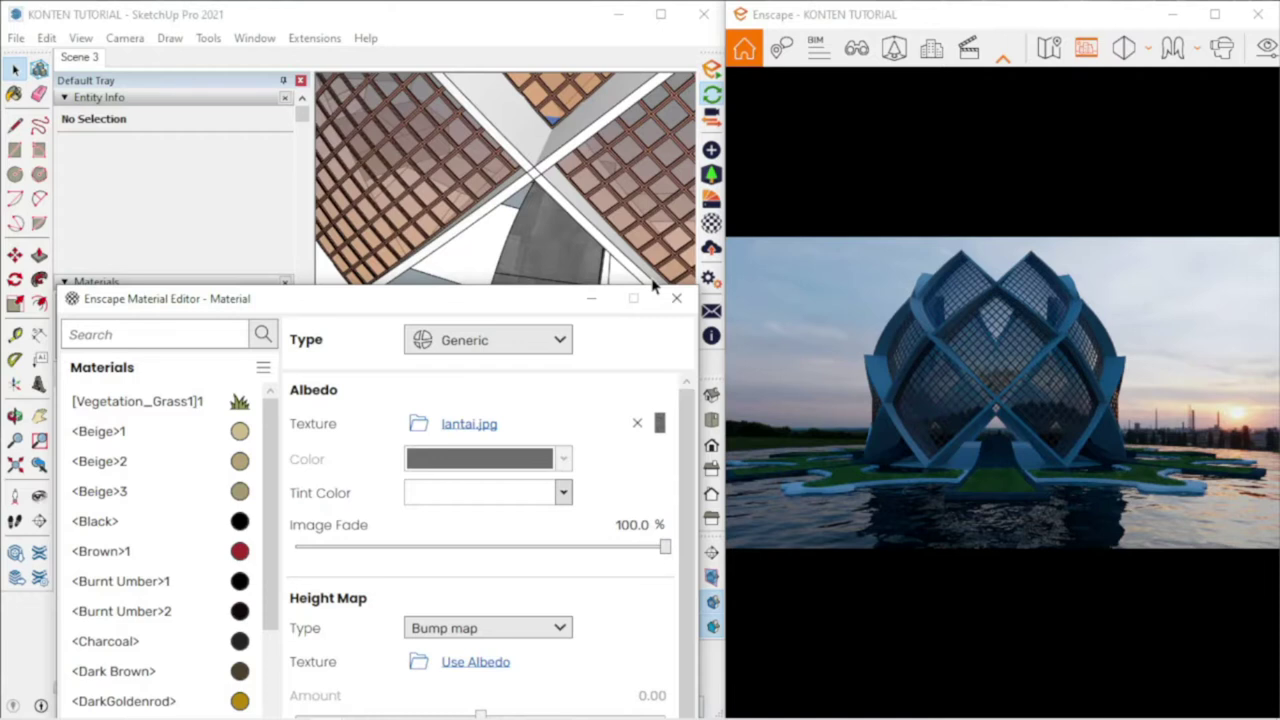
# - Lower the lantai material's roughness, use a Displacement height map, and paint the base platform
pyautogui.moveTo(445, 300); pyautogui.dragTo(427, 52)
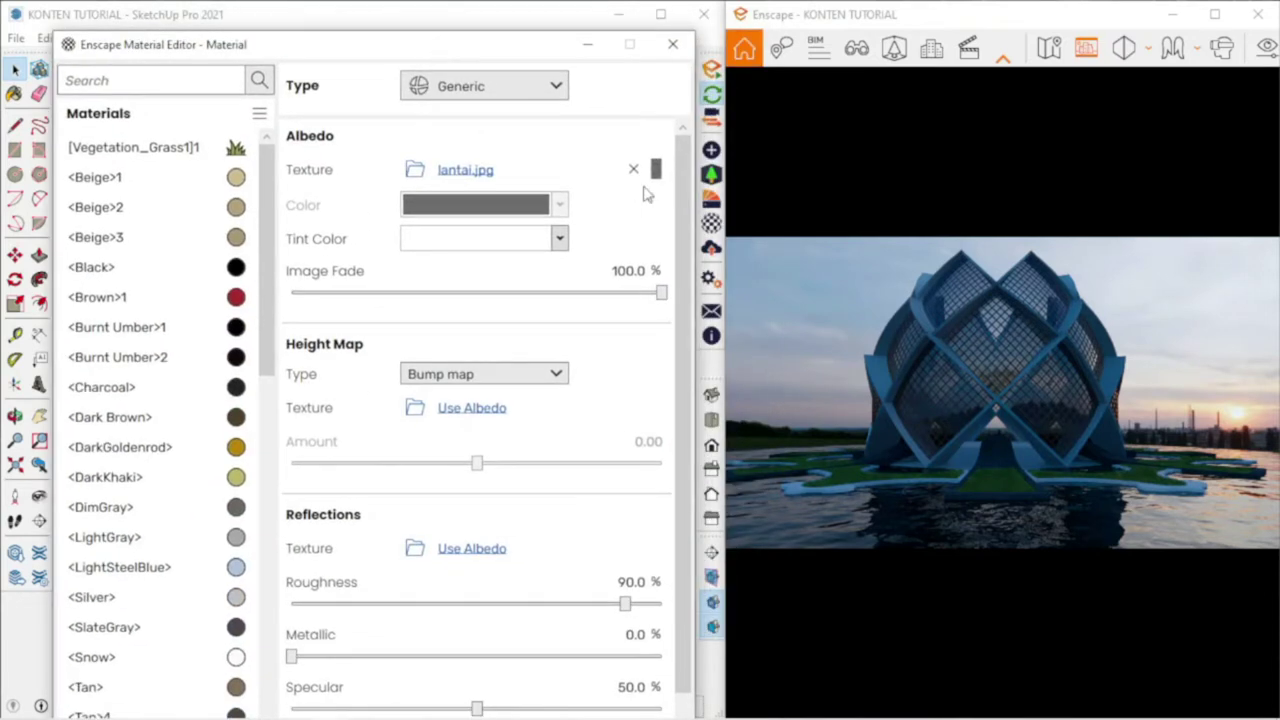
pyautogui.moveTo(624, 603)
pyautogui.mouseDown()
pyautogui.moveTo(447, 605)
pyautogui.moveTo(507, 598)
pyautogui.mouseUp()
pyautogui.click(484, 374)
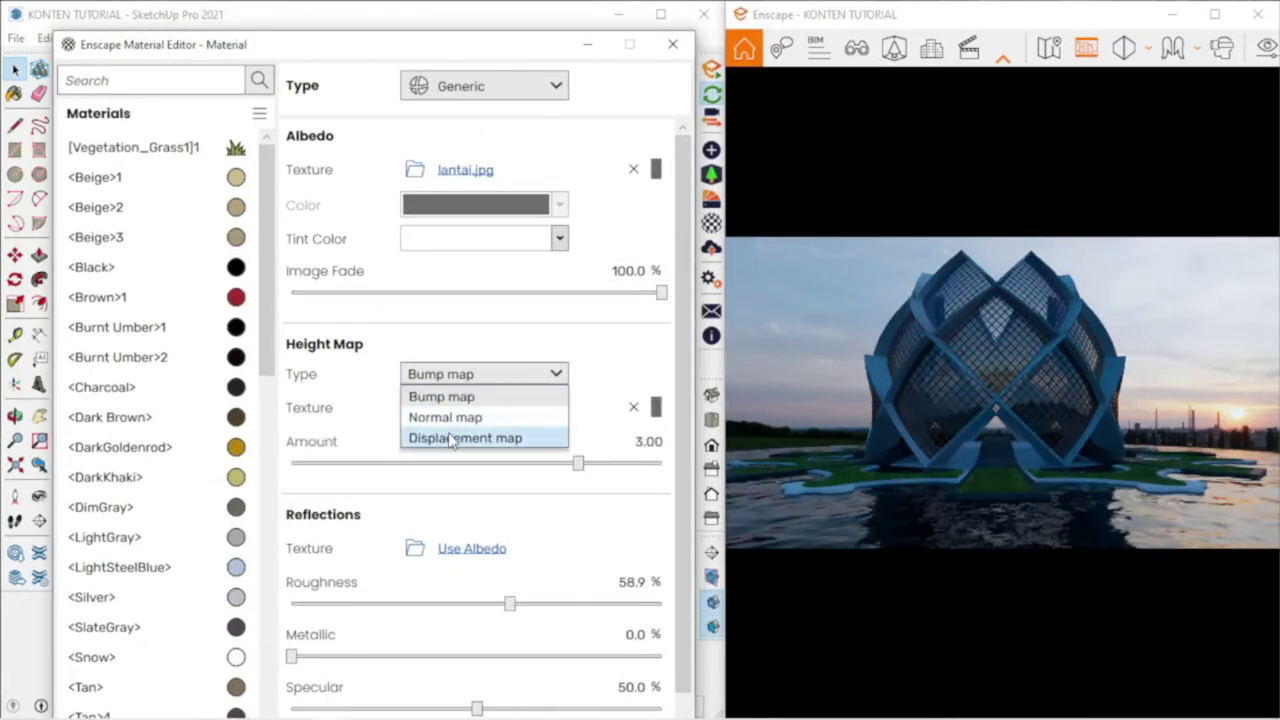
pyautogui.click(450, 434)
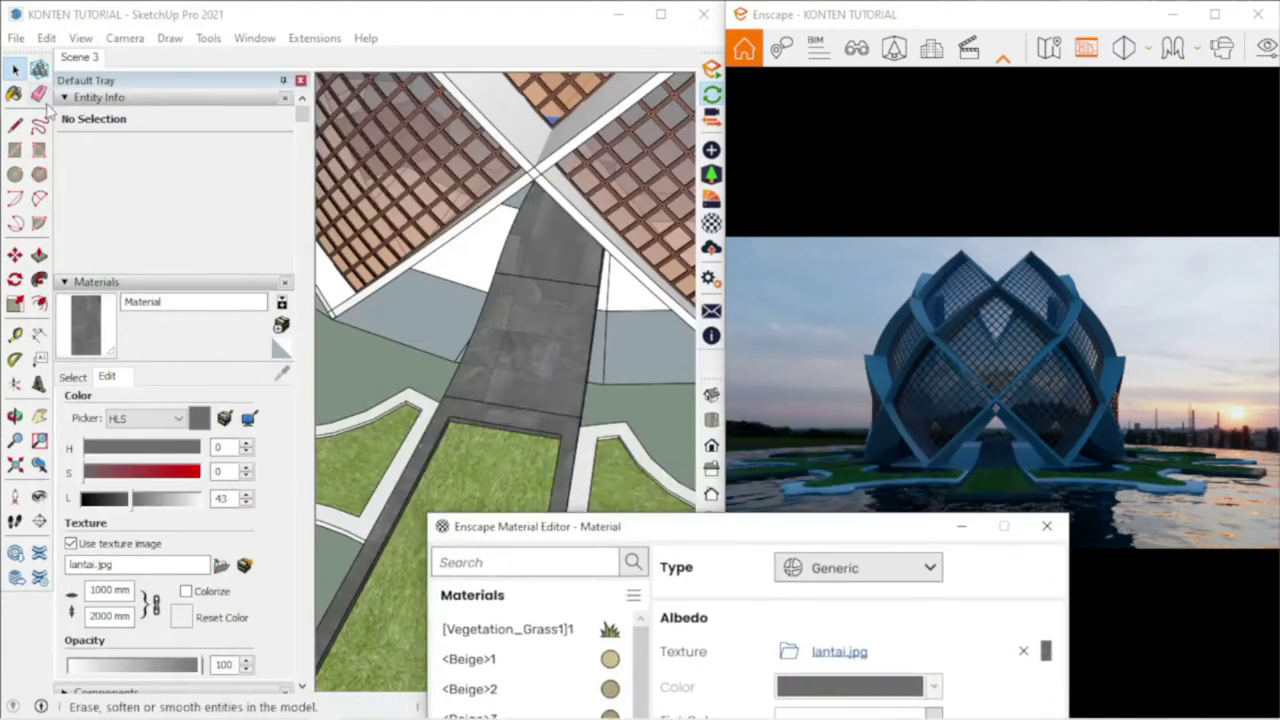
pyautogui.scroll(-3, 530, 345)
pyautogui.scroll(-3, 514, 286)
pyautogui.scroll(4, 663, 434)
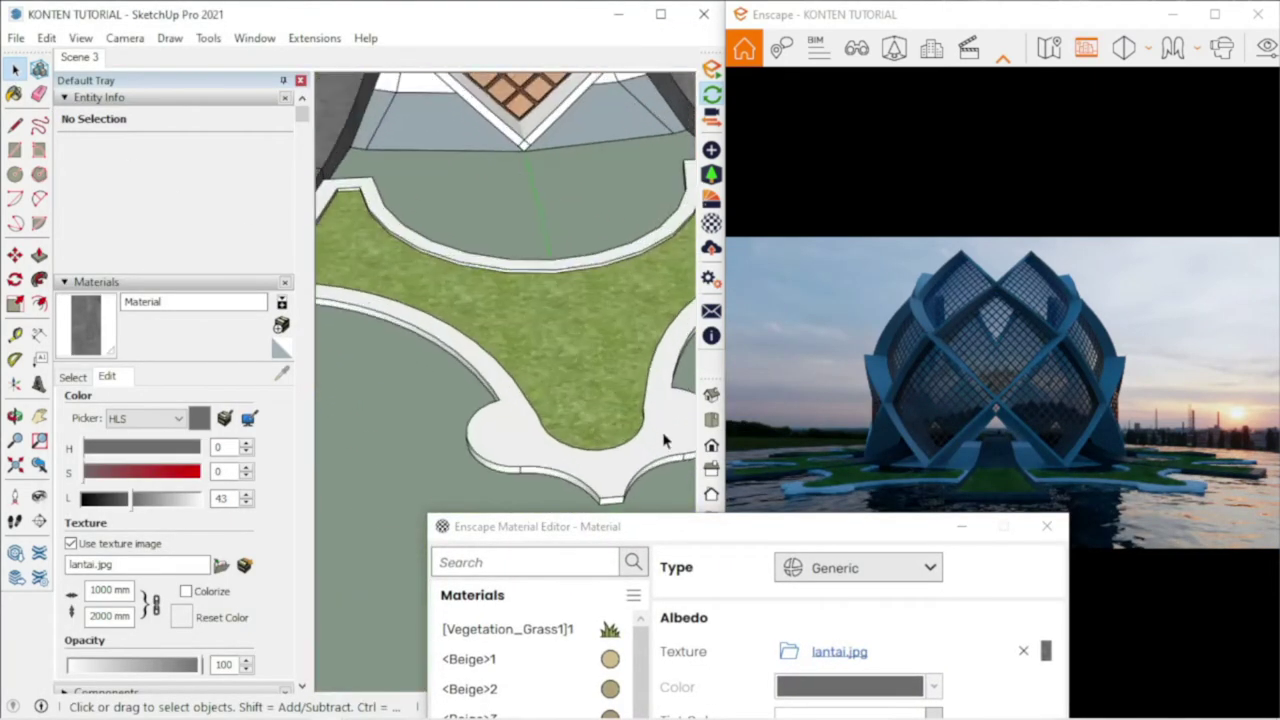
pyautogui.scroll(3, 668, 436)
pyautogui.moveTo(738, 517)
pyautogui.mouseDown()
pyautogui.moveTo(760, 425)
pyautogui.moveTo(441, 546)
pyautogui.moveTo(525, 285)
pyautogui.mouseUp()
pyautogui.press('b')
pyautogui.click(491, 349)
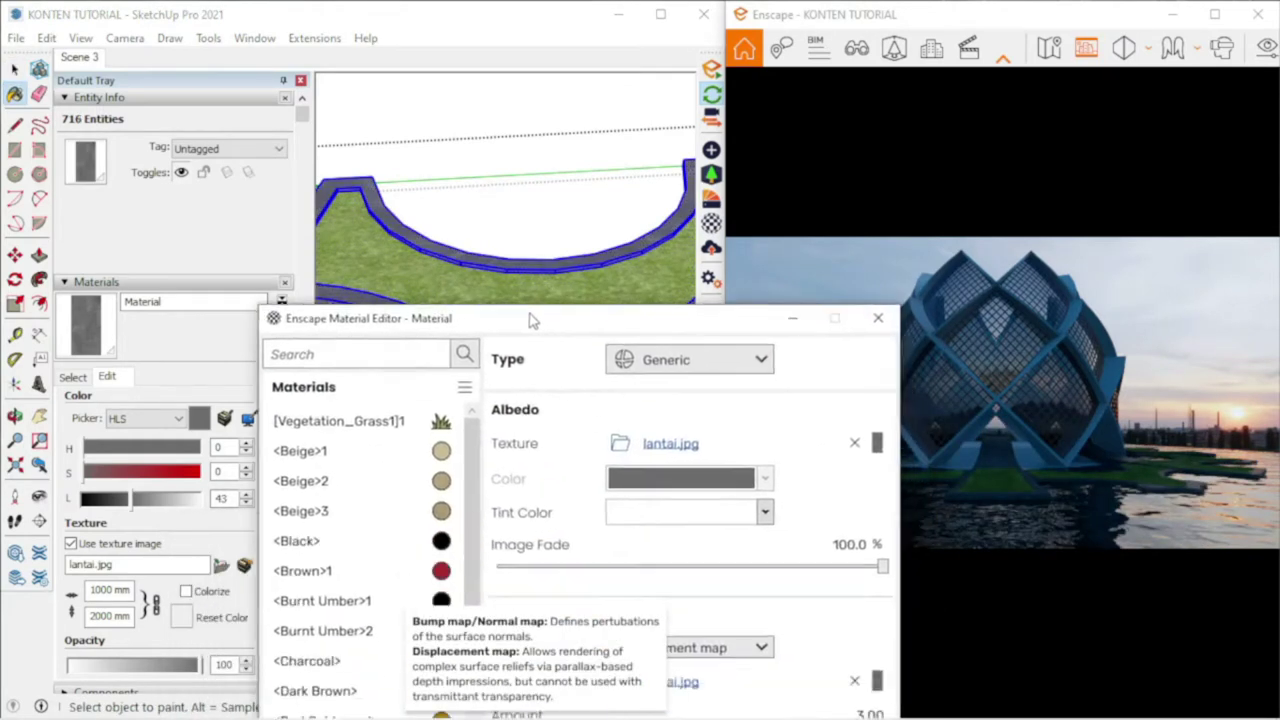
# - Close the Enscape Material Editor and select the grass strip leading to the entrance
pyautogui.click(870, 287)
pyautogui.click(557, 400)
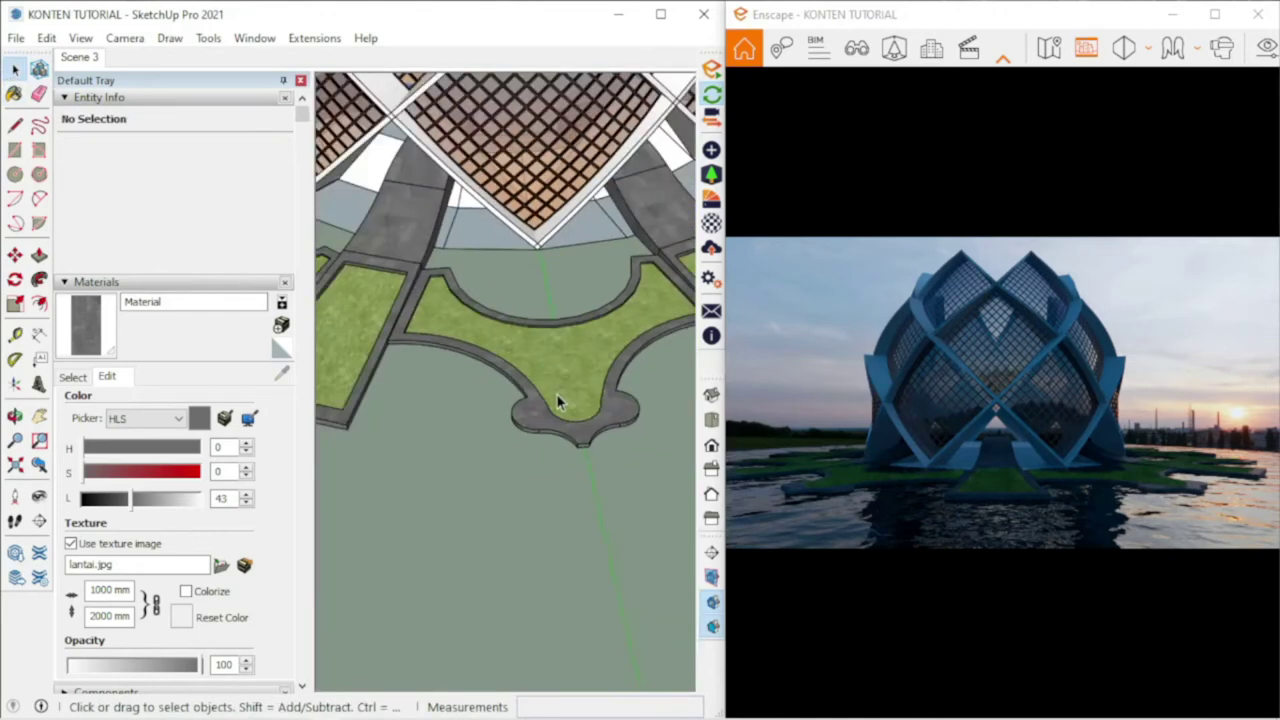
pyautogui.scroll(3, 600, 366)
pyautogui.scroll(-5, 509, 392)
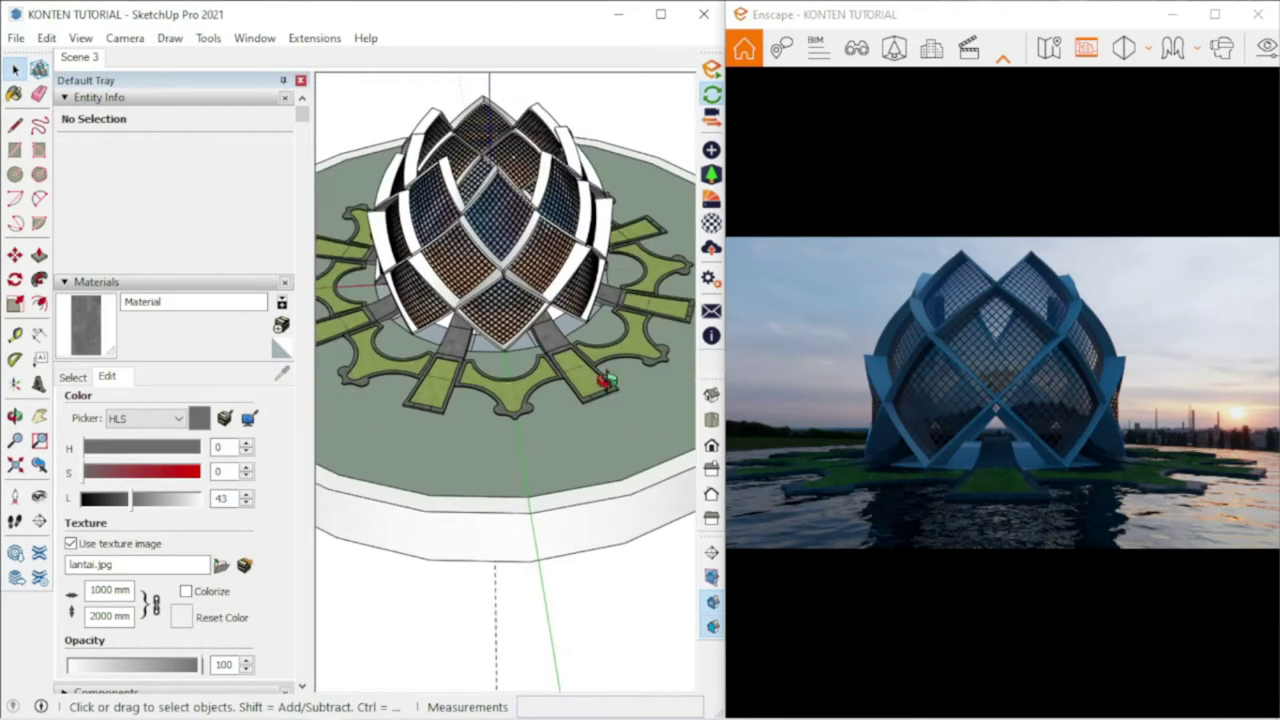
pyautogui.scroll(4, 590, 430)
pyautogui.scroll(3, 600, 437)
pyautogui.scroll(2, 480, 408)
pyautogui.click(453, 406)
pyautogui.scroll(-2, 453, 406)
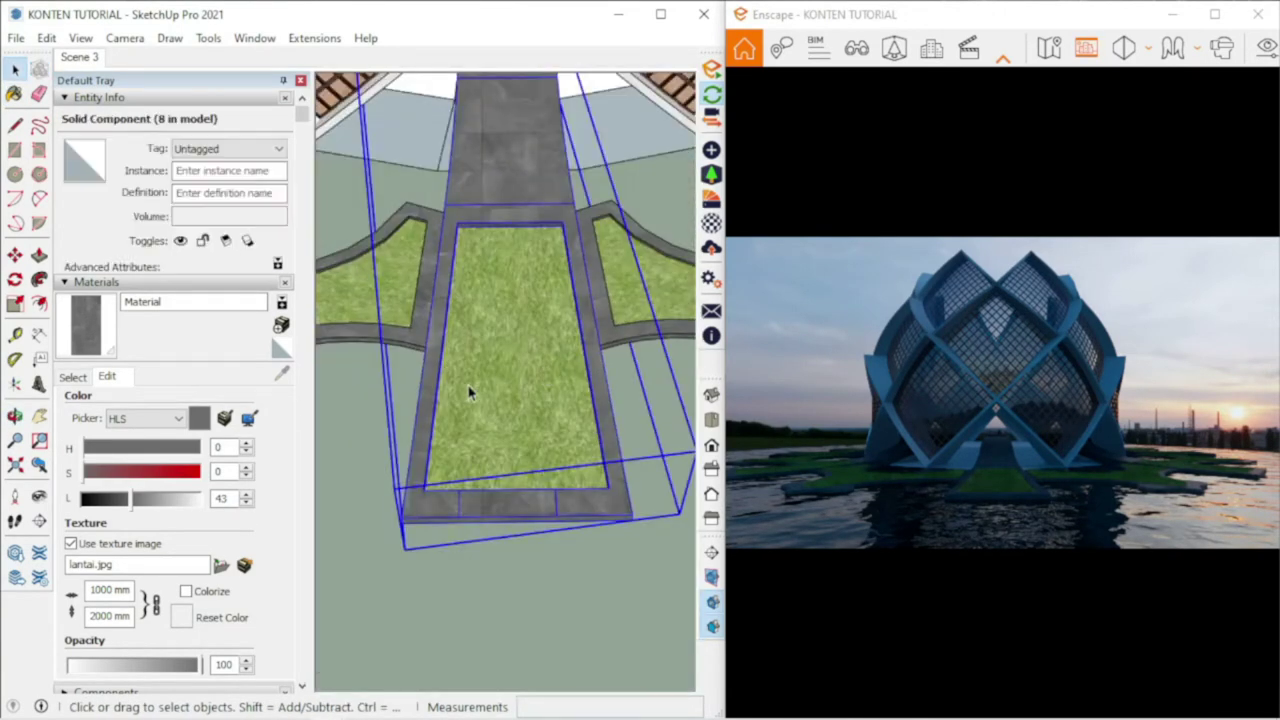
pyautogui.scroll(3, 400, 350)
pyautogui.scroll(-2, 437, 434)
pyautogui.click(16, 38)
# - Start an import and browse to F:\ASEP CENTERPOINT\center point okt 2021\COMPONEN\New folder (3) with large icons
pyautogui.click(386, 335)
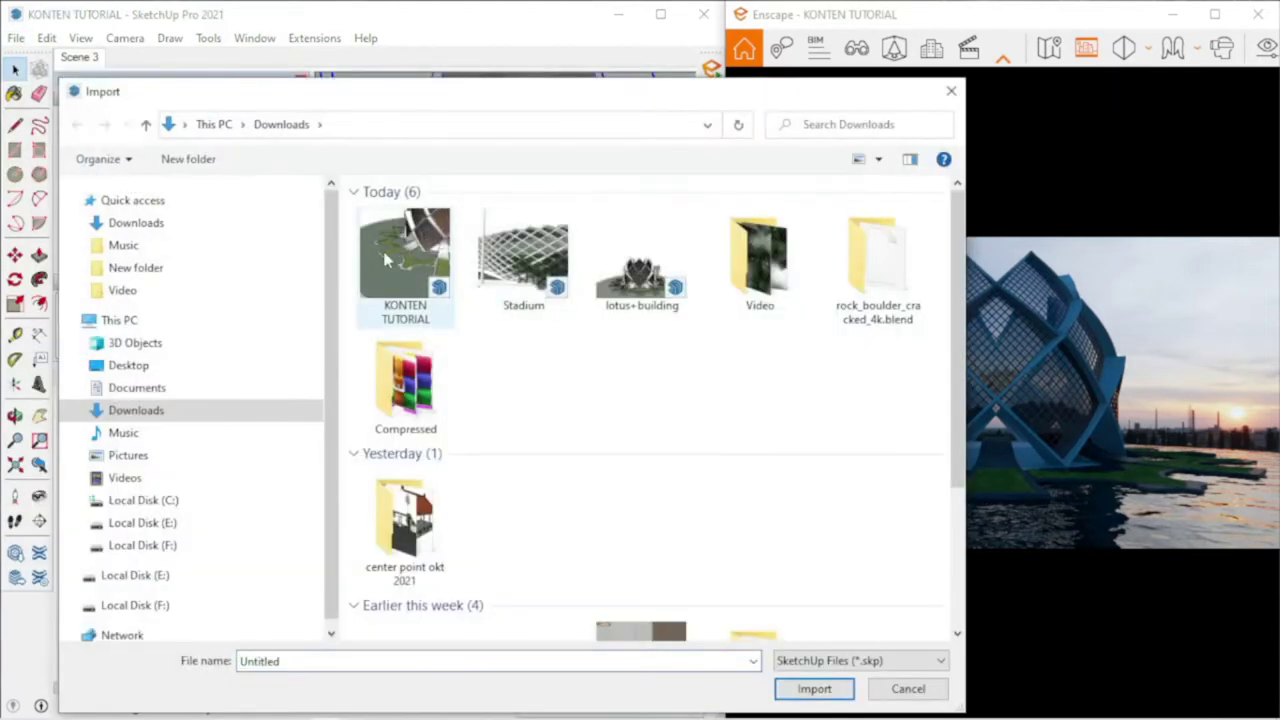
pyautogui.click(140, 545)
pyautogui.doubleClick(403, 229)
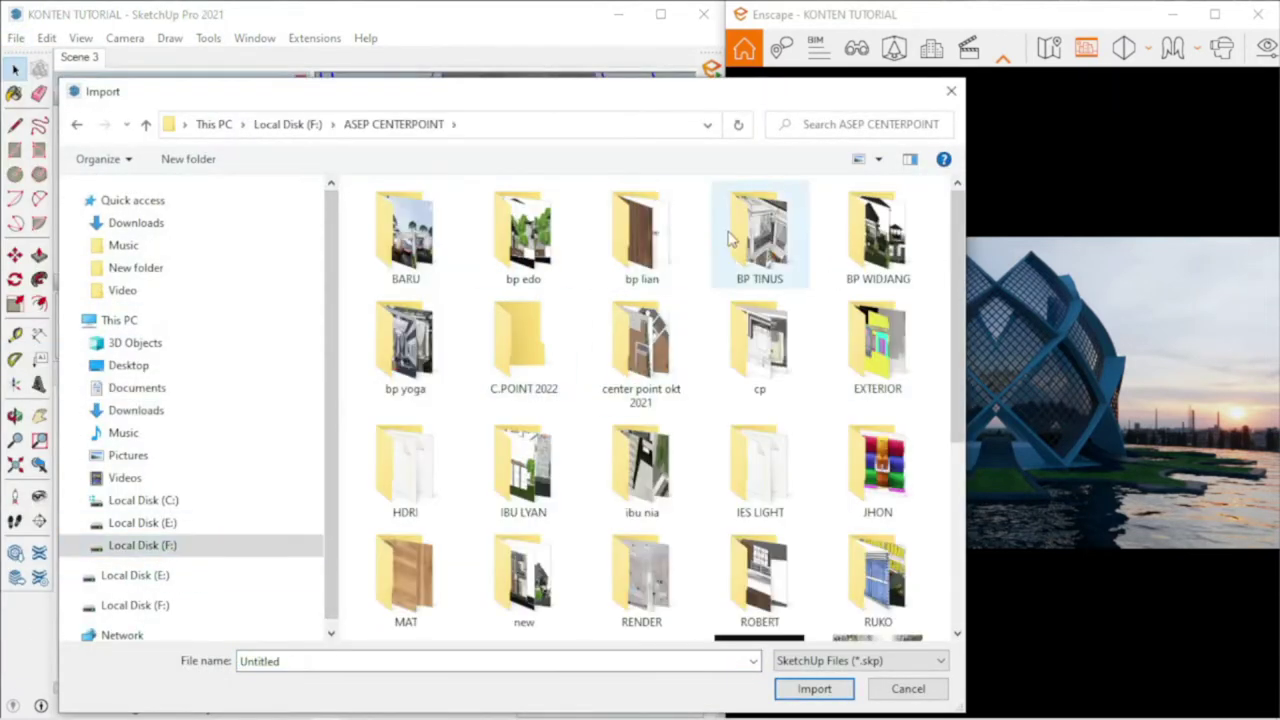
pyautogui.doubleClick(641, 345)
pyautogui.doubleClick(927, 240)
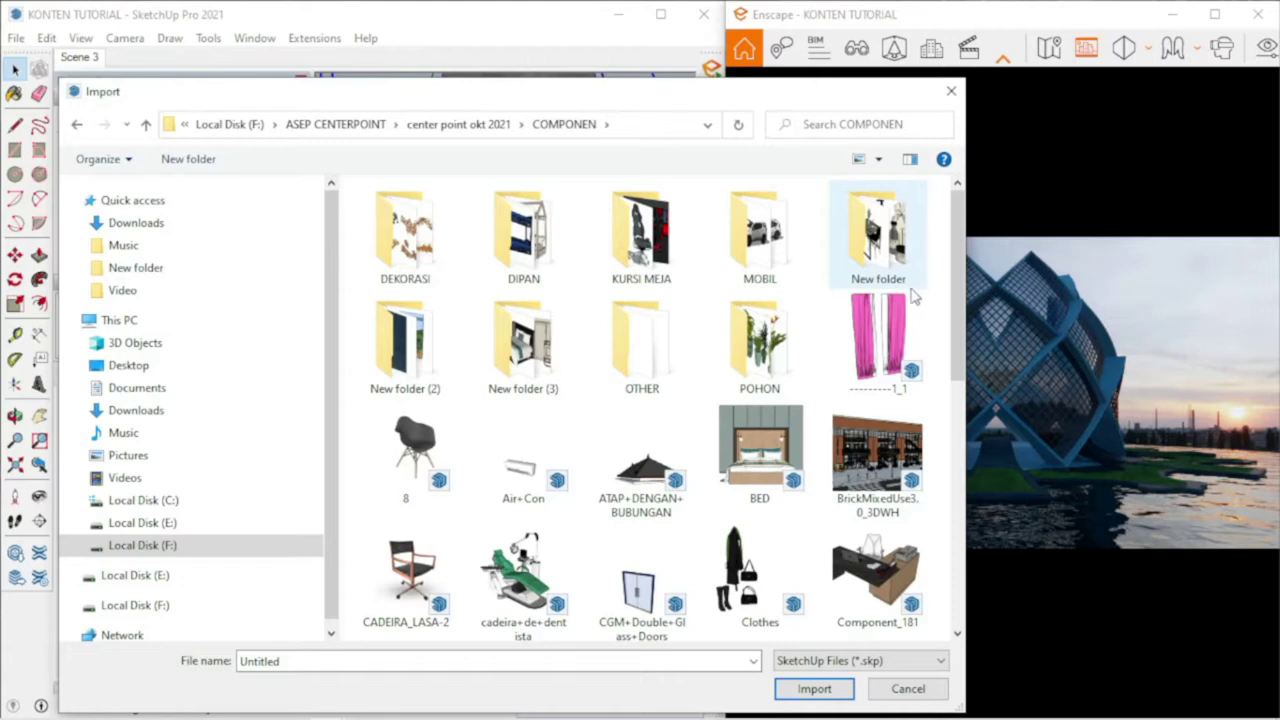
pyautogui.doubleClick(537, 368)
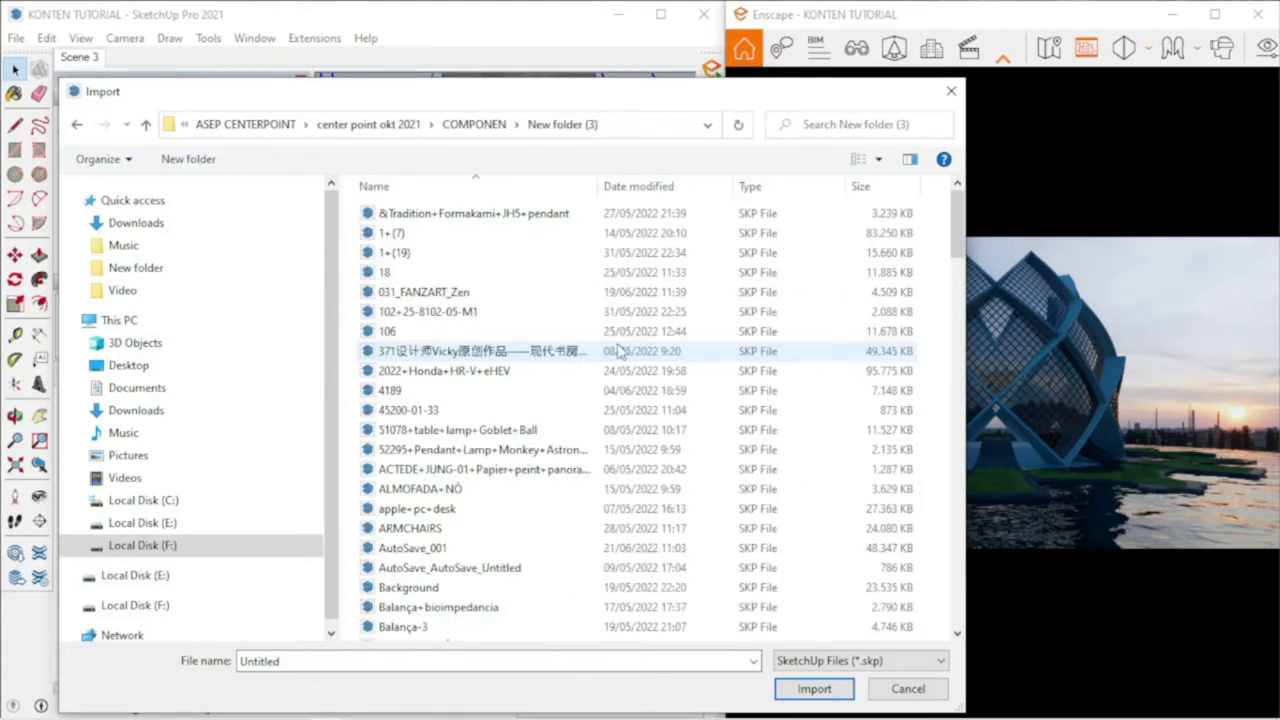
pyautogui.click(880, 162)
pyautogui.click(935, 52)
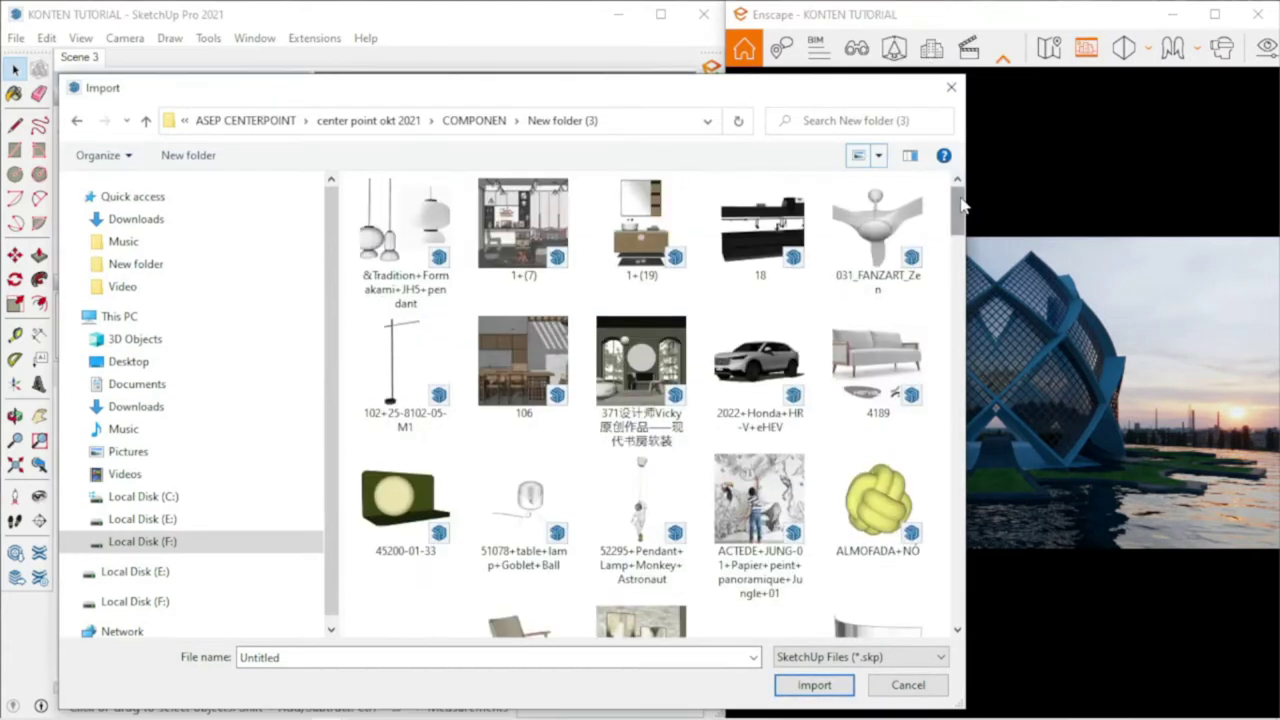
pyautogui.moveTo(962, 208)
pyautogui.mouseDown()
pyautogui.moveTo(950, 600)
pyautogui.moveTo(930, 168)
pyautogui.mouseUp()
# - Switch to COMPONEN\New folder (2) in large icons to find the ABAJUR+COTTO+2 lamp model
pyautogui.click(474, 120)
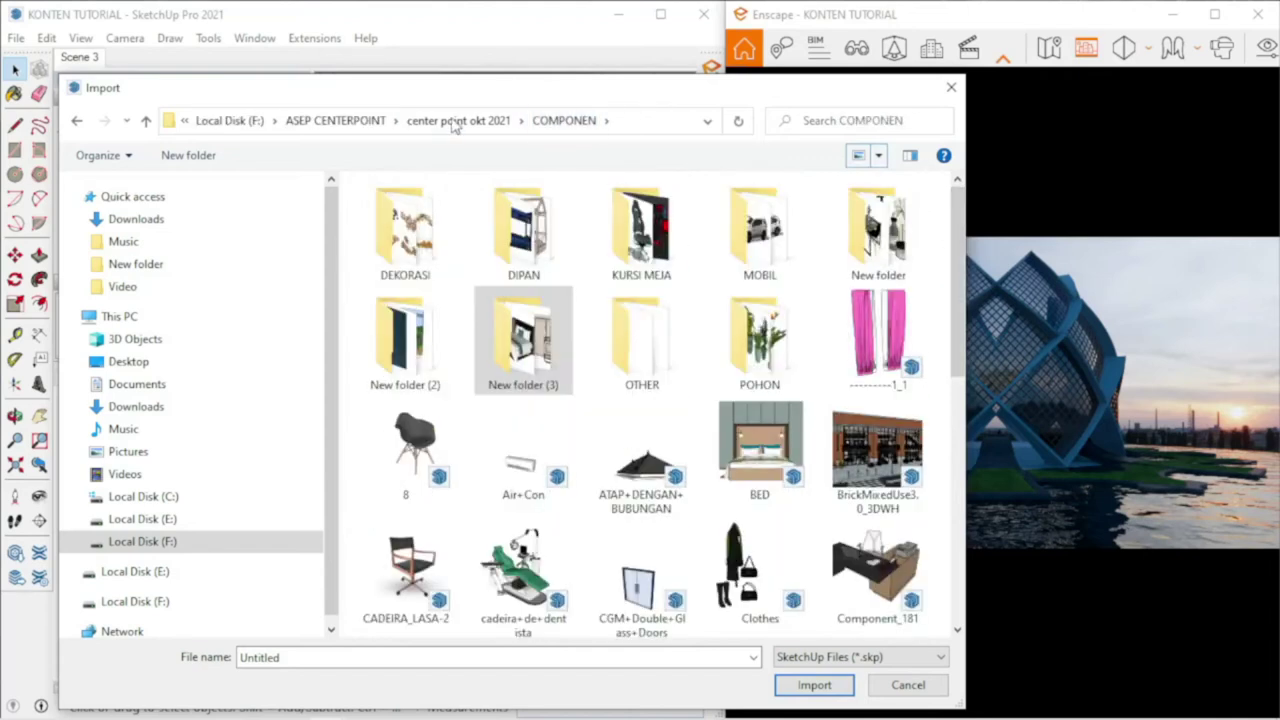
pyautogui.doubleClick(445, 320)
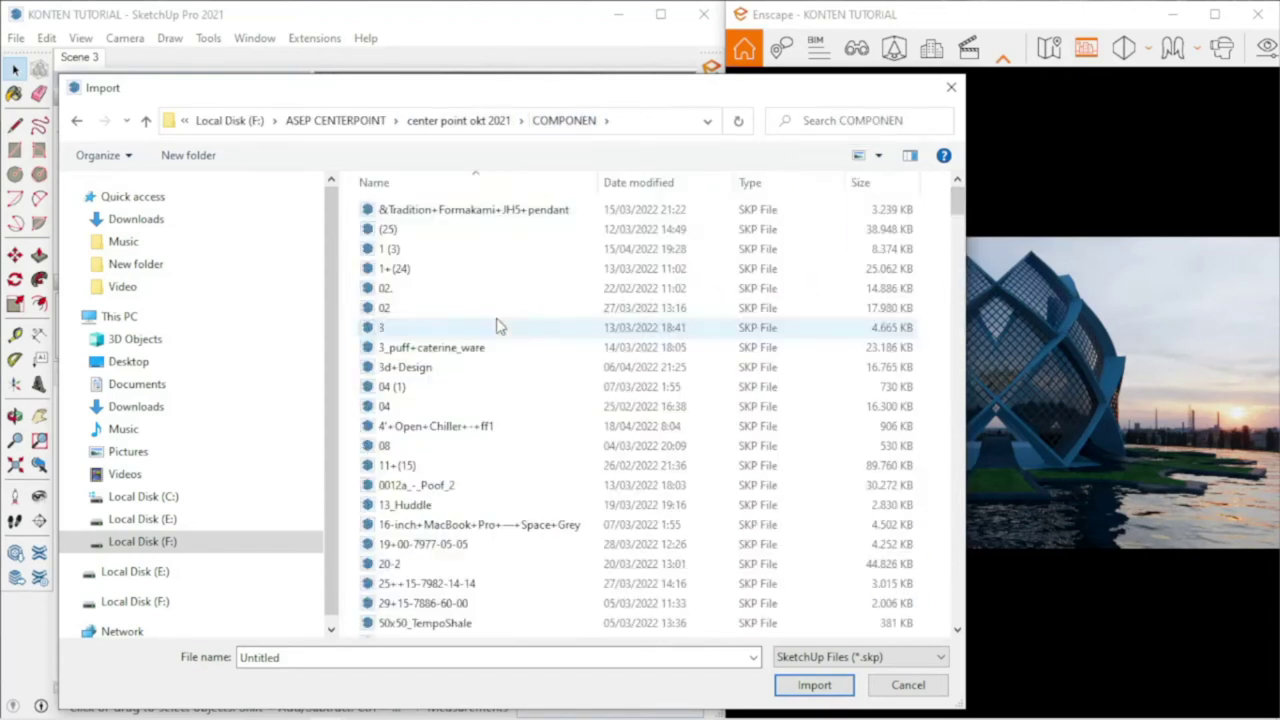
pyautogui.click(878, 155)
pyautogui.click(925, 57)
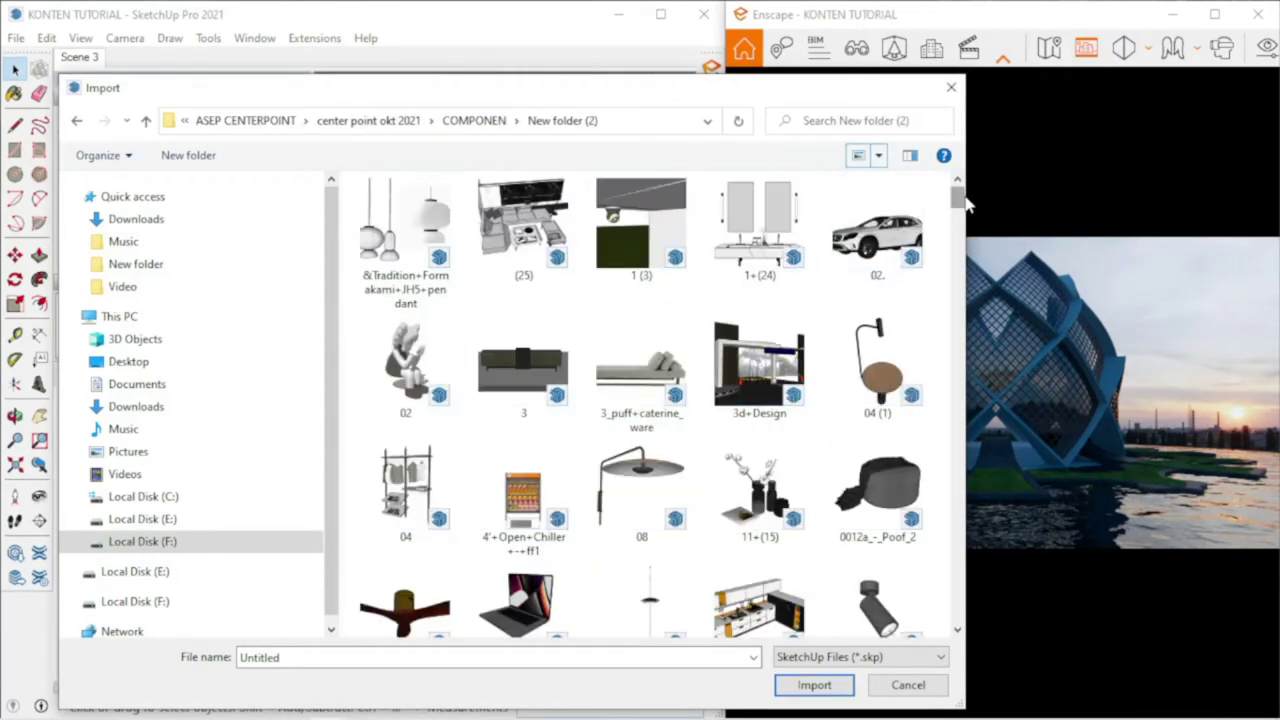
pyautogui.scroll(-1, 946, 230)
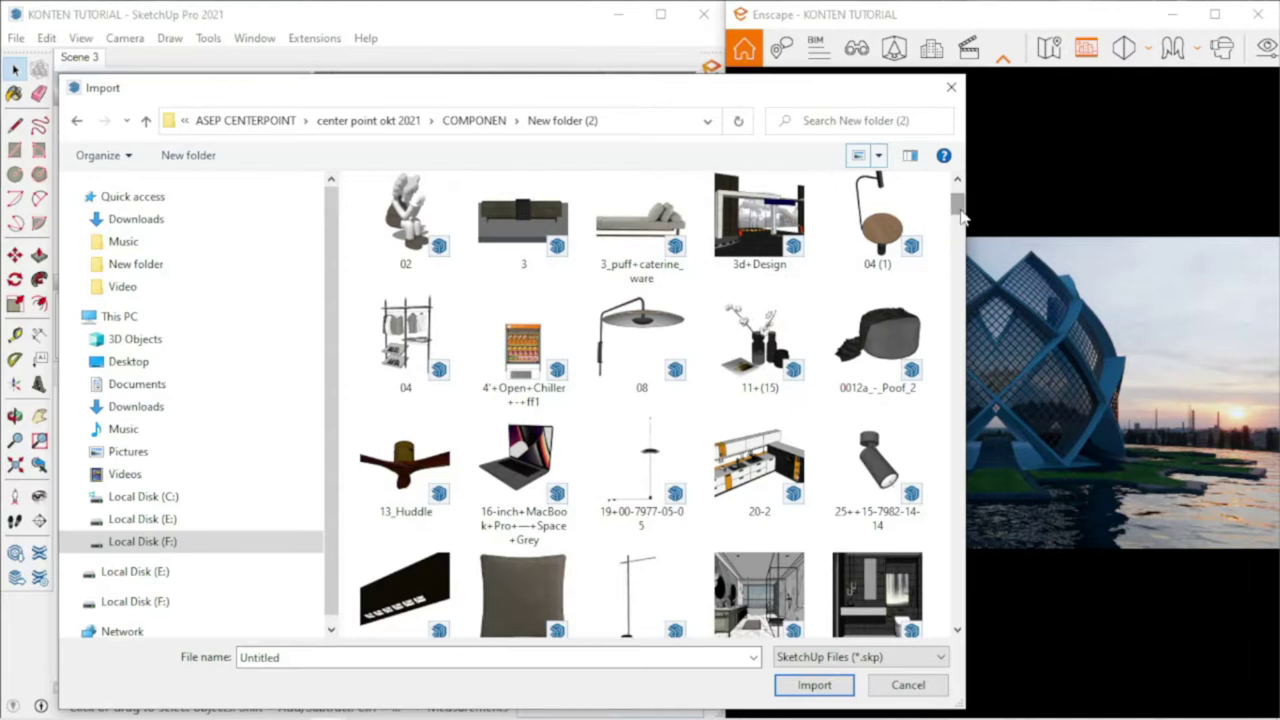
pyautogui.moveTo(957, 207); pyautogui.dragTo(962, 238)
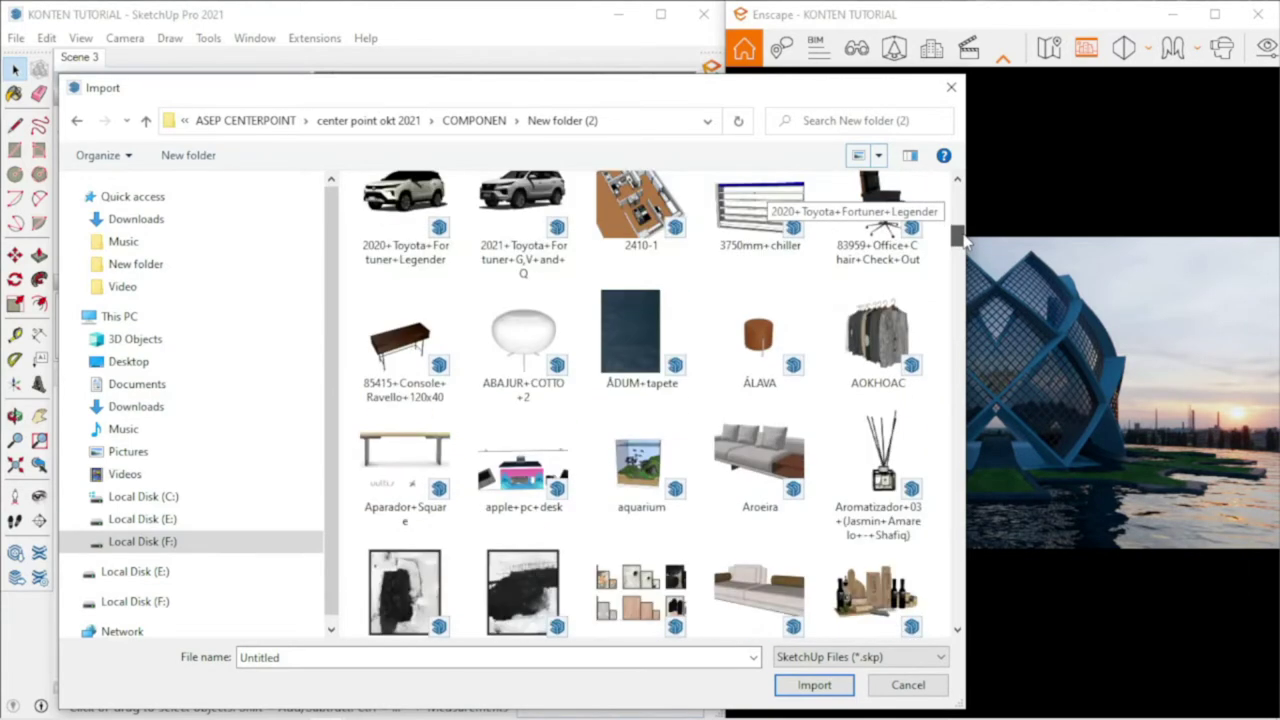
pyautogui.scroll(-1, 965, 242)
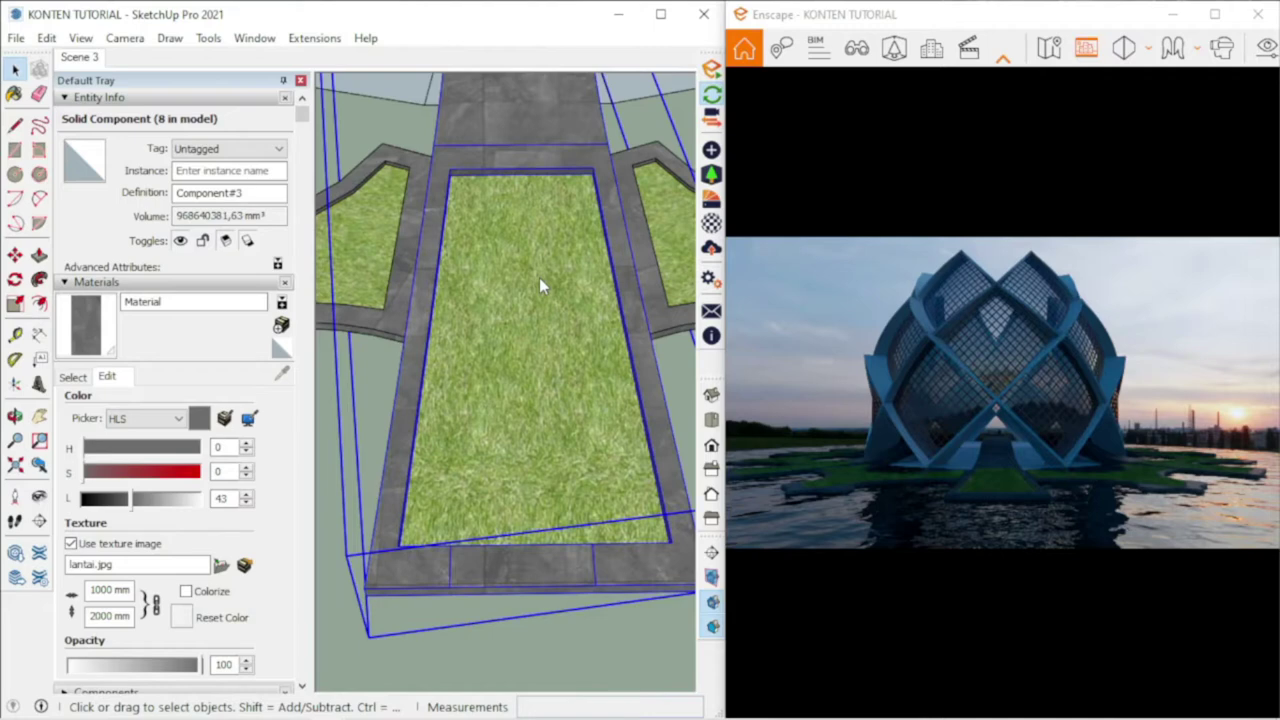
# - Drop the imported ABAJUR+COTTO+2 lamp onto the grass strip
pyautogui.scroll(-3, 486, 334)
pyautogui.scroll(-3, 509, 333)
pyautogui.scroll(5, 509, 333)
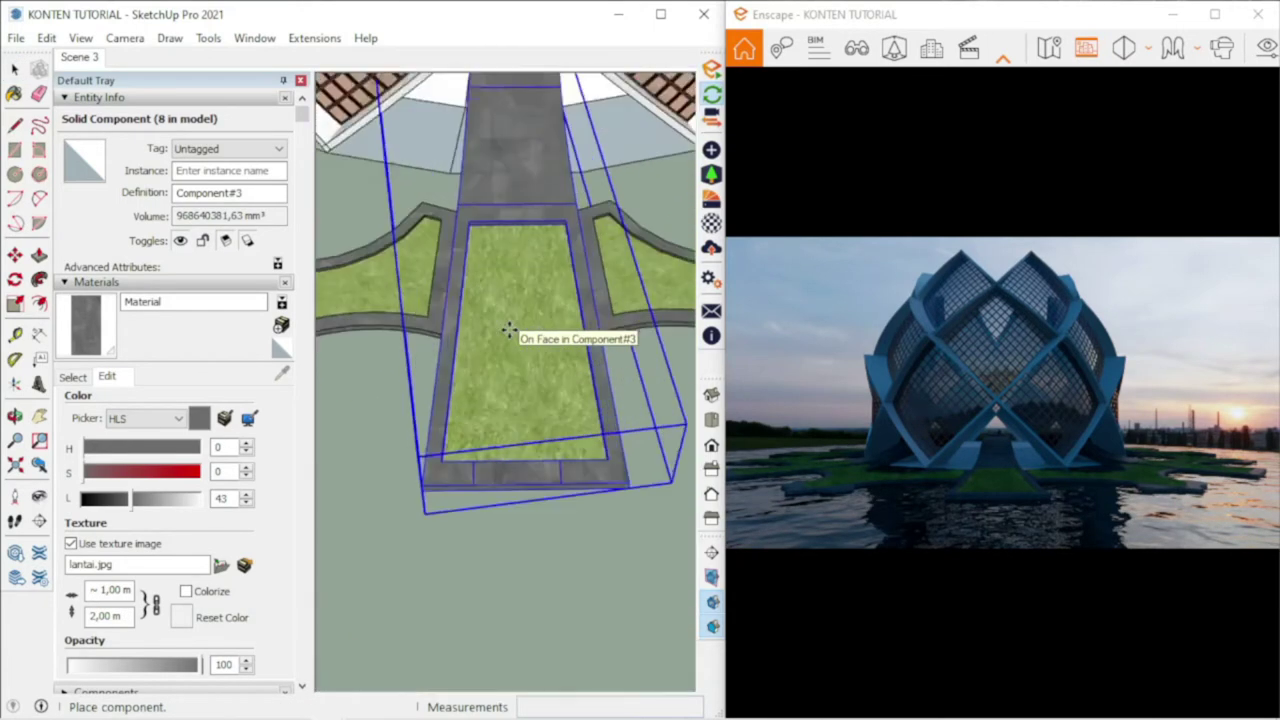
pyautogui.click(514, 360)
pyautogui.moveTo(514, 357)
pyautogui.mouseDown(button='middle')
pyautogui.moveTo(527, 188)
pyautogui.moveTo(486, 149)
pyautogui.mouseUp(button='middle')
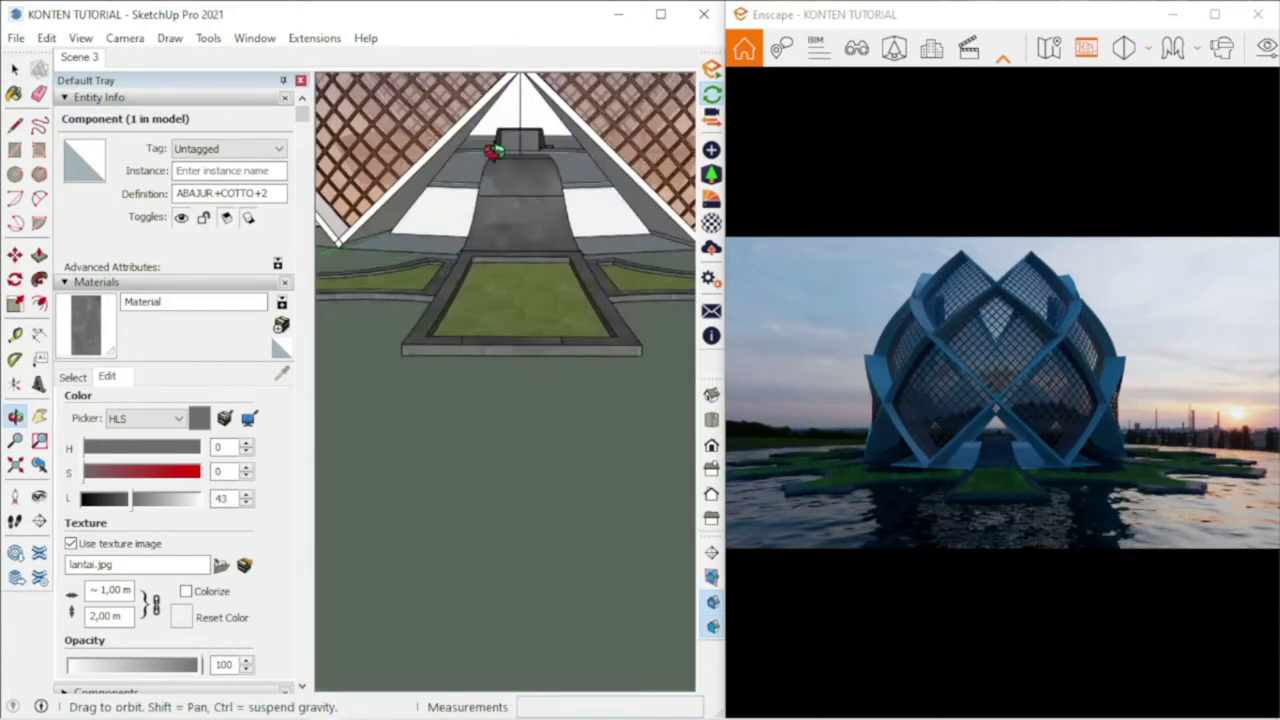
pyautogui.scroll(3, 531, 314)
pyautogui.moveTo(531, 314)
pyautogui.mouseDown(button='middle')
pyautogui.moveTo(531, 134)
pyautogui.moveTo(469, 119)
pyautogui.moveTo(557, 357)
pyautogui.mouseUp(button='middle')
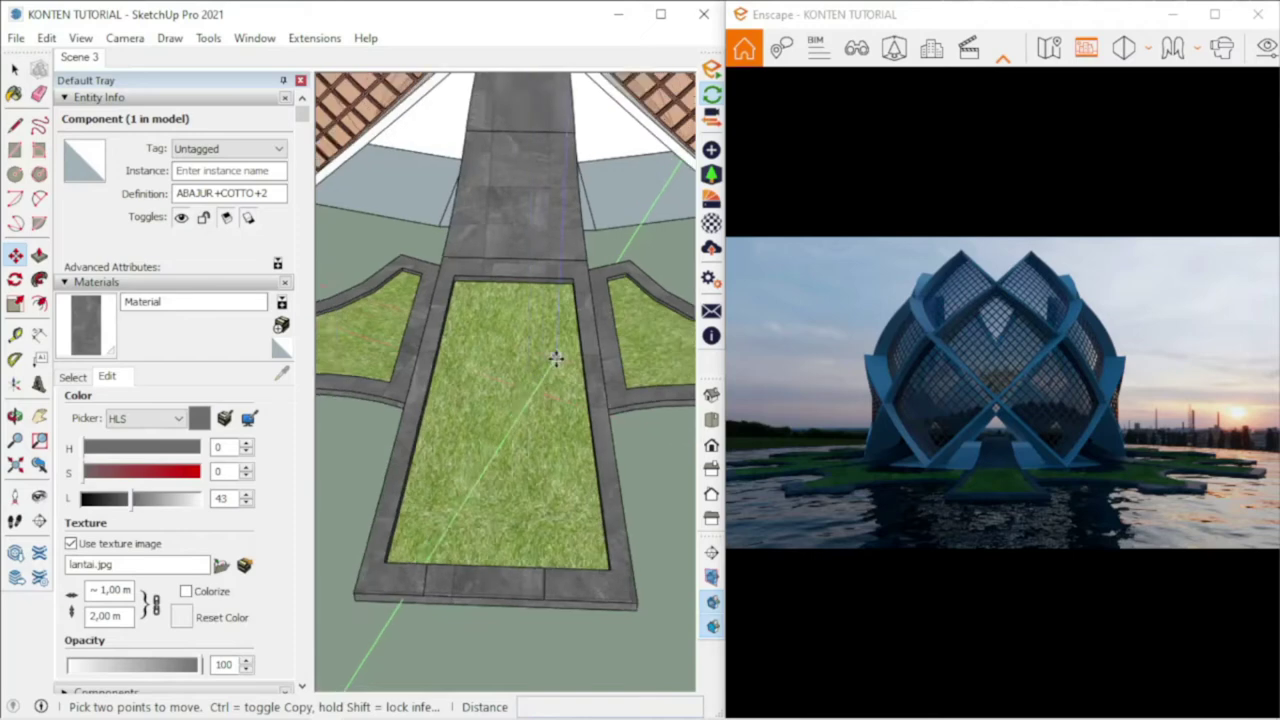
pyautogui.scroll(-5, 366, 234)
pyautogui.scroll(5, 413, 263)
pyautogui.scroll(5, 413, 263)
pyautogui.scroll(2, 549, 314)
# - Move the lamp to a first spot along the grass strip
pyautogui.click(549, 314)
pyautogui.scroll(-3, 549, 314)
pyautogui.scroll(-3, 487, 258)
pyautogui.scroll(-3, 487, 258)
pyautogui.moveTo(486, 263); pyautogui.dragTo(466, 449, button='middle')
pyautogui.scroll(2, 523, 429)
pyautogui.scroll(3, 648, 462)
pyautogui.moveTo(648, 462)
pyautogui.mouseDown(button='middle')
pyautogui.moveTo(571, 471)
pyautogui.moveTo(515, 450)
pyautogui.mouseUp(button='middle')
pyautogui.click(586, 486)
pyautogui.scroll(-3, 515, 450)
pyautogui.scroll(3, 509, 449)
pyautogui.scroll(2, 509, 471)
# - Reposition the lamp near the far end of the grass strip
pyautogui.click(523, 429)
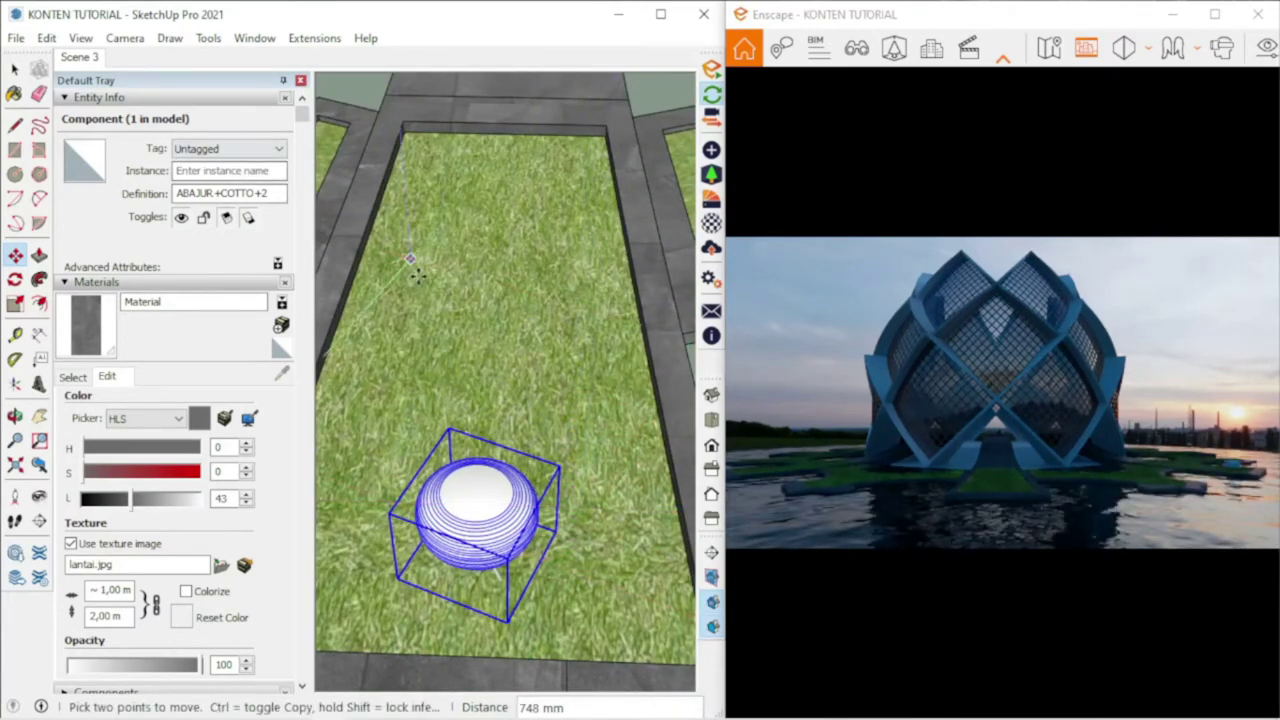
pyautogui.click(571, 190)
pyautogui.press('space')
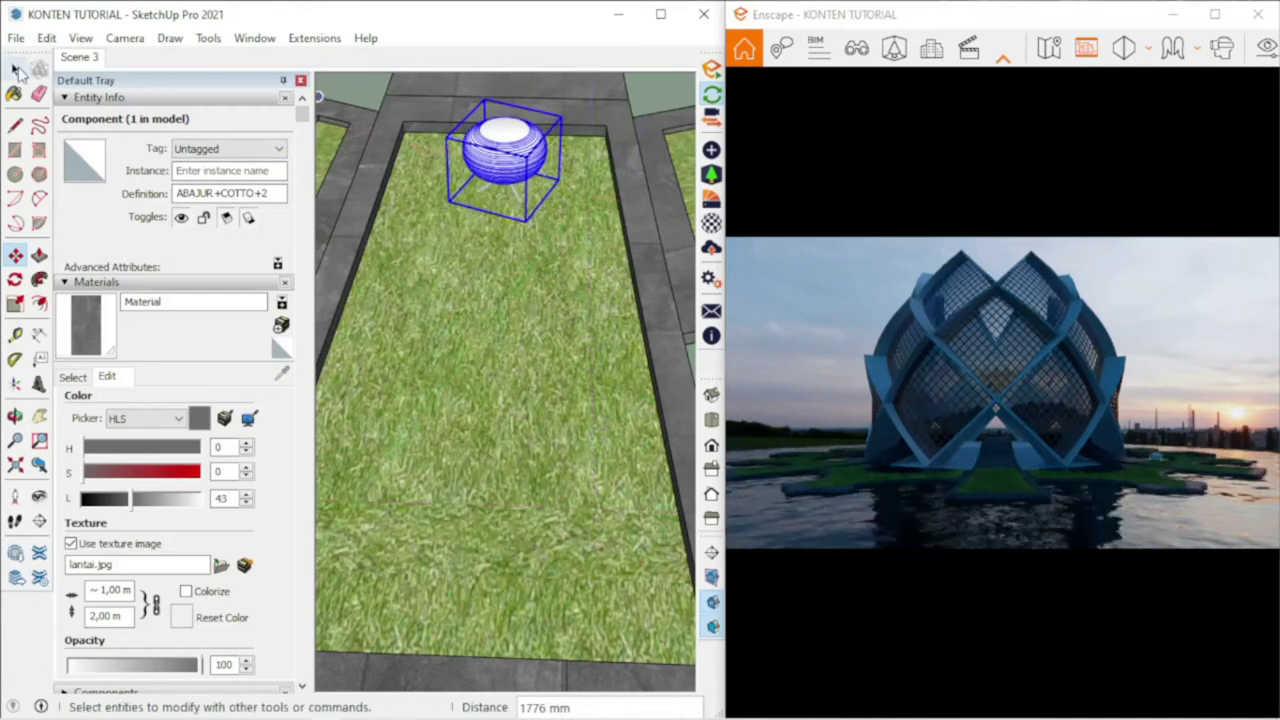
pyautogui.scroll(3, 463, 133)
pyautogui.moveTo(463, 133); pyautogui.dragTo(543, 131, button='middle')
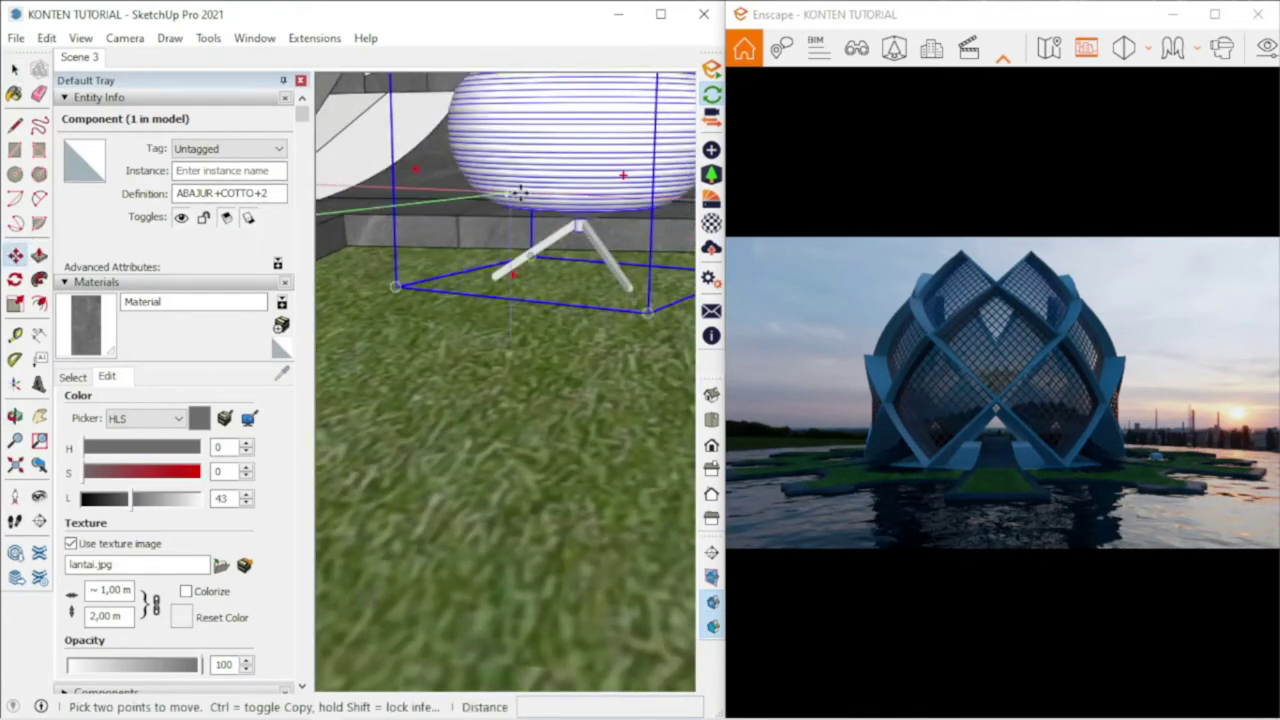
pyautogui.click(534, 237)
pyautogui.press('space')
# - Cut the lamp and open the grass strip component for editing
pyautogui.moveTo(534, 237)
pyautogui.mouseDown(button='middle')
pyautogui.moveTo(528, 311)
pyautogui.moveTo(560, 300)
pyautogui.mouseUp(button='middle')
pyautogui.press('Delete')
pyautogui.click(523, 294)
pyautogui.click(47, 38)
pyautogui.click(160, 150)
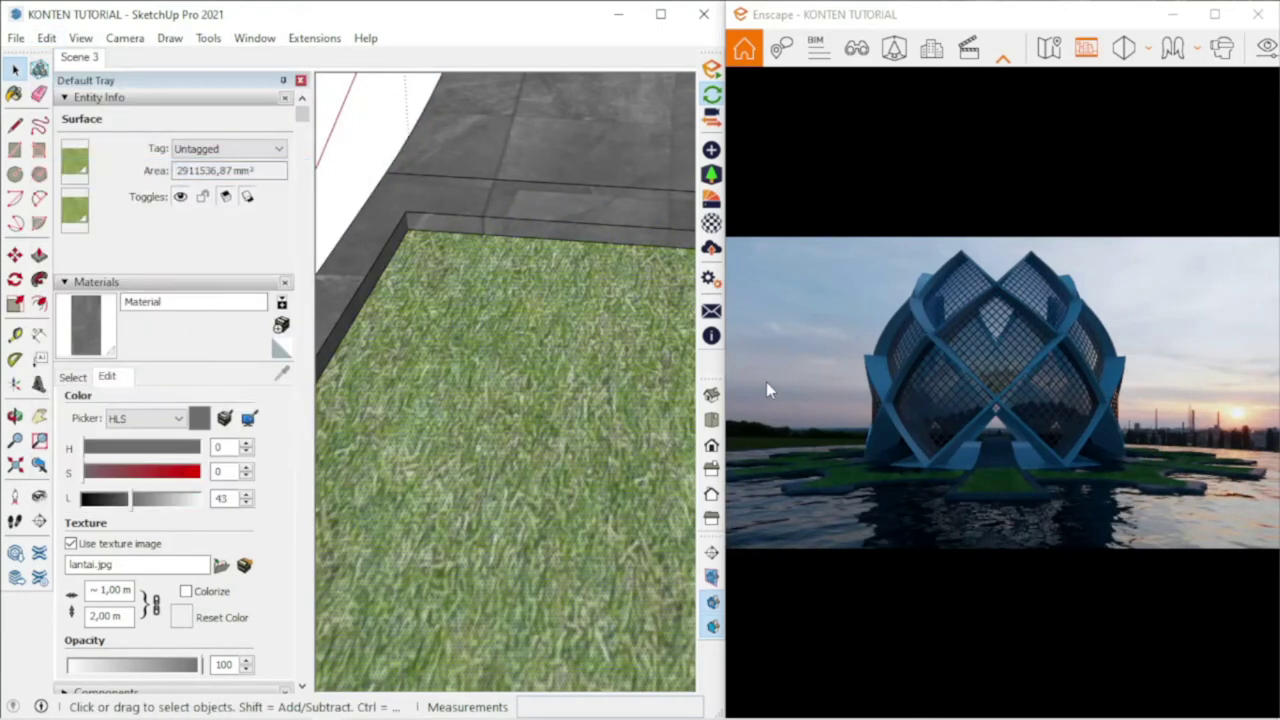
# - Paste the lamp inside the grass strip and paint its shade AC008 - Vidro Branco
pyautogui.hotkey('ctrl', 'z')
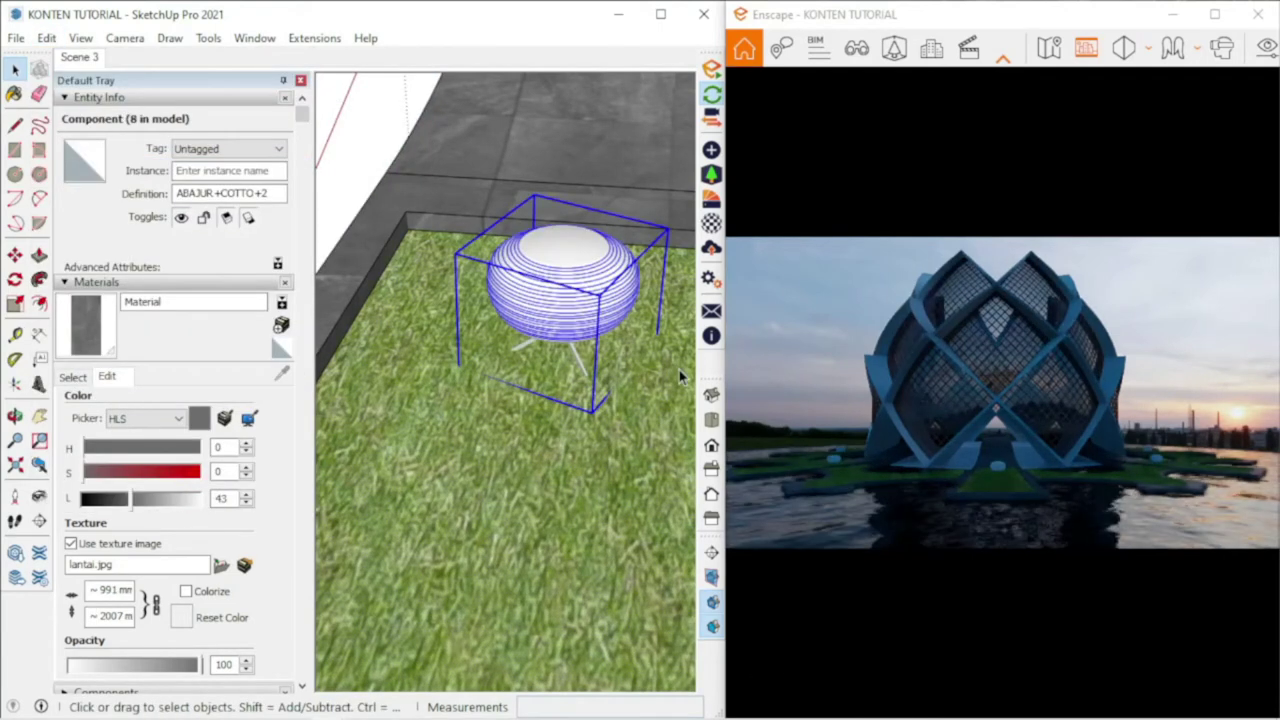
pyautogui.doubleClick(588, 292)
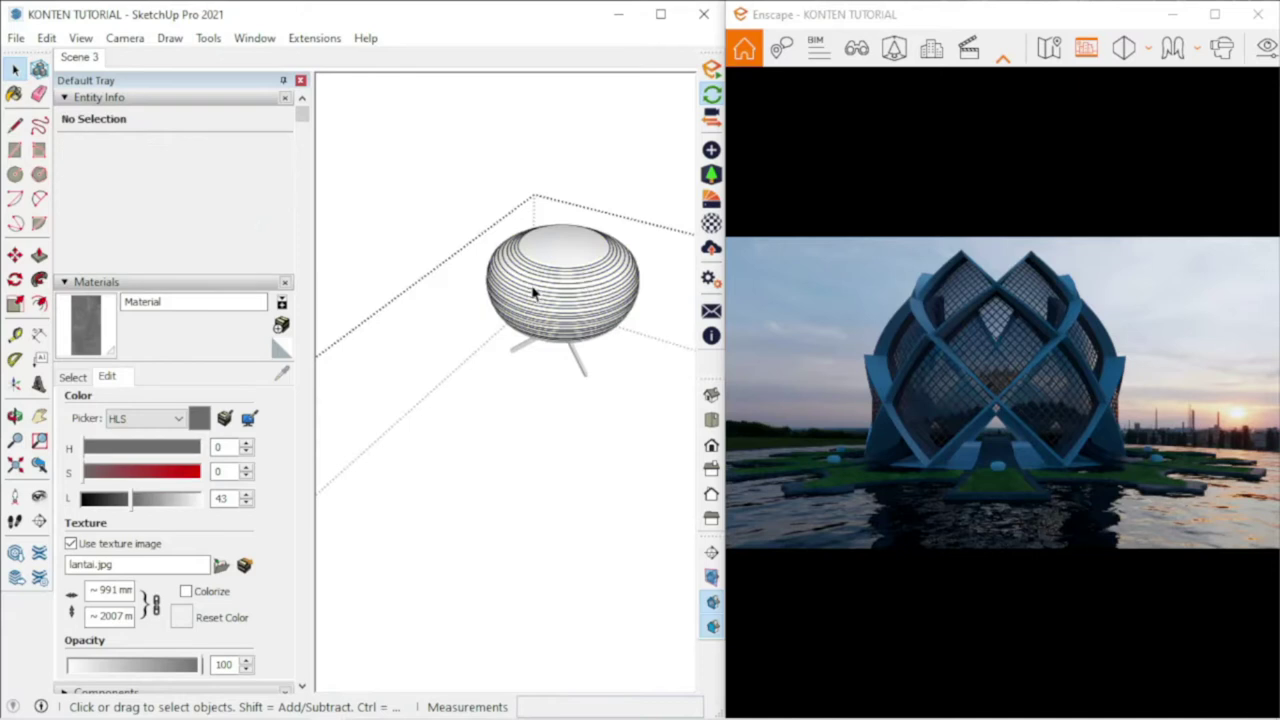
pyautogui.click(72, 376)
pyautogui.scroll(5, 560, 260)
pyautogui.scroll(3, 571, 294)
pyautogui.moveTo(571, 297)
pyautogui.mouseDown(button='middle')
pyautogui.moveTo(471, 220)
pyautogui.moveTo(259, 98)
pyautogui.moveTo(100, 60)
pyautogui.mouseUp(button='middle')
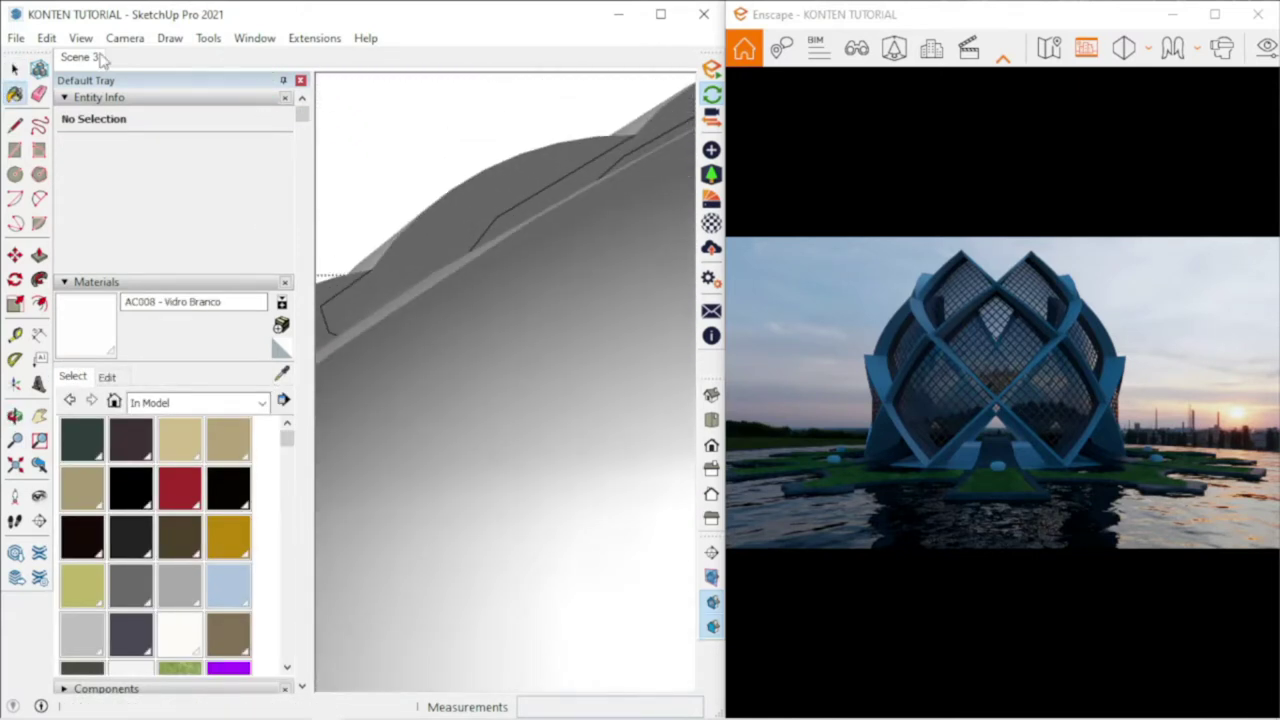
pyautogui.click(498, 277)
pyautogui.hotkey('ctrl', 'a')
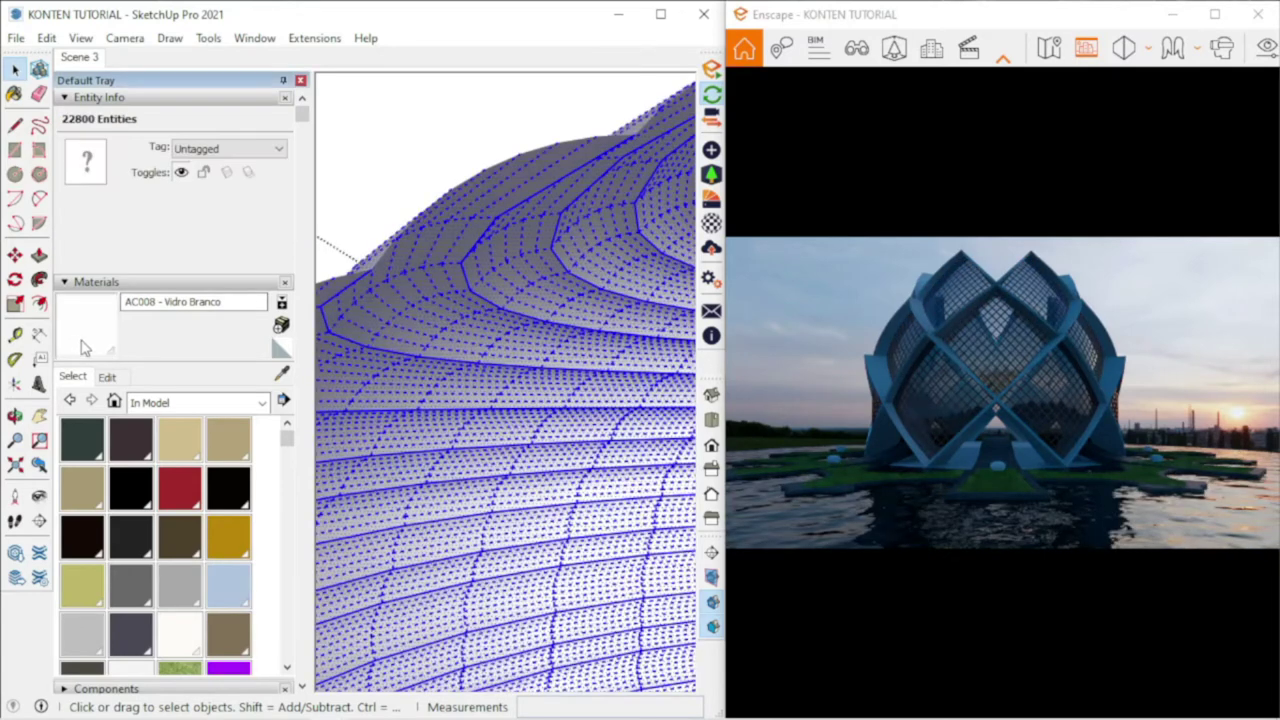
pyautogui.click(84, 347)
pyautogui.click(528, 240)
pyautogui.click(14, 67)
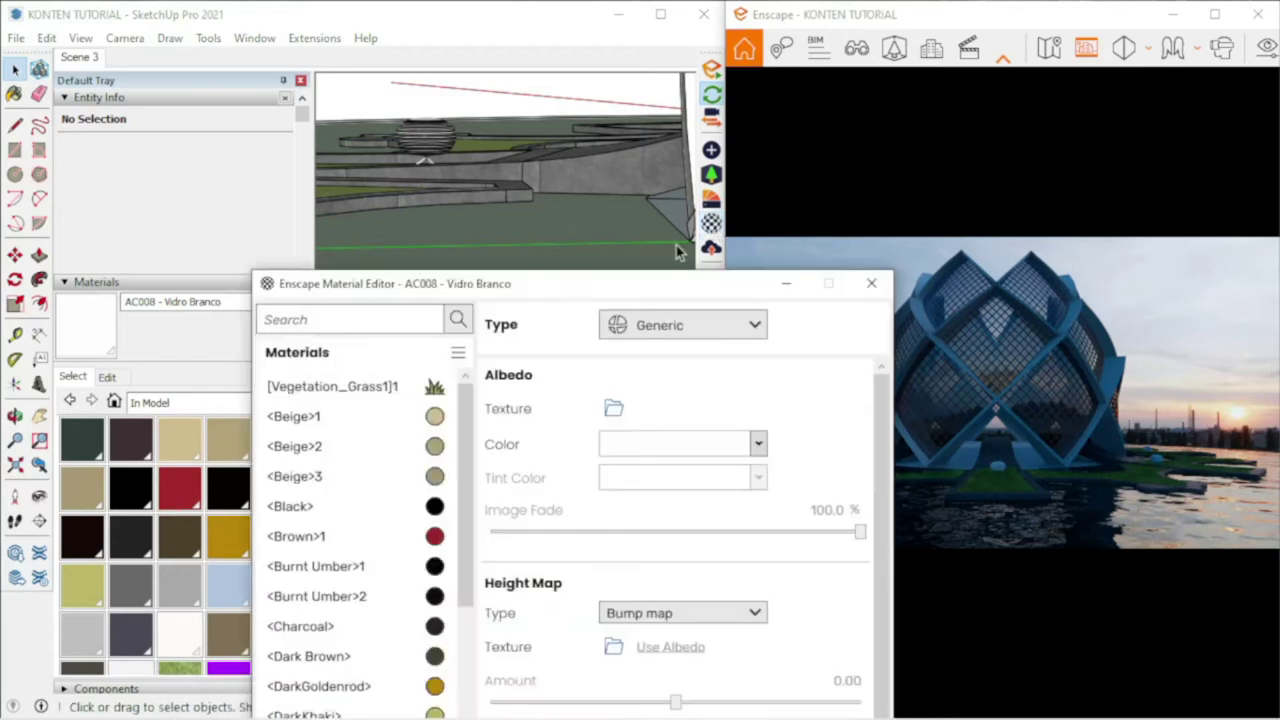
# - Check the AC008 - Vidro Branco material in Enscape's Material Editor, then reselect the lamp
pyautogui.click(683, 325)
pyautogui.click(660, 446)
pyautogui.click(871, 283)
pyautogui.scroll(-2, 557, 357)
pyautogui.click(560, 330)
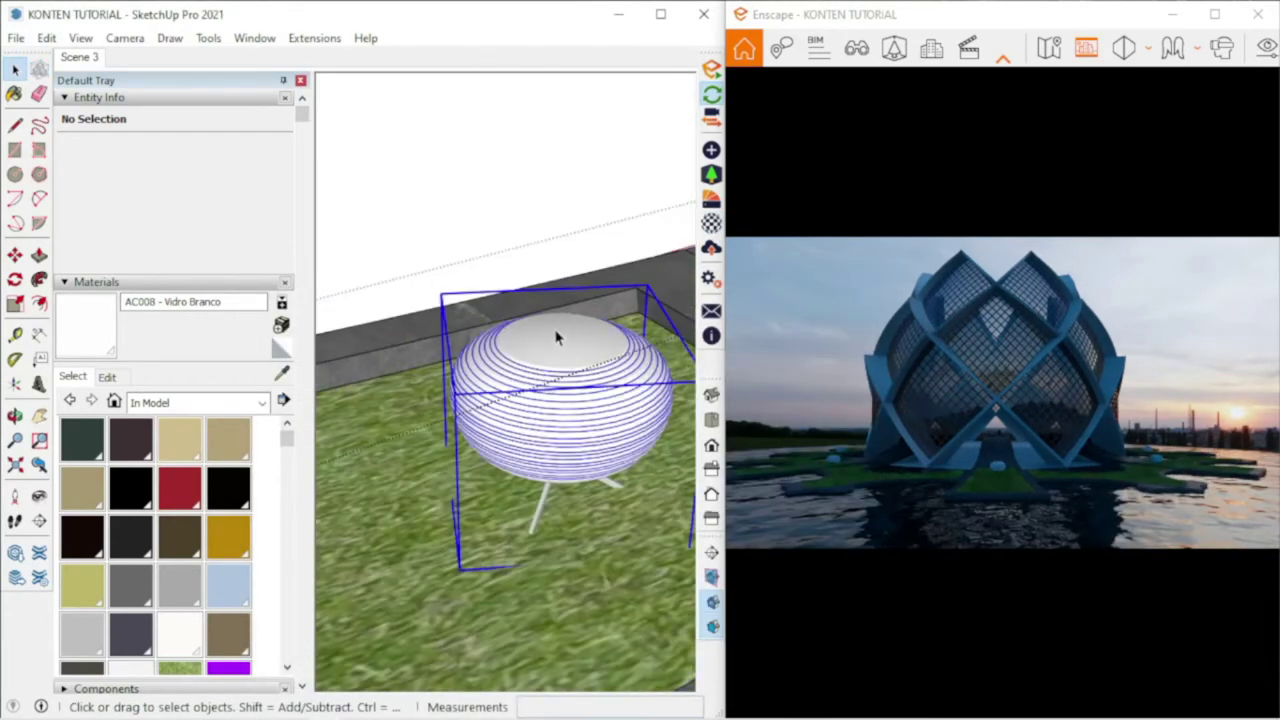
# - Place an Enscape sphere light inside the garden lamp at 104,605 cd luminous intensity
pyautogui.click(711, 174)
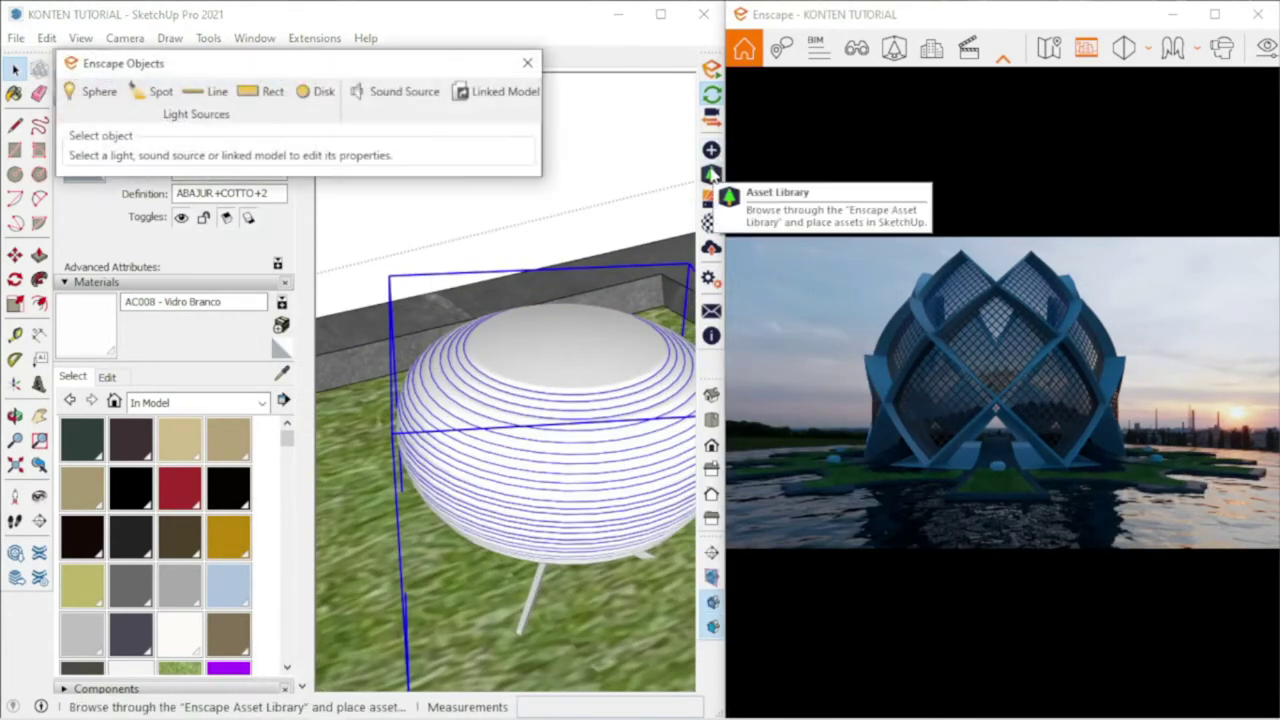
pyautogui.click(155, 91)
pyautogui.click(562, 344)
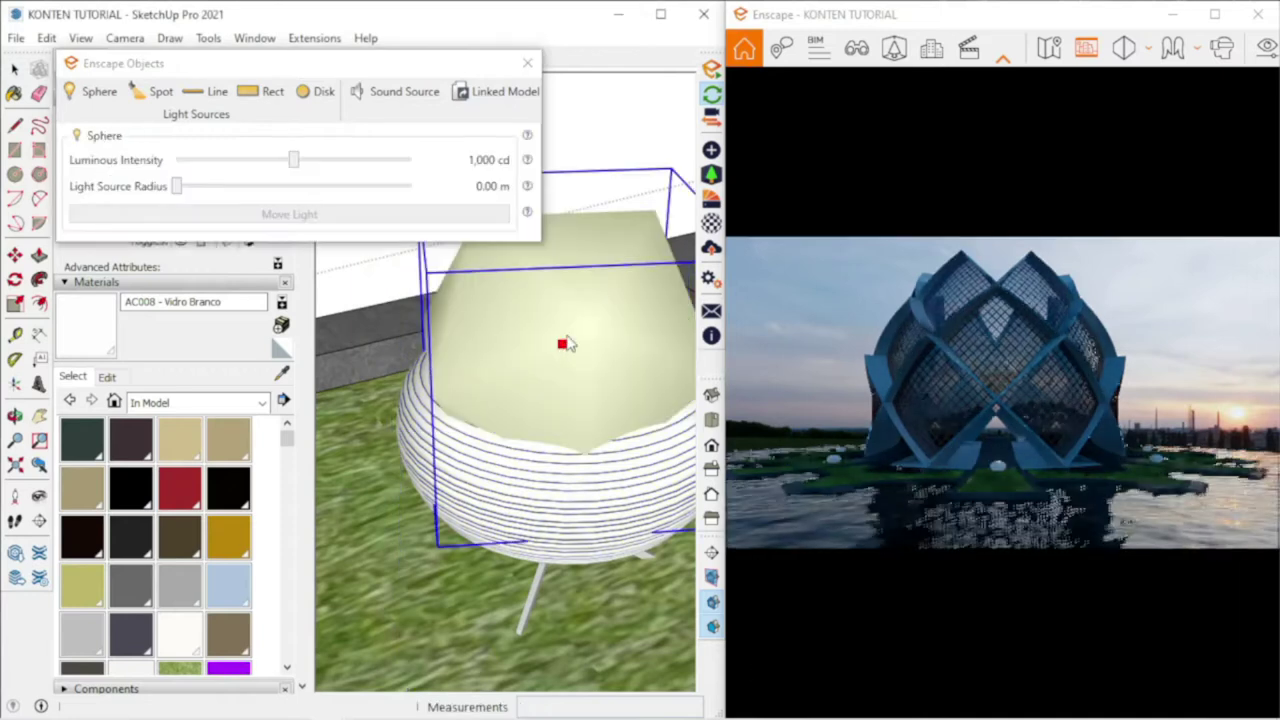
pyautogui.click(14, 257)
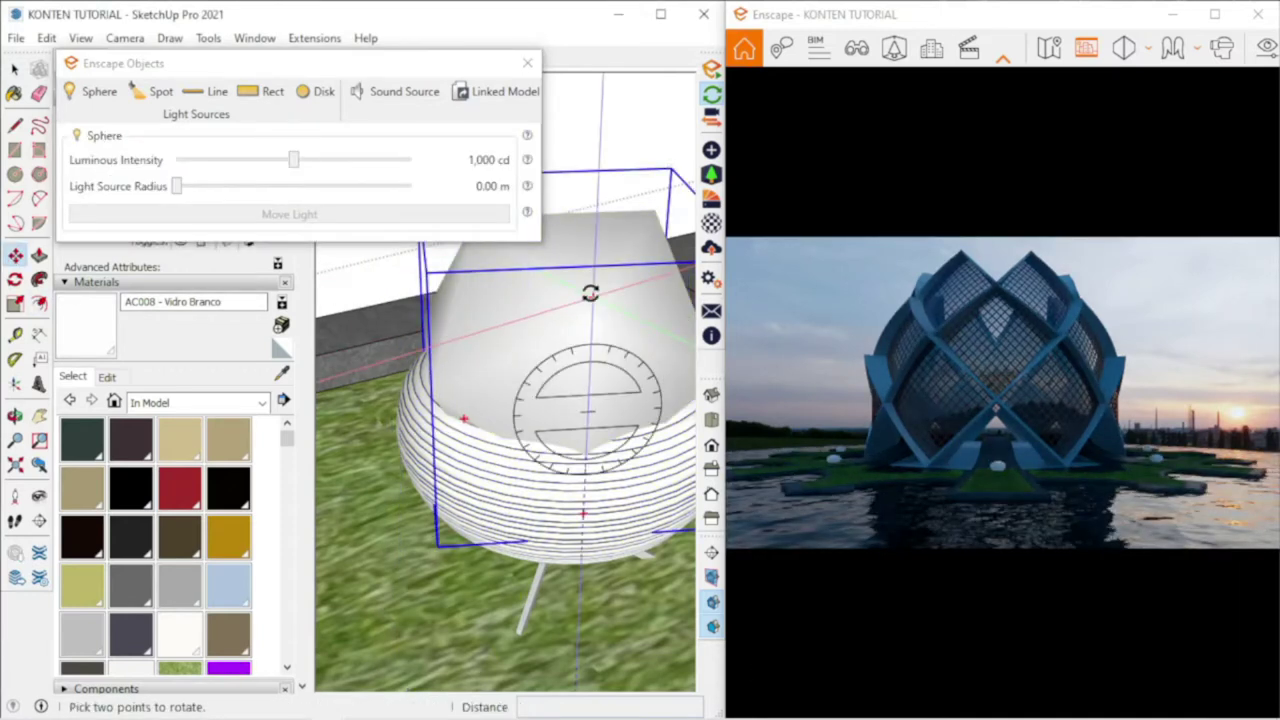
pyautogui.press('m')
pyautogui.click(617, 294)
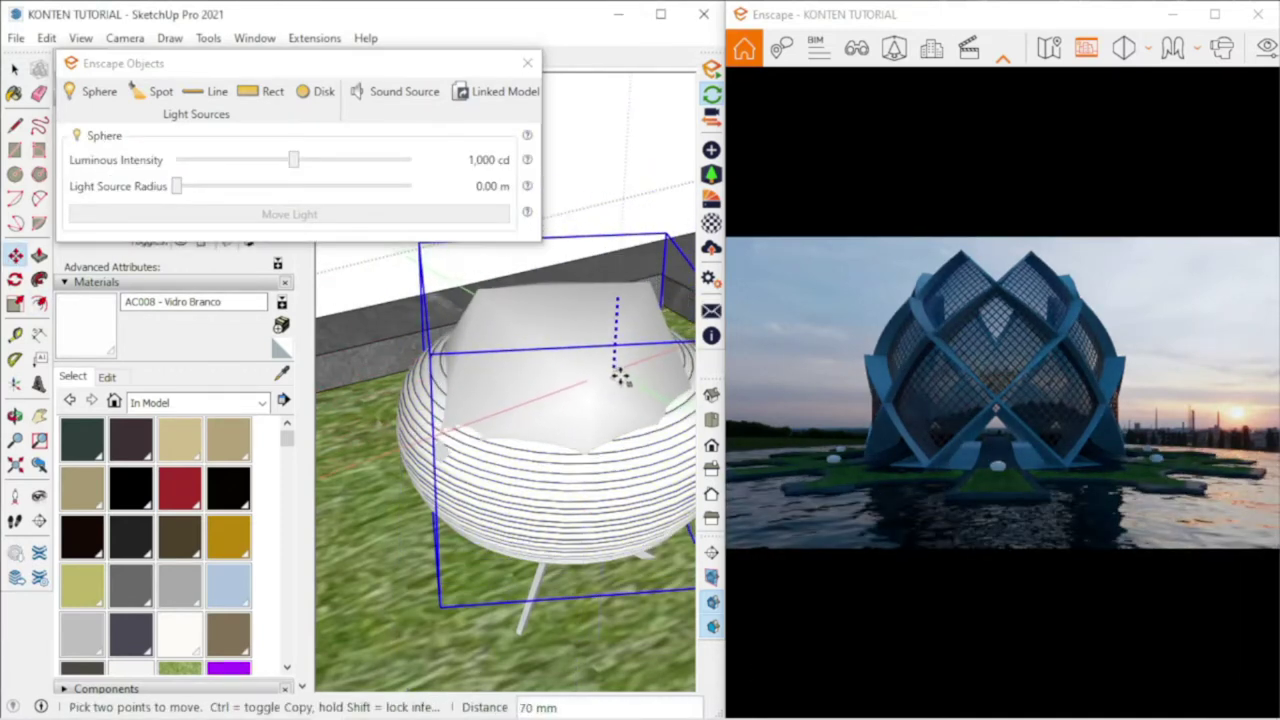
pyautogui.moveTo(617, 394); pyautogui.dragTo(600, 560, button='middle')
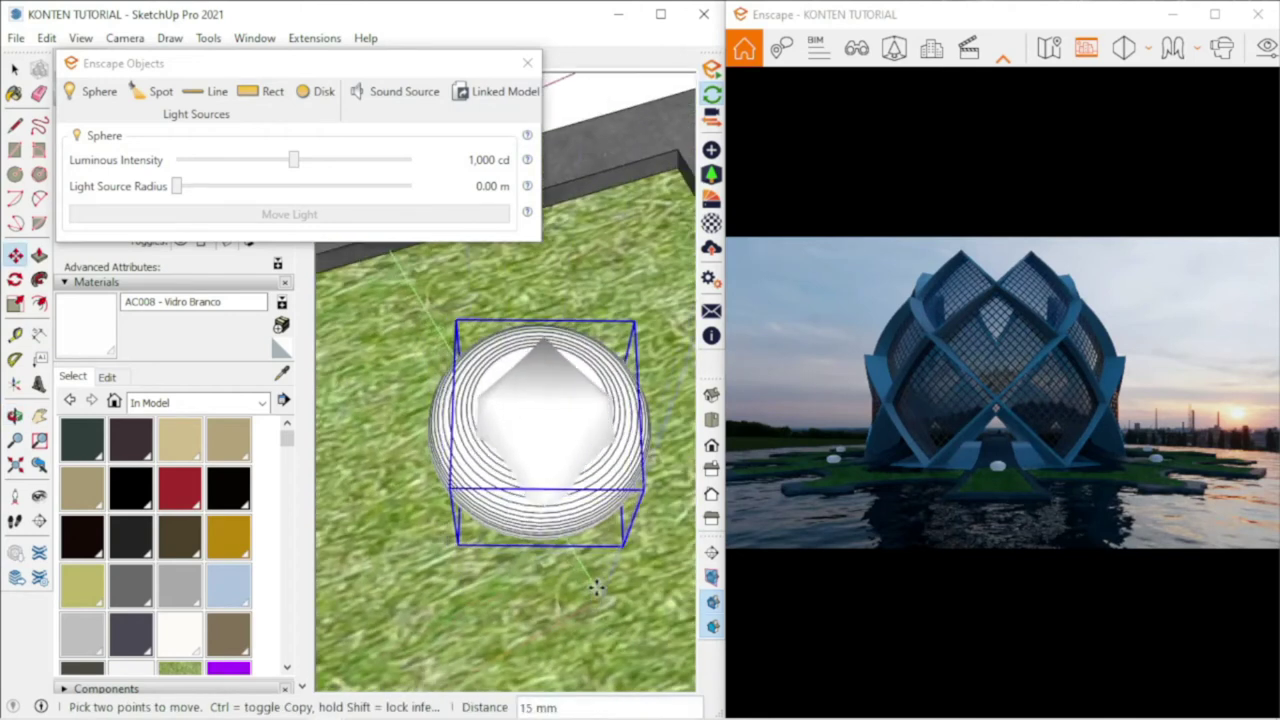
pyautogui.scroll(2, 549, 434)
pyautogui.scroll(2, 549, 434)
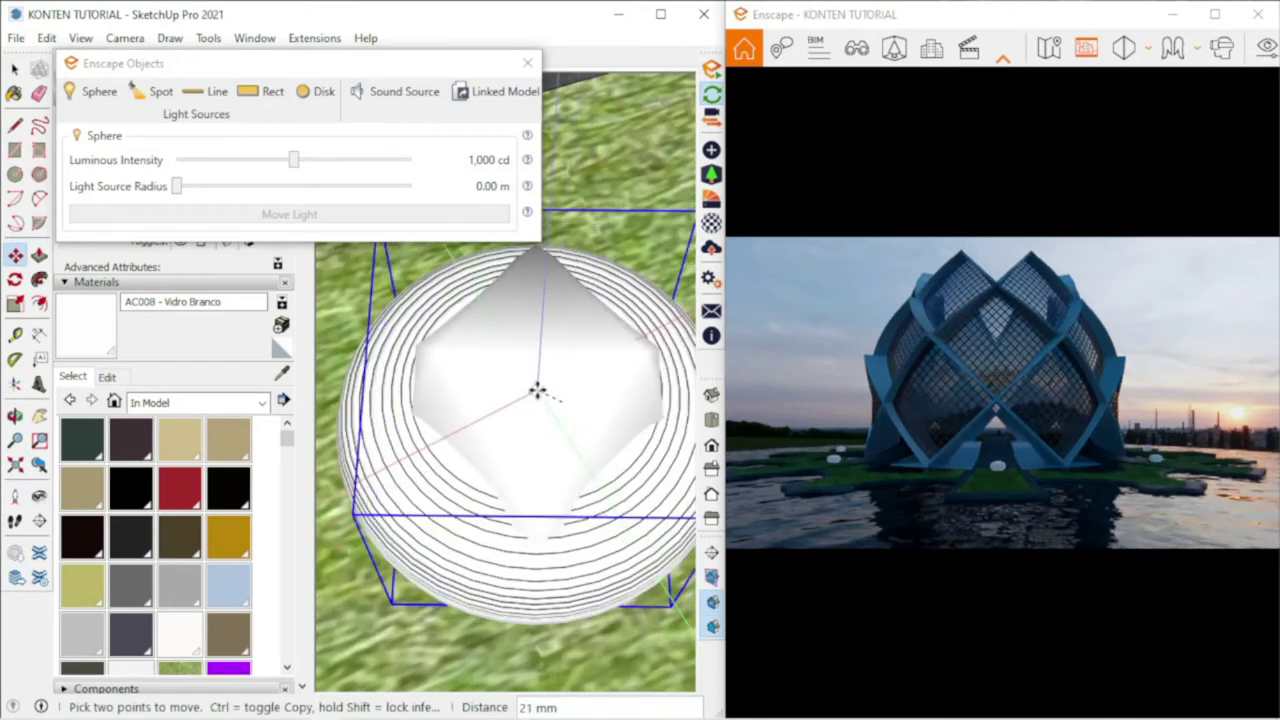
pyautogui.moveTo(300, 167); pyautogui.dragTo(372, 160)
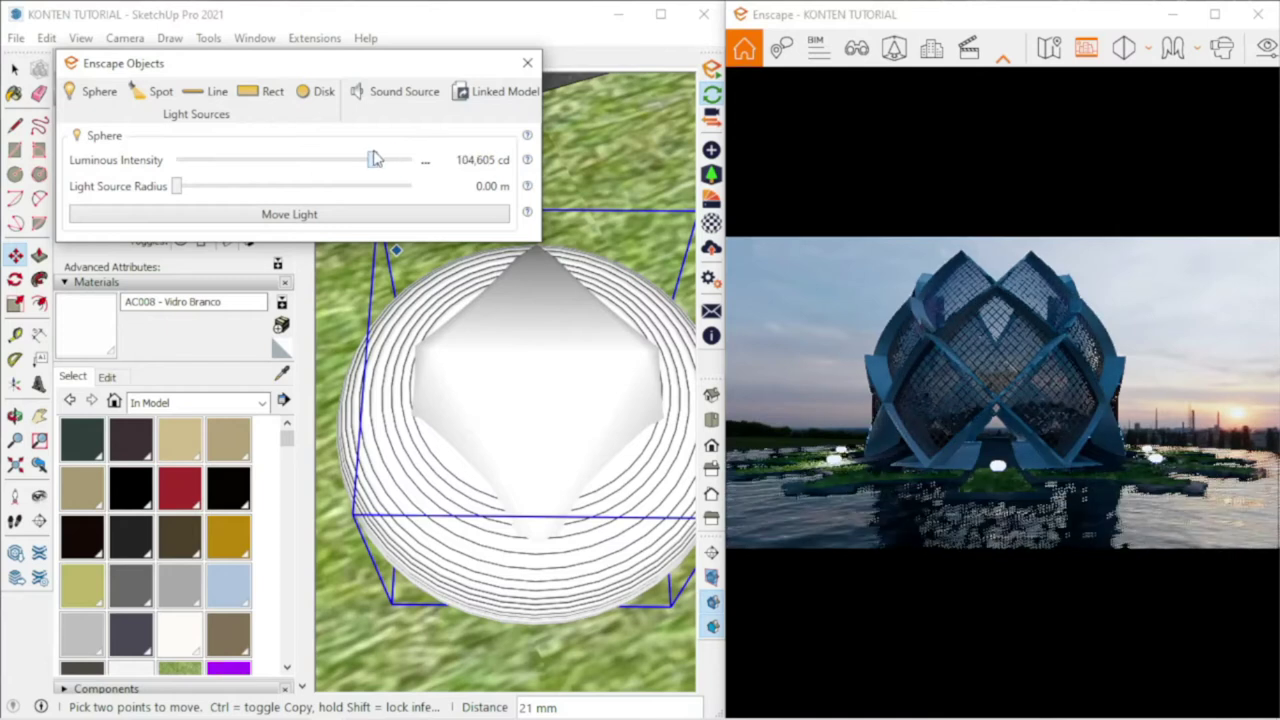
pyautogui.scroll(-3, 508, 410)
pyautogui.scroll(-2, 530, 330)
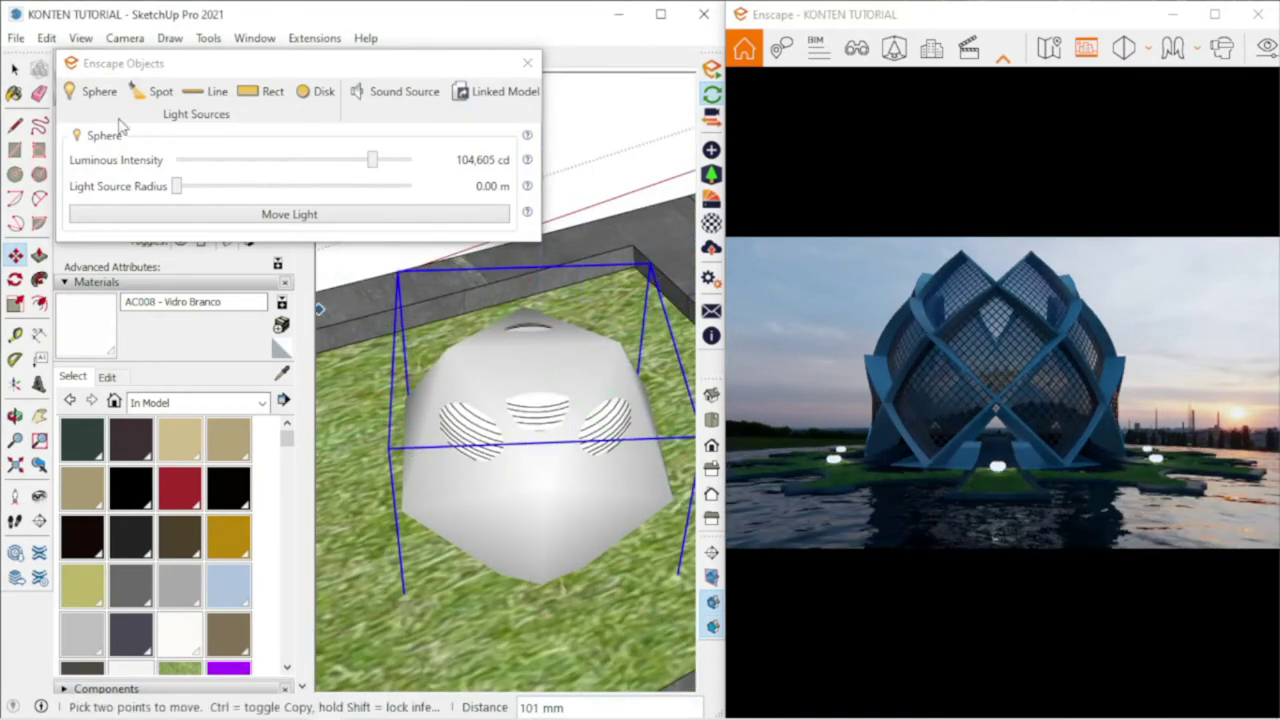
pyautogui.press('space')
# - Paint the lamp shade SandyBrown from the Colors-Named library
pyautogui.click(200, 404)
pyautogui.click(205, 515)
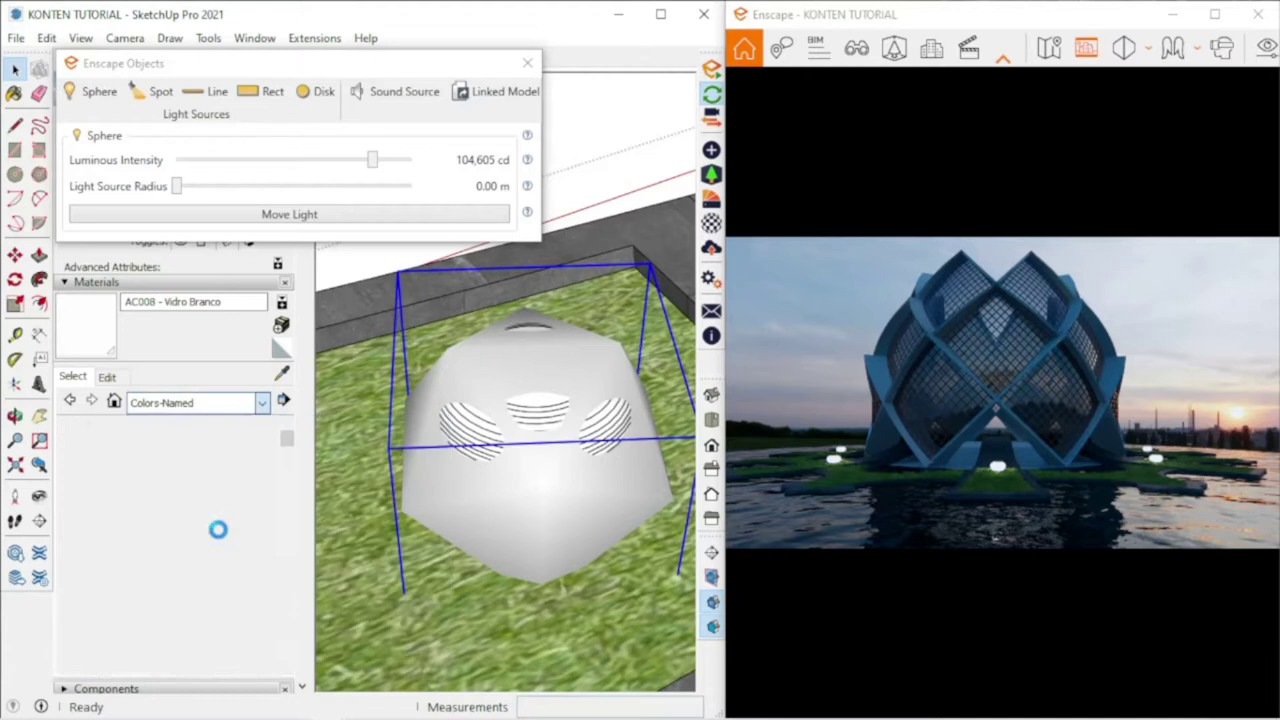
pyautogui.click(233, 541)
pyautogui.click(535, 354)
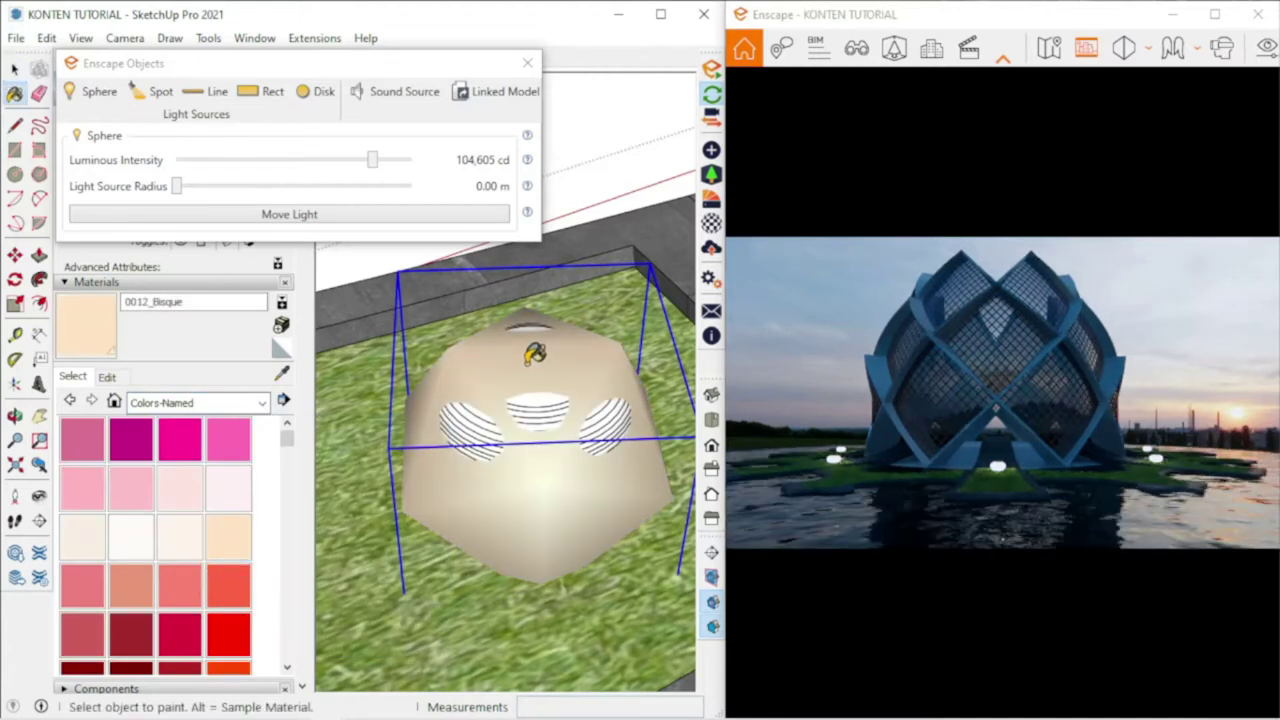
pyautogui.scroll(-2, 212, 526)
pyautogui.scroll(-2, 215, 540)
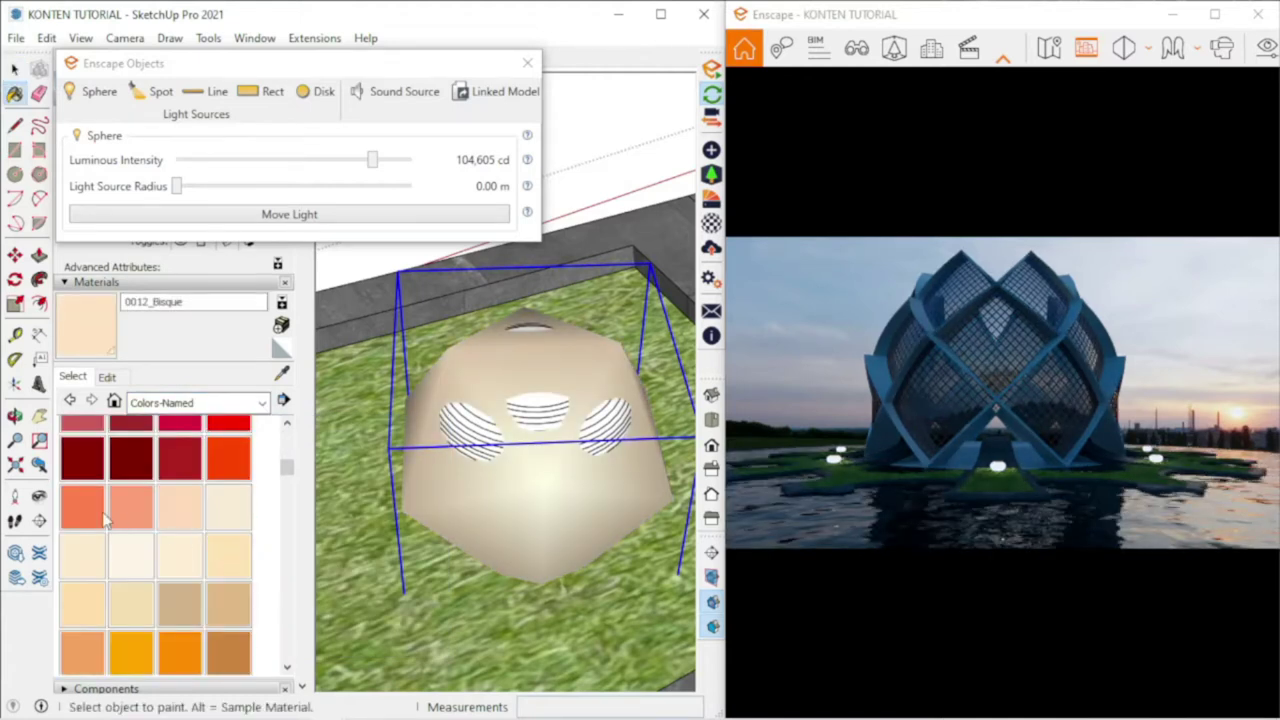
pyautogui.click(537, 358)
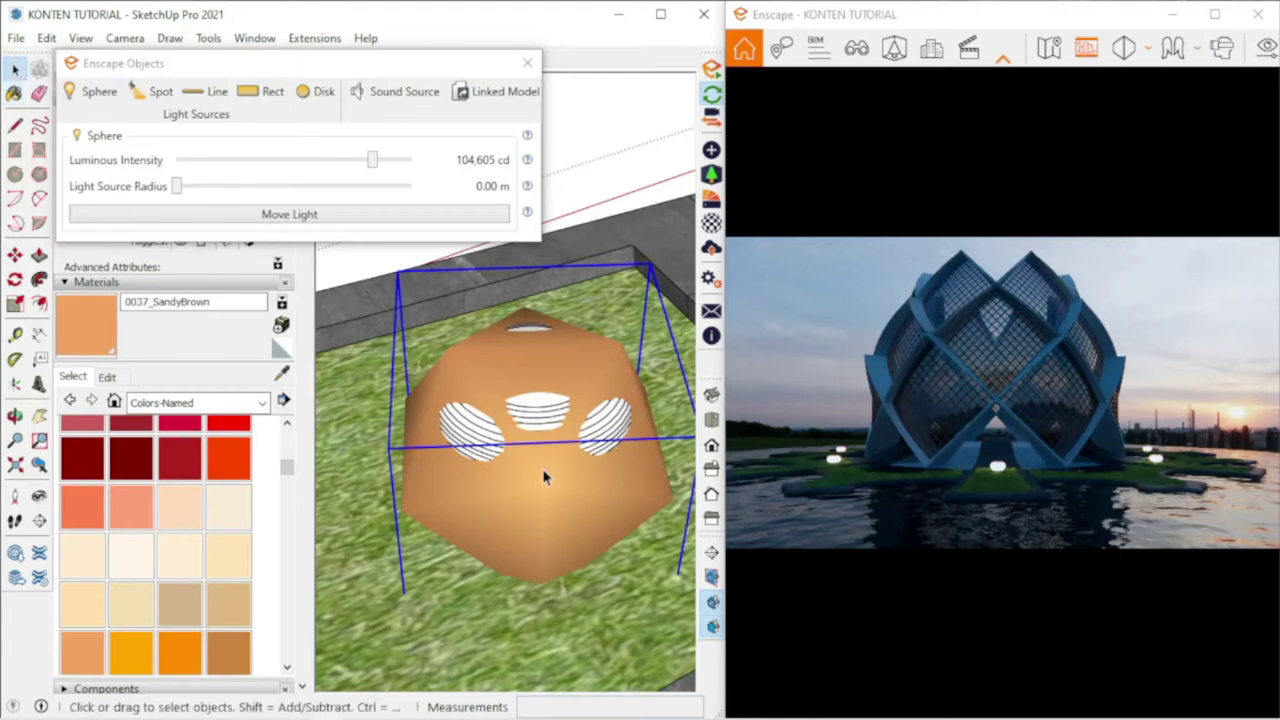
pyautogui.scroll(-3, 543, 477)
pyautogui.moveTo(543, 471); pyautogui.dragTo(566, 357, button='middle')
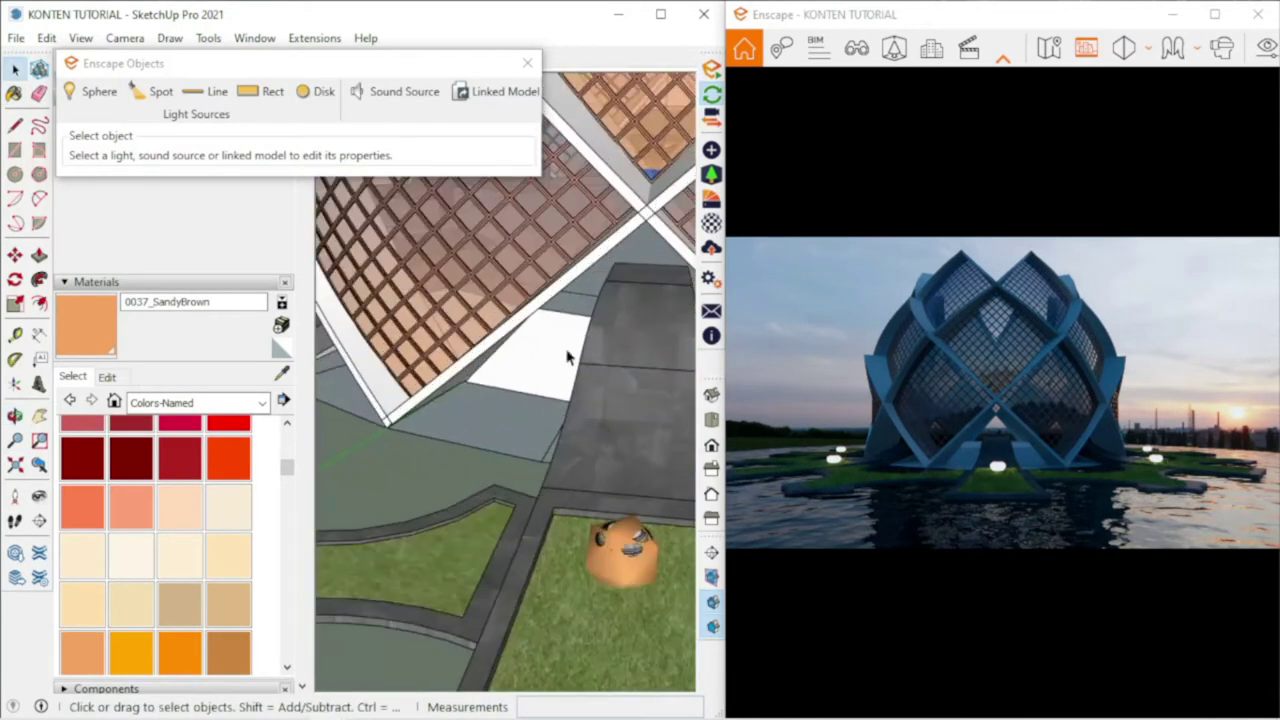
# - Delete the green island below the ring platform
pyautogui.scroll(-5, 566, 357)
pyautogui.moveTo(537, 408); pyautogui.dragTo(449, 303, button='middle')
pyautogui.scroll(5, 432, 360)
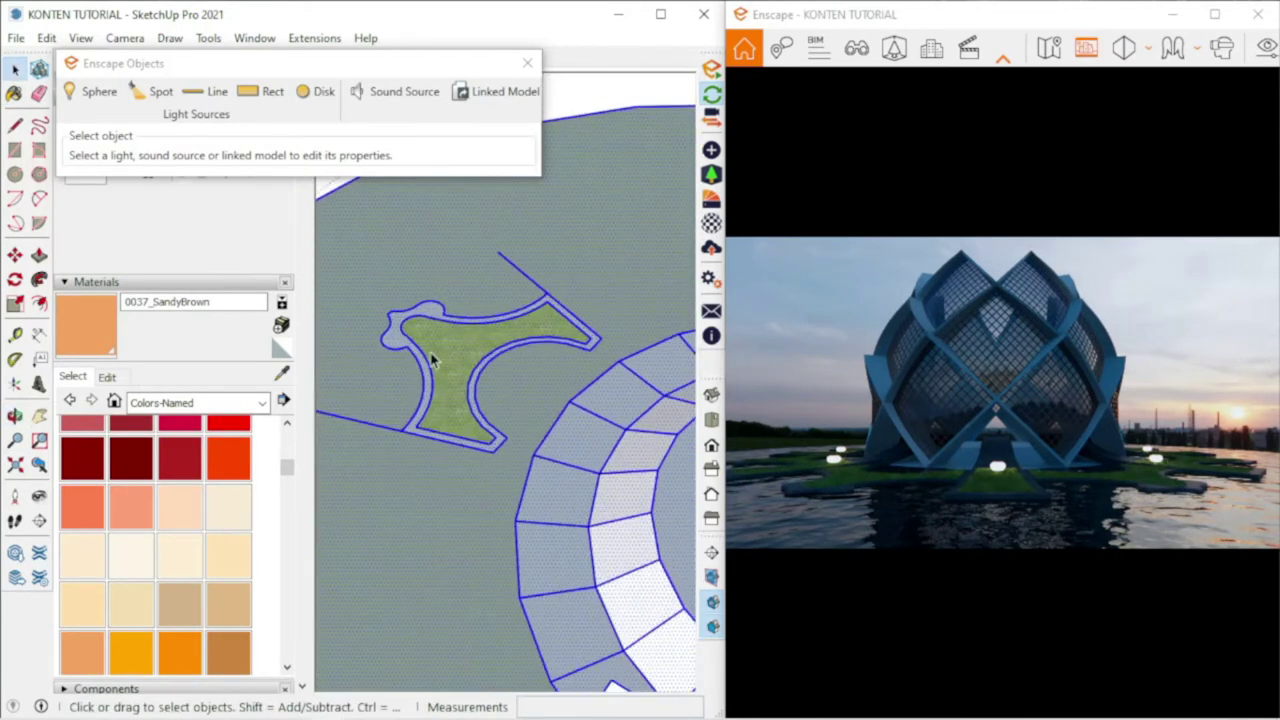
pyautogui.scroll(-4, 432, 360)
pyautogui.moveTo(432, 360)
pyautogui.mouseDown(button='middle')
pyautogui.moveTo(551, 364)
pyautogui.moveTo(489, 429)
pyautogui.mouseUp(button='middle')
pyautogui.scroll(4, 489, 429)
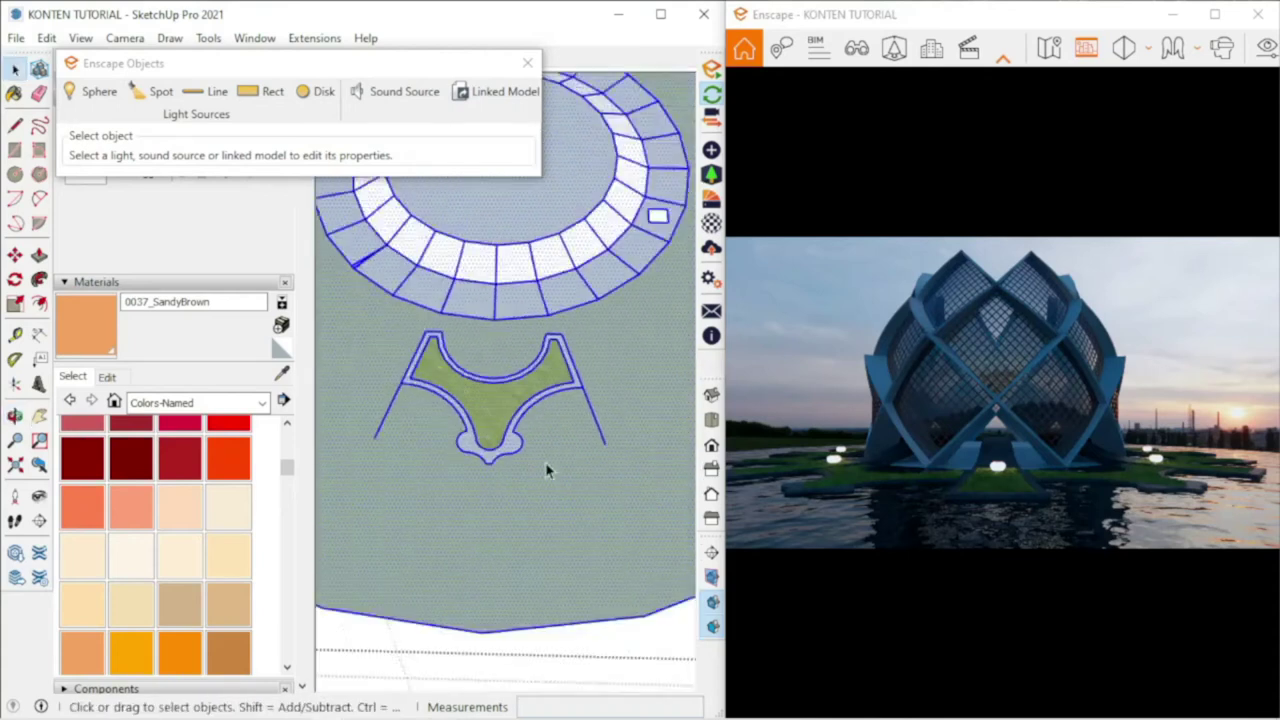
pyautogui.moveTo(547, 470); pyautogui.dragTo(457, 411, button='middle')
pyautogui.moveTo(374, 337); pyautogui.dragTo(560, 482)
pyautogui.scroll(3, 517, 323)
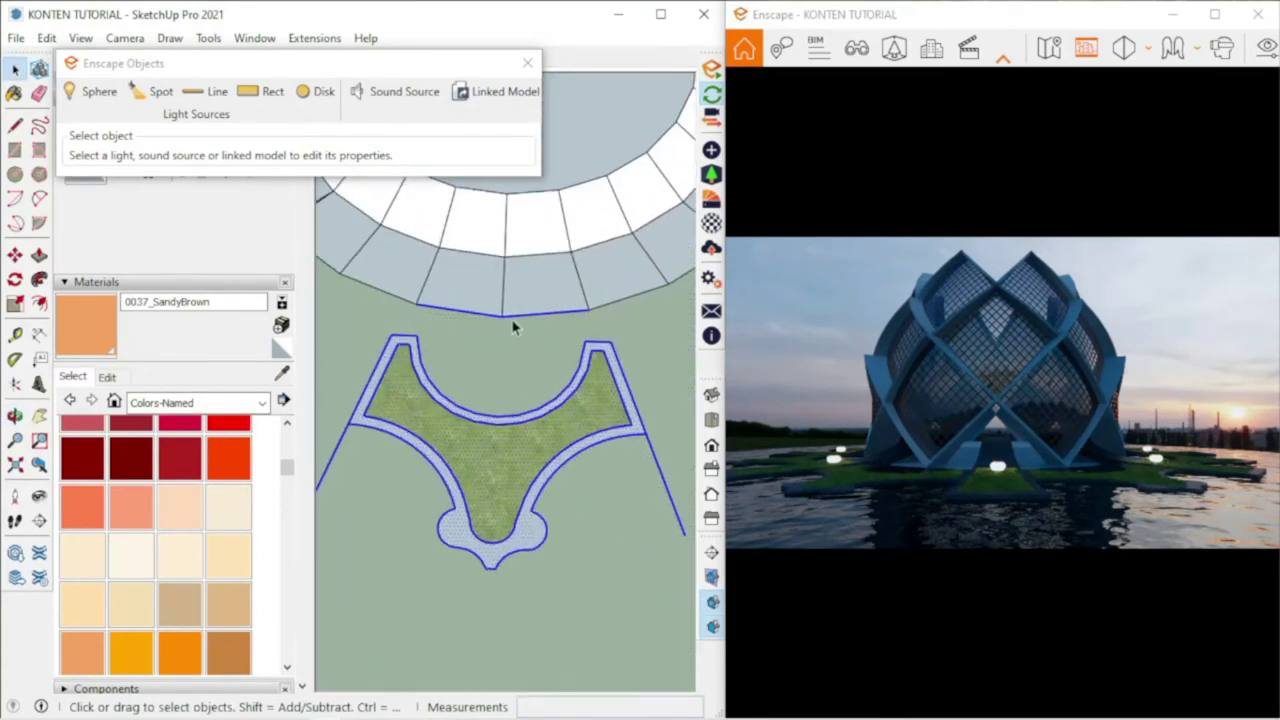
pyautogui.scroll(2, 455, 320)
pyautogui.press('Delete')
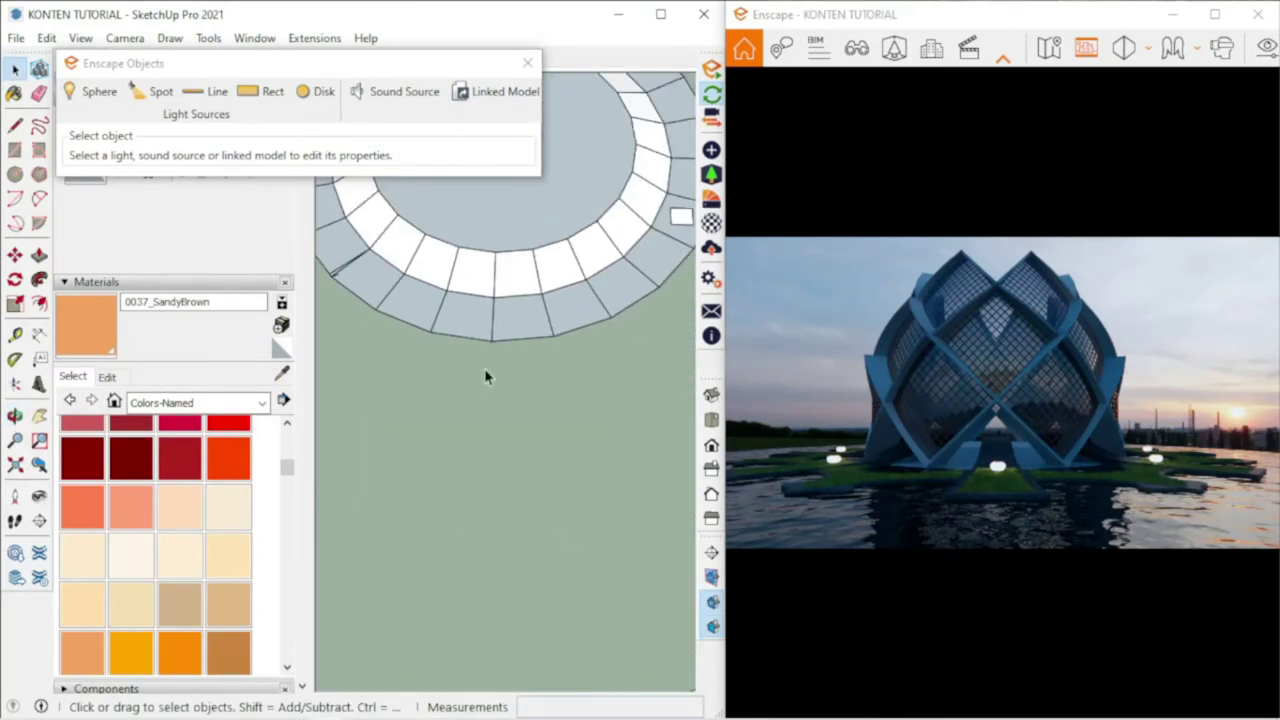
# - Create a new material from a grey marble texture image for the circular platform
pyautogui.scroll(-5, 546, 508)
pyautogui.scroll(-2, 547, 500)
pyautogui.moveTo(523, 471)
pyautogui.mouseDown(button='middle')
pyautogui.moveTo(491, 508)
pyautogui.moveTo(425, 333)
pyautogui.mouseUp(button='middle')
pyautogui.scroll(5, 449, 383)
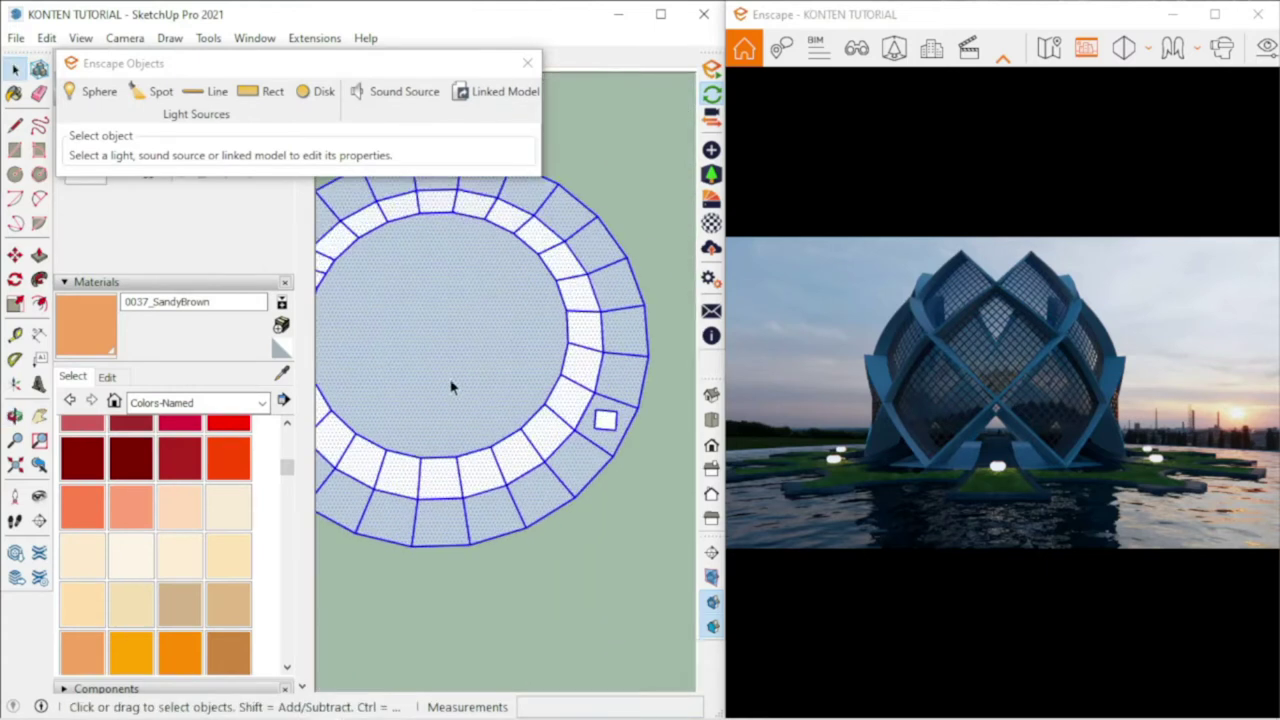
pyautogui.scroll(2, 420, 372)
pyautogui.click(281, 325)
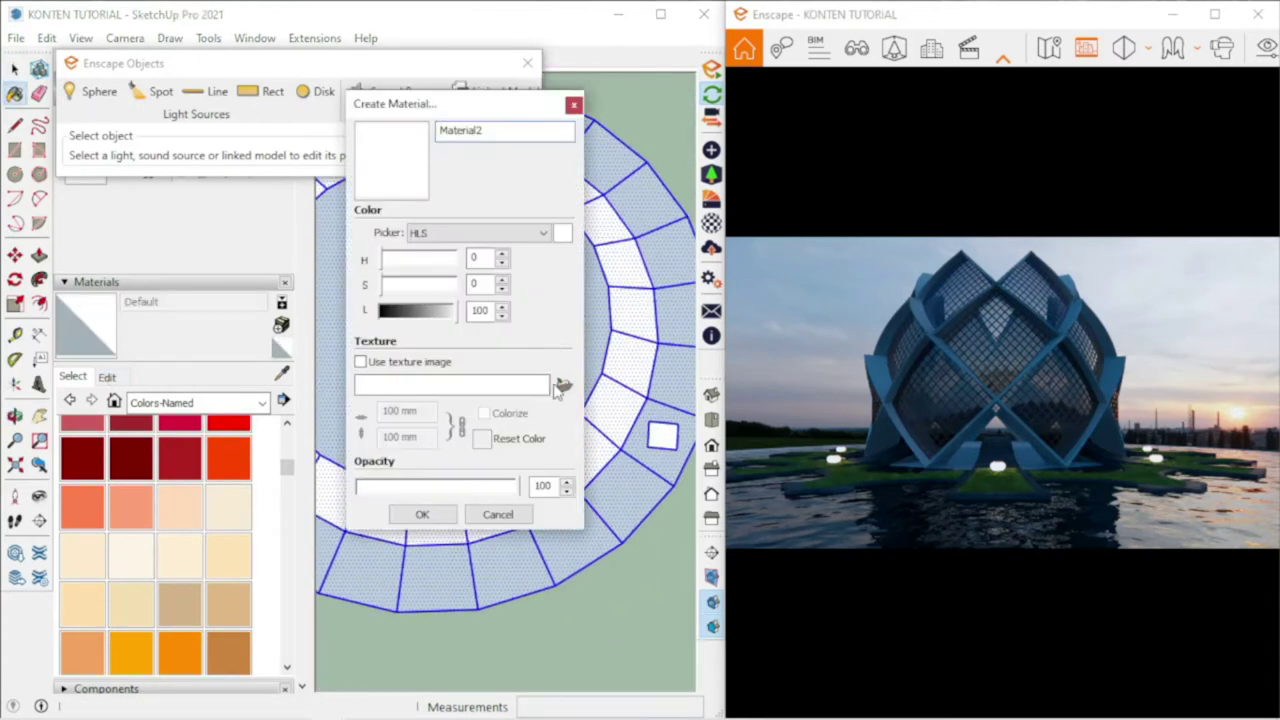
pyautogui.click(563, 380)
pyautogui.scroll(5, 630, 340)
pyautogui.click(630, 337)
pyautogui.scroll(-5, 640, 362)
pyautogui.scroll(-3, 640, 362)
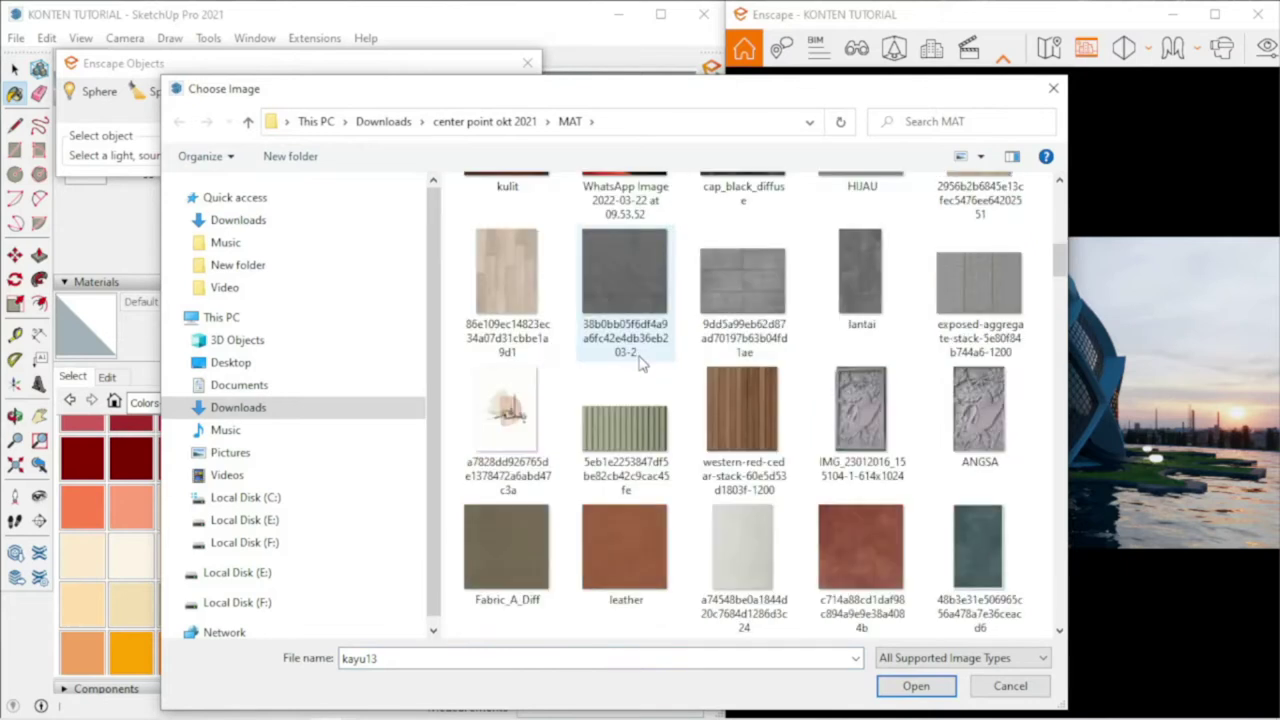
pyautogui.scroll(-3, 640, 362)
pyautogui.scroll(-3, 640, 362)
pyautogui.scroll(-3, 640, 362)
pyautogui.scroll(-3, 640, 365)
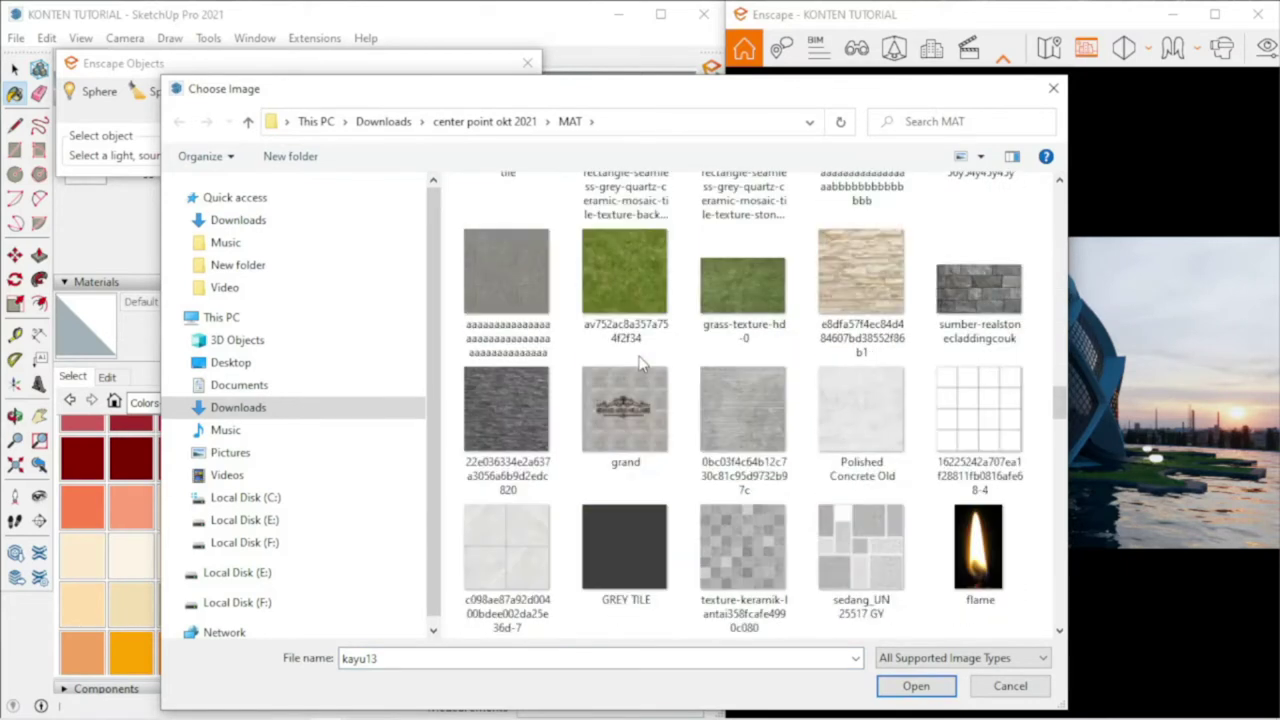
pyautogui.scroll(-3, 640, 365)
pyautogui.scroll(-3, 640, 365)
pyautogui.scroll(-3, 640, 365)
pyautogui.scroll(-3, 640, 365)
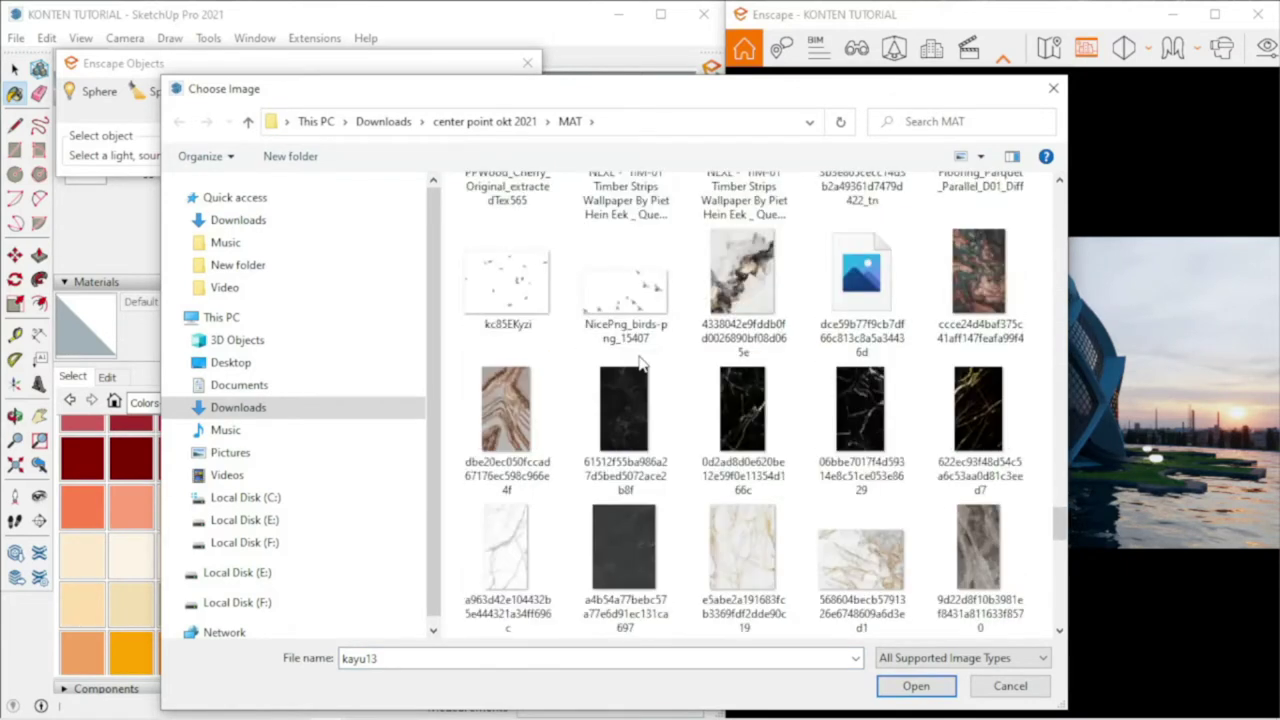
pyautogui.scroll(-3, 640, 365)
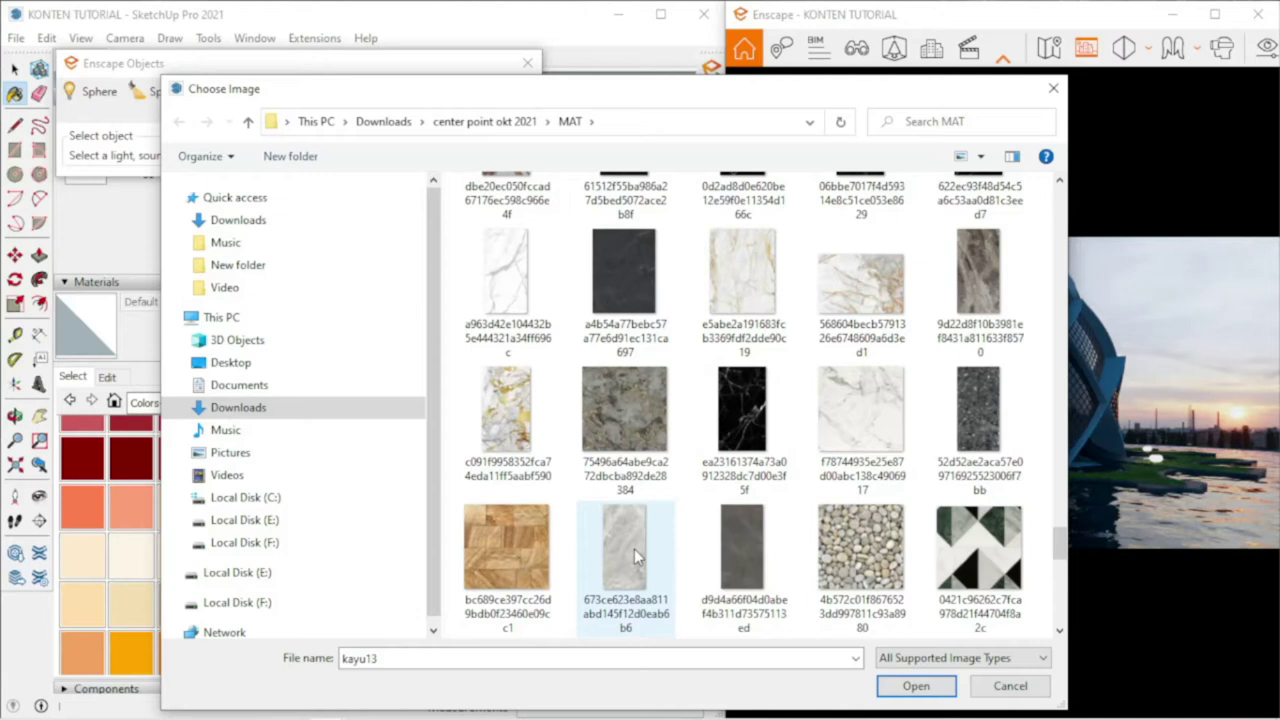
pyautogui.doubleClick(634, 549)
pyautogui.click(418, 516)
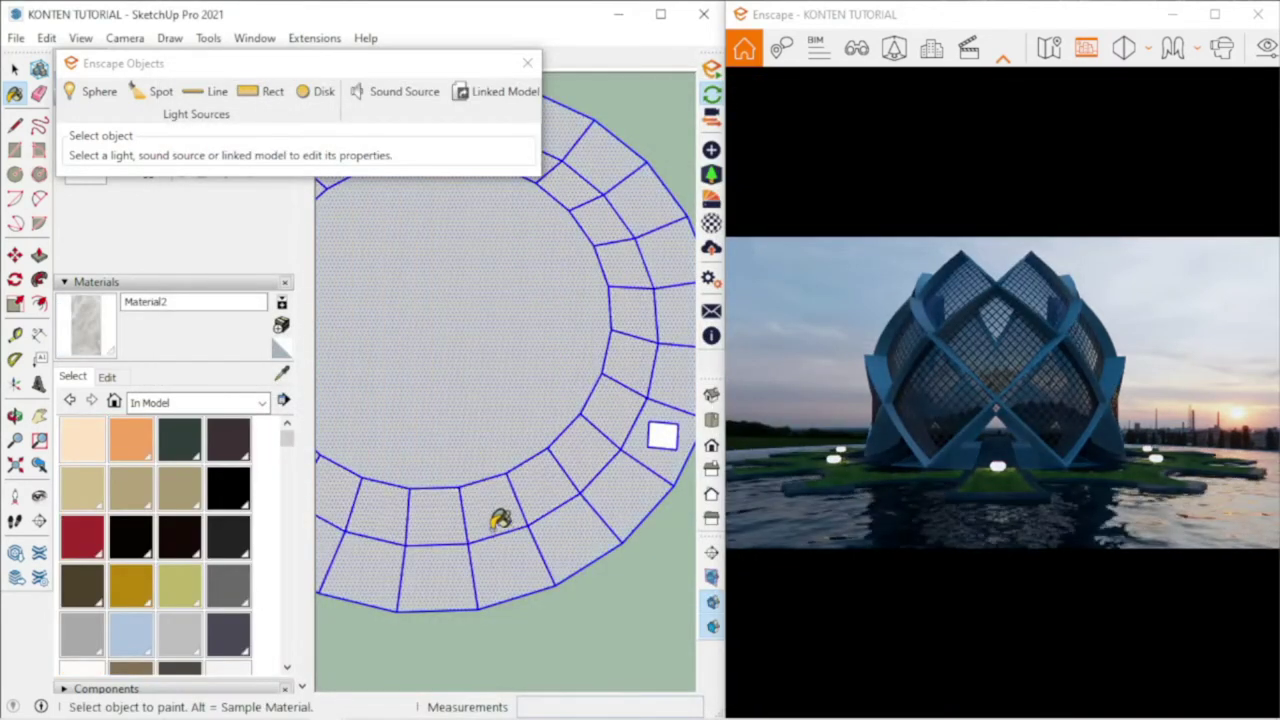
# - Scale the marble texture to 2000 mm width, giving 2000 × 4000 mm
pyautogui.click(107, 377)
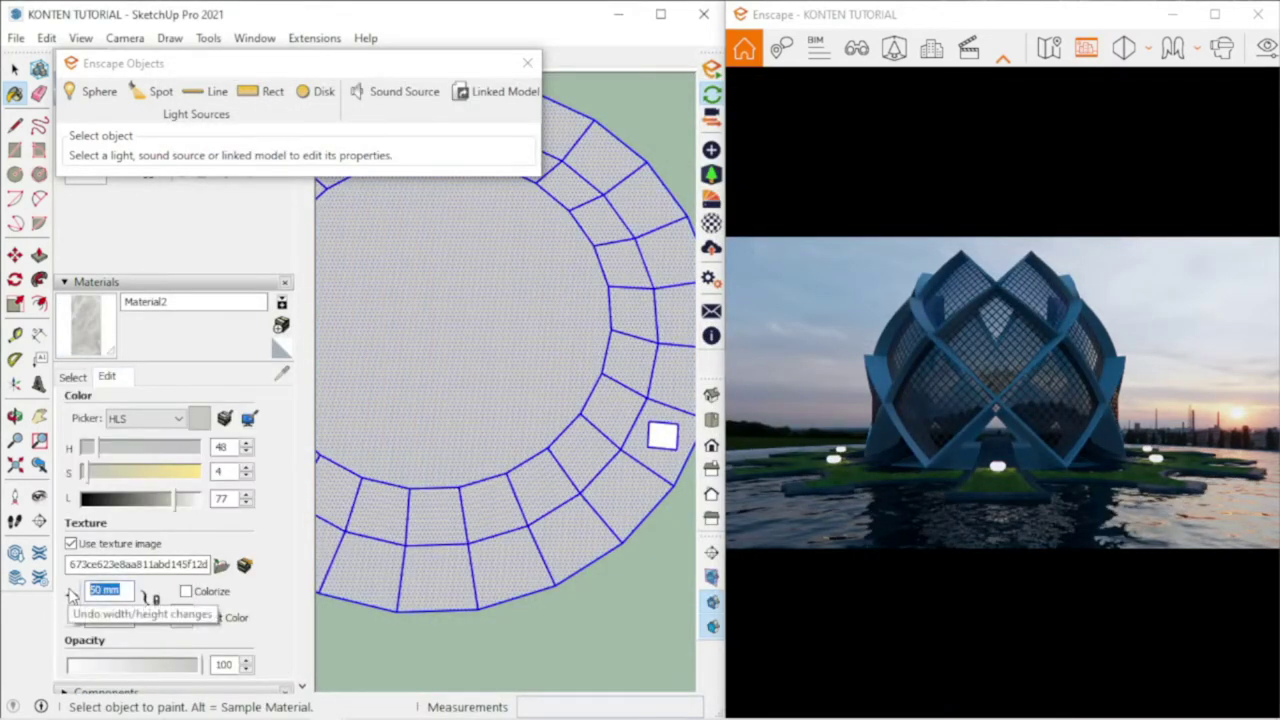
pyautogui.write('1000')
pyautogui.press('Return')
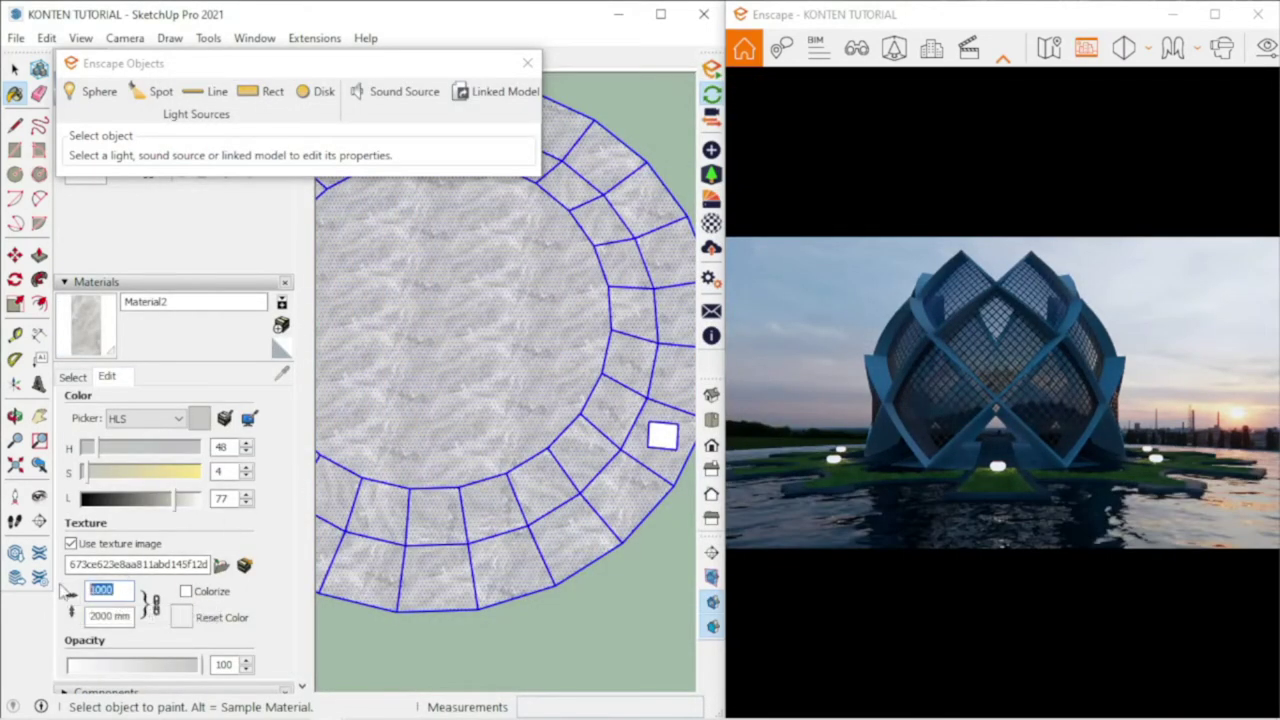
pyautogui.write('2000')
pyautogui.press('Return')
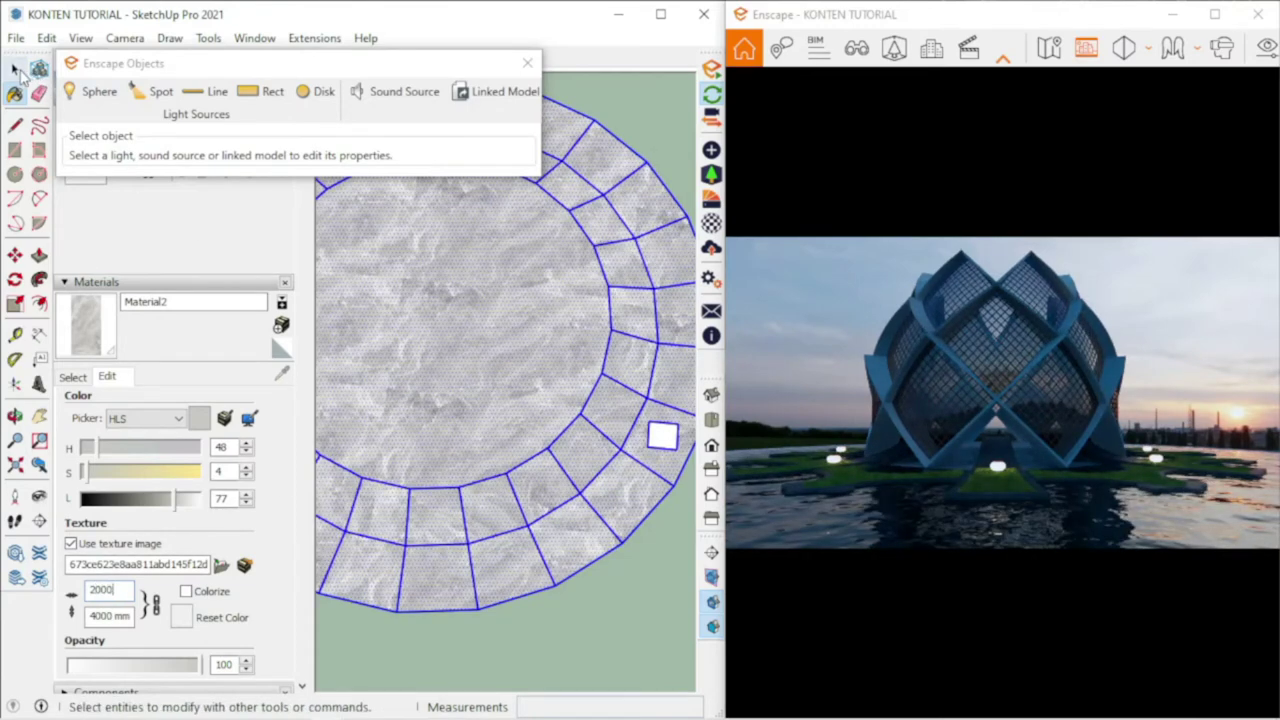
pyautogui.click(16, 70)
pyautogui.moveTo(423, 414); pyautogui.dragTo(437, 460, button='middle')
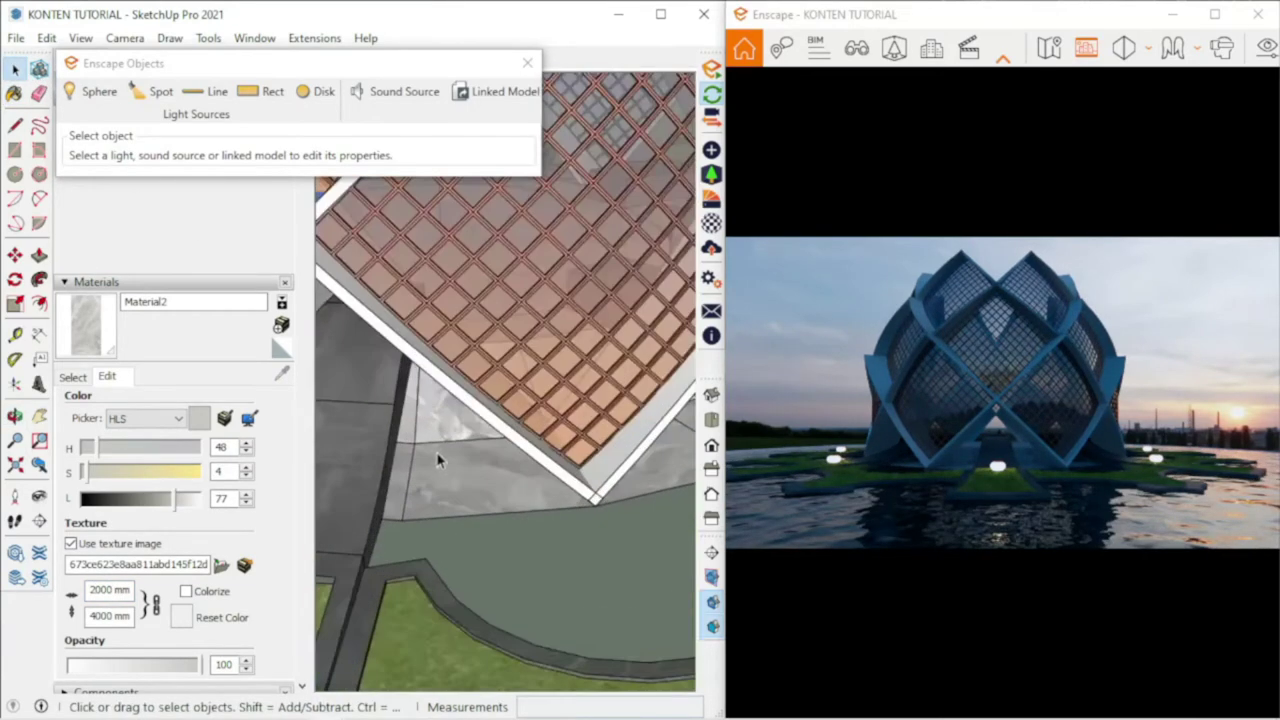
# - Drag Material2's Enscape roughness down from 90% so the marble floor renders glossy
pyautogui.click(710, 223)
pyautogui.moveTo(653, 287); pyautogui.dragTo(441, 36)
pyautogui.moveTo(609, 591); pyautogui.dragTo(170, 570)
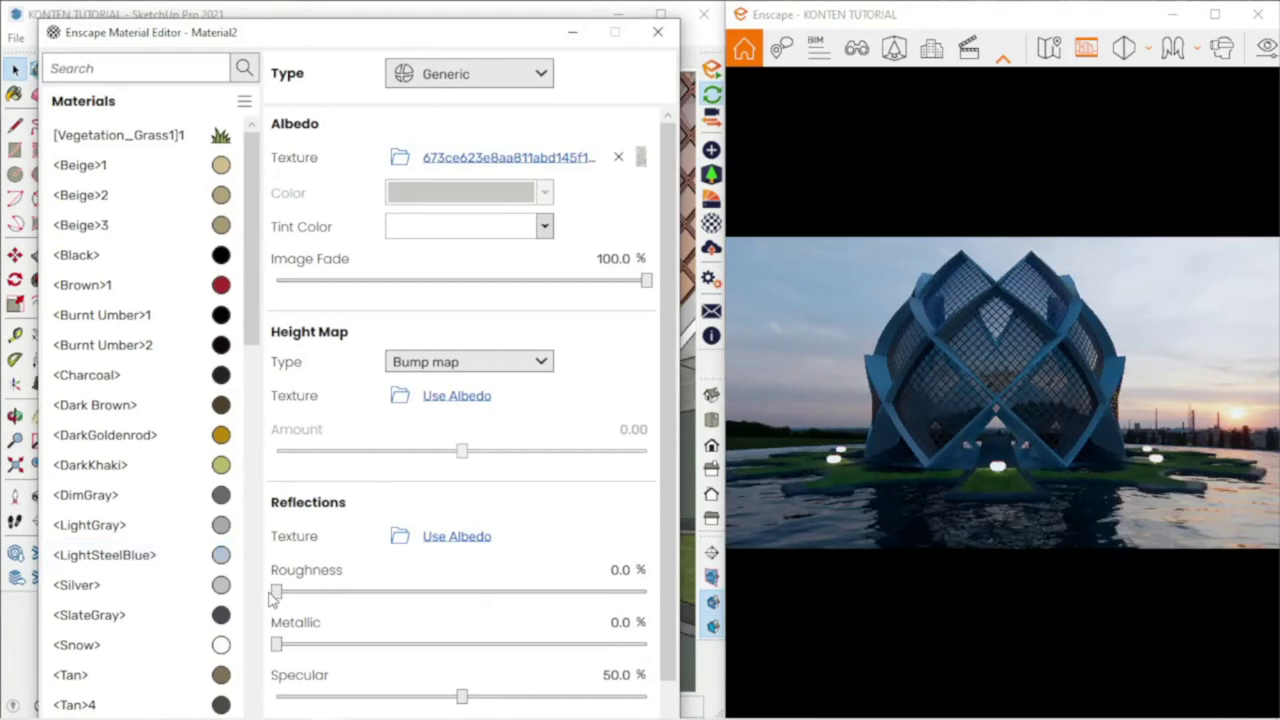
pyautogui.moveTo(278, 592)
pyautogui.mouseDown()
pyautogui.moveTo(406, 590)
pyautogui.moveTo(253, 586)
pyautogui.mouseUp()
pyautogui.click(658, 32)
pyautogui.moveTo(470, 470)
pyautogui.mouseDown(button='middle')
pyautogui.moveTo(514, 486)
pyautogui.moveTo(580, 415)
pyautogui.moveTo(486, 337)
pyautogui.mouseUp(button='middle')
pyautogui.scroll(3, 486, 337)
pyautogui.scroll(2, 491, 423)
pyautogui.scroll(2, 510, 320)
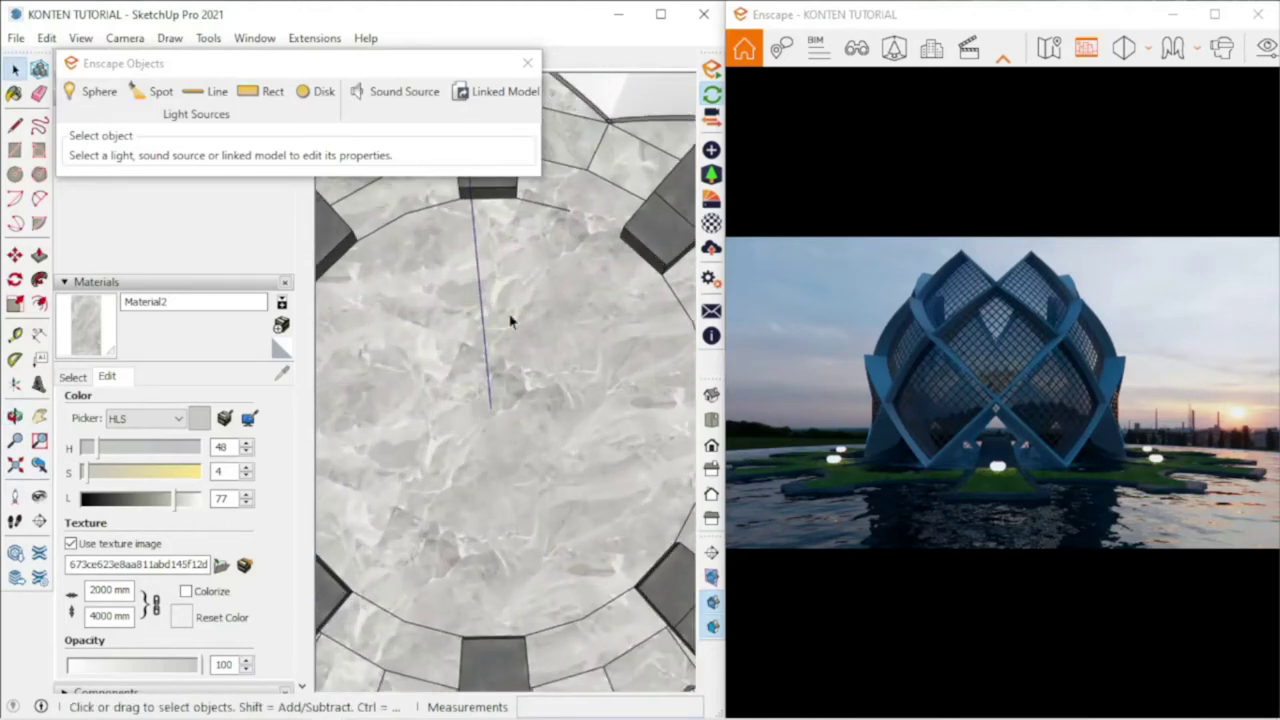
# - Place a sphere light on the marble floor and raise its intensity to 1,000,000 cd
pyautogui.click(97, 91)
pyautogui.click(489, 405)
pyautogui.click(15, 255)
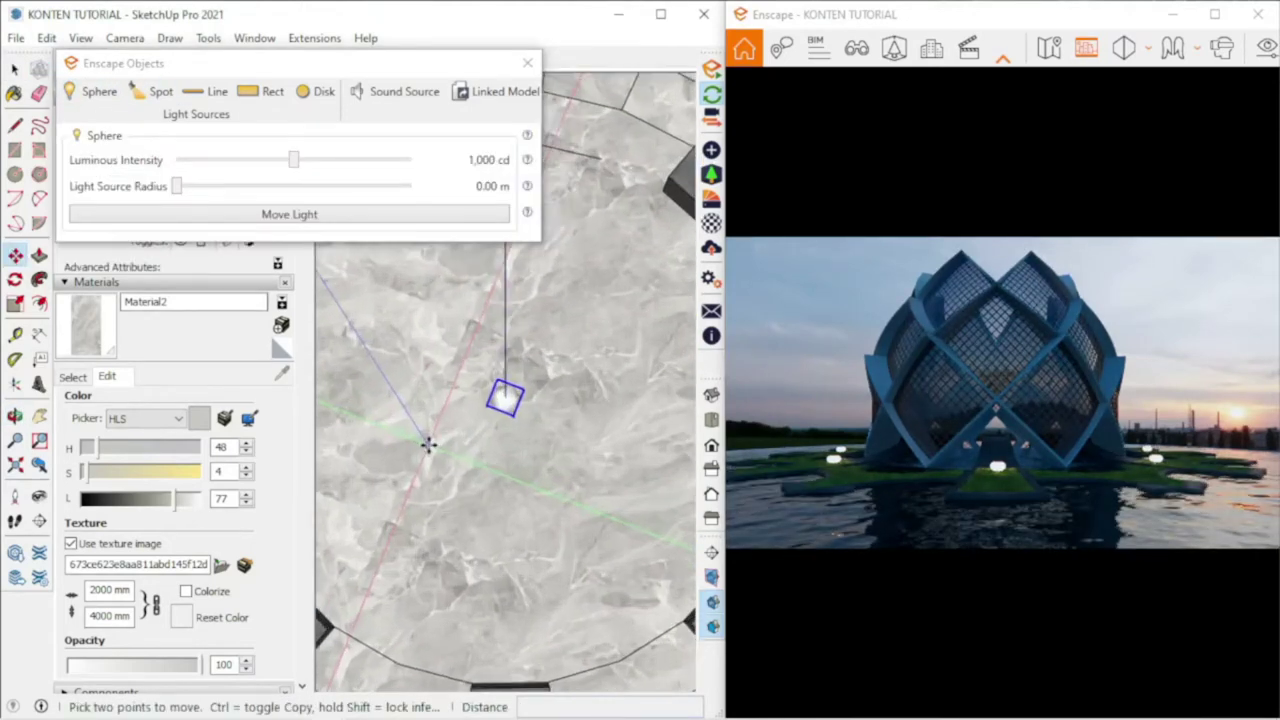
pyautogui.scroll(4, 497, 416)
pyautogui.click(556, 337)
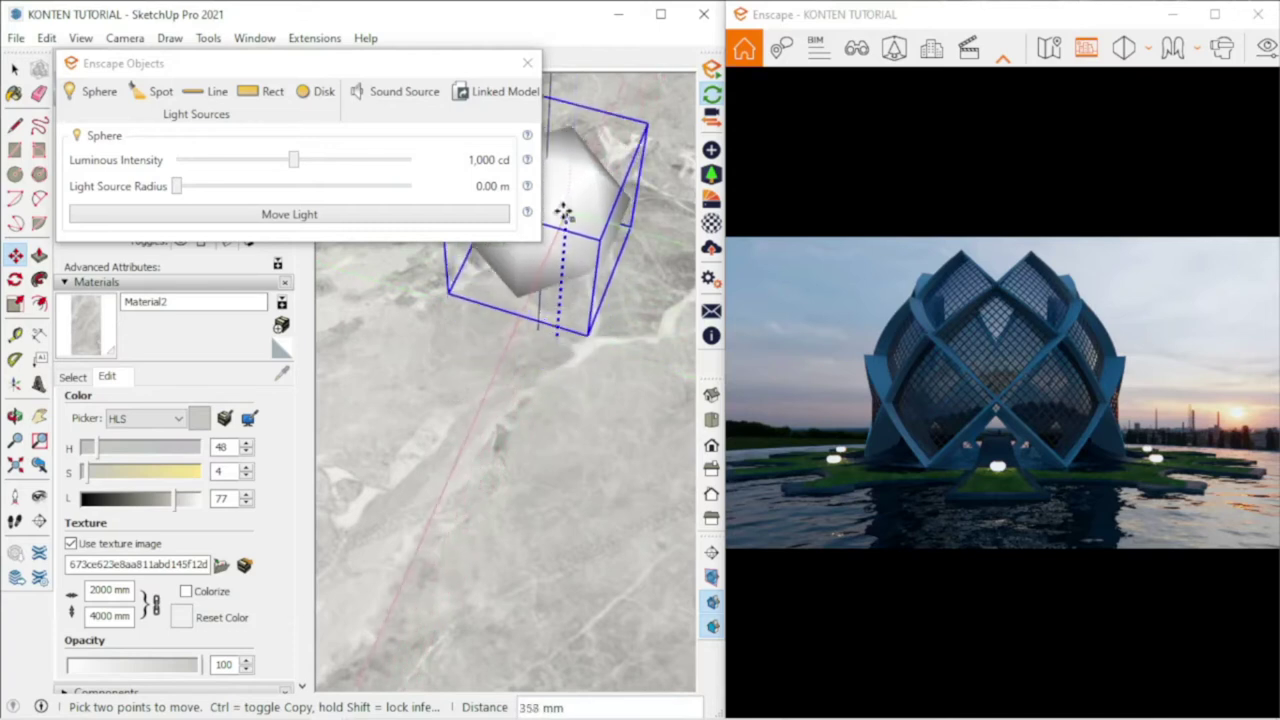
pyautogui.moveTo(293, 160); pyautogui.dragTo(522, 165)
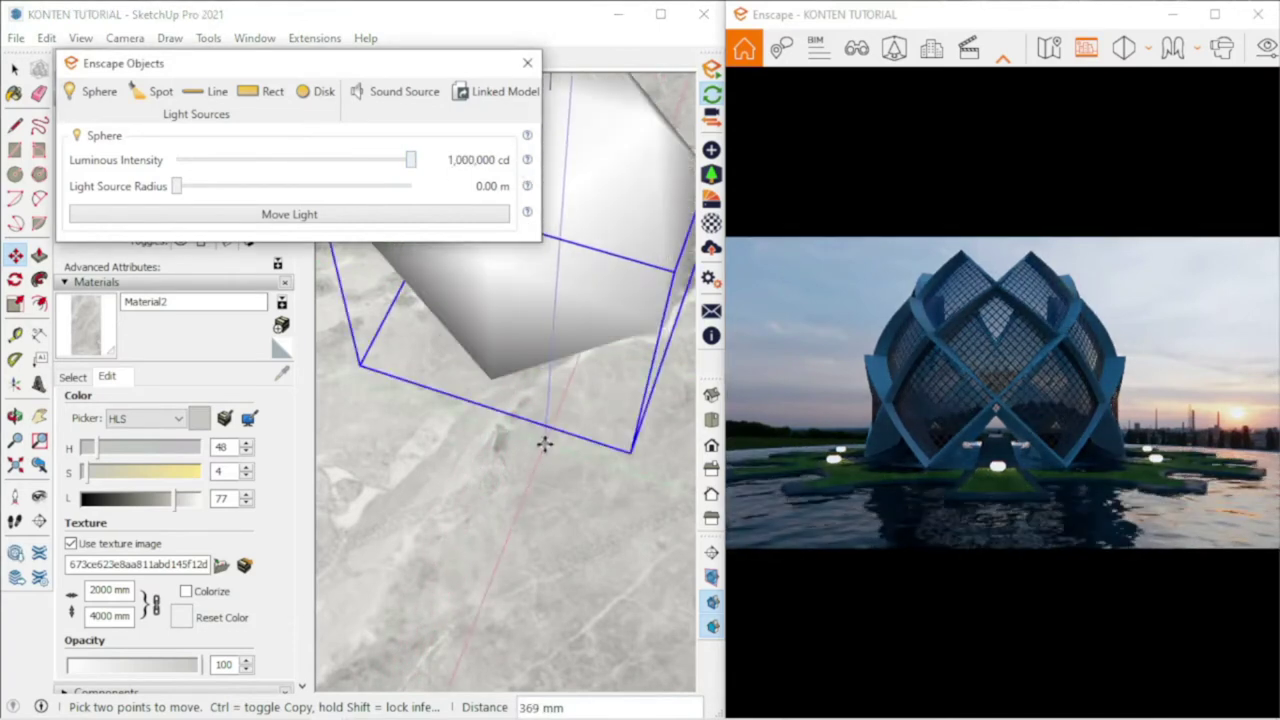
pyautogui.click(543, 443)
# - Paint the sphere light Colors-Named PeachPuff and set its source radius to 1.50 m
pyautogui.moveTo(400, 63); pyautogui.dragTo(555, 65)
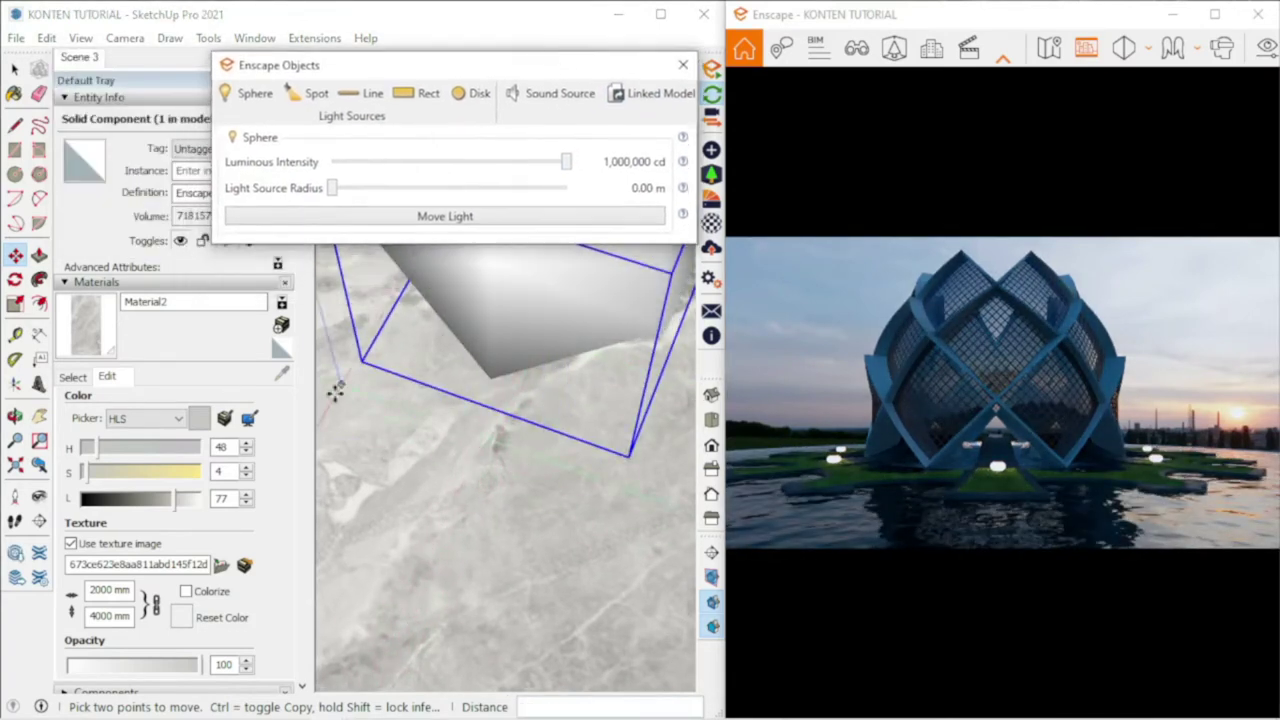
pyautogui.click(73, 376)
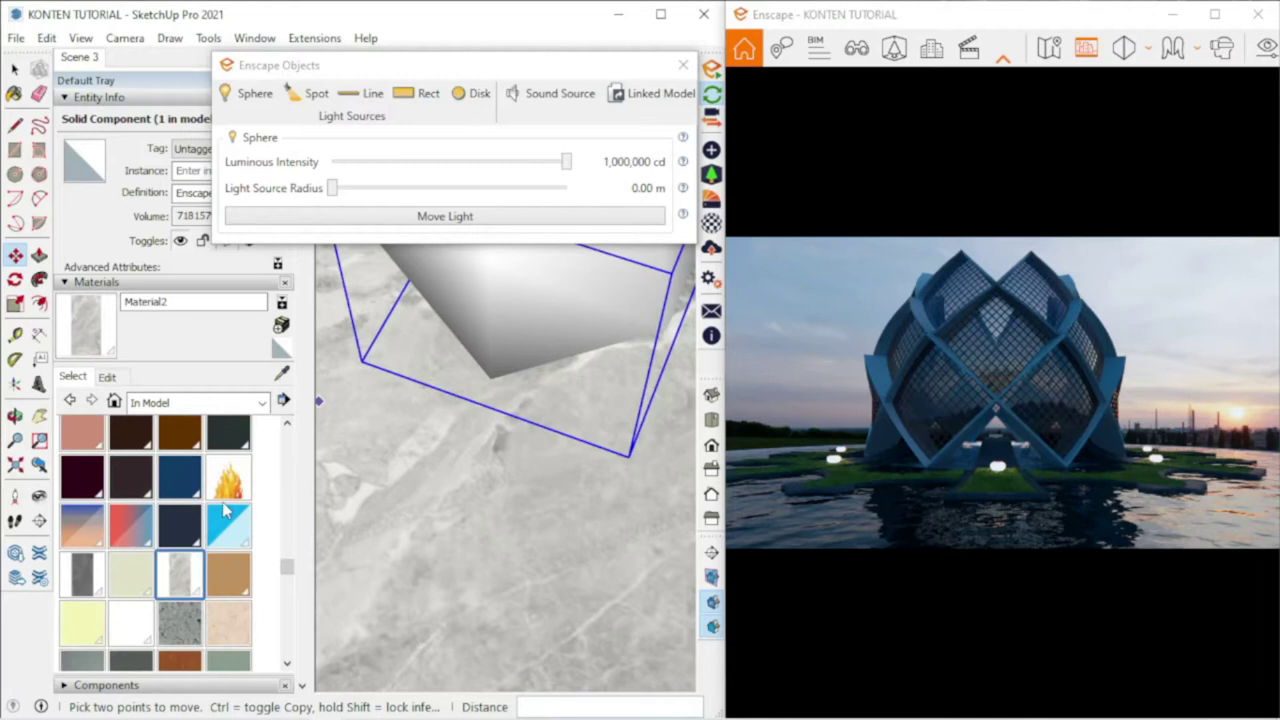
pyautogui.click(207, 404)
pyautogui.click(205, 527)
pyautogui.scroll(-2, 205, 530)
pyautogui.scroll(-2, 205, 532)
pyautogui.click(200, 525)
pyautogui.click(488, 298)
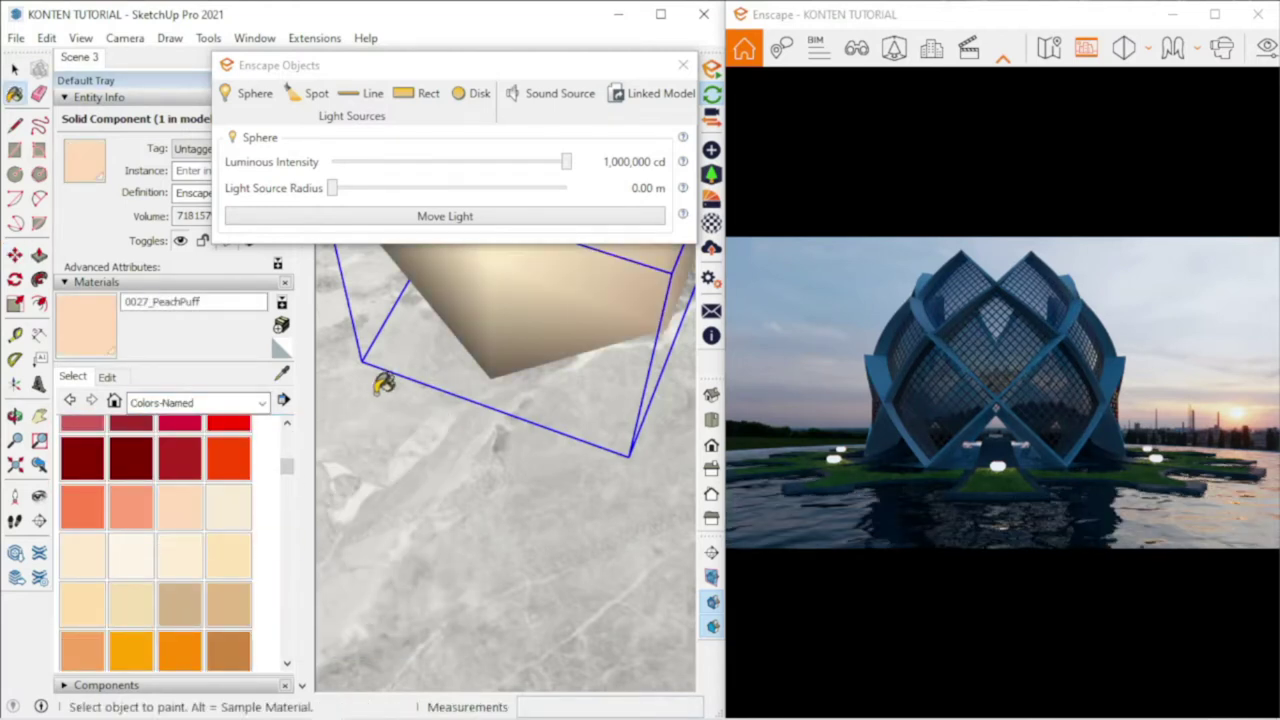
pyautogui.moveTo(343, 190); pyautogui.dragTo(564, 188)
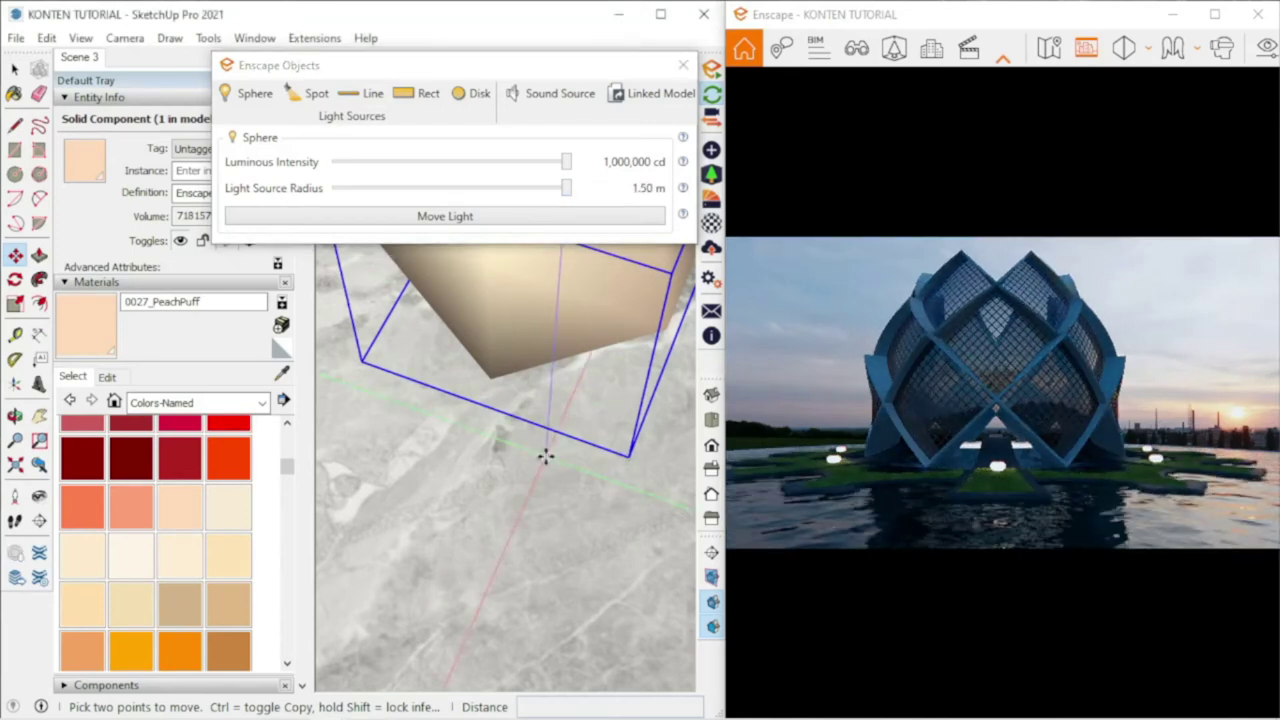
# - Pick up the sphere light with Move and Ctrl to copy it
pyautogui.click(545, 450)
pyautogui.press('ctrl')
pyautogui.scroll(-5, 545, 445)
pyautogui.scroll(-5, 560, 440)
pyautogui.scroll(-3, 578, 432)
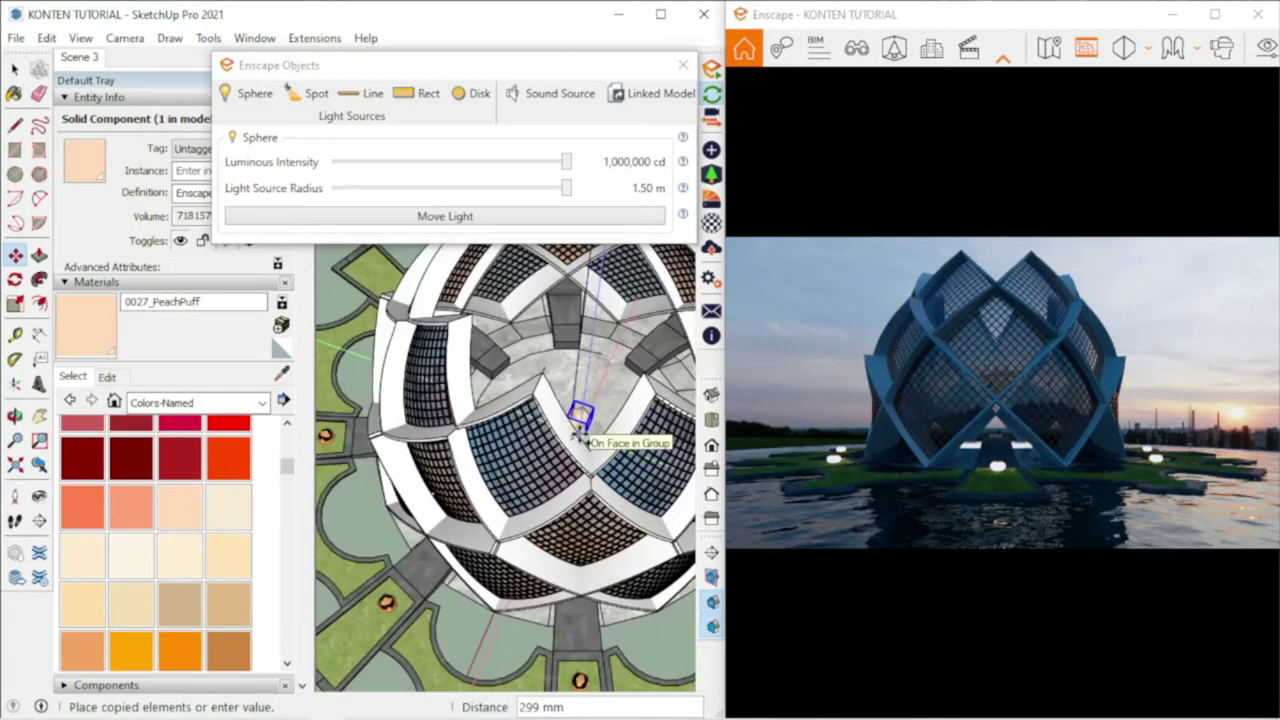
# - Place Ctrl-copies of the sphere light around the lotus building until four lights exist
pyautogui.click(545, 375)
pyautogui.moveTo(545, 375); pyautogui.dragTo(533, 312, button='middle')
pyautogui.scroll(-3, 540, 360)
pyautogui.scroll(3, 535, 350)
pyautogui.press('m')
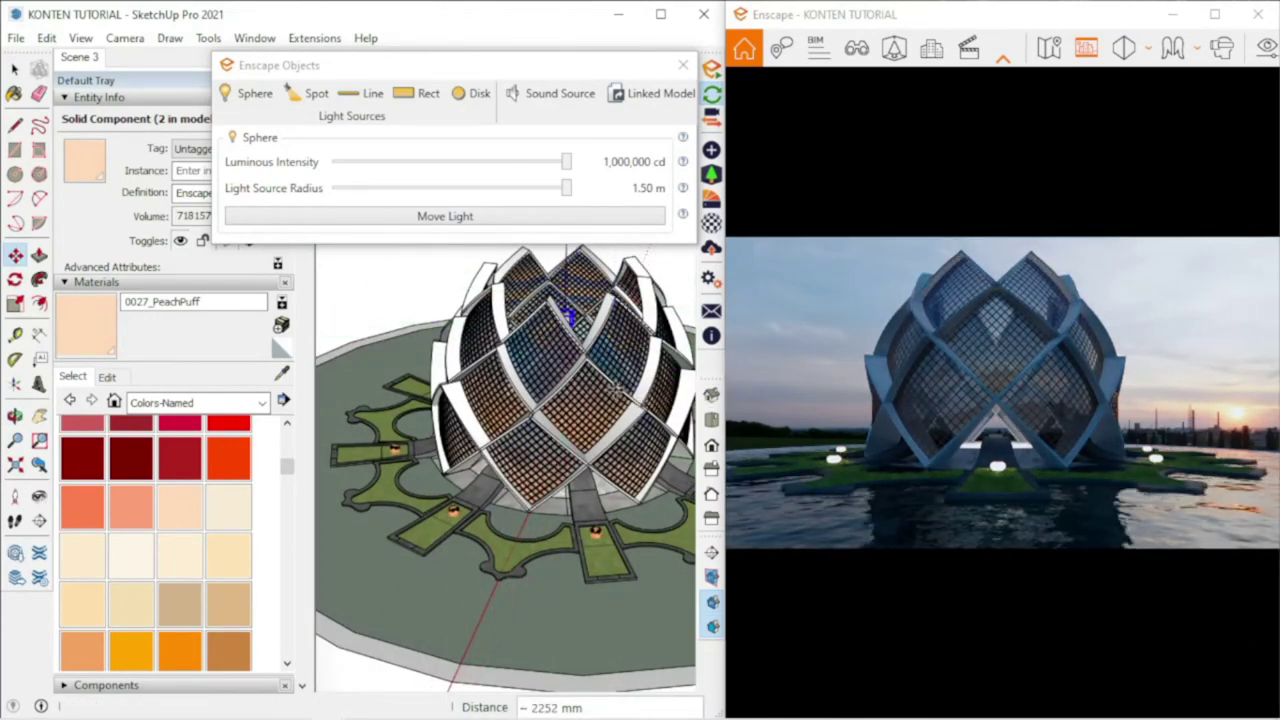
pyautogui.scroll(2, 568, 316)
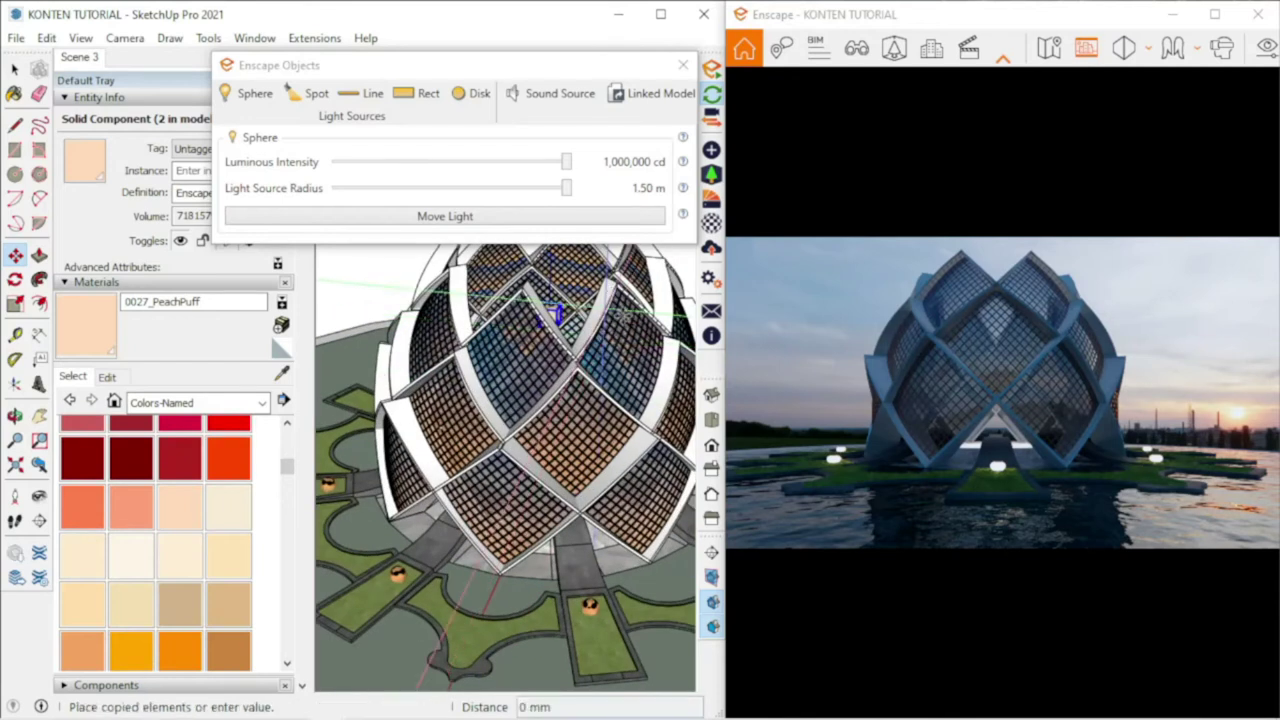
pyautogui.press('ctrl')
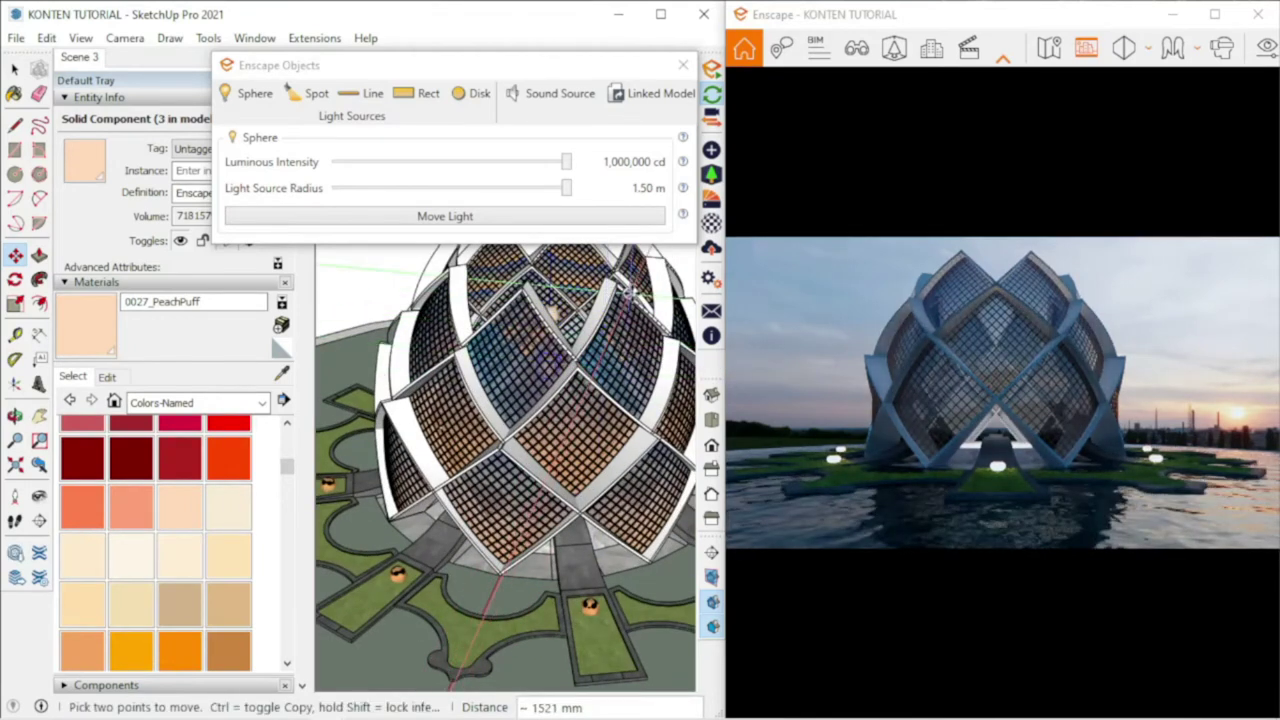
pyautogui.click(625, 348)
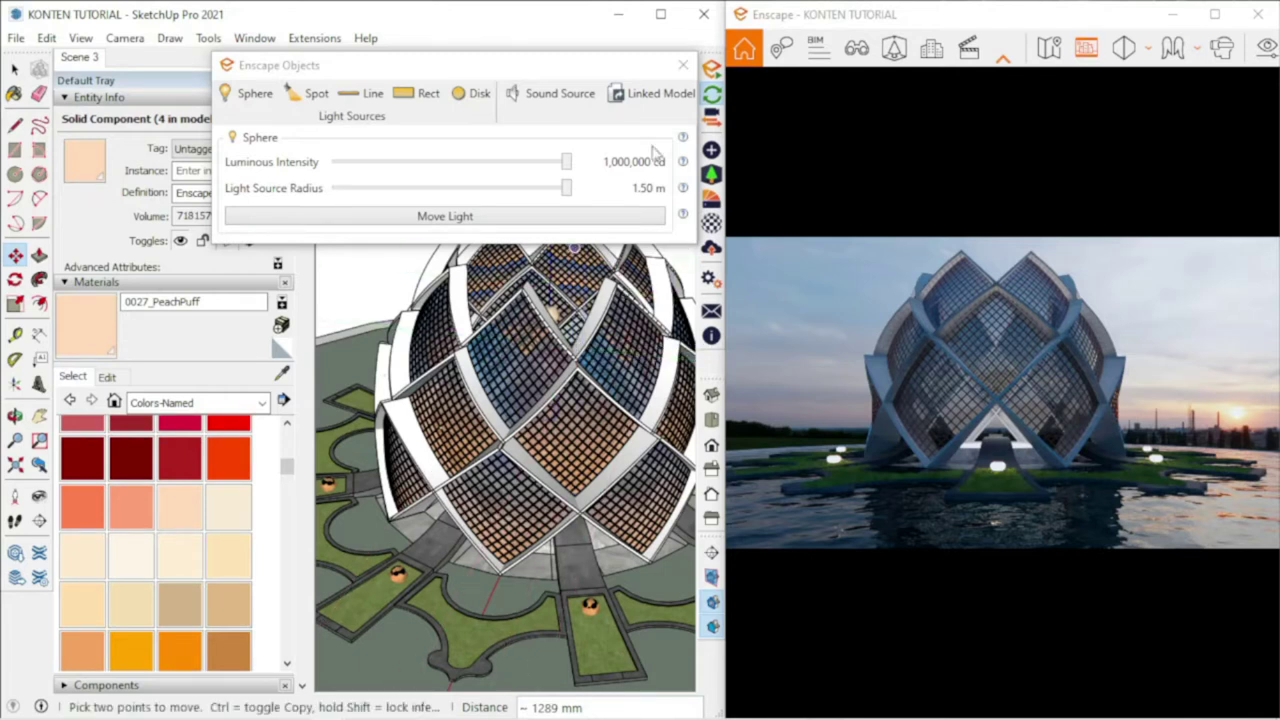
# - Close Enscape Objects and copy the sphere light onto the entrance walkway
pyautogui.click(683, 65)
pyautogui.scroll(-5, 520, 350)
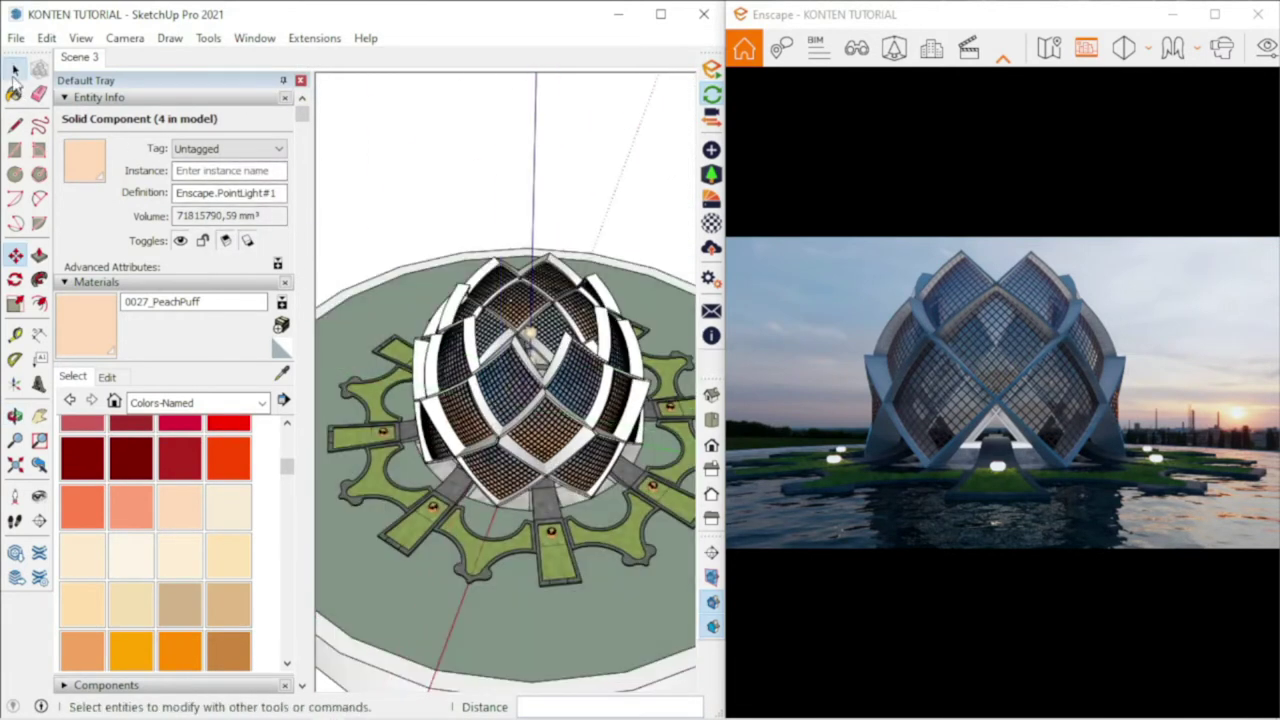
pyautogui.scroll(5, 530, 340)
pyautogui.scroll(4, 530, 340)
pyautogui.click(16, 256)
pyautogui.press('ctrl')
pyautogui.click(515, 325)
pyautogui.scroll(-5, 515, 330)
pyautogui.scroll(2, 520, 430)
pyautogui.scroll(5, 566, 365)
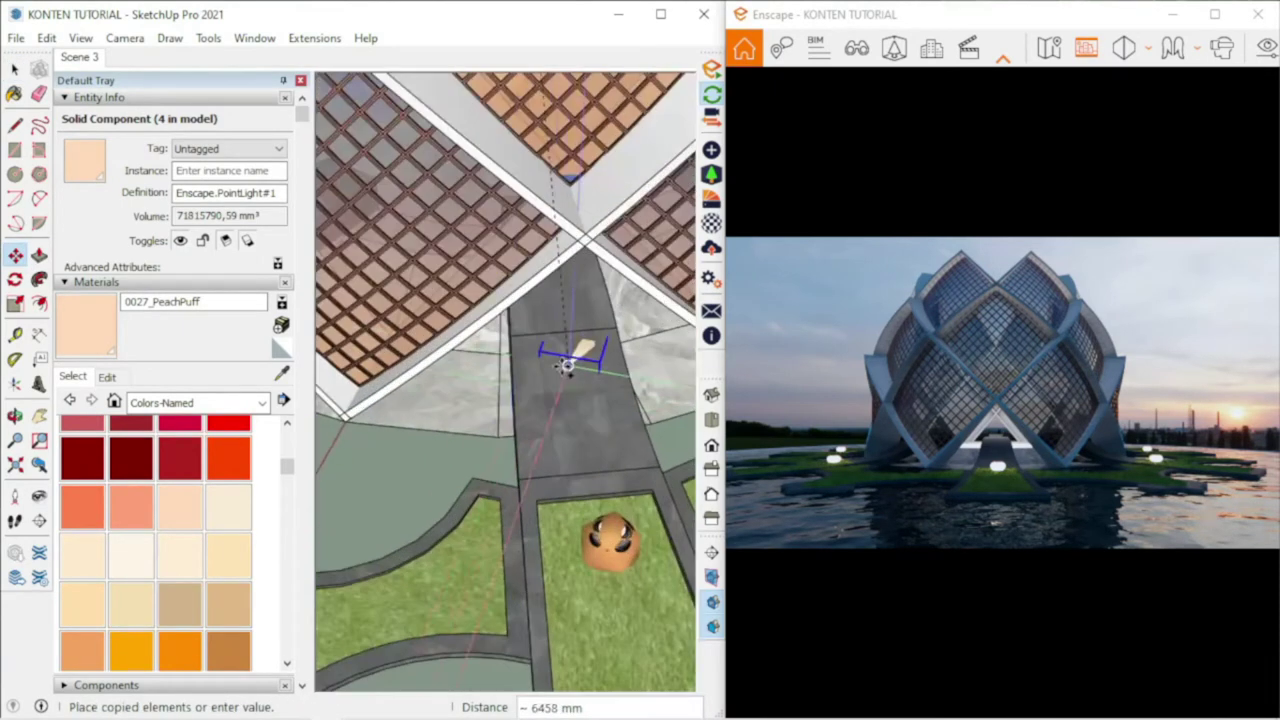
pyautogui.click(580, 425)
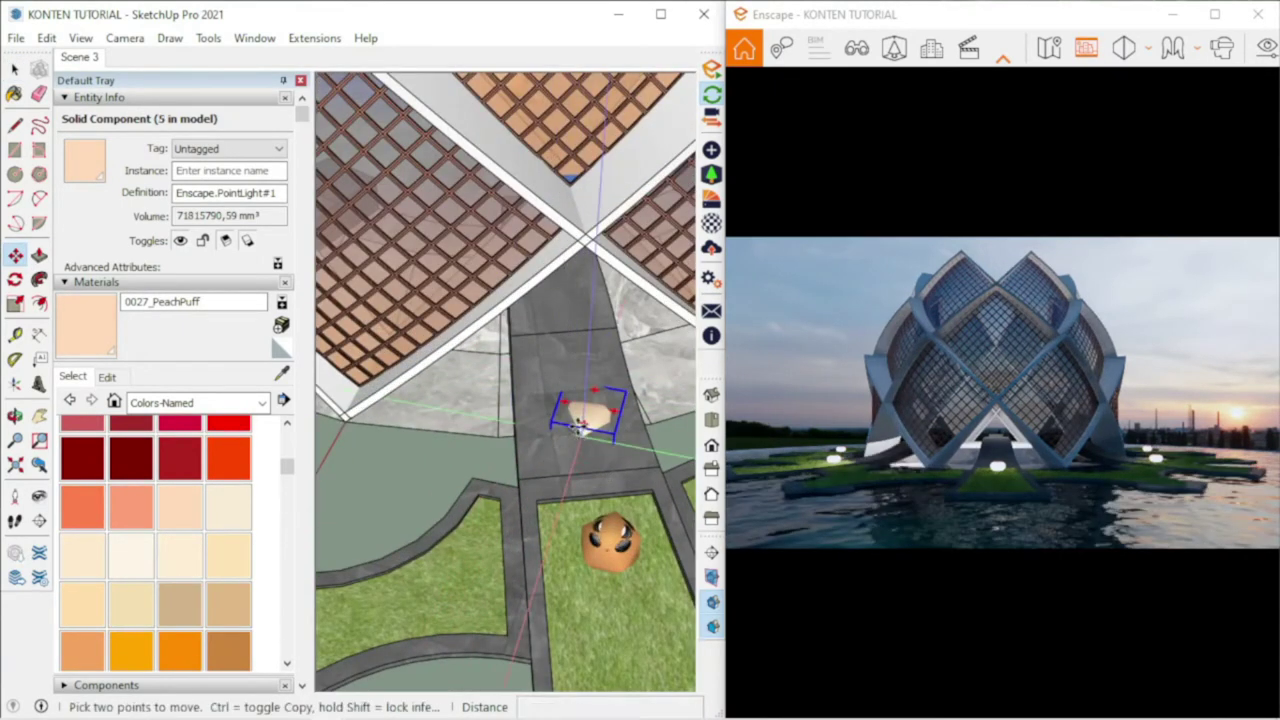
# - Raise the walkway light 125 mm above the paving along the blue axis
pyautogui.click(580, 425)
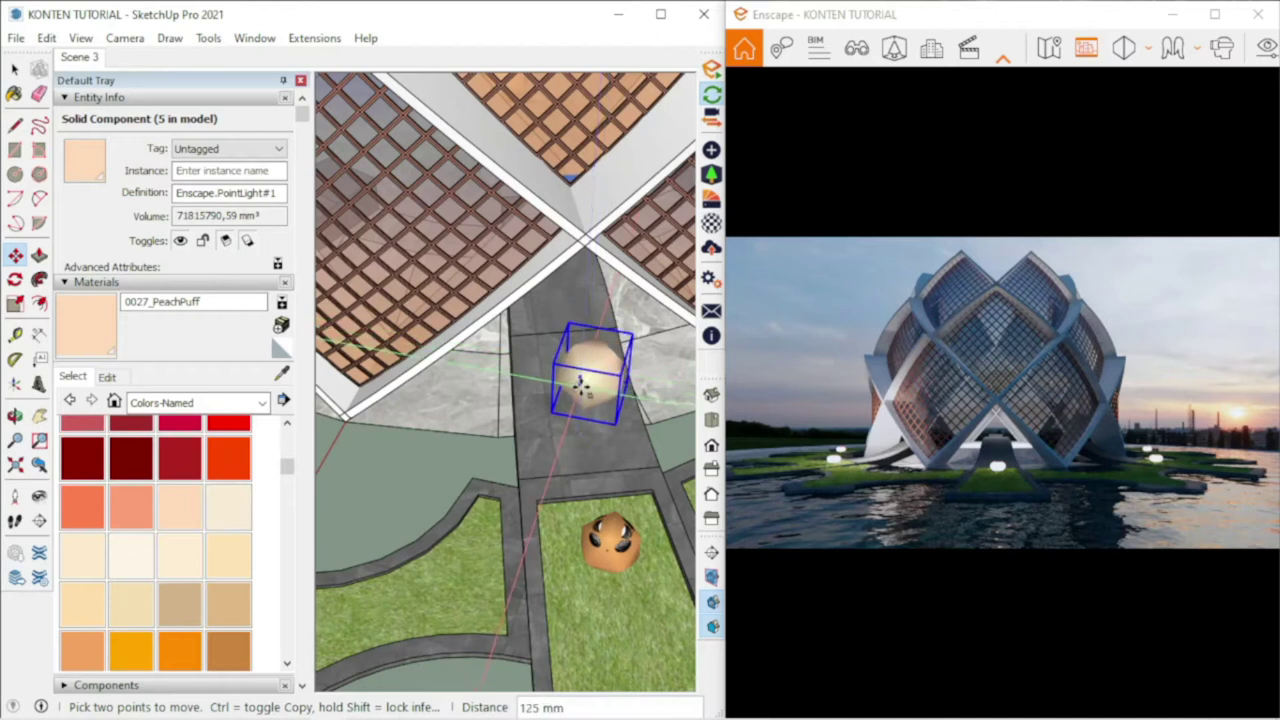
pyautogui.scroll(-2, 580, 385)
pyautogui.scroll(-2, 585, 388)
pyautogui.press('space')
# - Make the walkway light unique and set it to 160,918 cd with a 0.74 m radius
pyautogui.rightClick(591, 392)
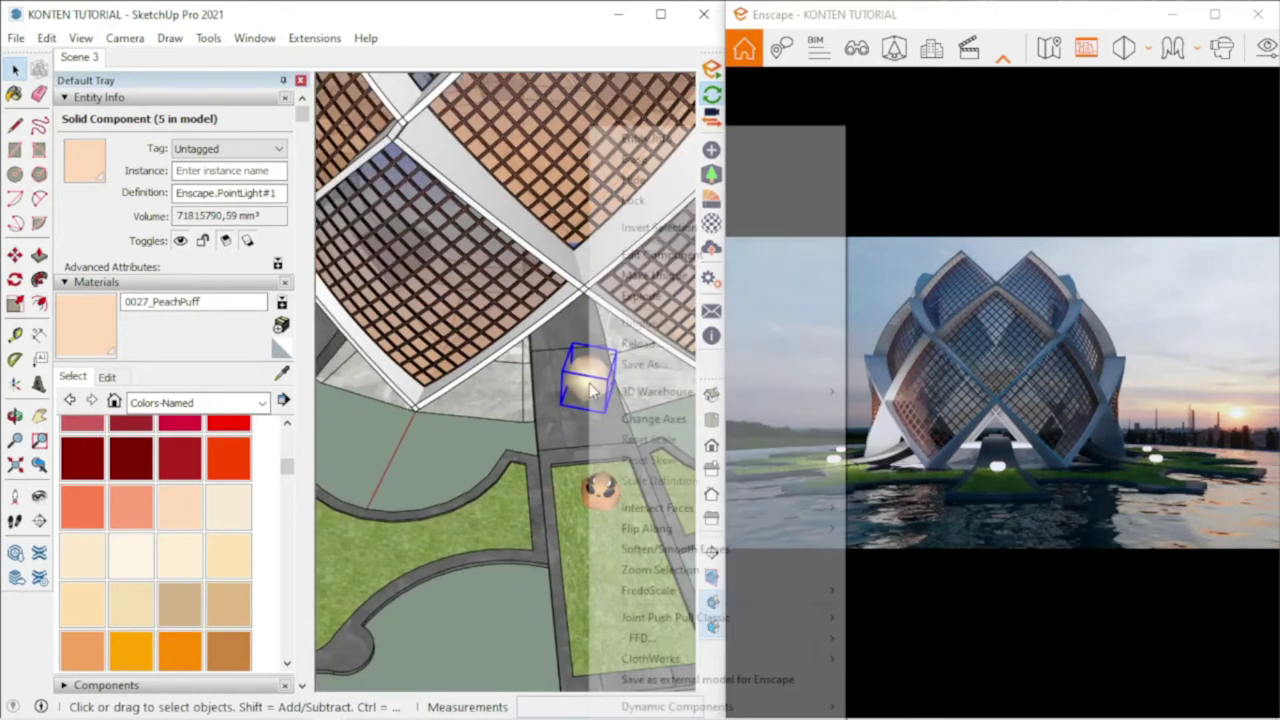
pyautogui.press('Escape')
pyautogui.click(711, 150)
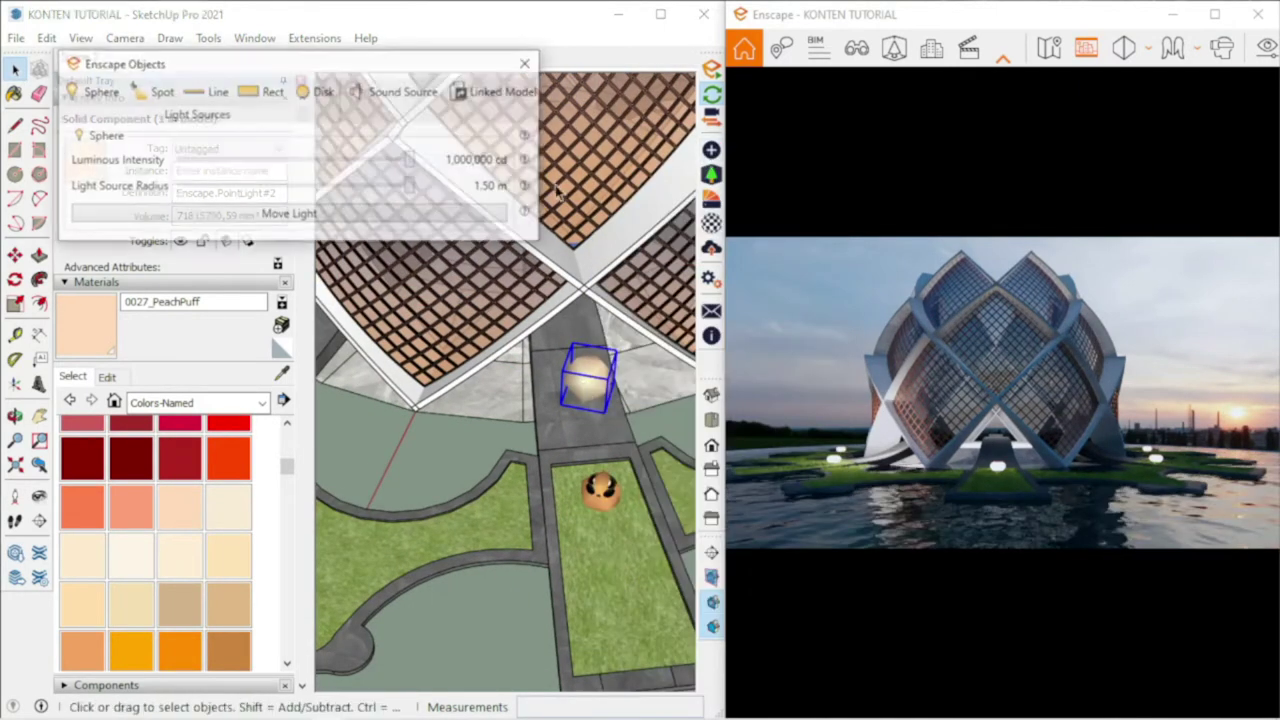
pyautogui.moveTo(410, 160)
pyautogui.mouseDown()
pyautogui.moveTo(373, 160)
pyautogui.moveTo(380, 186)
pyautogui.moveTo(292, 186)
pyautogui.mouseUp()
pyautogui.moveTo(373, 160); pyautogui.dragTo(379, 162)
pyautogui.scroll(-3, 527, 460)
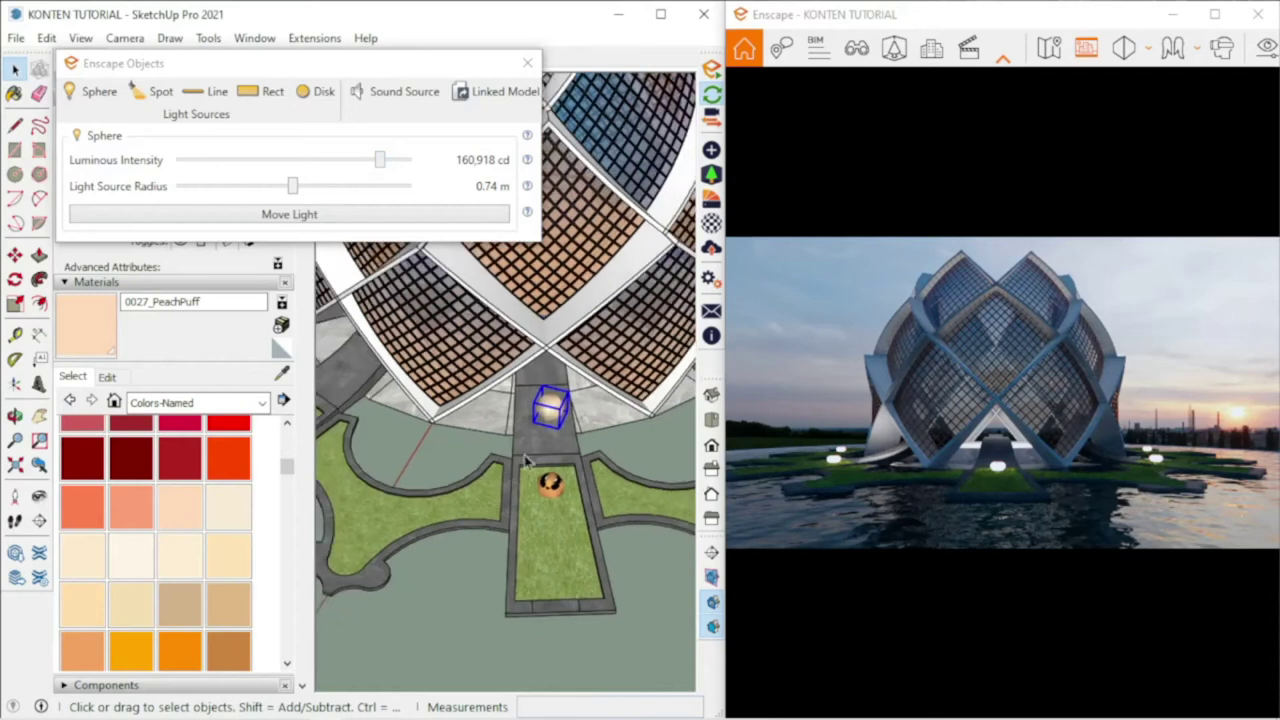
# - Nudge the walkway light into position beside the walkway
pyautogui.moveTo(527, 460); pyautogui.dragTo(518, 420, button='middle')
pyautogui.scroll(3, 515, 405)
pyautogui.scroll(2, 515, 405)
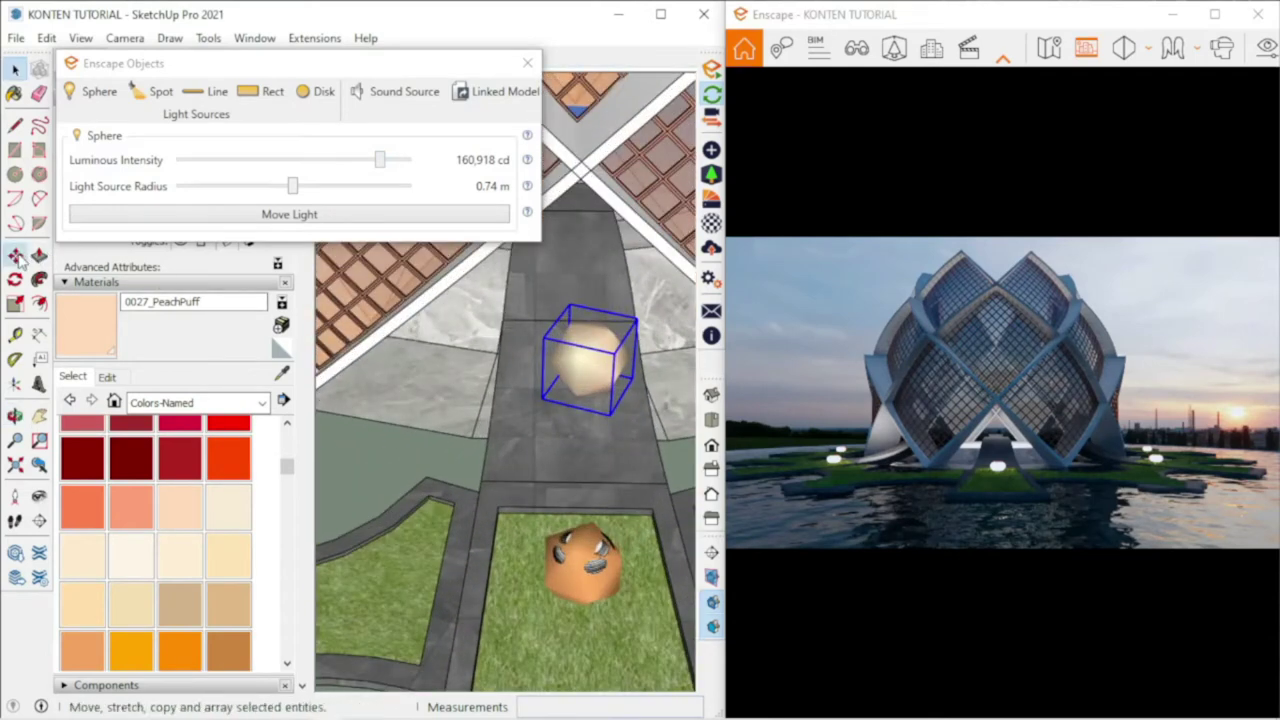
pyautogui.moveTo(592, 429); pyautogui.dragTo(572, 424)
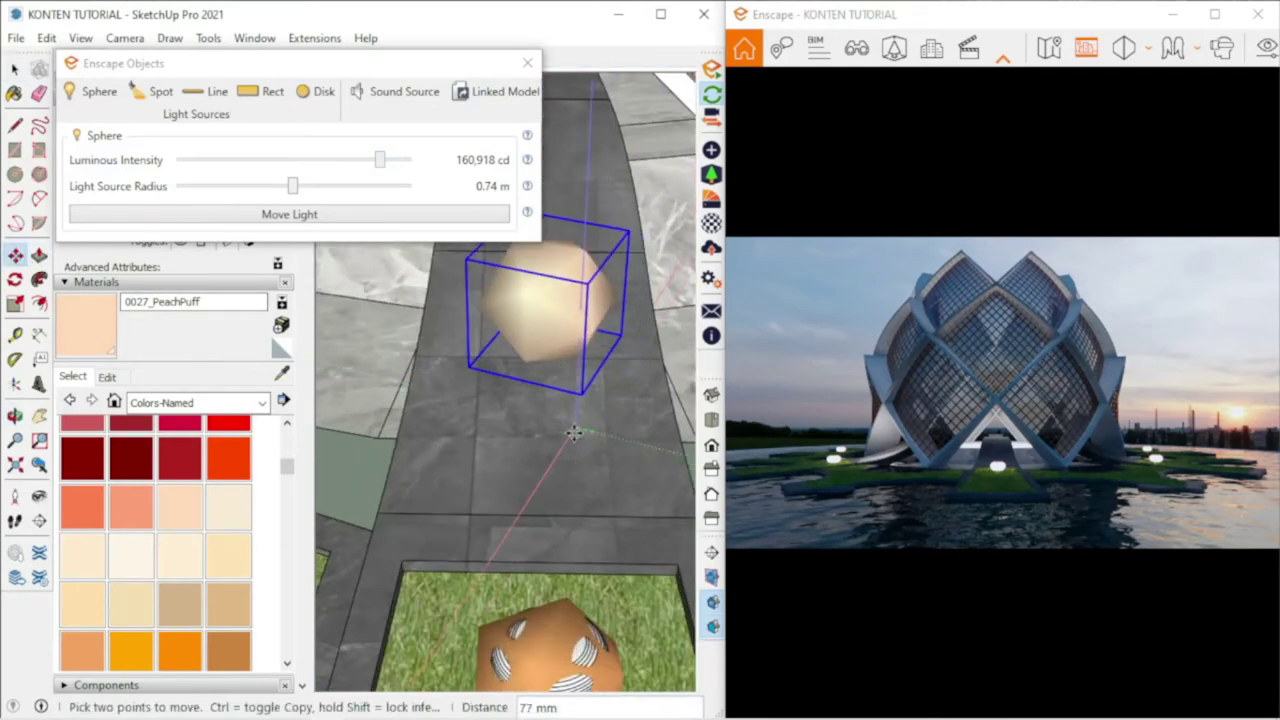
pyautogui.press('space')
pyautogui.scroll(-3, 548, 370)
pyautogui.moveTo(554, 393); pyautogui.dragTo(543, 357, button='middle')
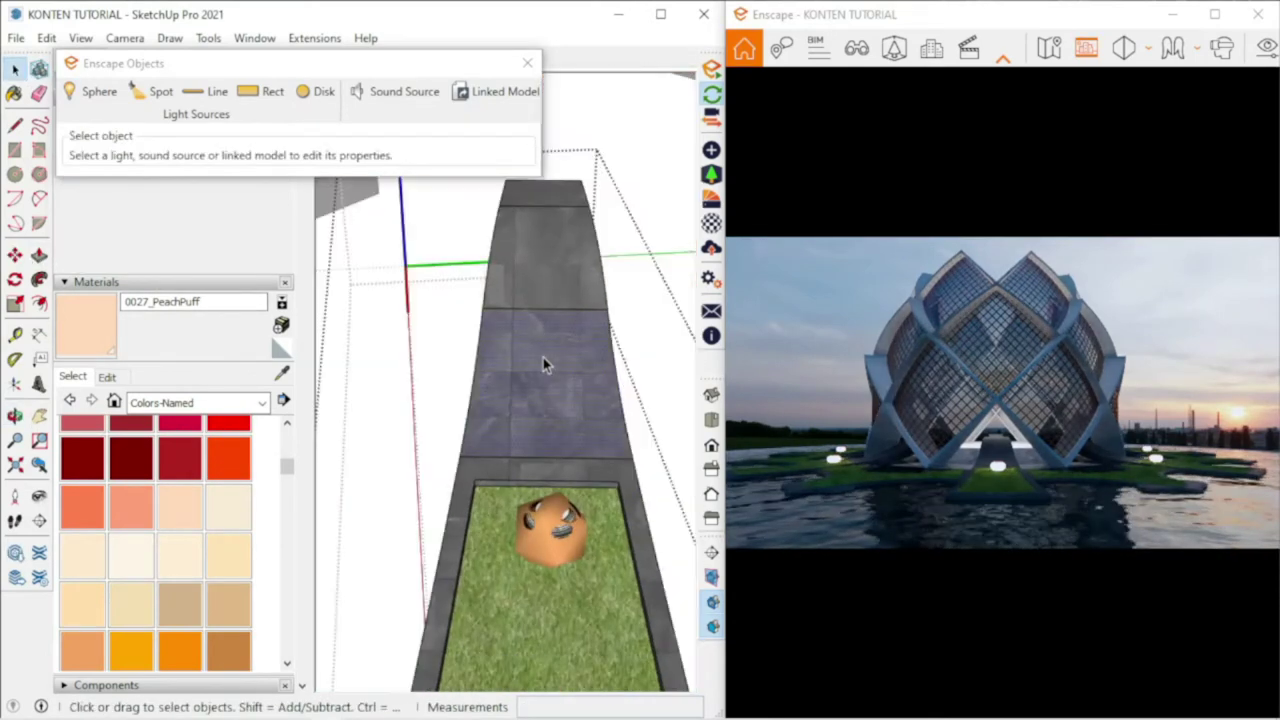
# - Paste the light back in place with Edit > Paste In Place and select the entrance walkway component
pyautogui.click(46, 38)
pyautogui.click(114, 176)
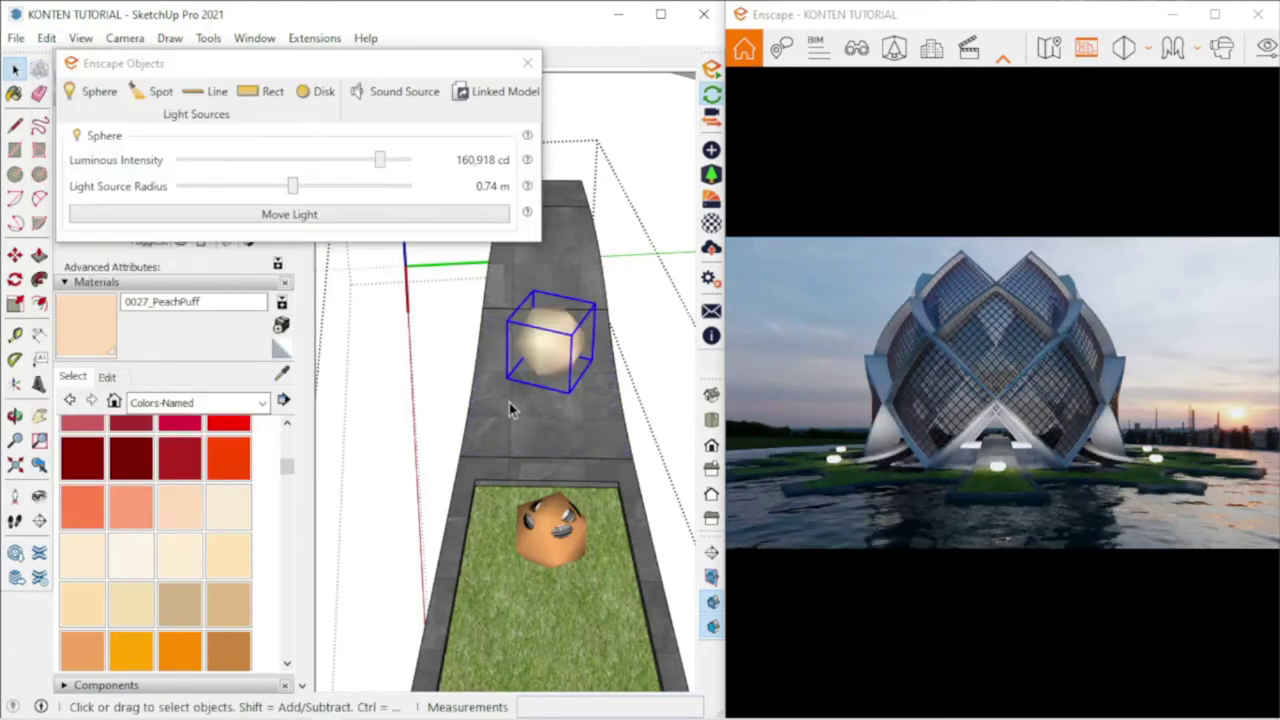
pyautogui.click(509, 405)
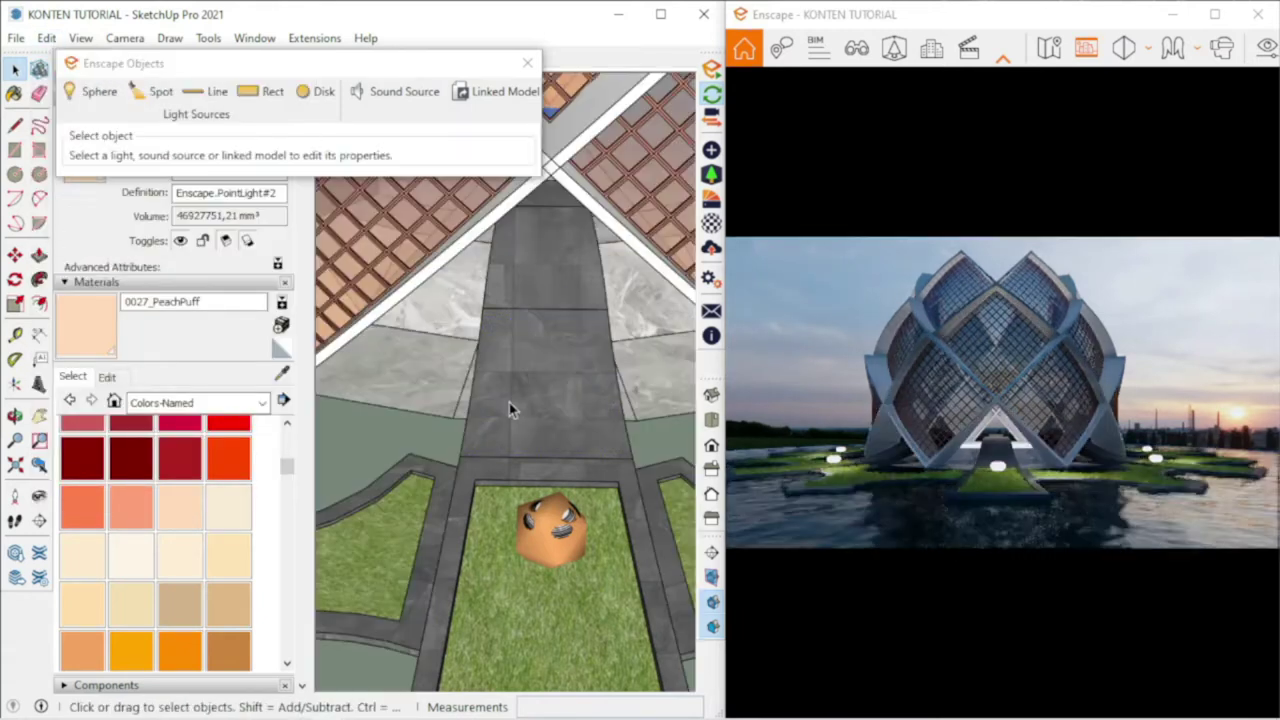
pyautogui.click(529, 410)
pyautogui.scroll(-2, 560, 380)
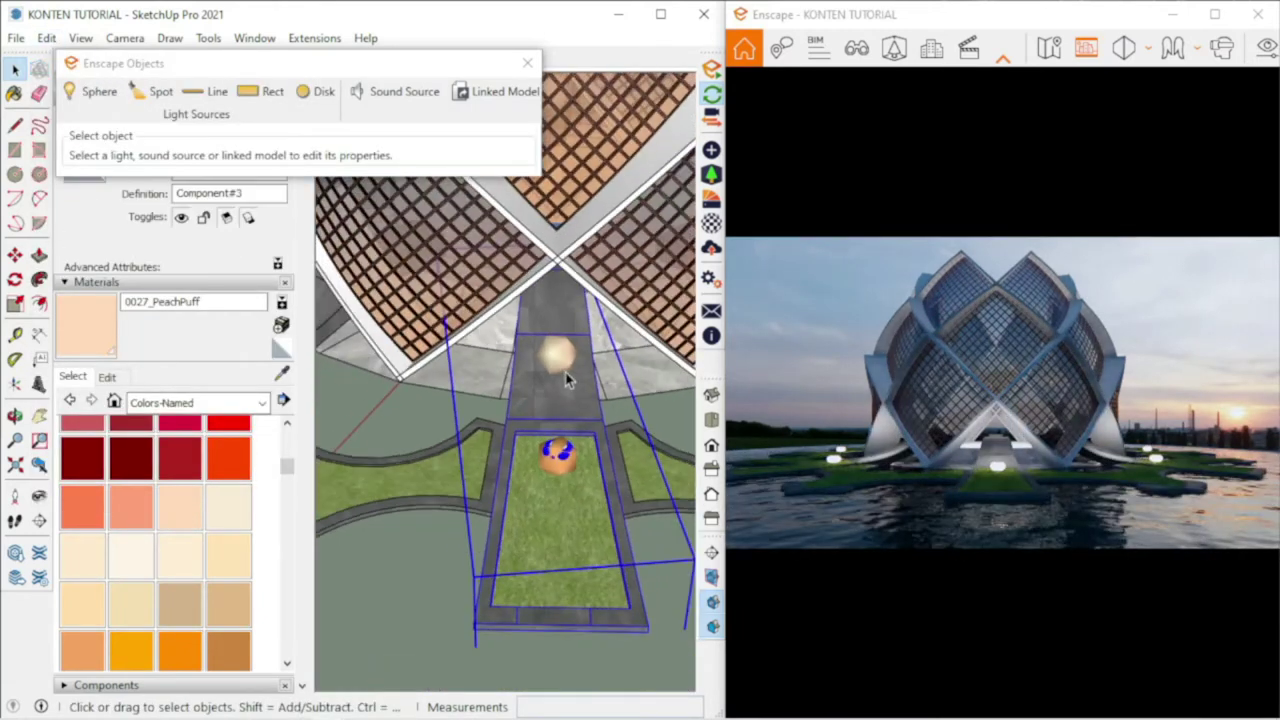
pyautogui.scroll(-3, 550, 420)
pyautogui.scroll(-2, 541, 457)
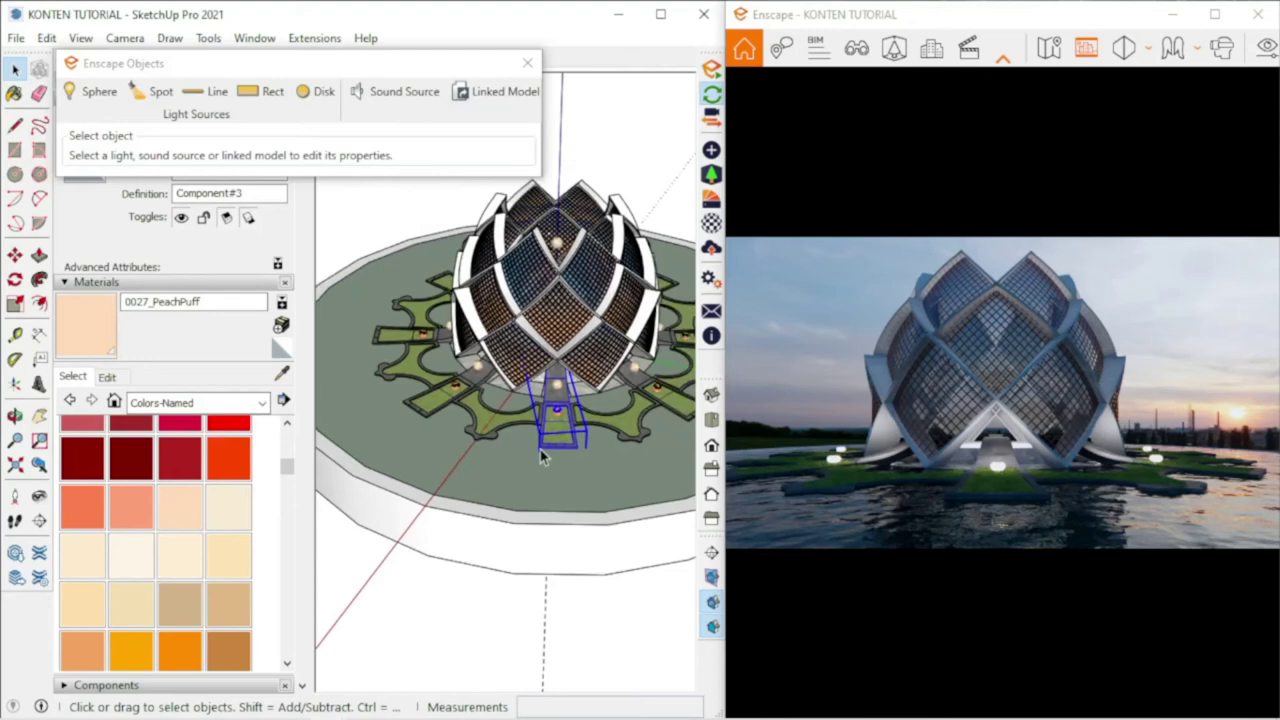
pyautogui.scroll(3, 531, 451)
pyautogui.scroll(3, 531, 451)
pyautogui.scroll(-4, 540, 545)
# - Open the entrance component for editing and select the roof piece over the entrance
pyautogui.doubleClick(530, 550)
pyautogui.scroll(4, 560, 288)
pyautogui.click(560, 288)
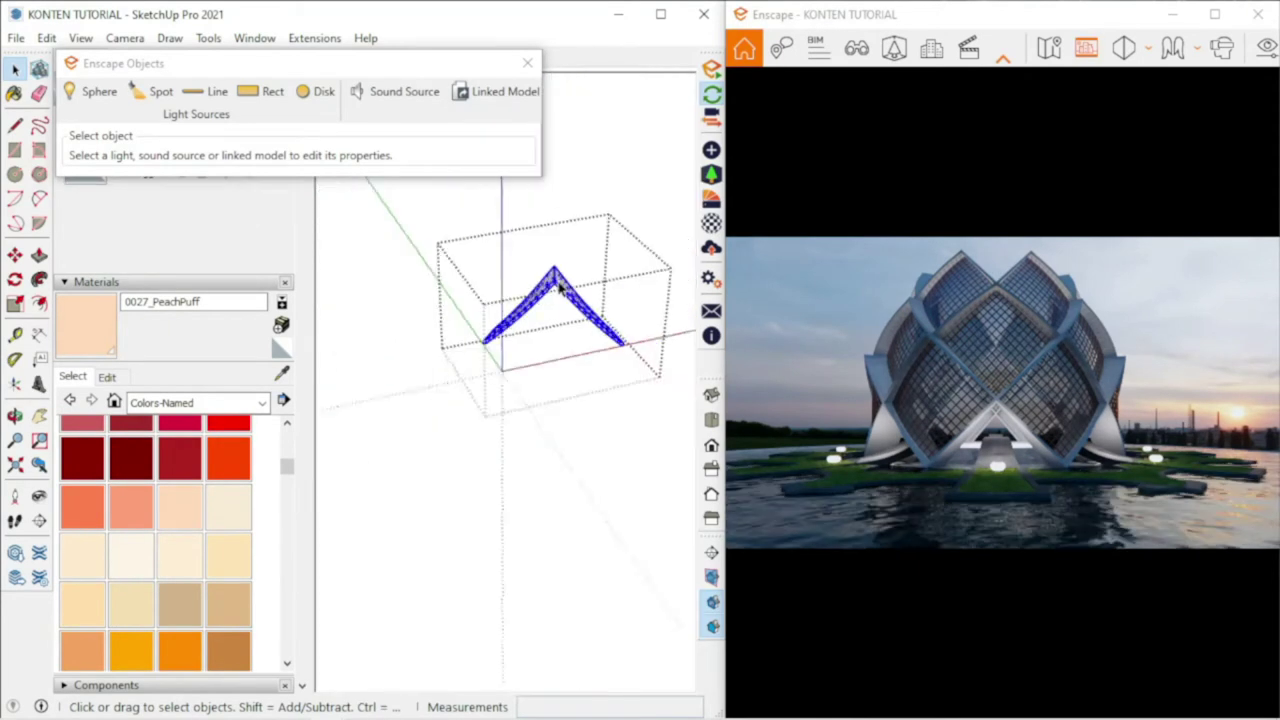
pyautogui.scroll(-5, 545, 400)
pyautogui.scroll(5, 541, 485)
pyautogui.scroll(4, 549, 533)
# - Copy the walkway sphere light to a higher spot along the entrance
pyautogui.click(549, 522)
pyautogui.press('m')
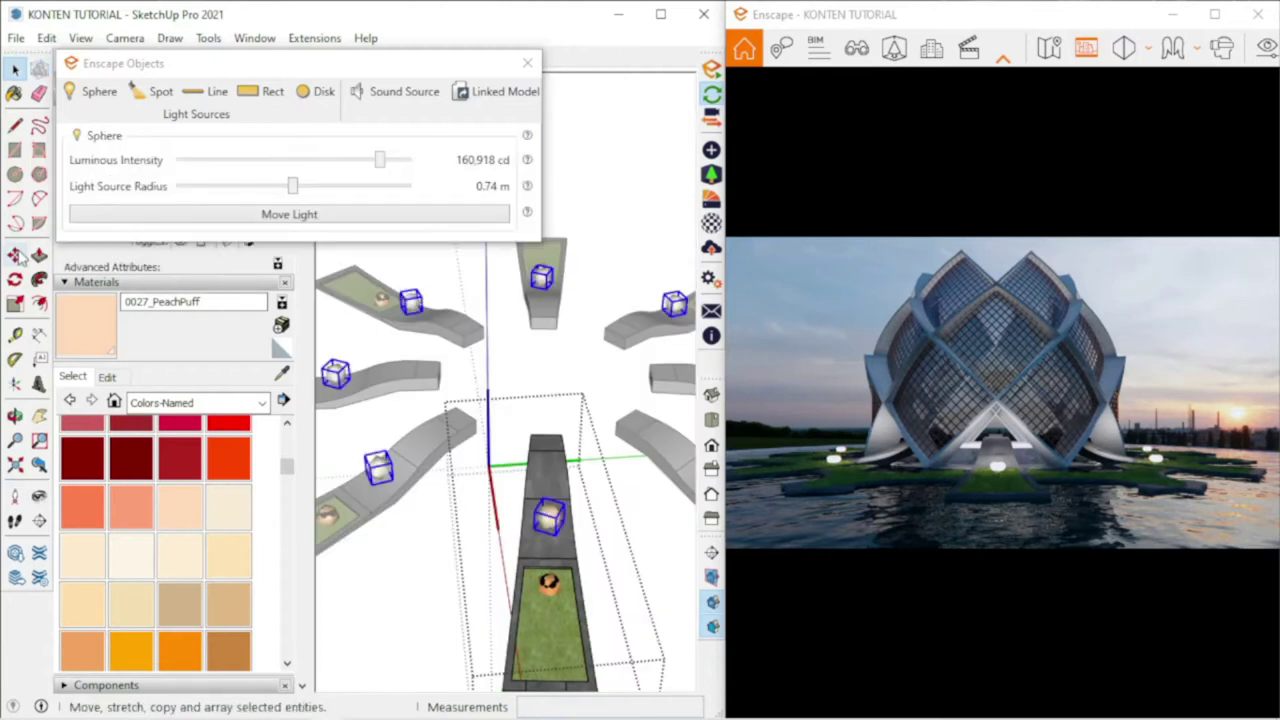
pyautogui.press('ctrl')
pyautogui.click(547, 517)
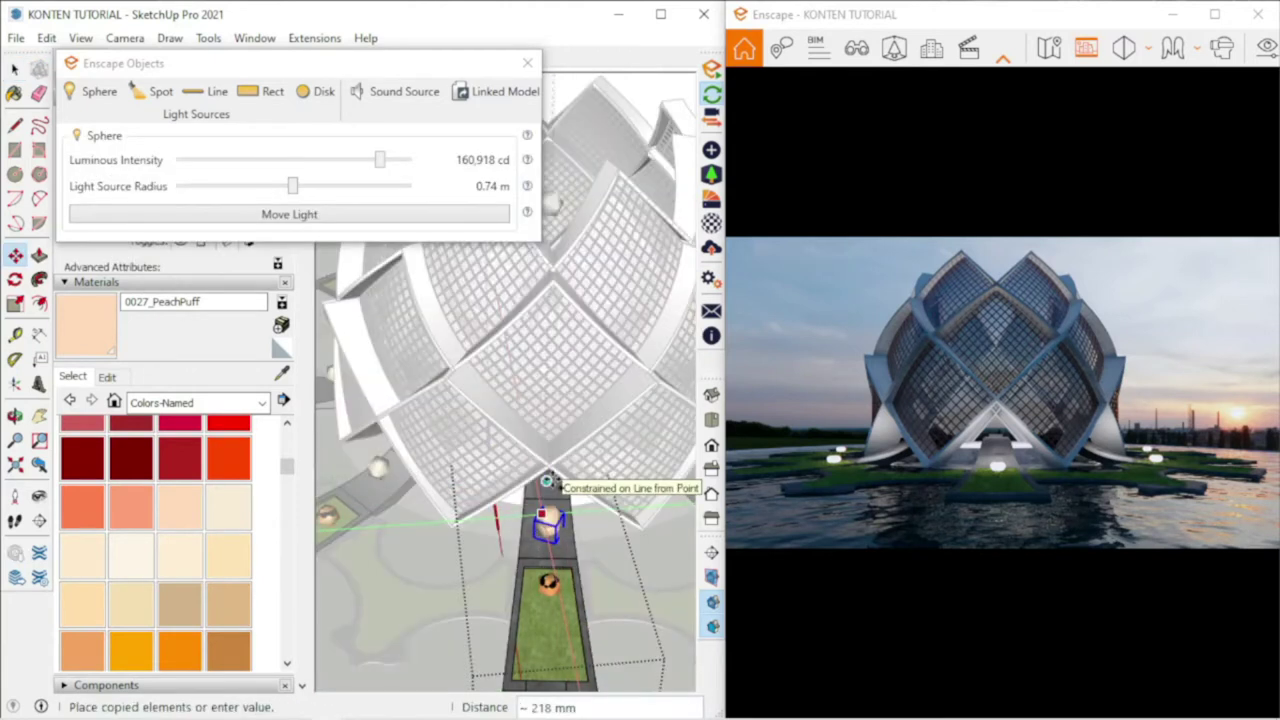
pyautogui.click(548, 228)
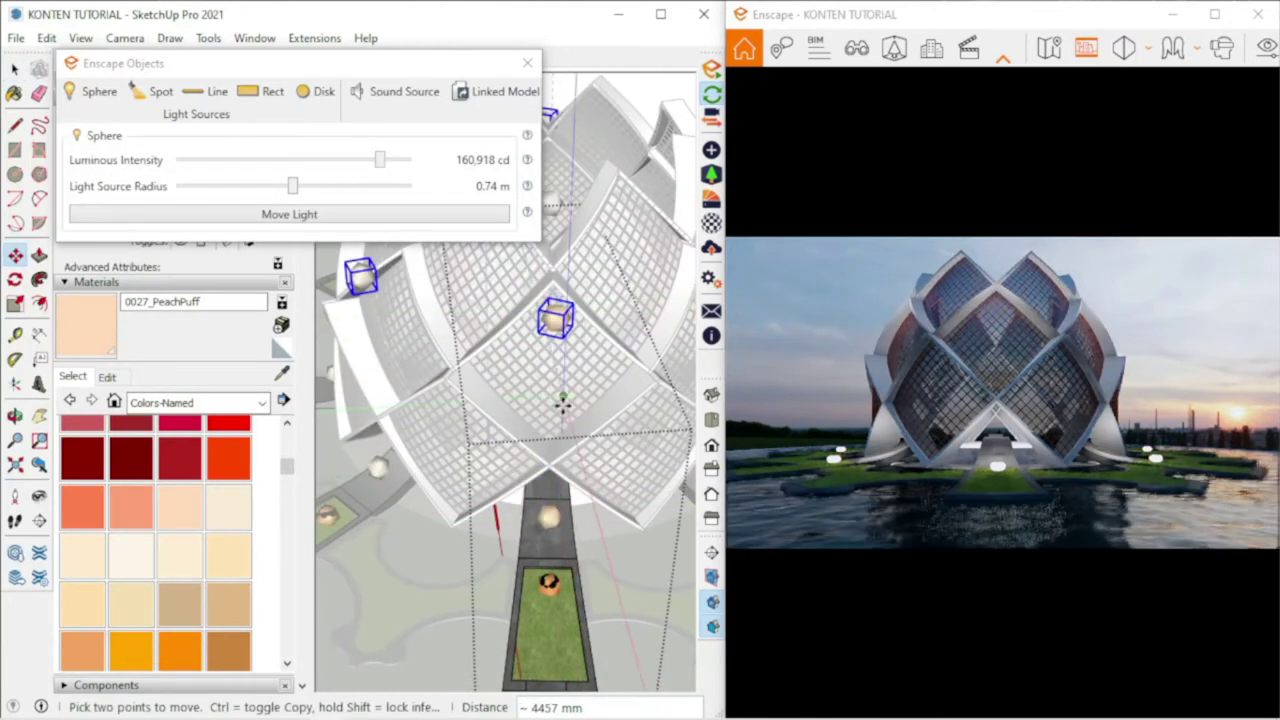
pyautogui.moveTo(563, 400); pyautogui.dragTo(543, 470, button='middle')
pyautogui.click(538, 638)
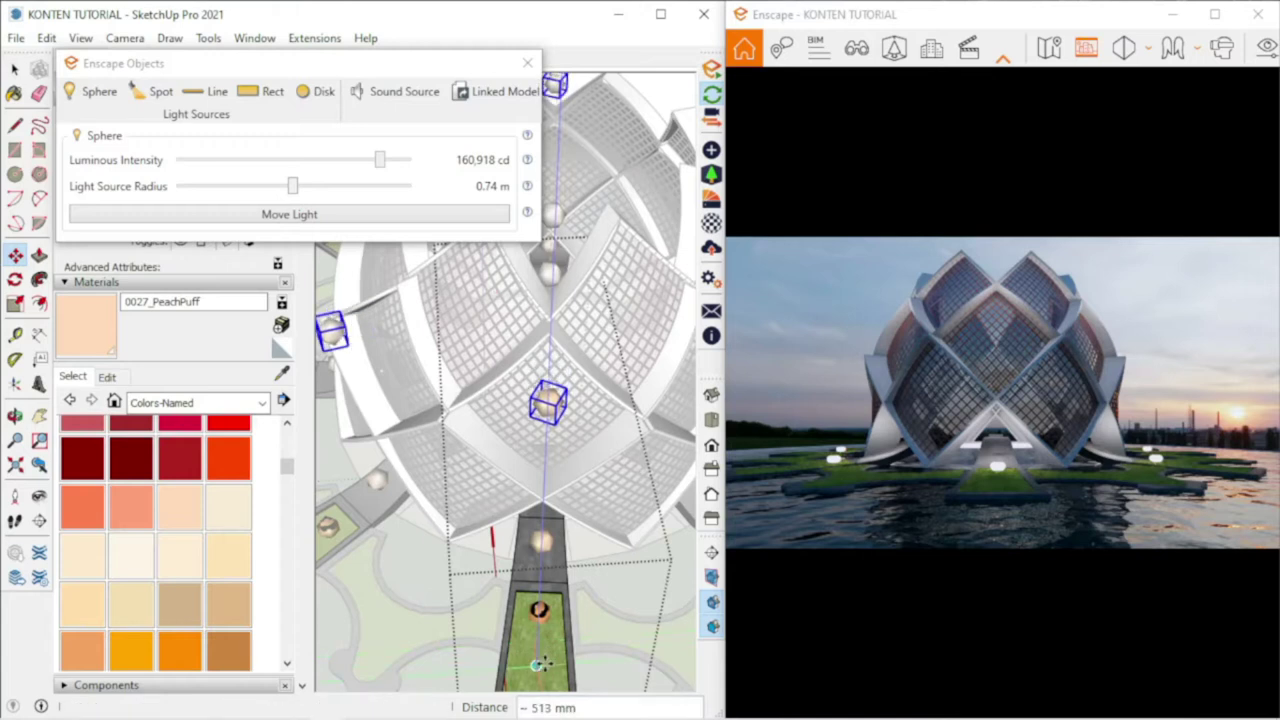
pyautogui.scroll(3, 538, 665)
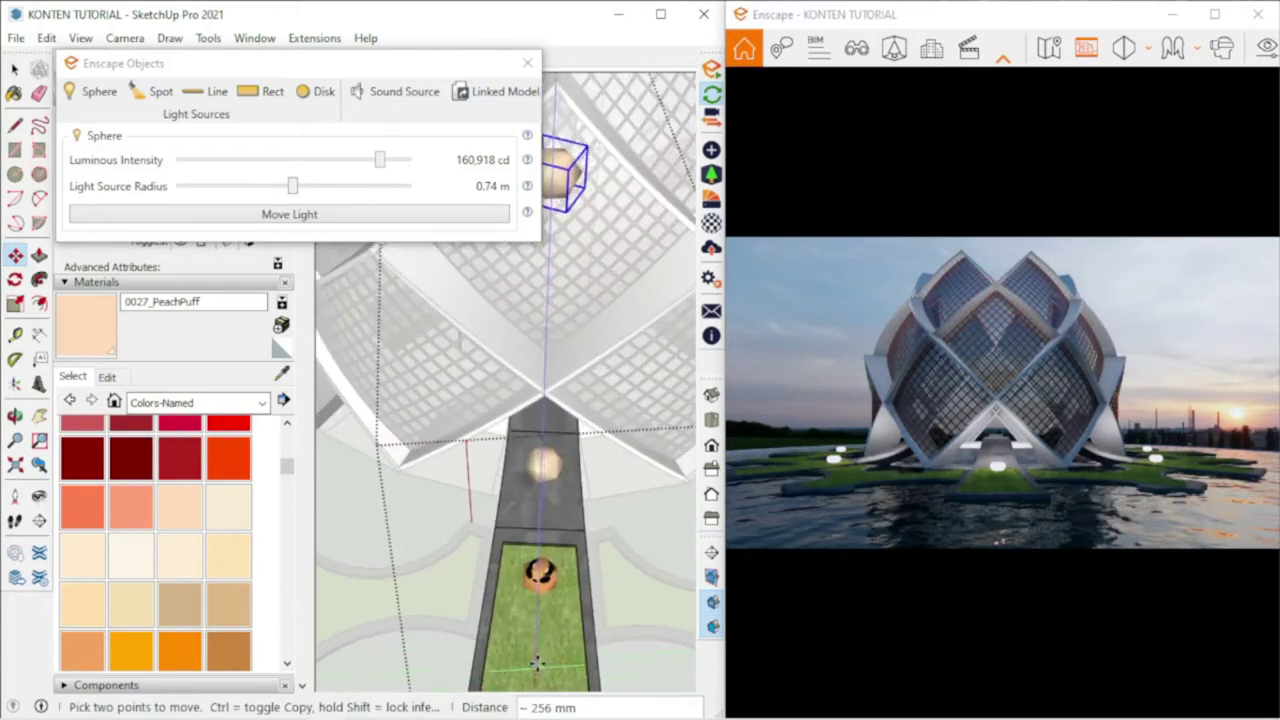
pyautogui.scroll(-5, 537, 658)
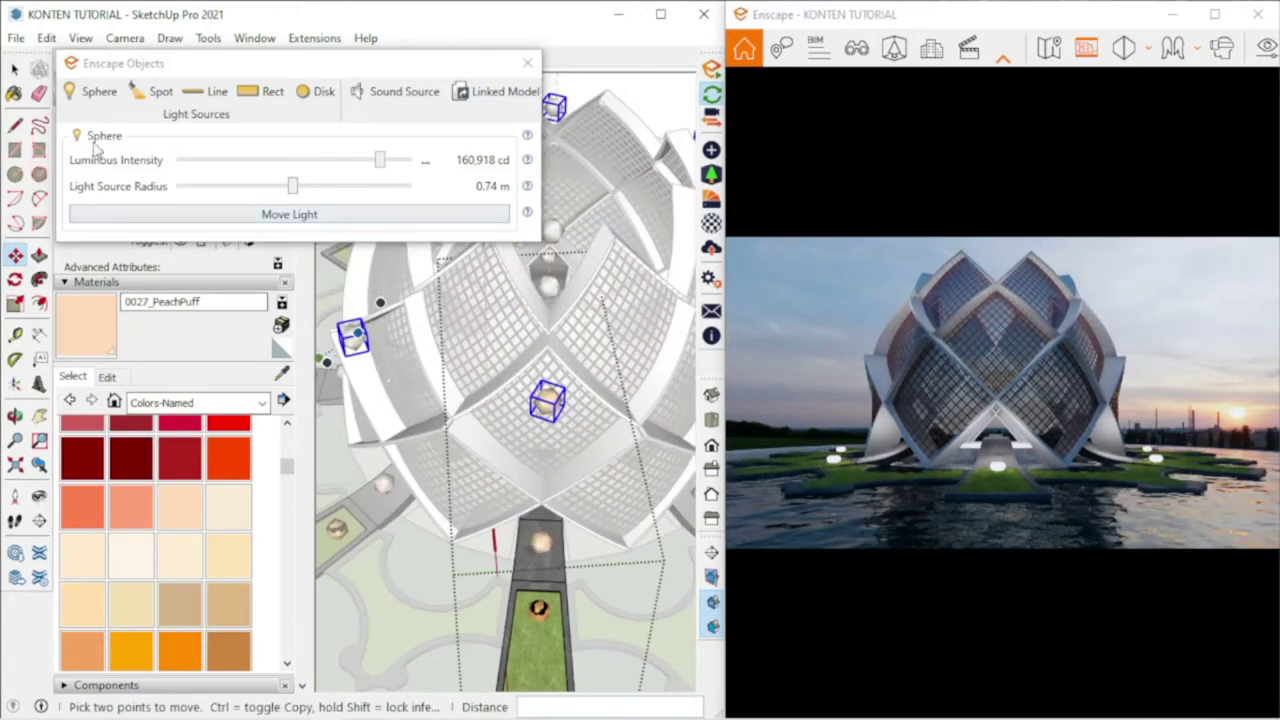
pyautogui.press('space')
# - Raise the sphere light's luminous intensity to about 412,404 cd
pyautogui.rightClick(548, 405)
pyautogui.press('Escape')
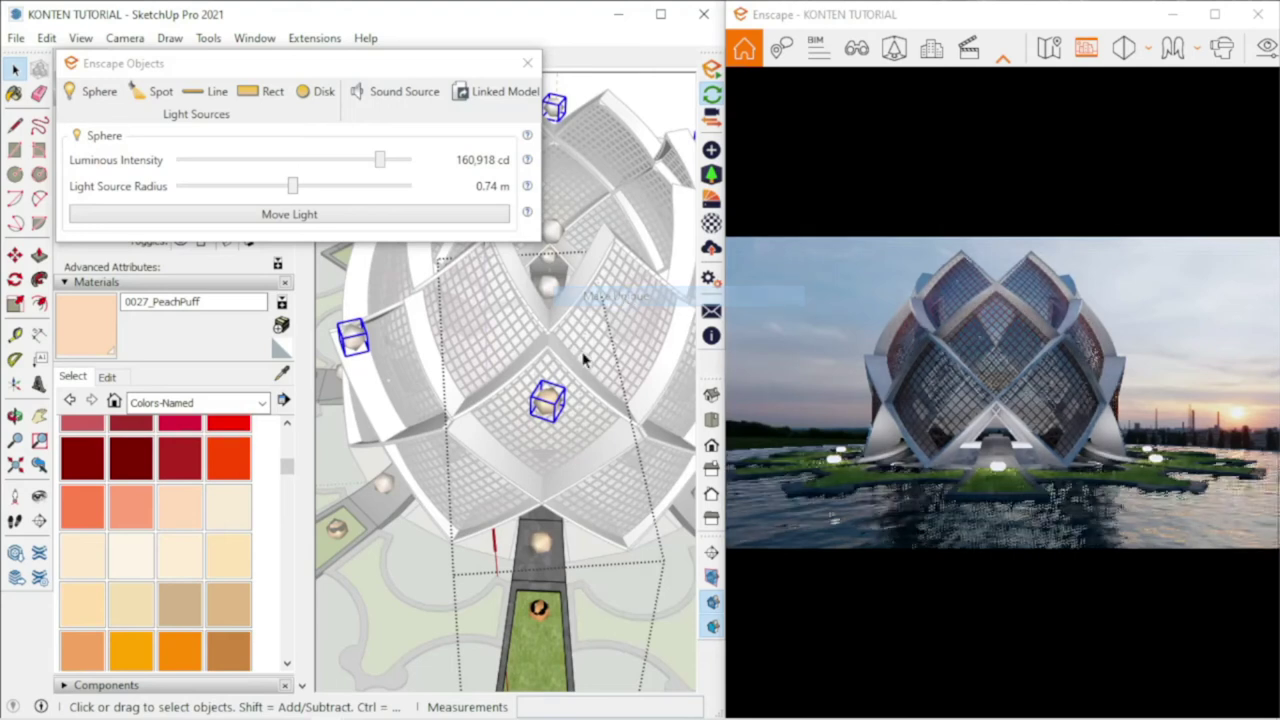
pyautogui.moveTo(380, 160); pyautogui.dragTo(400, 172)
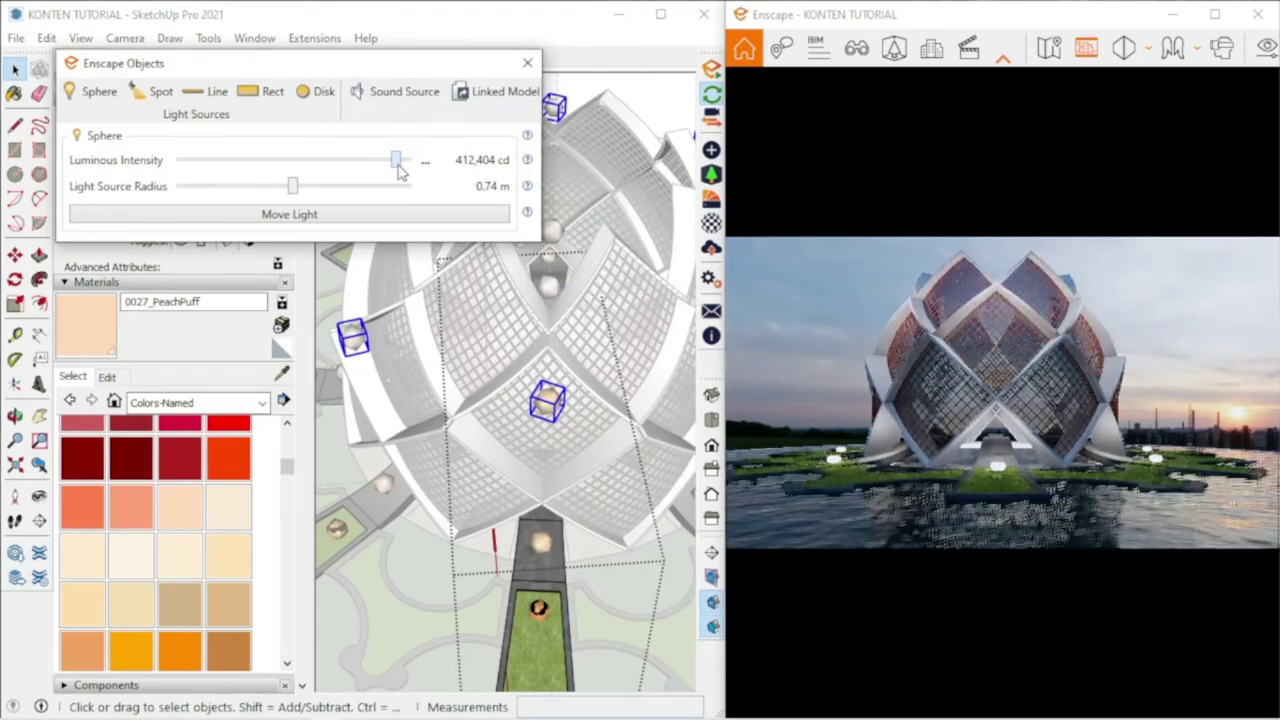
# - Paint the sphere lights OrangeRed, then Teal, and finally 0094_PowderBlue
pyautogui.moveTo(1000, 355); pyautogui.dragTo(1001, 381)
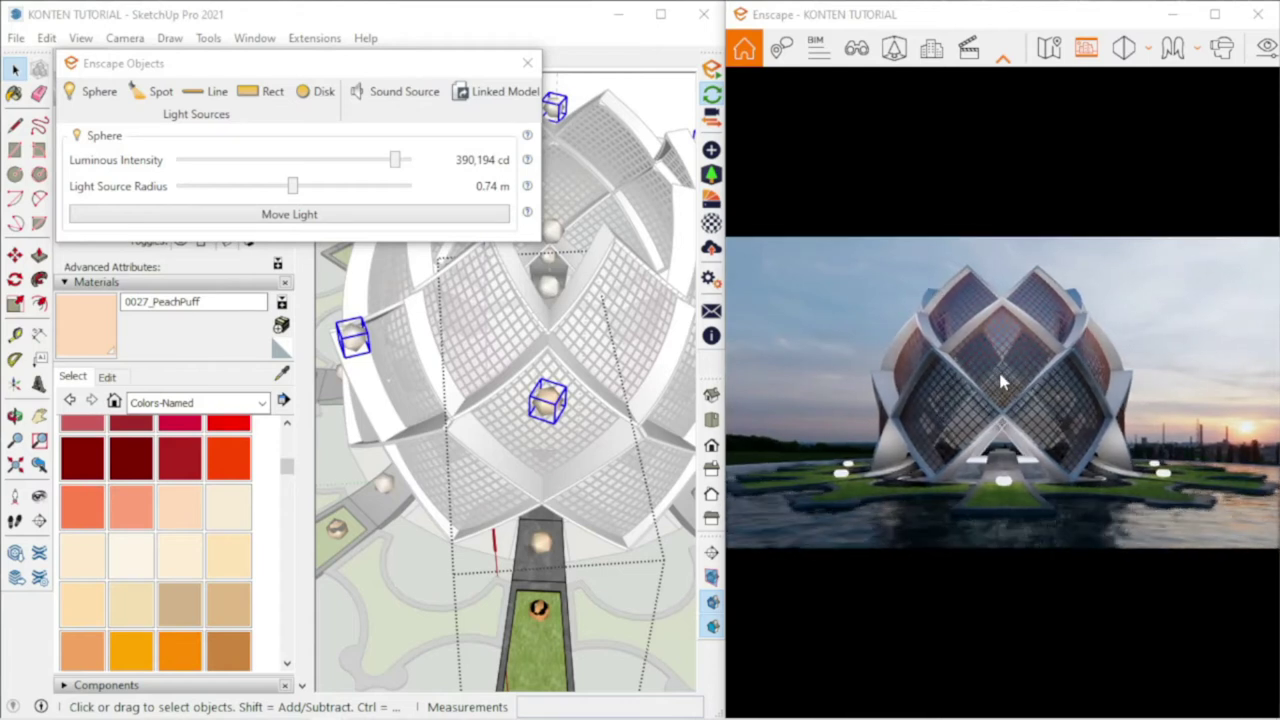
pyautogui.click(232, 462)
pyautogui.click(550, 397)
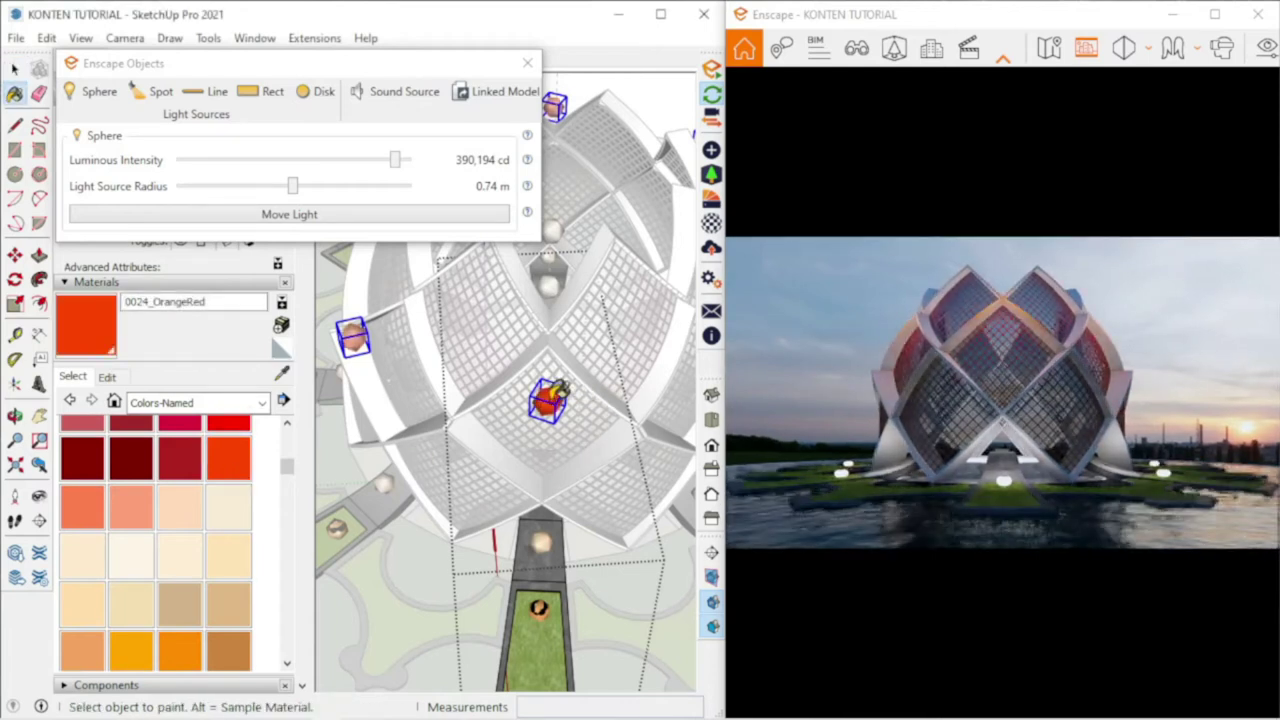
pyautogui.moveTo(287, 470); pyautogui.dragTo(286, 545)
pyautogui.click(180, 512)
pyautogui.click(548, 392)
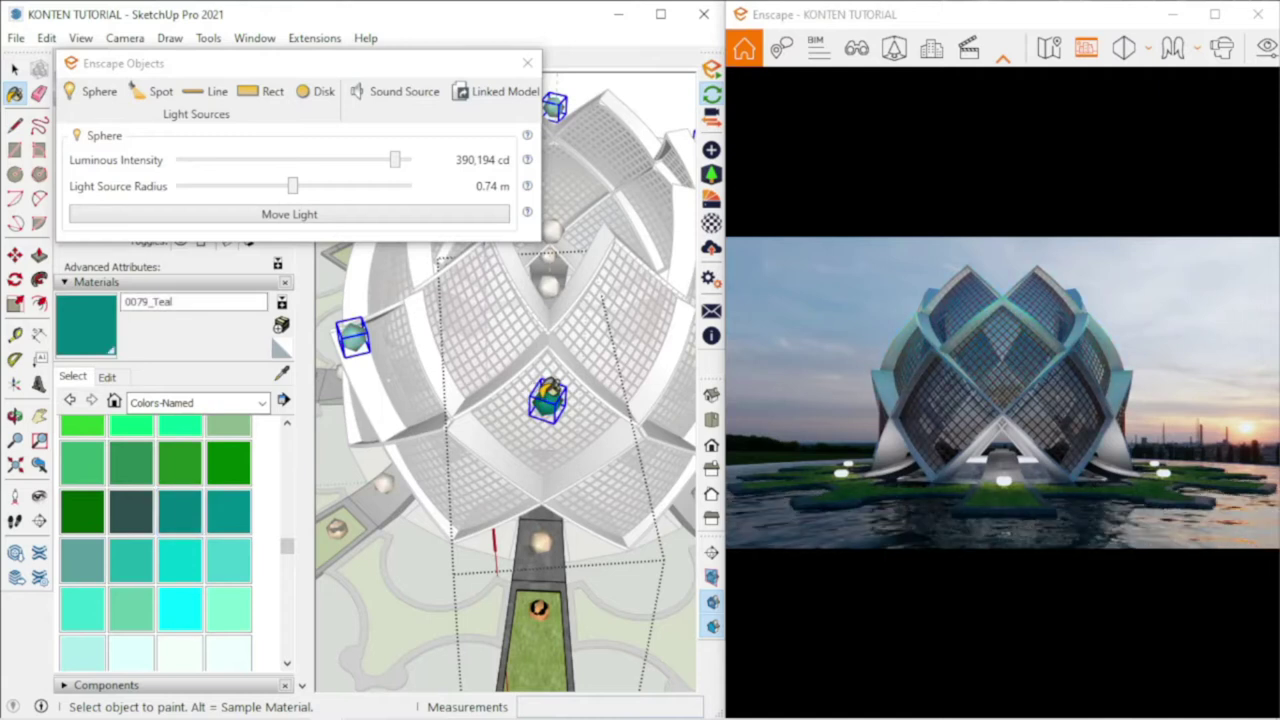
pyautogui.scroll(-2, 203, 567)
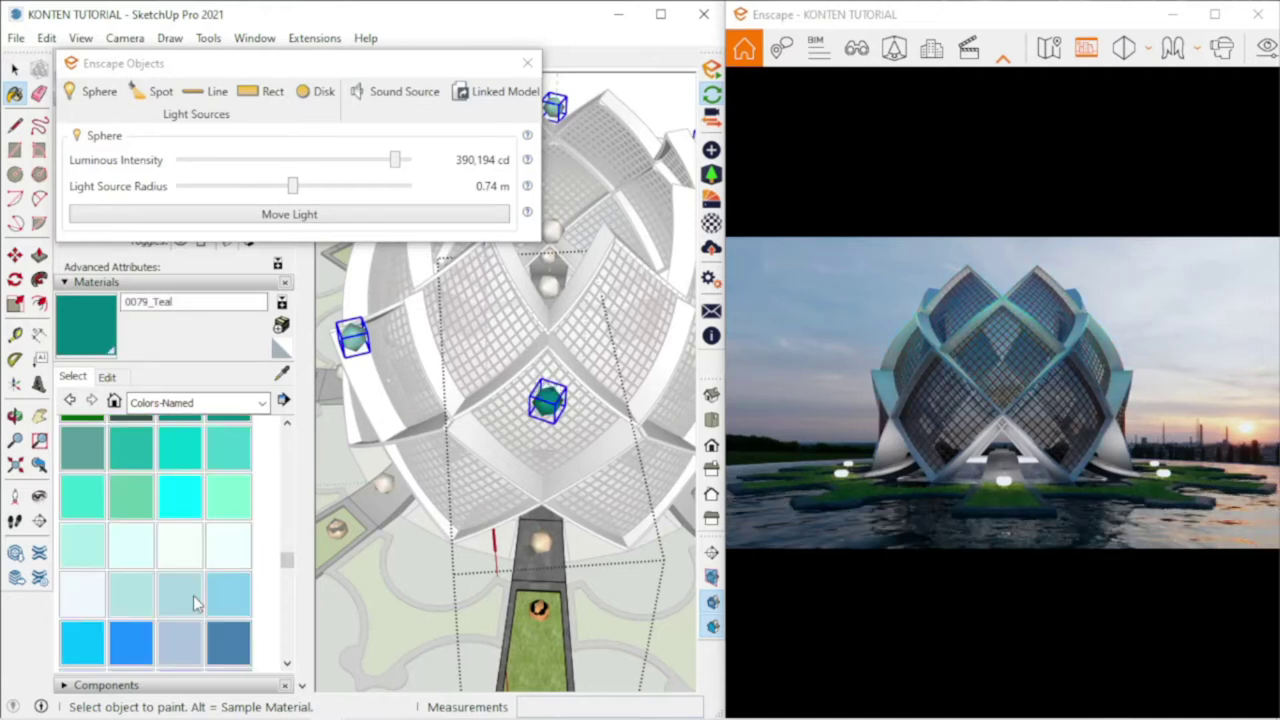
pyautogui.click(131, 595)
pyautogui.click(552, 395)
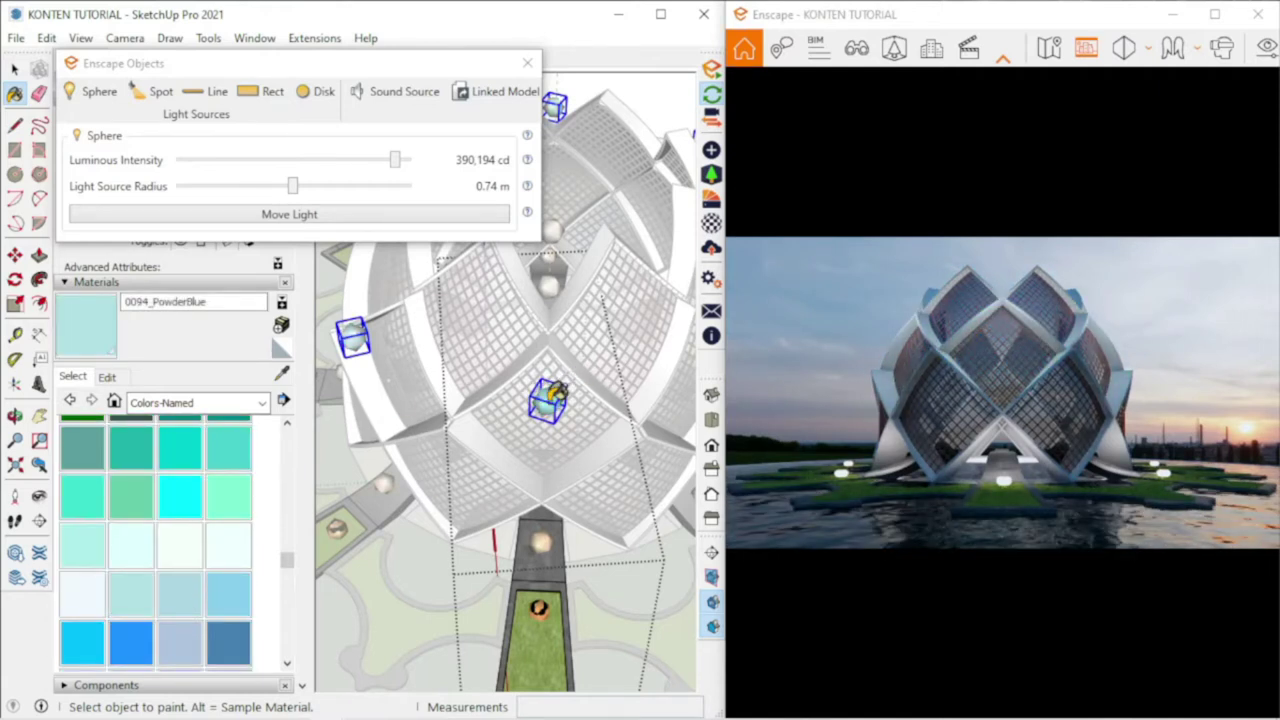
pyautogui.scroll(-3, 211, 533)
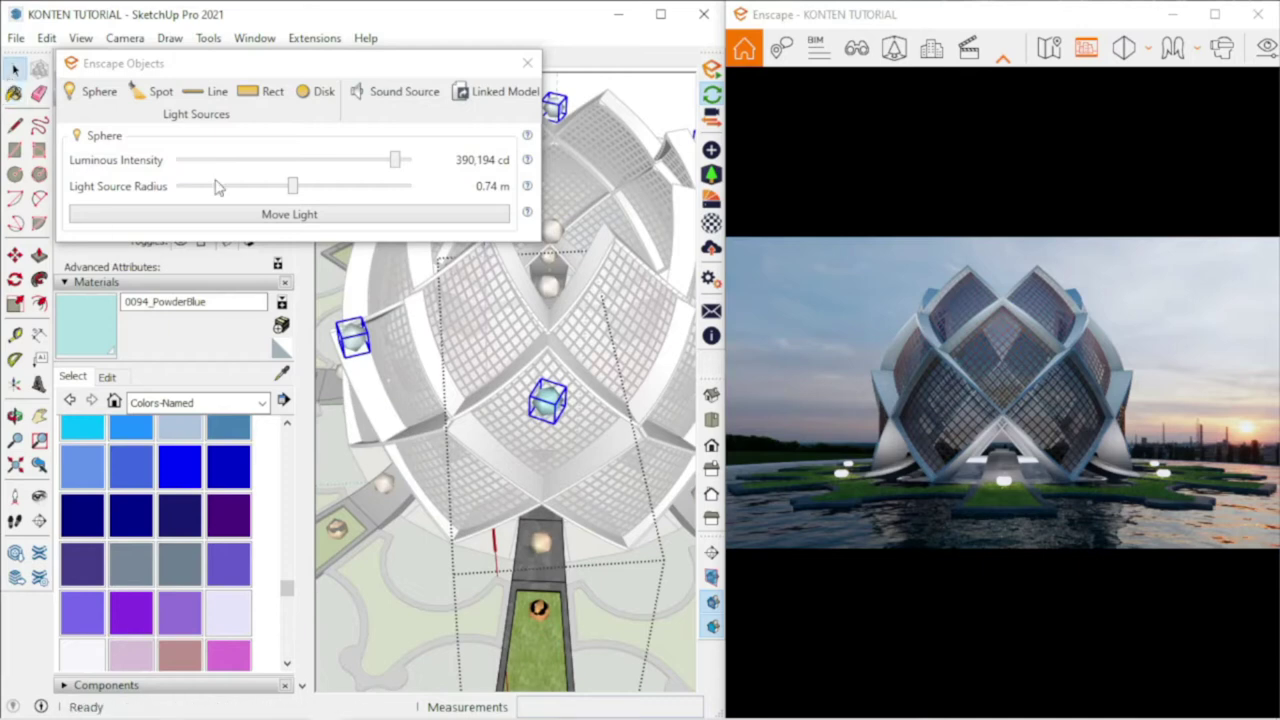
pyautogui.click(515, 388)
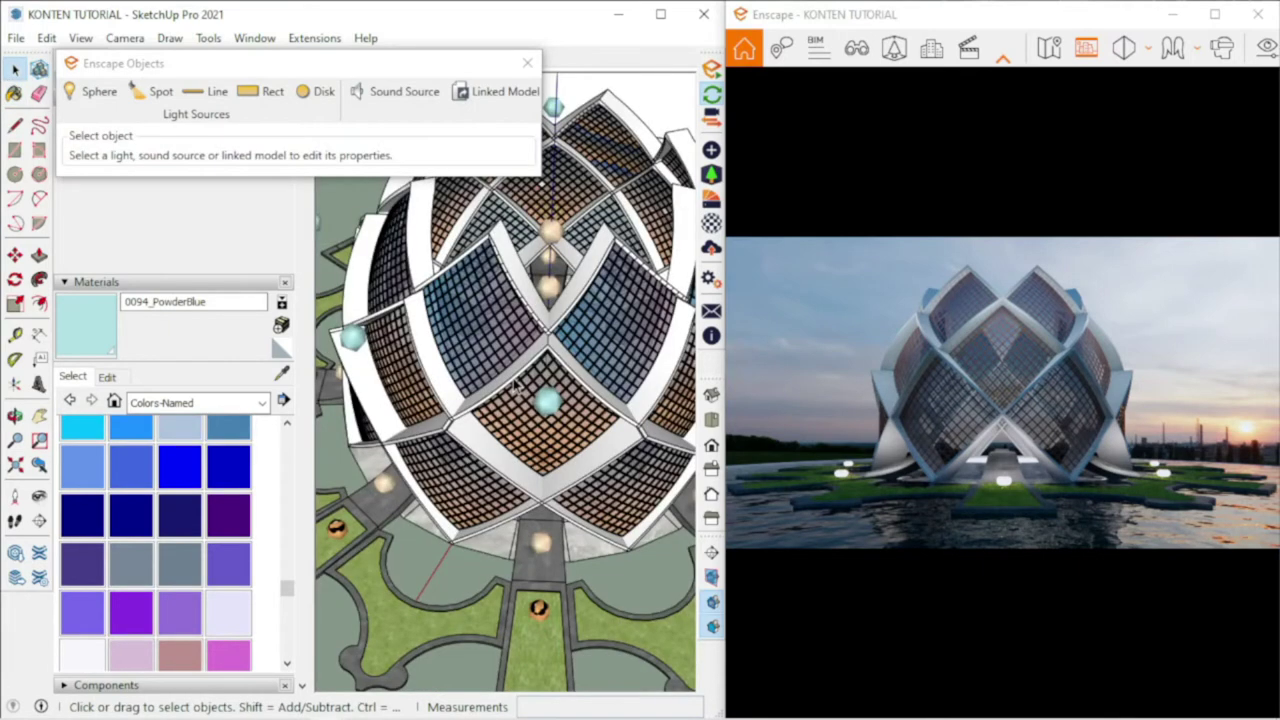
# - Inside the light group, Ctrl-copy a sphere light to a new spot
pyautogui.scroll(-3, 516, 388)
pyautogui.moveTo(516, 388); pyautogui.dragTo(388, 291, button='middle')
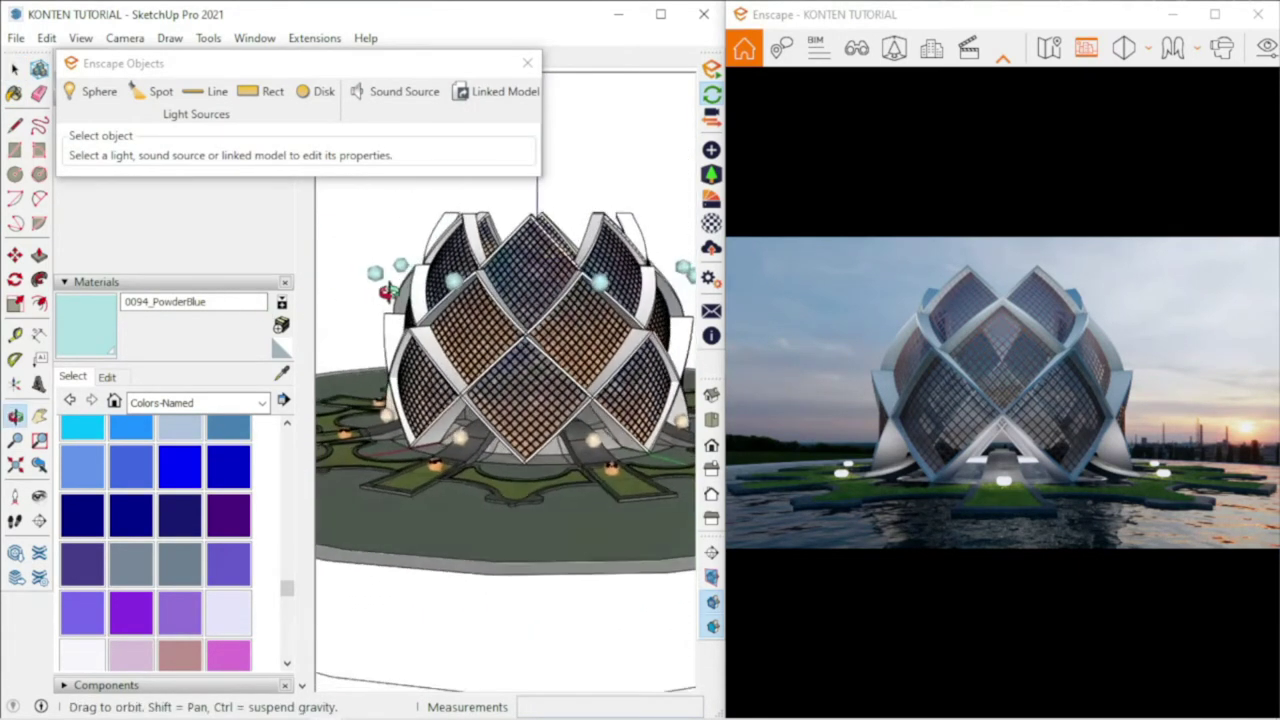
pyautogui.scroll(5, 480, 320)
pyautogui.doubleClick(455, 340)
pyautogui.press('m')
pyautogui.moveTo(455, 340); pyautogui.dragTo(449, 349, button='middle')
pyautogui.click(452, 358)
pyautogui.press('ctrl')
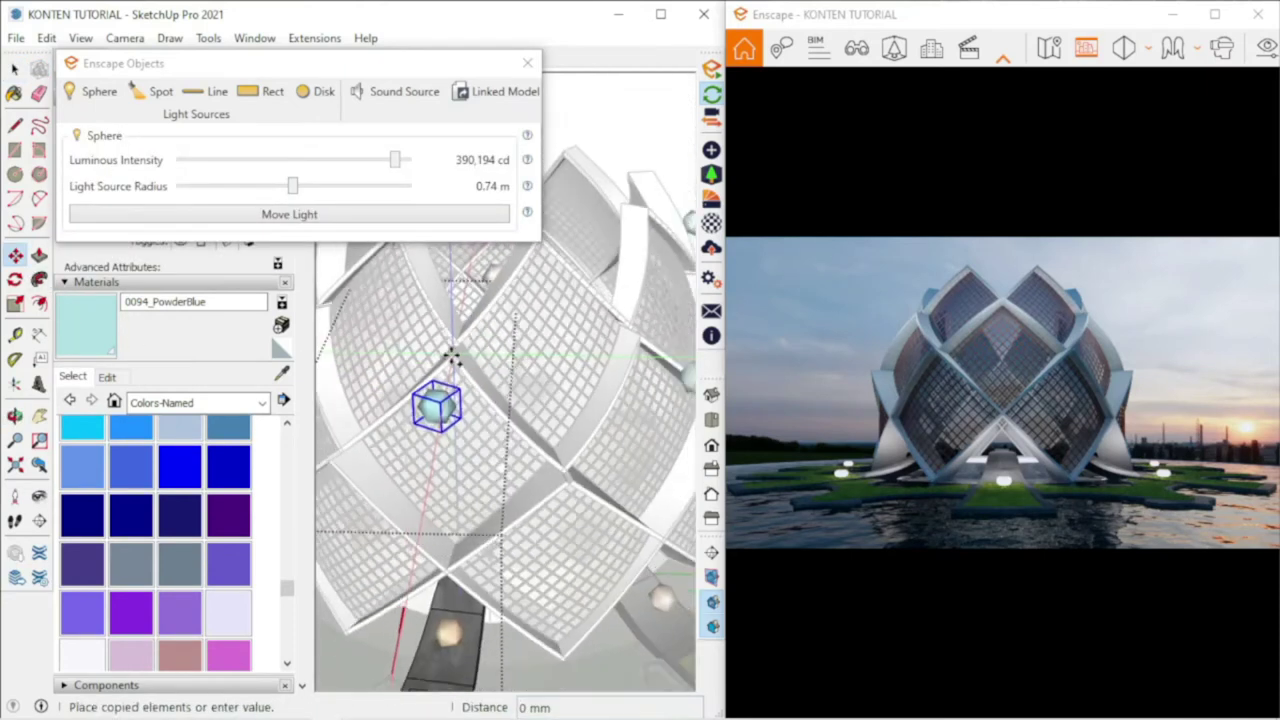
pyautogui.scroll(3, 460, 380)
pyautogui.scroll(3, 480, 420)
pyautogui.click(450, 388)
# - Move the copied light about 765 mm onto the petals near a seam, then exit the group
pyautogui.moveTo(450, 388)
pyautogui.mouseDown(button='middle')
pyautogui.moveTo(423, 491)
pyautogui.moveTo(403, 491)
pyautogui.mouseUp(button='middle')
pyautogui.click(403, 491)
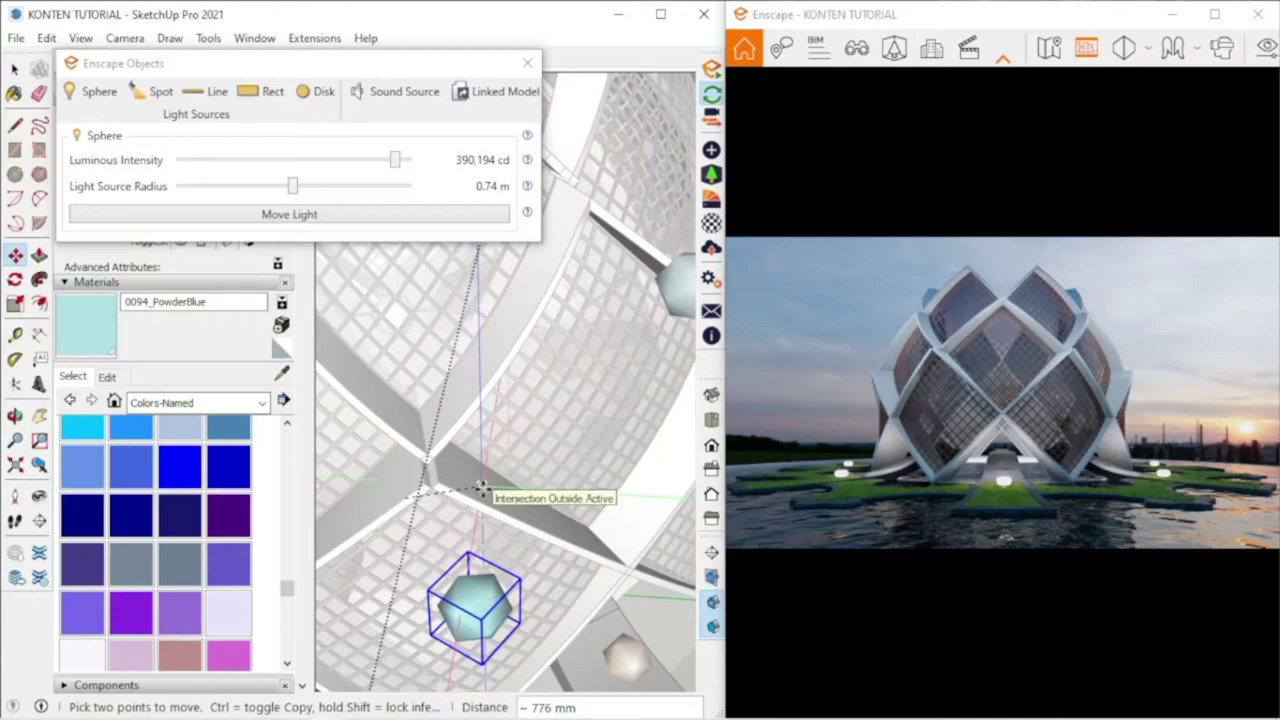
pyautogui.moveTo(423, 486)
pyautogui.mouseDown(button='middle')
pyautogui.moveTo(470, 512)
pyautogui.moveTo(494, 423)
pyautogui.mouseUp(button='middle')
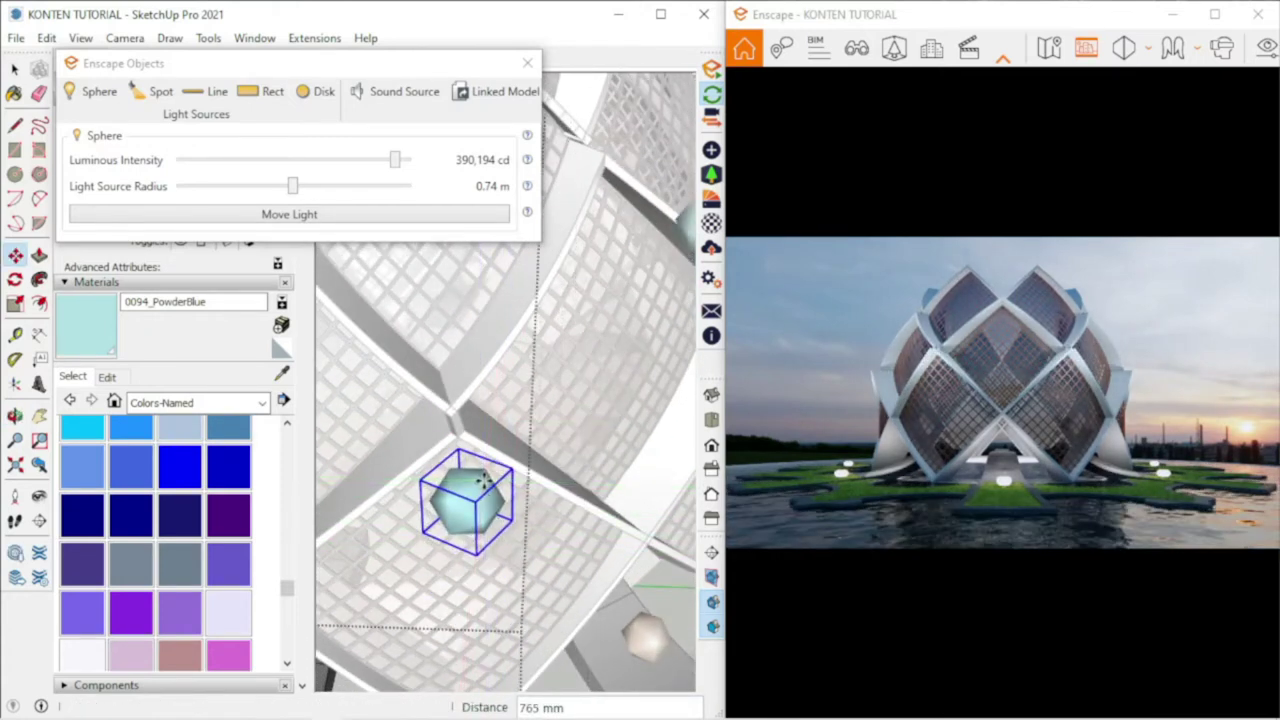
pyautogui.click(484, 480)
pyautogui.press('space')
pyautogui.press('Escape')
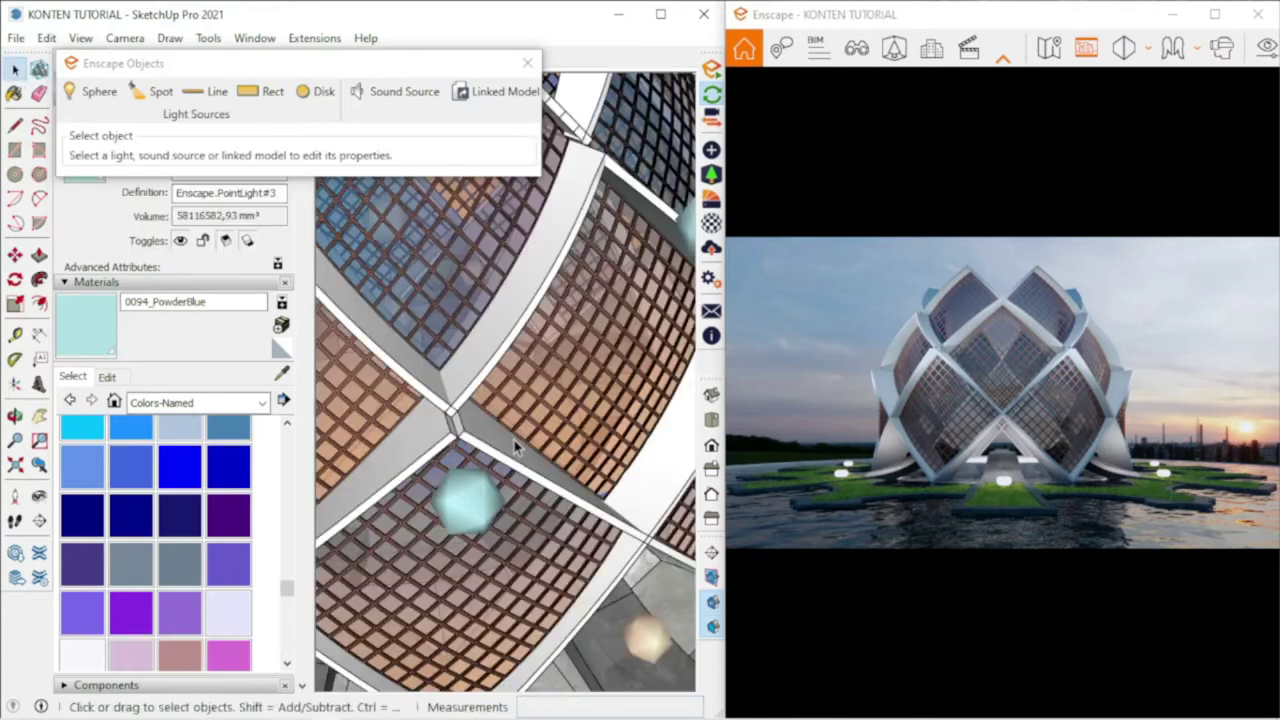
pyautogui.scroll(-8, 547, 429)
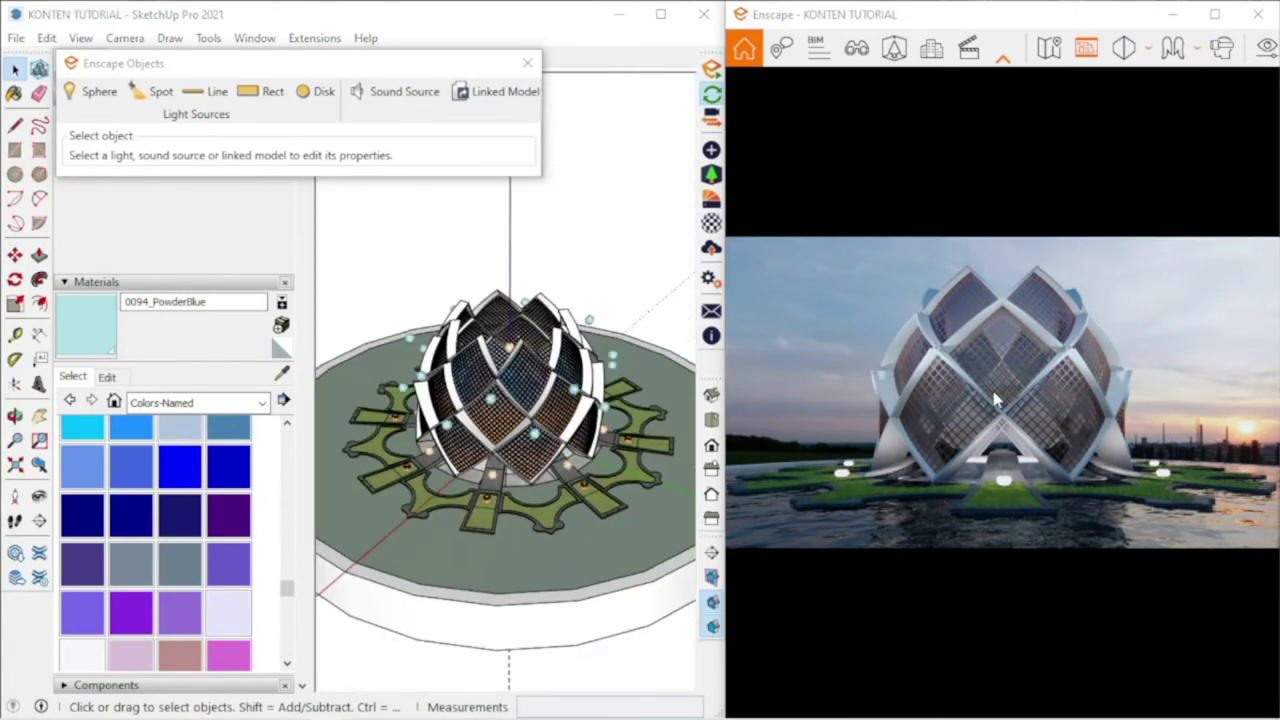
# - Rotate the Enscape skybox to 135° in Visual Settings
pyautogui.click(1265, 48)
pyautogui.click(257, 84)
pyautogui.moveTo(448, 390)
pyautogui.mouseDown()
pyautogui.moveTo(413, 391)
pyautogui.moveTo(428, 389)
pyautogui.mouseUp()
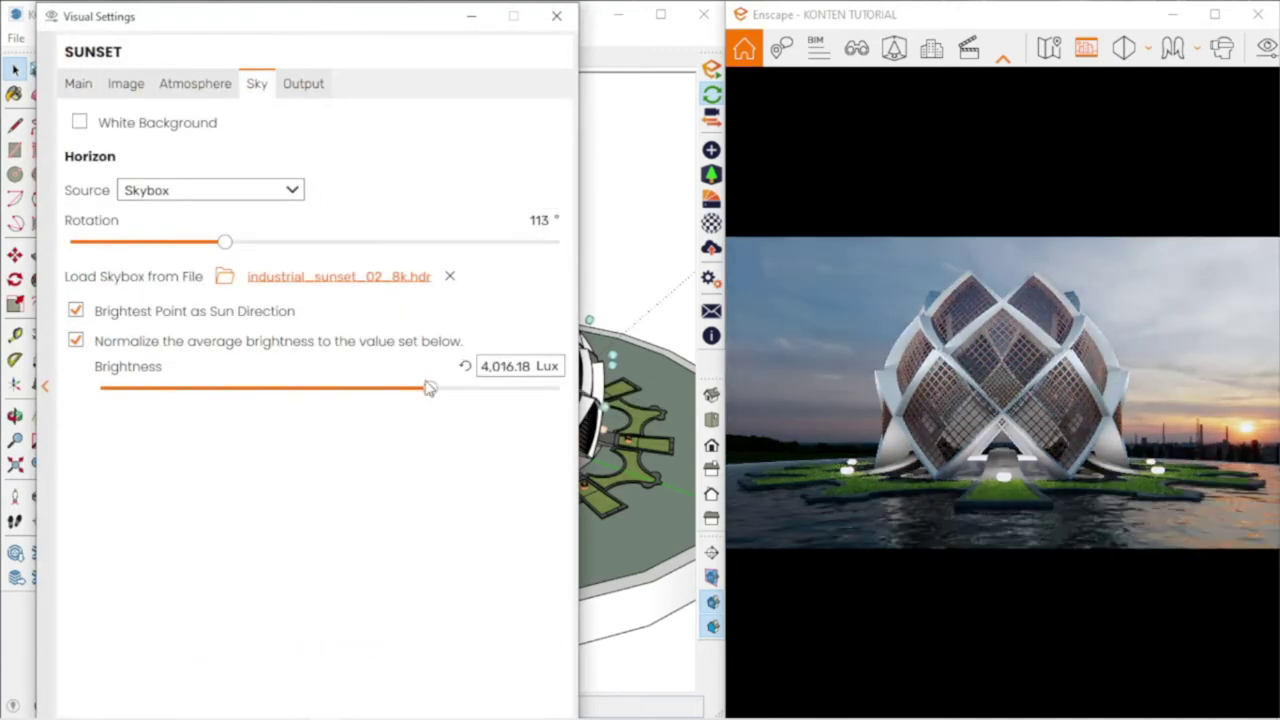
pyautogui.moveTo(232, 249)
pyautogui.mouseDown()
pyautogui.moveTo(209, 245)
pyautogui.moveTo(256, 245)
pyautogui.mouseUp()
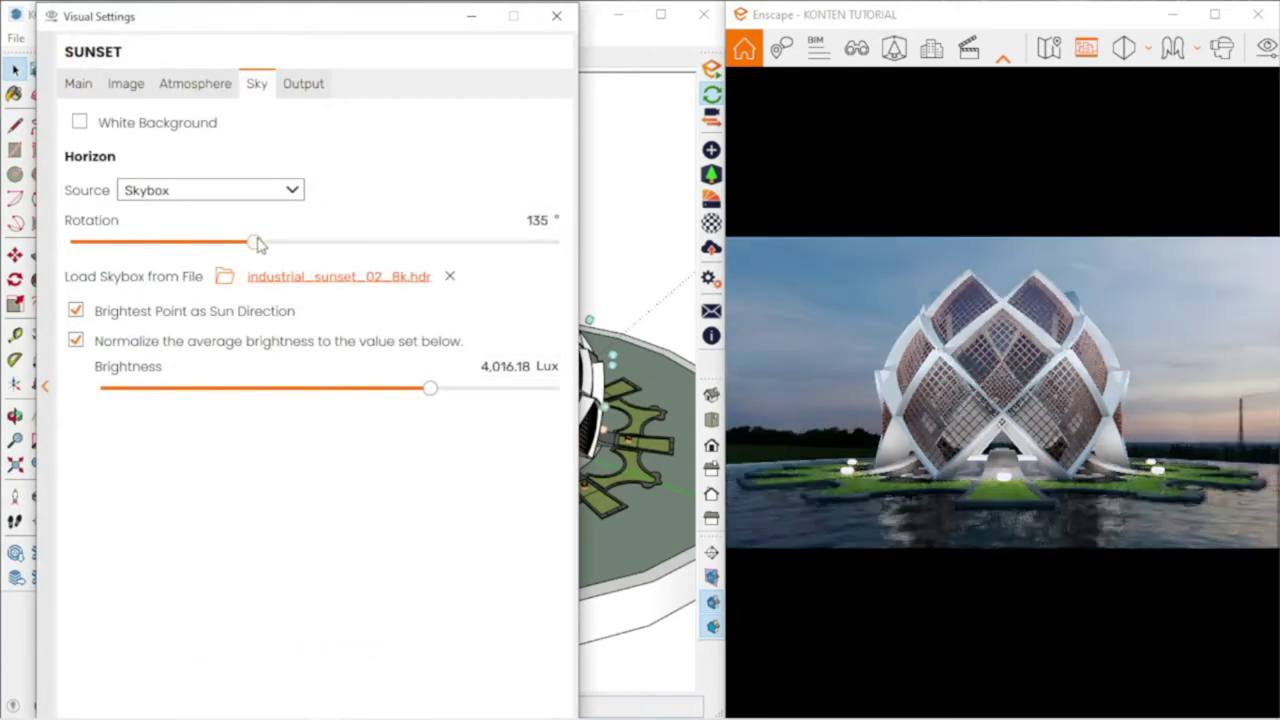
# - Set Atmosphere sun brightness 121%, artificial light 58% and ambient brightness 79%
pyautogui.click(195, 84)
pyautogui.moveTo(71, 341)
pyautogui.mouseDown()
pyautogui.moveTo(285, 341)
pyautogui.moveTo(186, 341)
pyautogui.mouseUp()
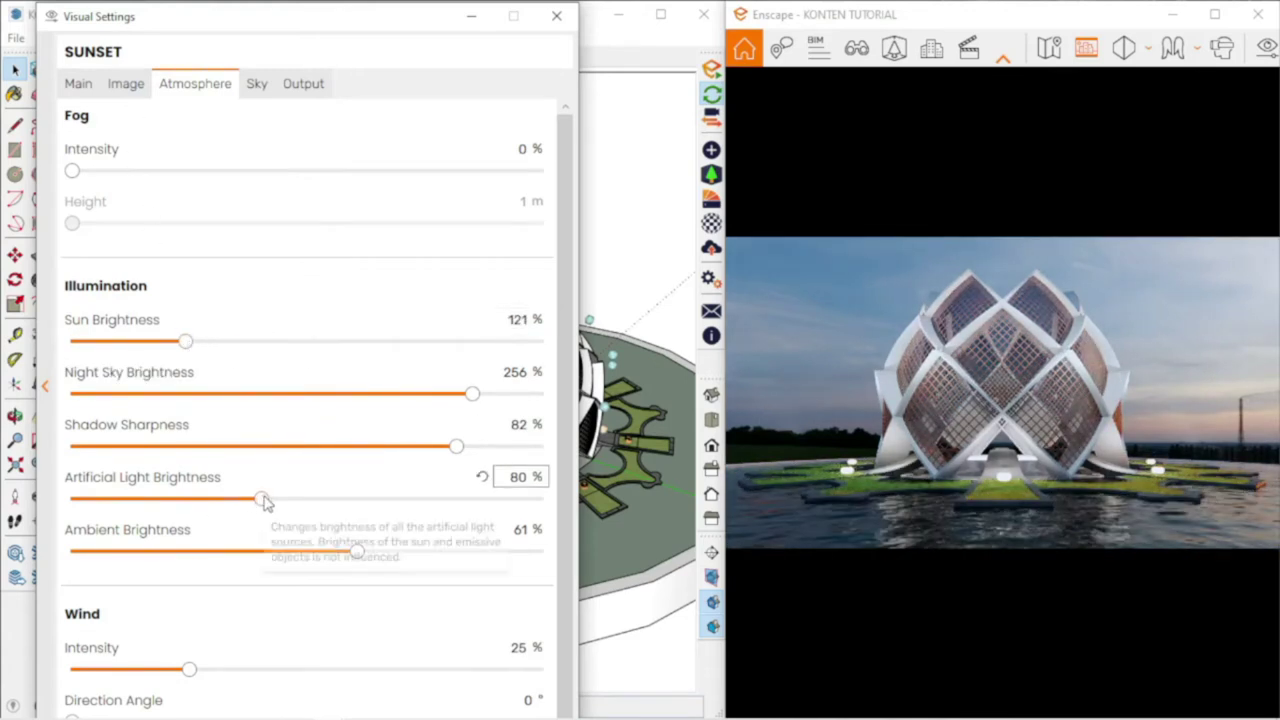
pyautogui.moveTo(262, 498); pyautogui.dragTo(212, 499)
pyautogui.moveTo(356, 551)
pyautogui.mouseDown()
pyautogui.moveTo(503, 550)
pyautogui.moveTo(143, 551)
pyautogui.moveTo(555, 549)
pyautogui.moveTo(245, 551)
pyautogui.moveTo(443, 551)
pyautogui.mouseUp()
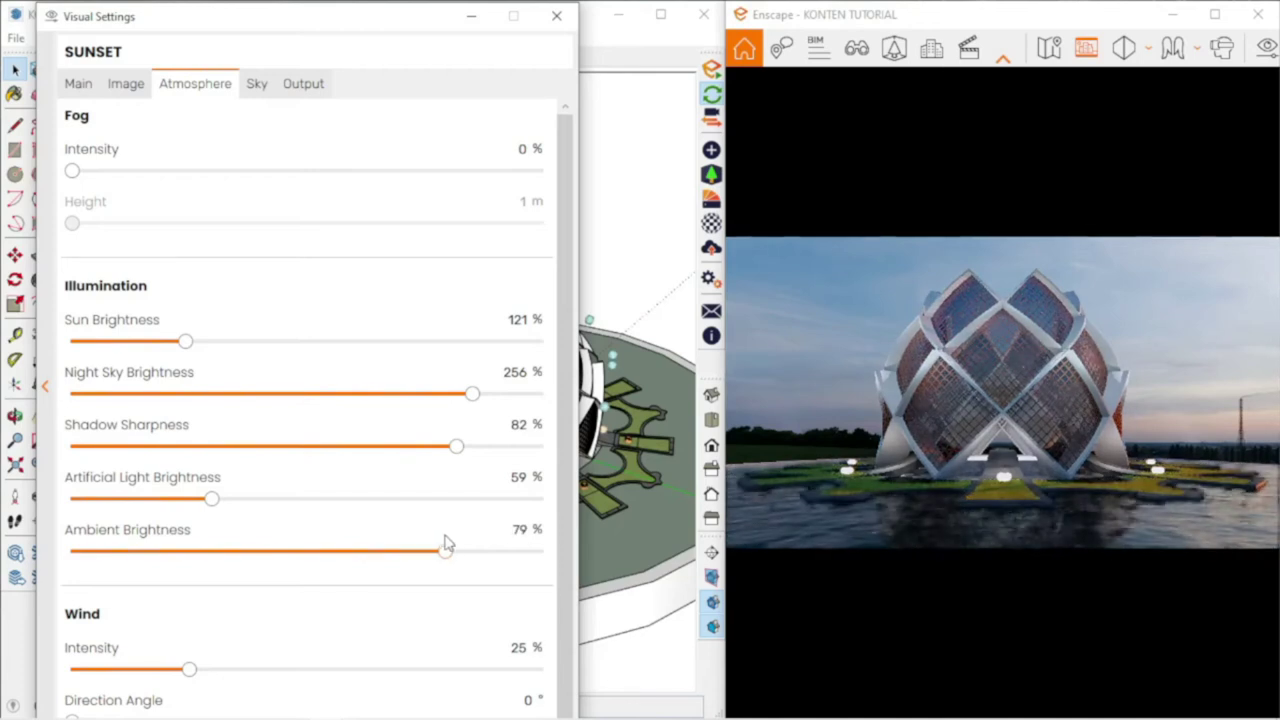
pyautogui.moveTo(210, 499)
pyautogui.mouseDown()
pyautogui.moveTo(166, 500)
pyautogui.moveTo(250, 500)
pyautogui.moveTo(210, 500)
pyautogui.mouseUp()
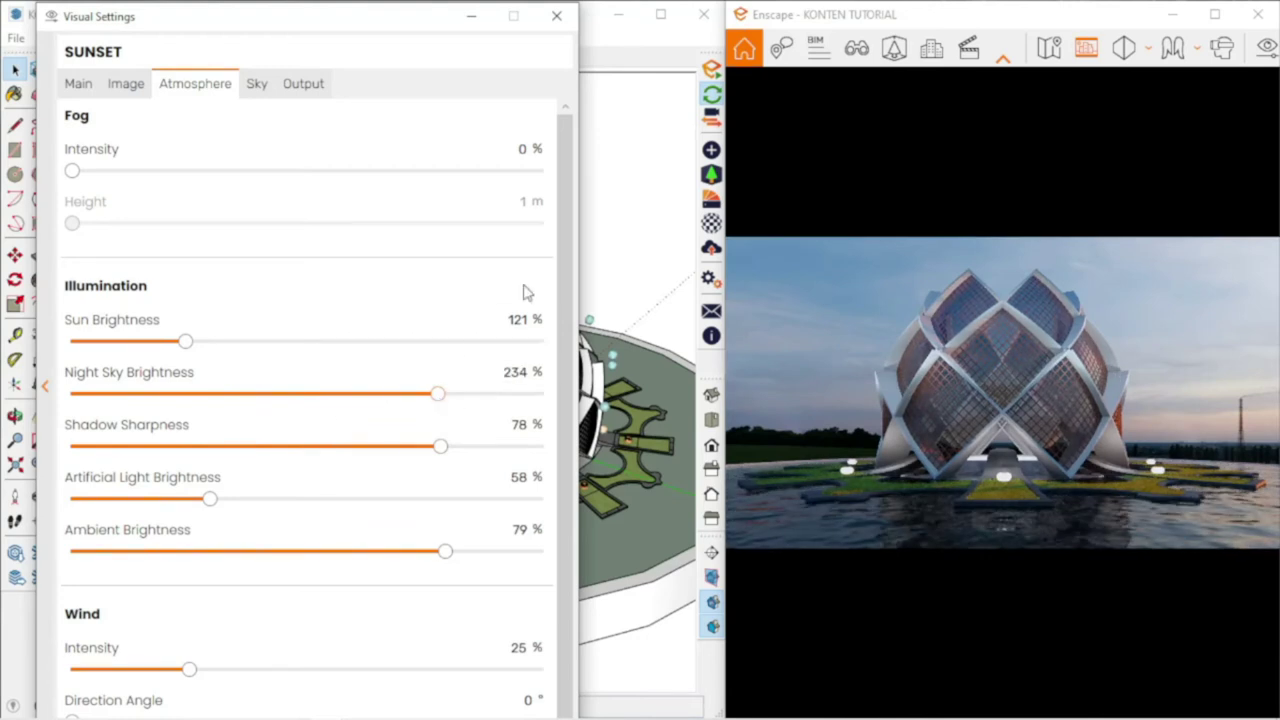
# - Turn the skybox to 104° with 3,779.94 Lux brightness and close Visual Settings
pyautogui.click(556, 16)
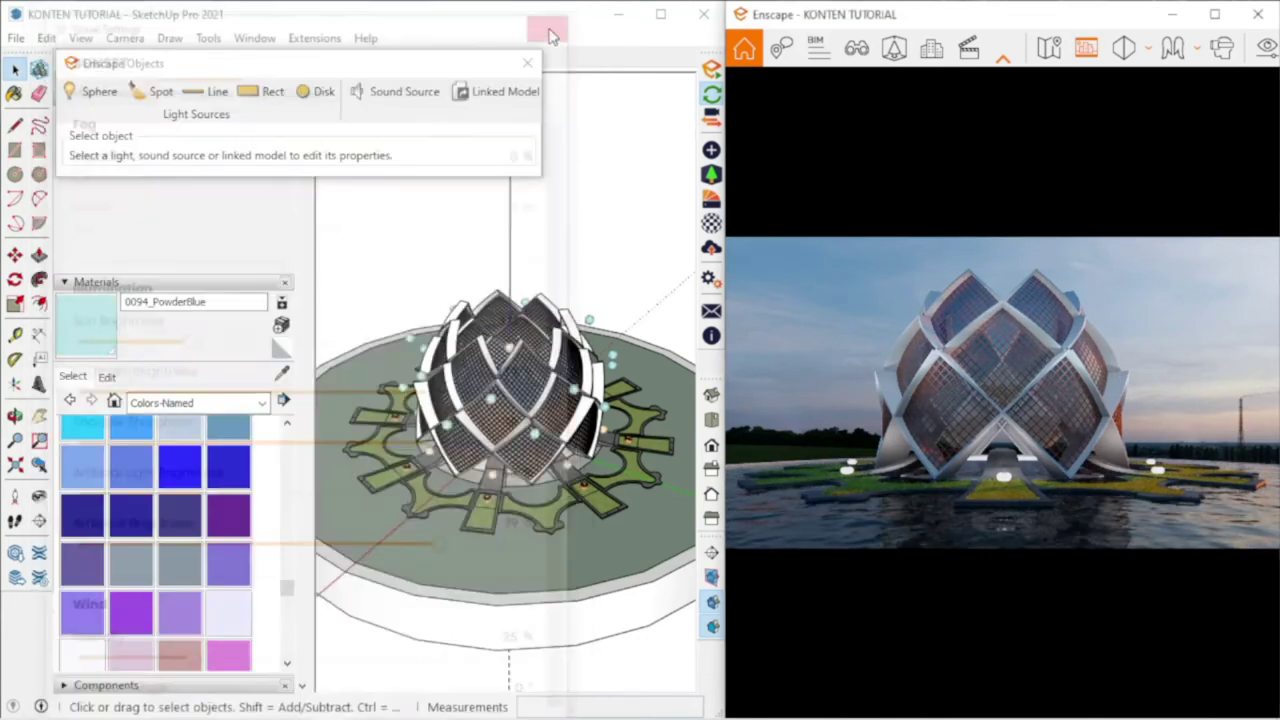
pyautogui.scroll(5, 505, 400)
pyautogui.moveTo(550, 441); pyautogui.dragTo(505, 457, button='middle')
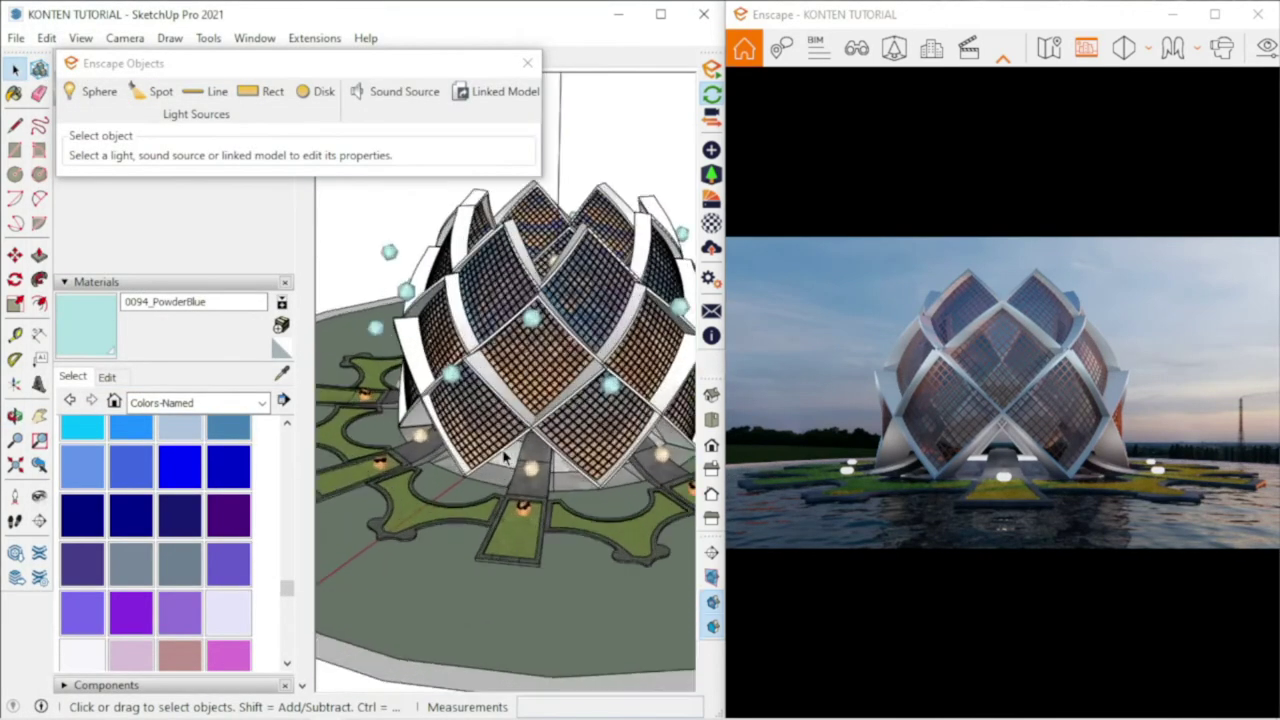
pyautogui.click(1221, 47)
pyautogui.click(257, 83)
pyautogui.moveTo(257, 250)
pyautogui.mouseDown()
pyautogui.moveTo(146, 243)
pyautogui.moveTo(489, 251)
pyautogui.moveTo(283, 265)
pyautogui.moveTo(132, 248)
pyautogui.moveTo(287, 248)
pyautogui.moveTo(215, 250)
pyautogui.moveTo(212, 263)
pyautogui.mouseUp()
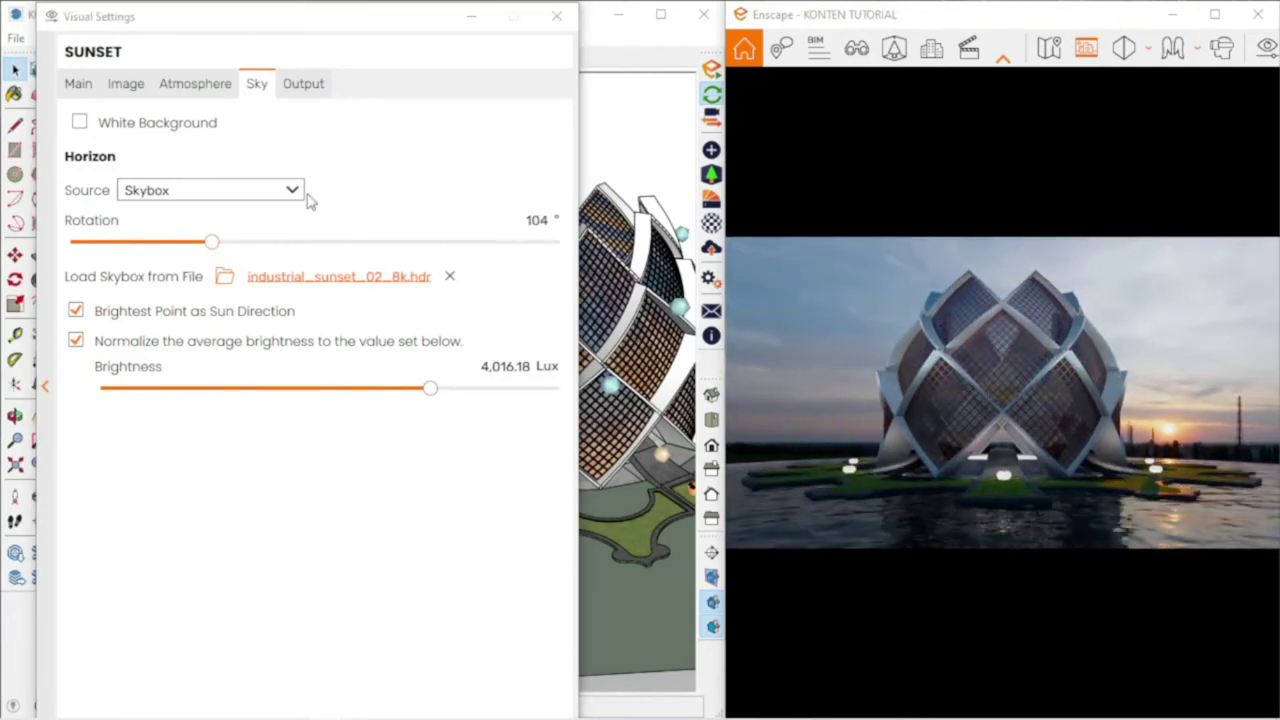
pyautogui.moveTo(433, 391)
pyautogui.mouseDown()
pyautogui.moveTo(503, 387)
pyautogui.moveTo(346, 371)
pyautogui.moveTo(435, 355)
pyautogui.mouseUp()
pyautogui.click(556, 16)
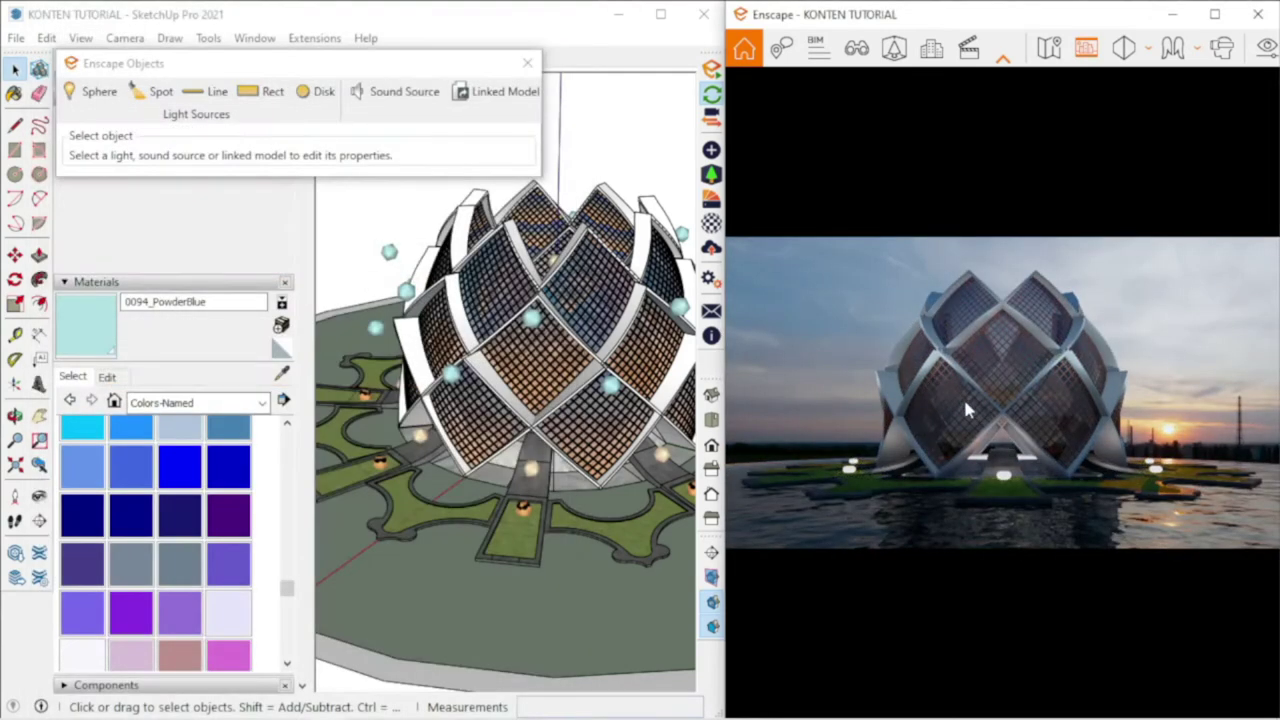
pyautogui.click(960, 397)
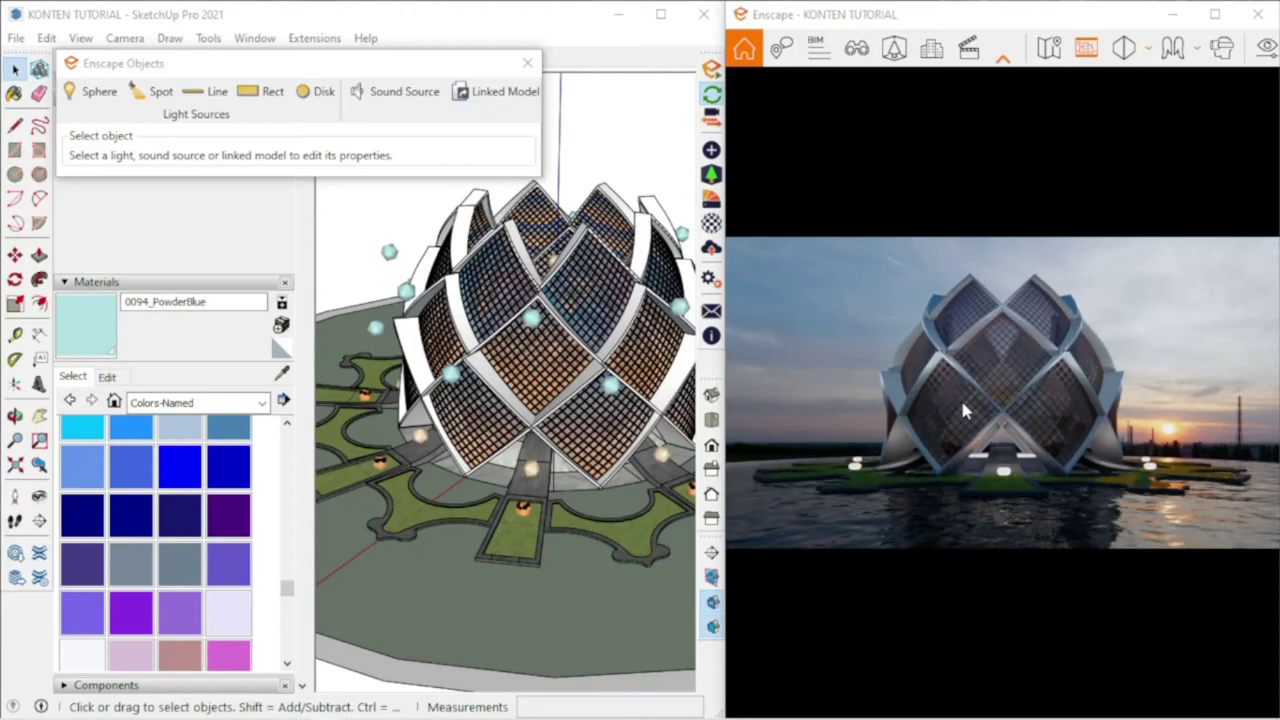
# - Close the Enscape Objects panel and select the pathway component
pyautogui.click(527, 63)
pyautogui.scroll(-2, 560, 450)
pyautogui.scroll(5, 586, 527)
pyautogui.scroll(3, 586, 527)
pyautogui.scroll(1, 586, 527)
pyautogui.click(569, 494)
pyautogui.moveTo(569, 494); pyautogui.dragTo(523, 457, button='middle')
# - Enter the curved garden group for editing and open the Enscape Asset Library
pyautogui.doubleClick(640, 443)
pyautogui.scroll(-3, 640, 443)
pyautogui.scroll(3, 608, 448)
pyautogui.moveTo(608, 448)
pyautogui.mouseDown(button='middle')
pyautogui.moveTo(534, 460)
pyautogui.moveTo(511, 441)
pyautogui.moveTo(659, 217)
pyautogui.mouseUp(button='middle')
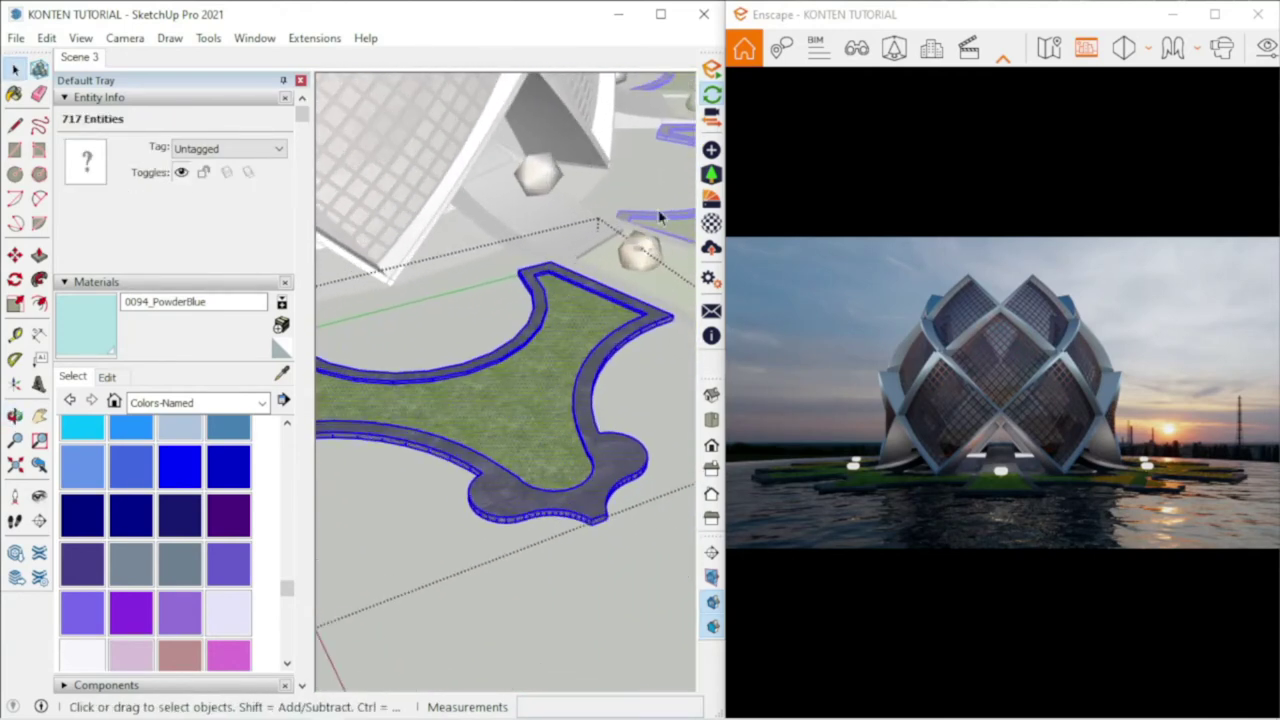
pyautogui.click(709, 175)
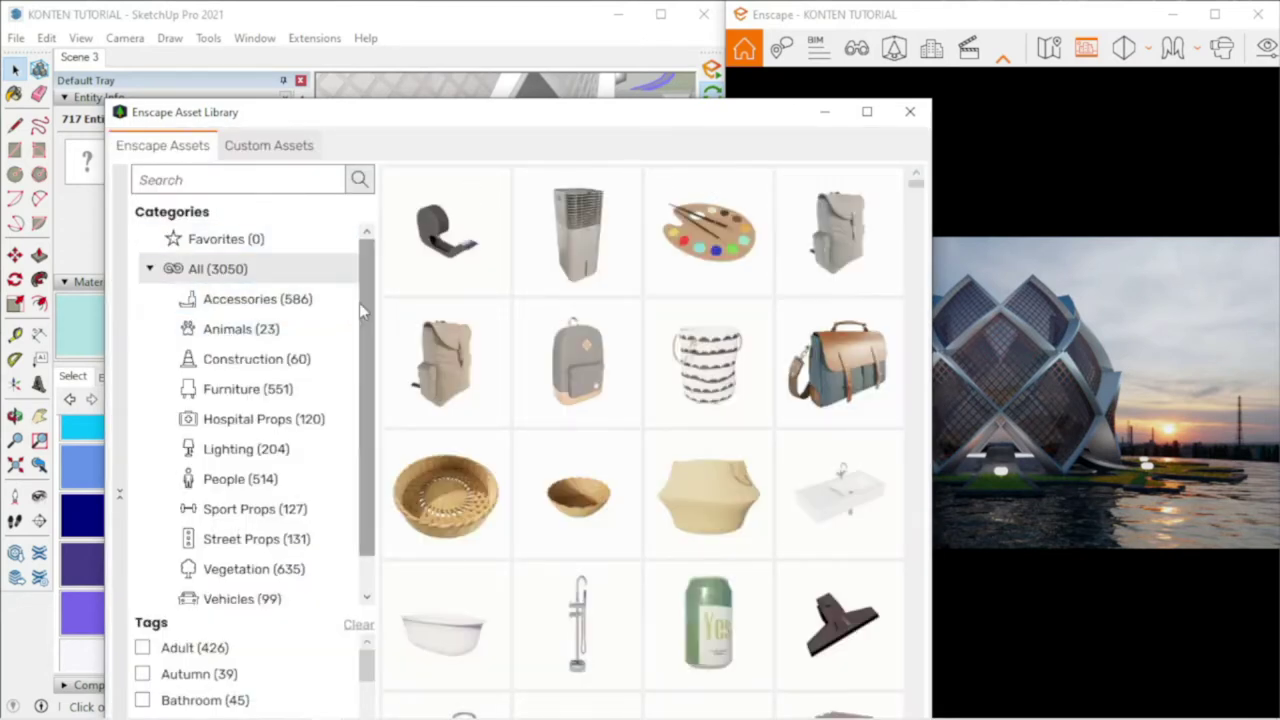
# - Browse the Vegetation assets in the library to find a grass bush
pyautogui.scroll(-2, 362, 312)
pyautogui.click(241, 532)
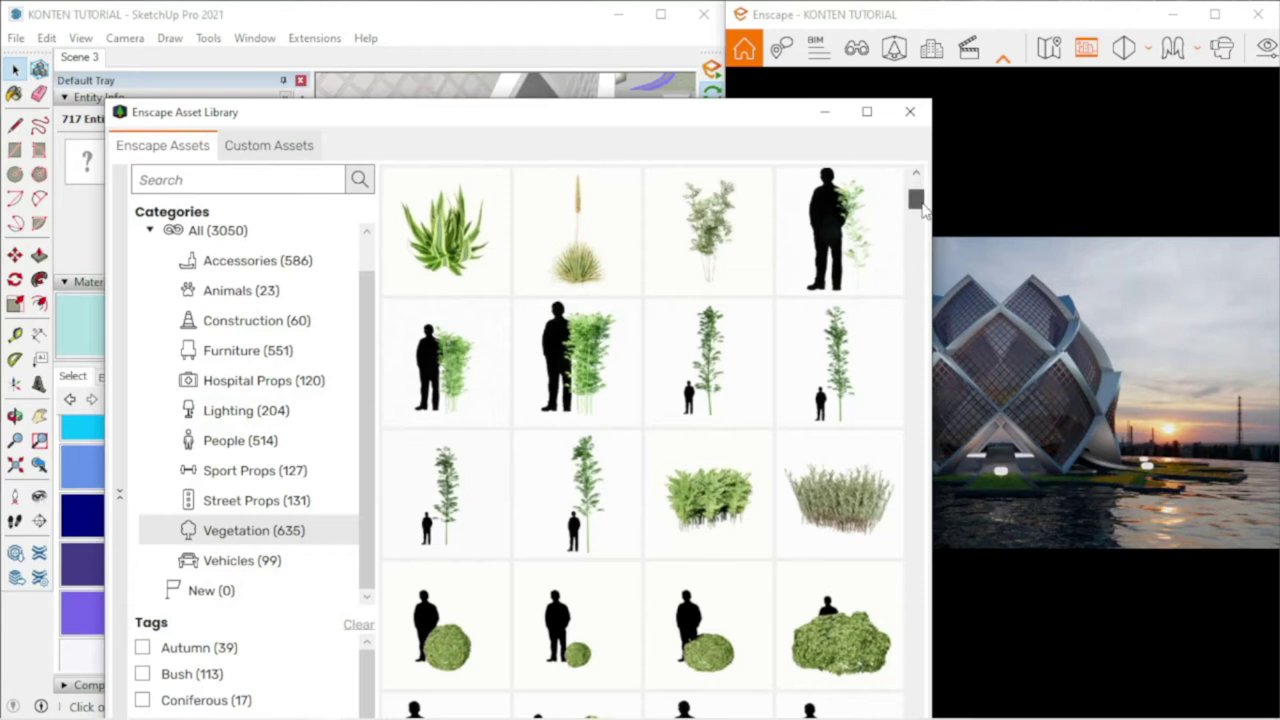
pyautogui.moveTo(922, 206); pyautogui.dragTo(922, 214)
pyautogui.scroll(-2, 922, 214)
pyautogui.scroll(-2, 922, 214)
pyautogui.scroll(-2, 922, 214)
pyautogui.scroll(-2, 922, 214)
pyautogui.scroll(-2, 919, 210)
pyautogui.scroll(-2, 919, 210)
pyautogui.scroll(-2, 919, 210)
pyautogui.scroll(-2, 919, 210)
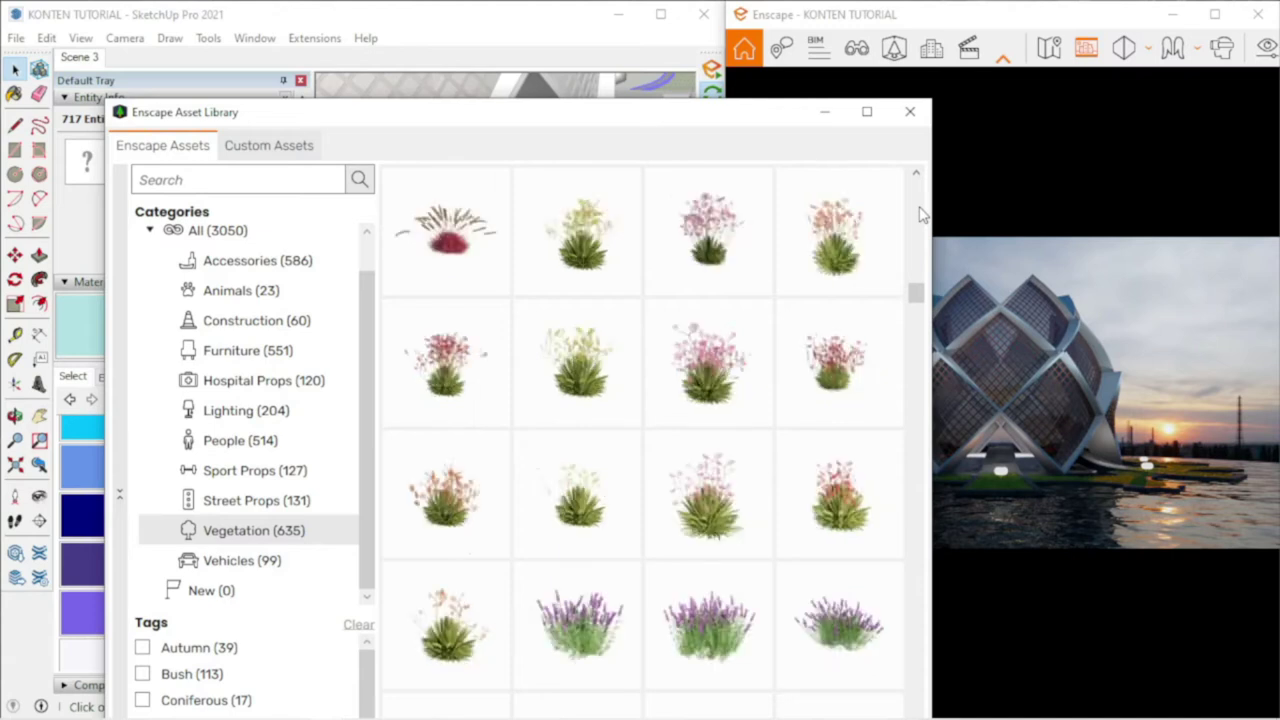
pyautogui.scroll(3, 922, 214)
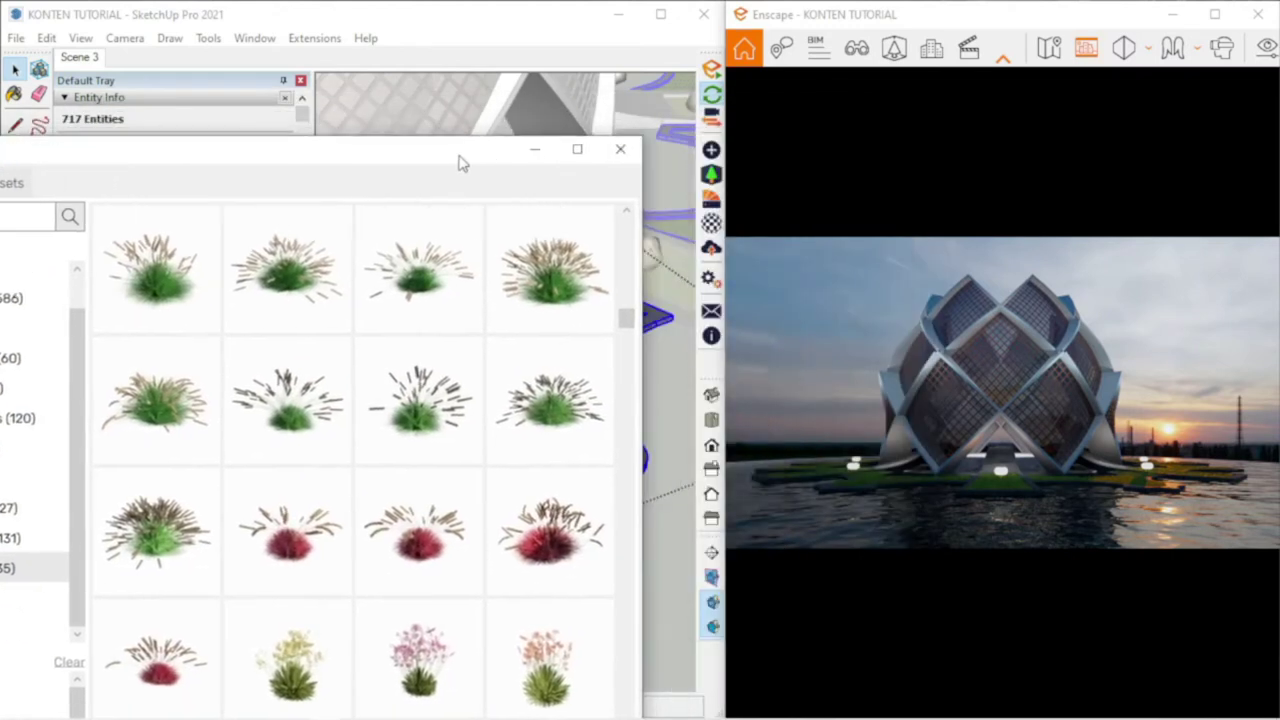
# - Place the grass bush on the lawn edge, then reopen the Asset Library
pyautogui.moveTo(764, 133); pyautogui.dragTo(346, 166)
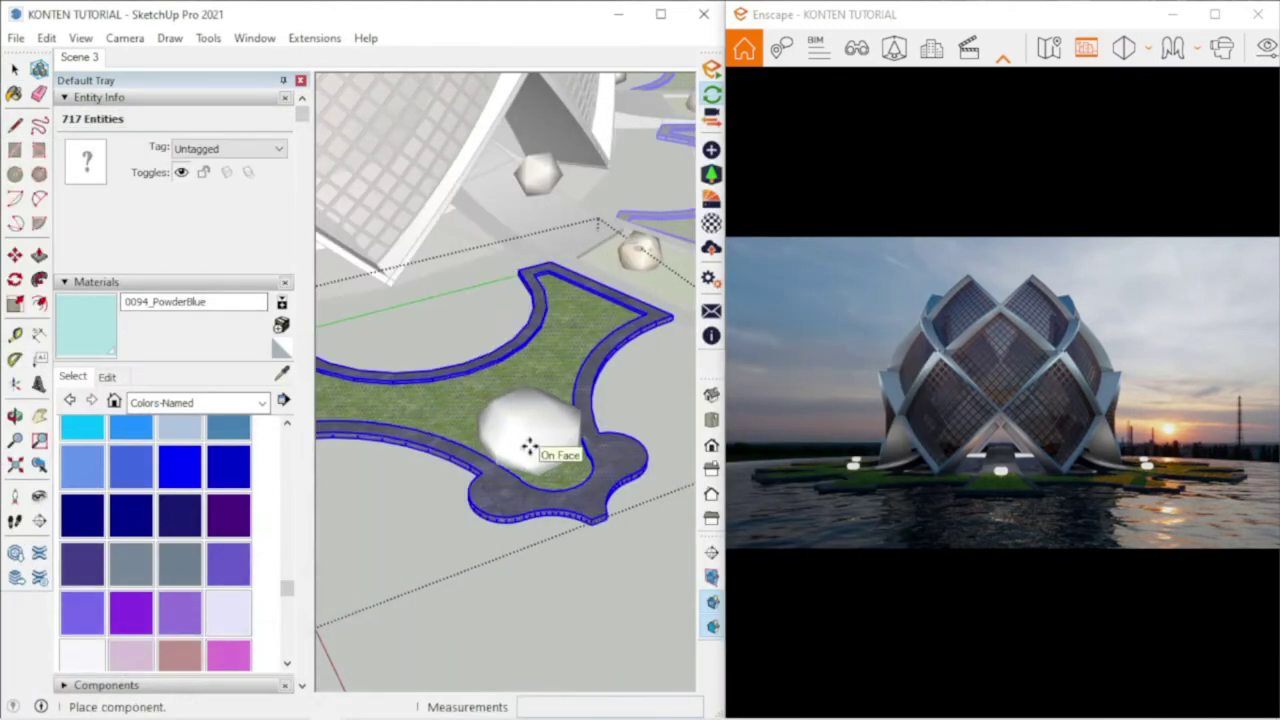
pyautogui.click(553, 467)
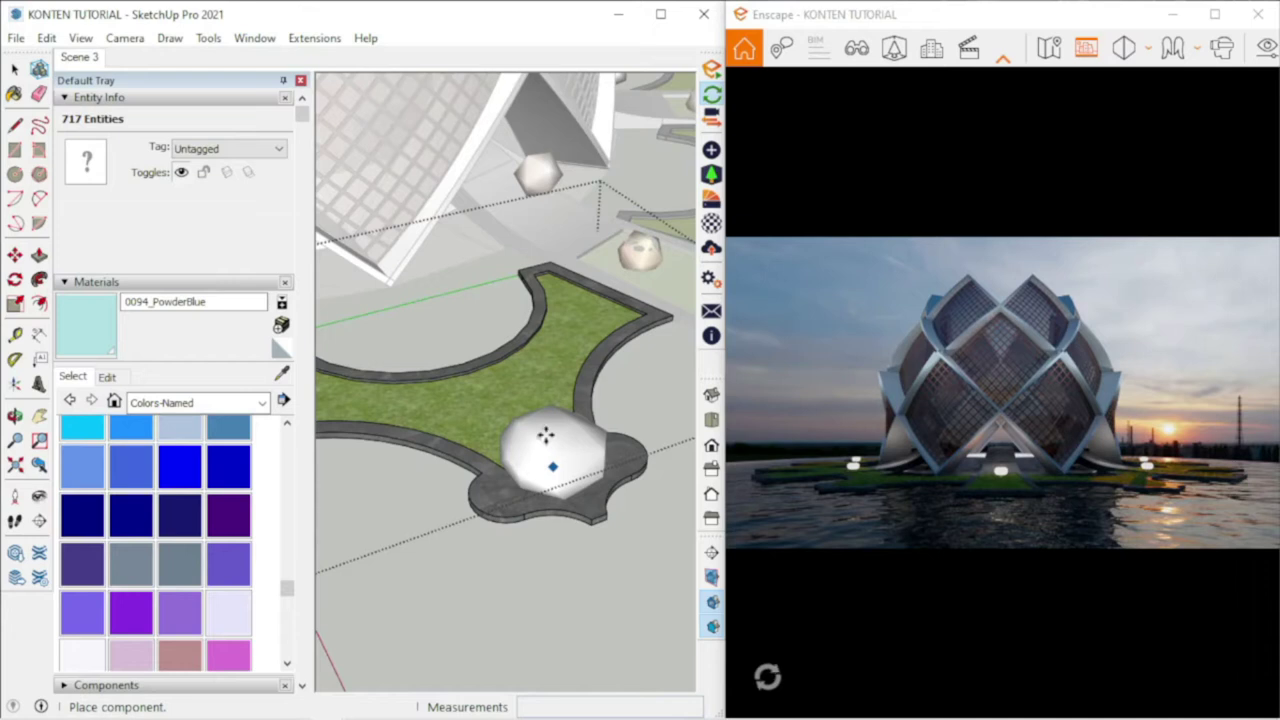
pyautogui.moveTo(343, 712)
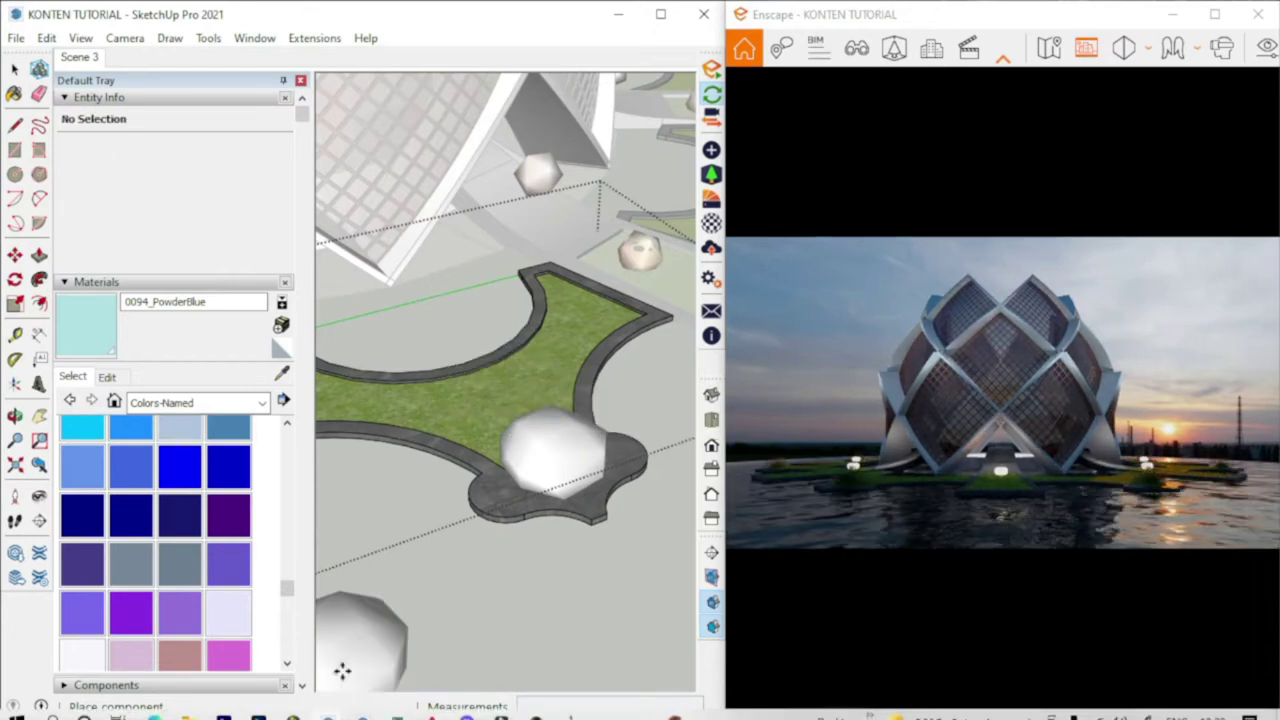
pyautogui.click(467, 706)
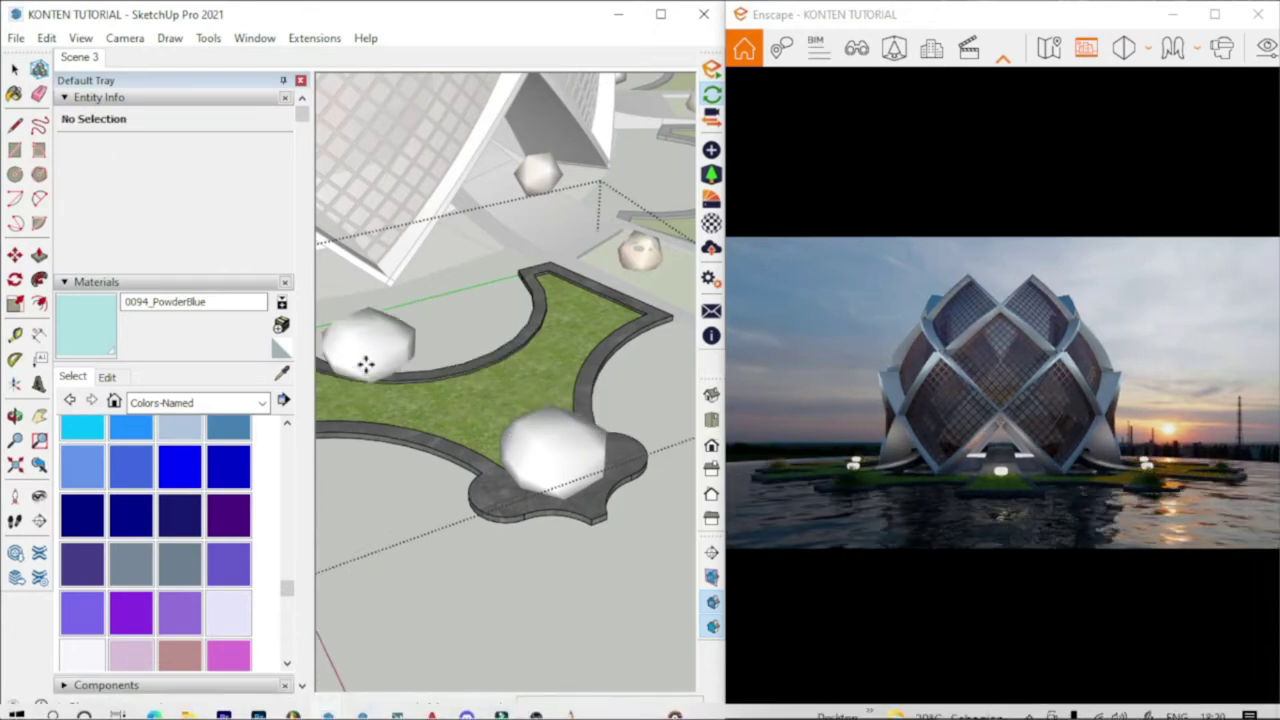
pyautogui.scroll(-3, 519, 350)
# - Reposition the library window and scroll Vegetation down to Evergreen Tree 031: Coconut Palm
pyautogui.scroll(-3, 519, 350)
pyautogui.scroll(-2, 503, 366)
pyautogui.moveTo(360, 162); pyautogui.dragTo(430, 112)
pyautogui.scroll(-3, 398, 310)
pyautogui.scroll(-2, 398, 310)
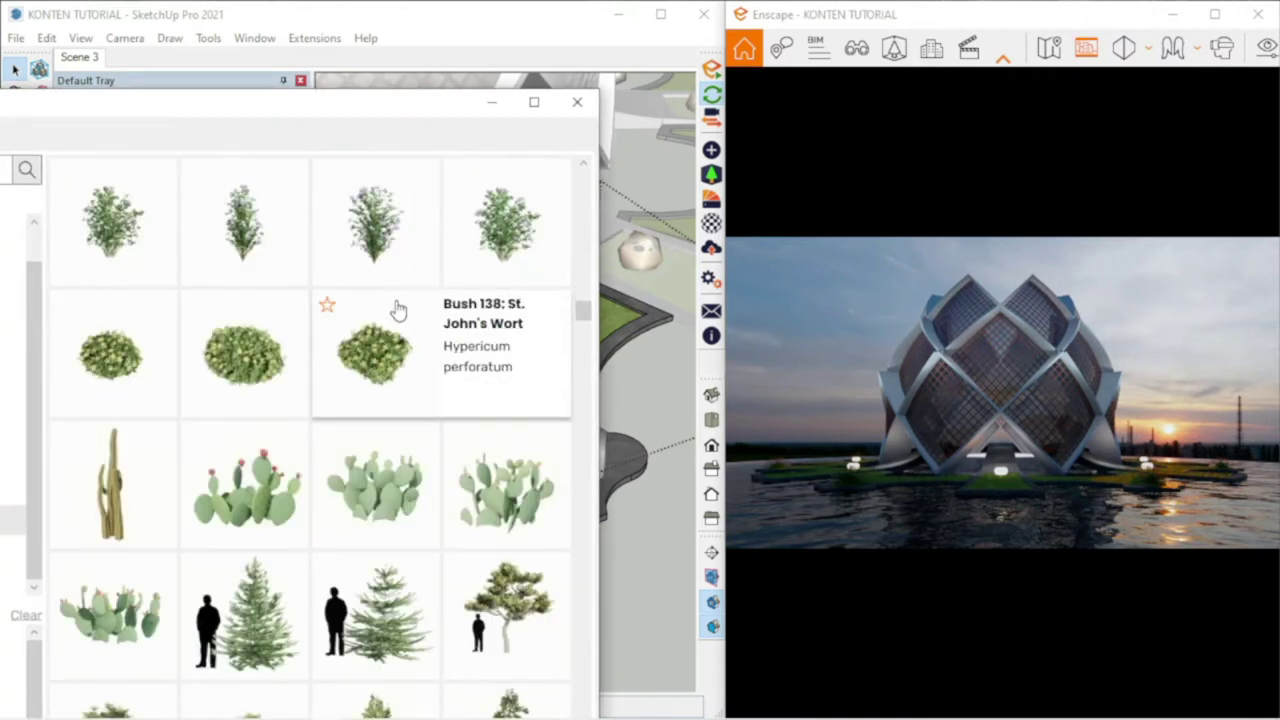
pyautogui.scroll(-1, 398, 310)
pyautogui.scroll(-1, 398, 310)
pyautogui.scroll(1, 398, 310)
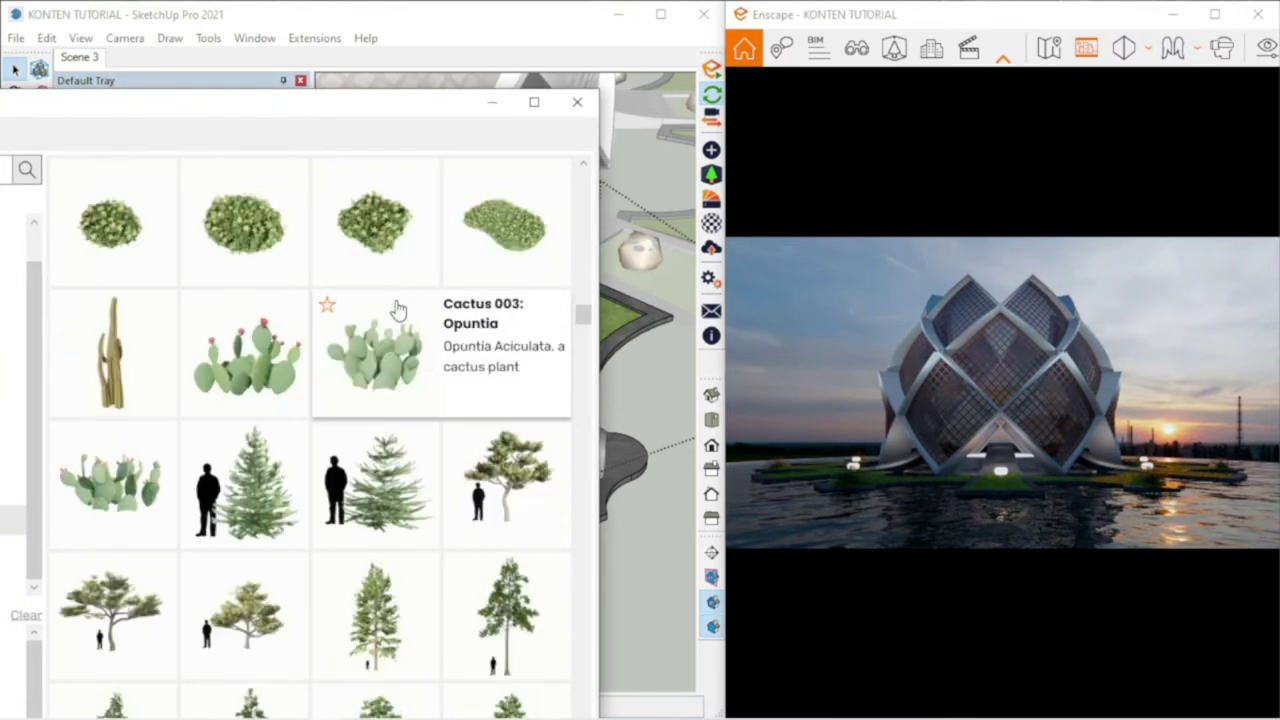
pyautogui.scroll(-1, 398, 310)
pyautogui.scroll(-1, 398, 310)
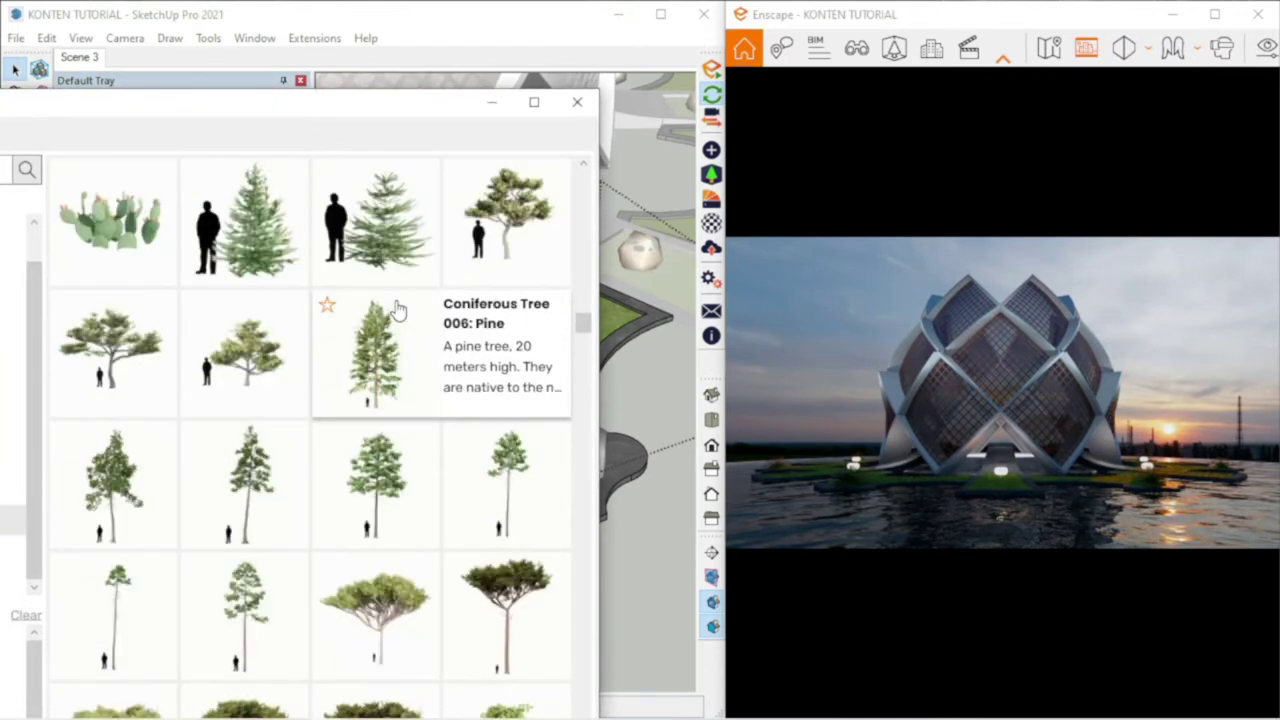
pyautogui.scroll(-2, 398, 310)
pyautogui.scroll(-2, 398, 310)
pyautogui.scroll(-1, 398, 310)
pyautogui.scroll(-3, 398, 310)
pyautogui.scroll(-3, 398, 310)
pyautogui.scroll(-2, 398, 310)
pyautogui.scroll(-2, 398, 310)
pyautogui.scroll(-2, 398, 310)
pyautogui.scroll(-2, 398, 310)
pyautogui.scroll(-2, 398, 310)
pyautogui.scroll(-2, 398, 310)
pyautogui.scroll(-2, 398, 310)
pyautogui.scroll(-2, 398, 310)
pyautogui.scroll(-2, 398, 310)
pyautogui.scroll(-2, 398, 310)
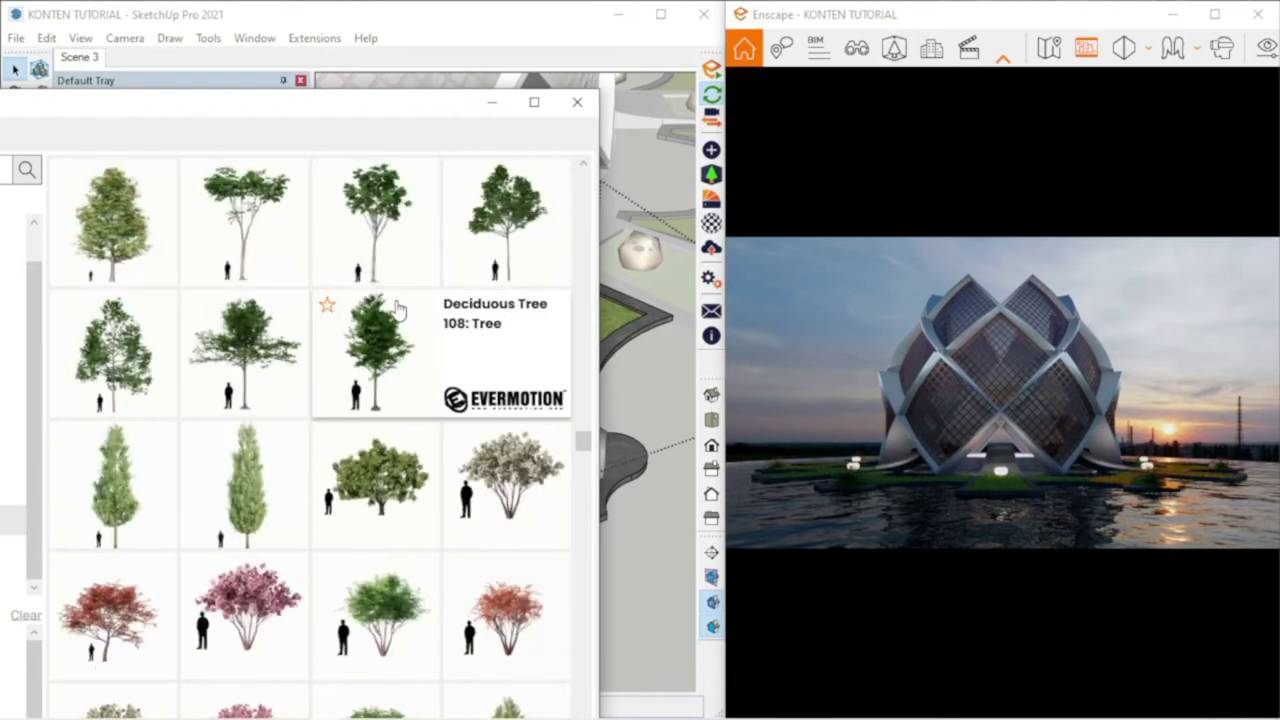
pyautogui.scroll(-2, 398, 310)
pyautogui.scroll(-2, 407, 470)
pyautogui.scroll(-2, 408, 520)
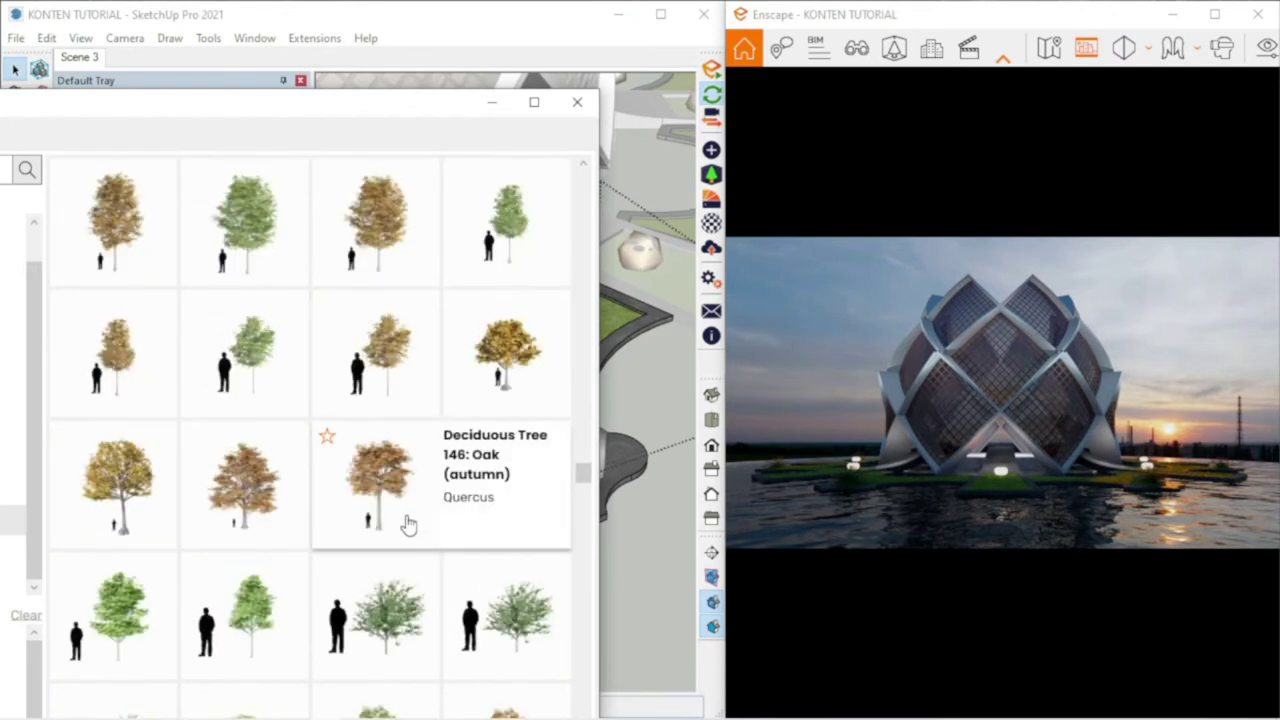
pyautogui.scroll(-2, 408, 520)
pyautogui.scroll(-2, 410, 519)
pyautogui.scroll(-3, 410, 519)
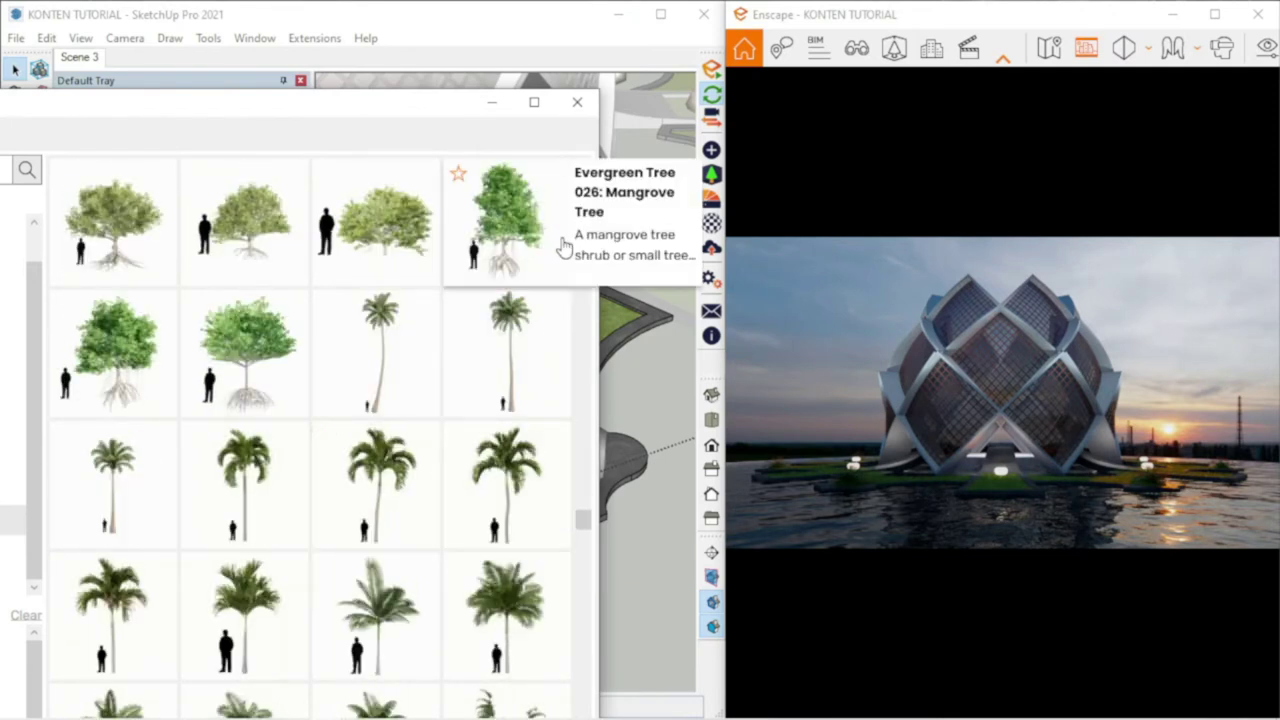
# - Place the Coconut Palm in the model and scale the palms down
pyautogui.click(112, 521)
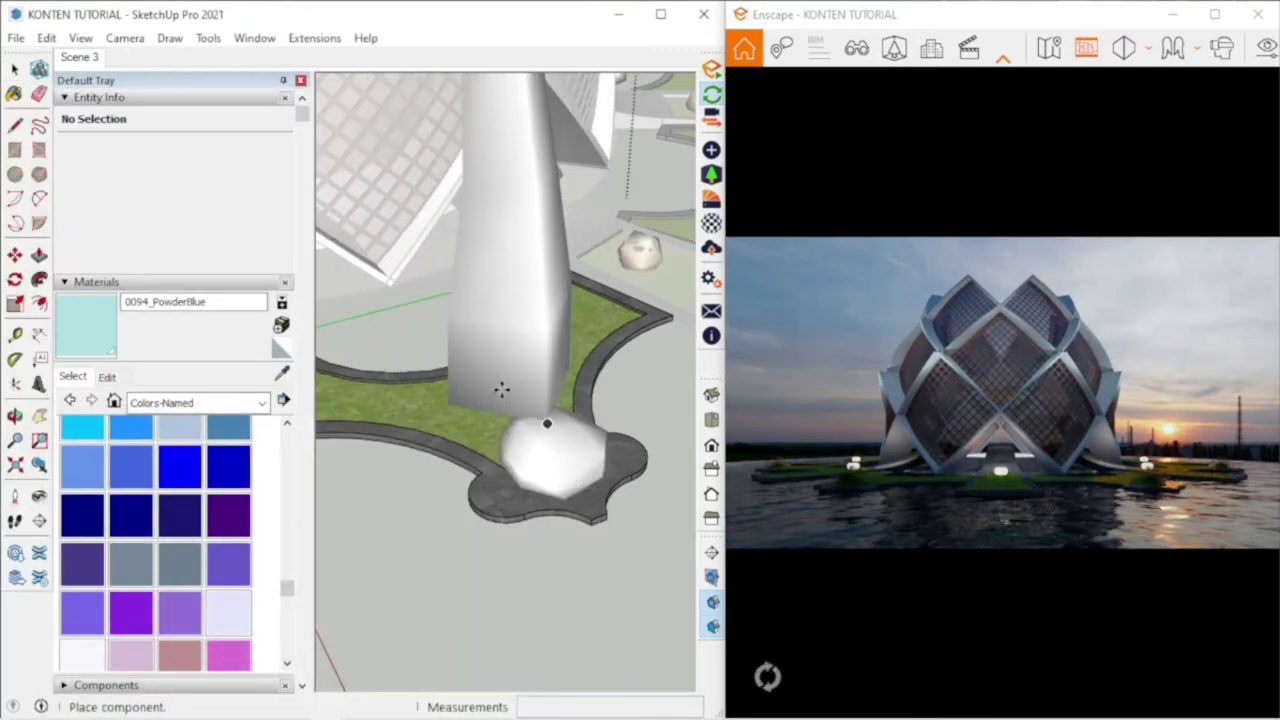
pyautogui.click(501, 390)
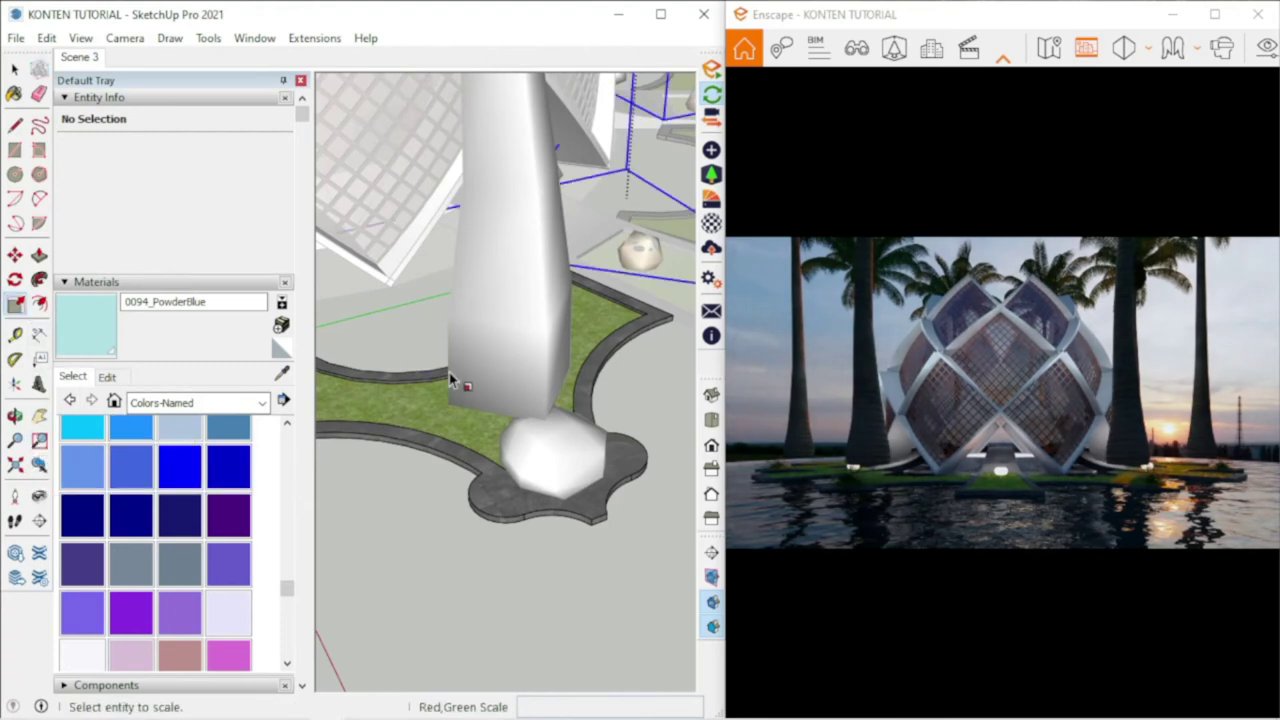
pyautogui.scroll(-5, 452, 380)
pyautogui.click(476, 400)
pyautogui.scroll(-3, 592, 100)
pyautogui.moveTo(443, 277); pyautogui.dragTo(430, 300)
pyautogui.scroll(5, 355, 383)
pyautogui.scroll(3, 355, 383)
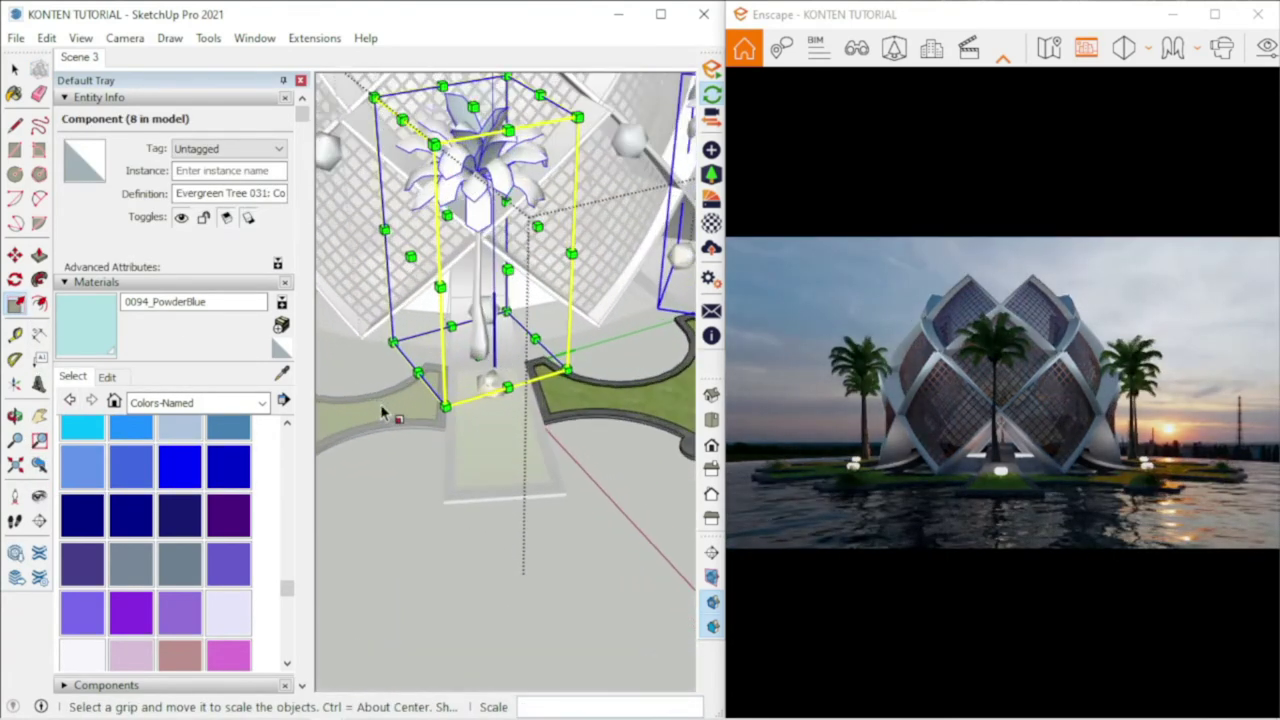
# - Move the palms to new spots on the lawns so they frame the building
pyautogui.click(487, 345)
pyautogui.scroll(5, 434, 349)
pyautogui.scroll(-5, 455, 480)
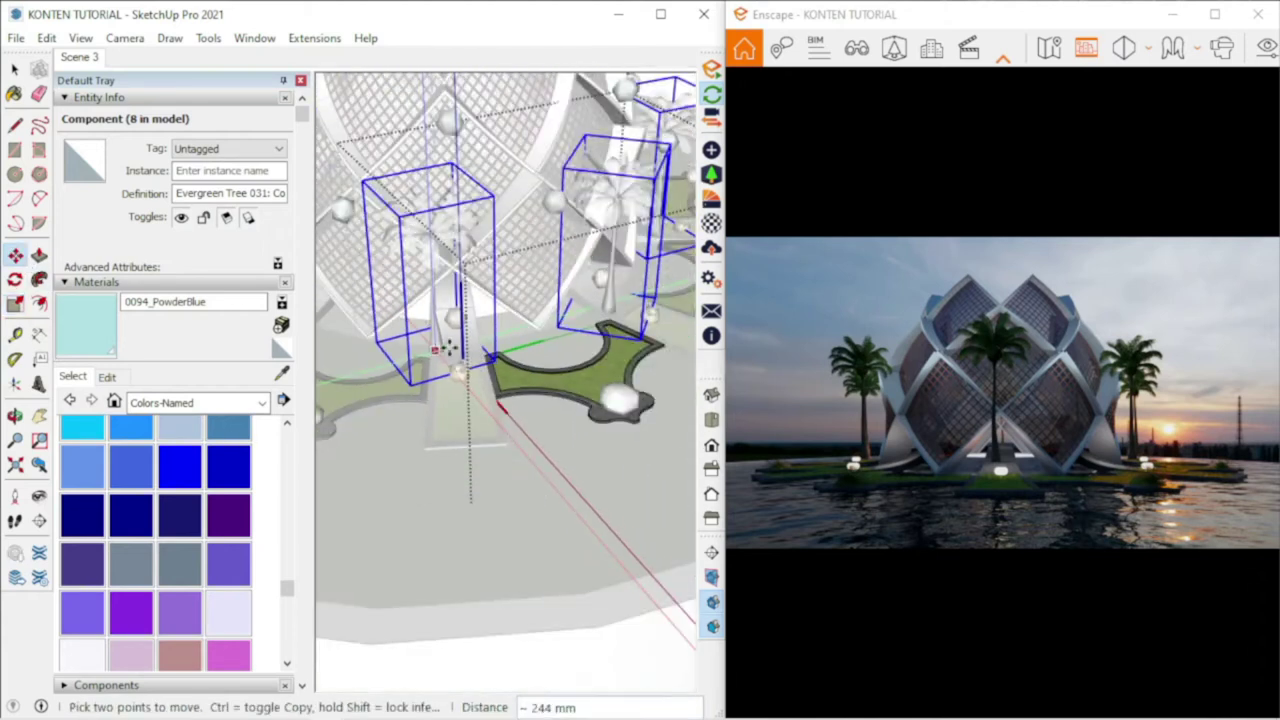
pyautogui.scroll(5, 451, 310)
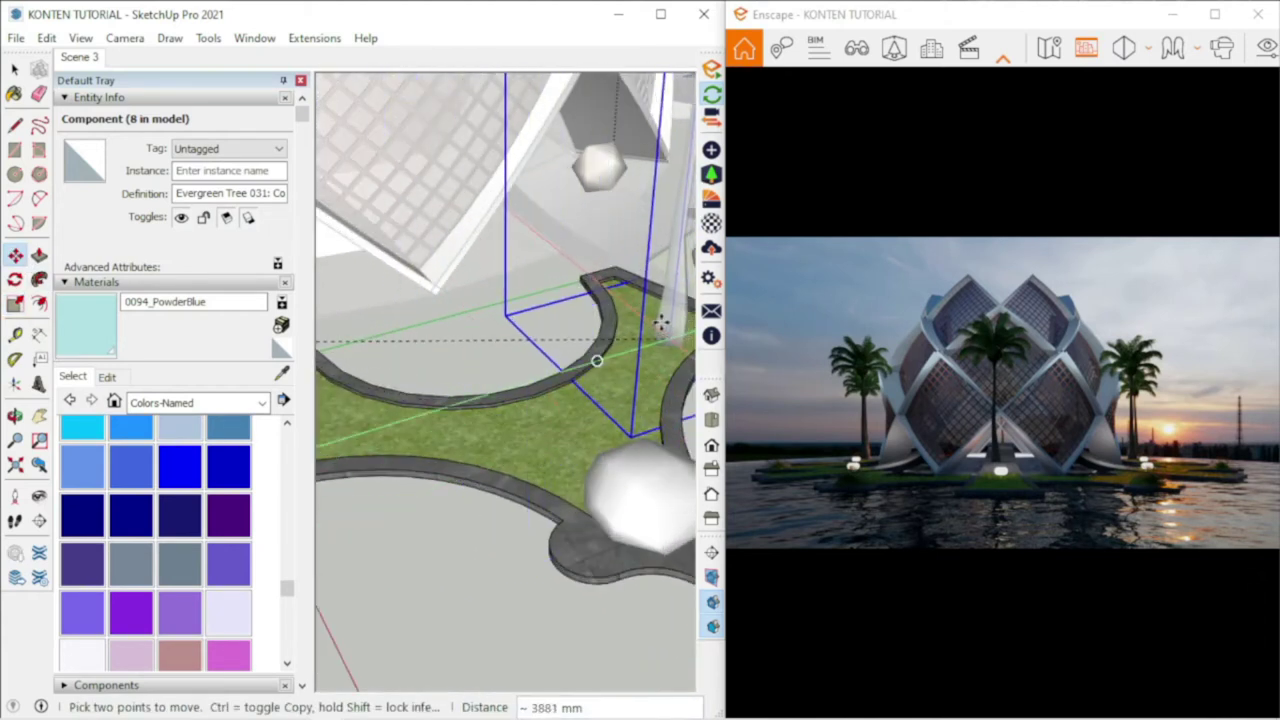
pyautogui.click(650, 316)
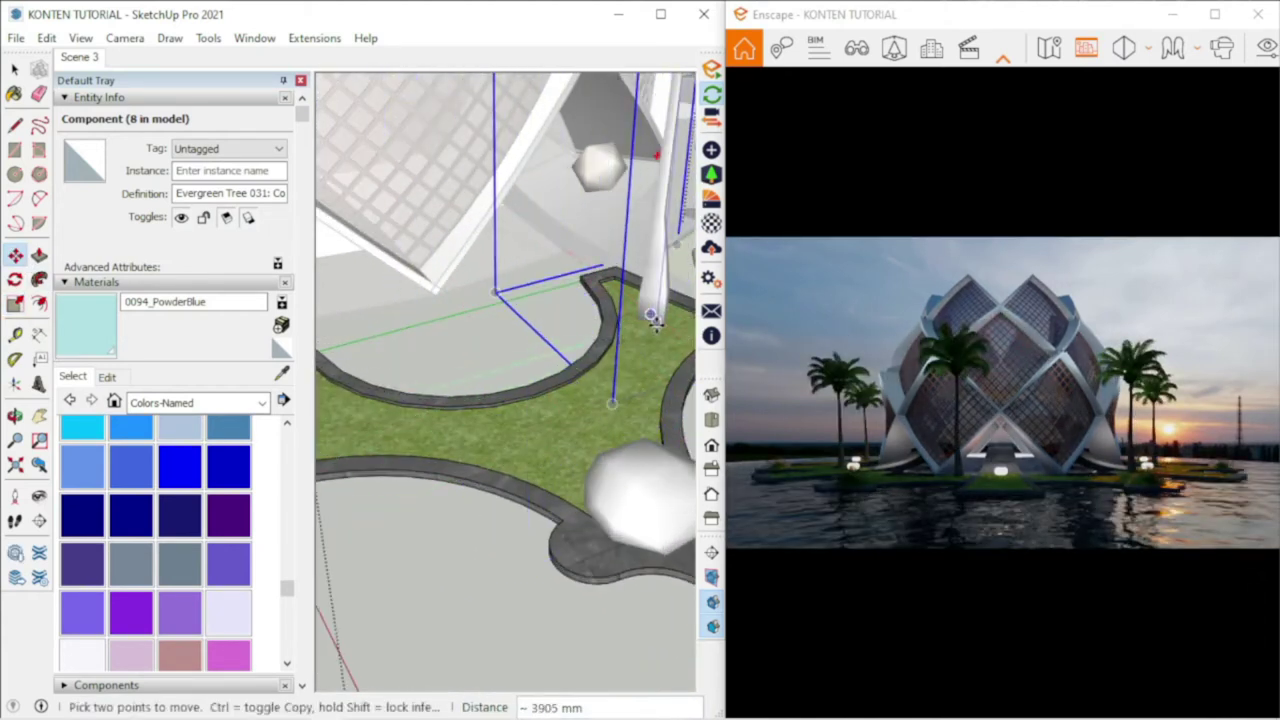
pyautogui.scroll(3, 600, 340)
pyautogui.click(578, 430)
pyautogui.scroll(3, 568, 436)
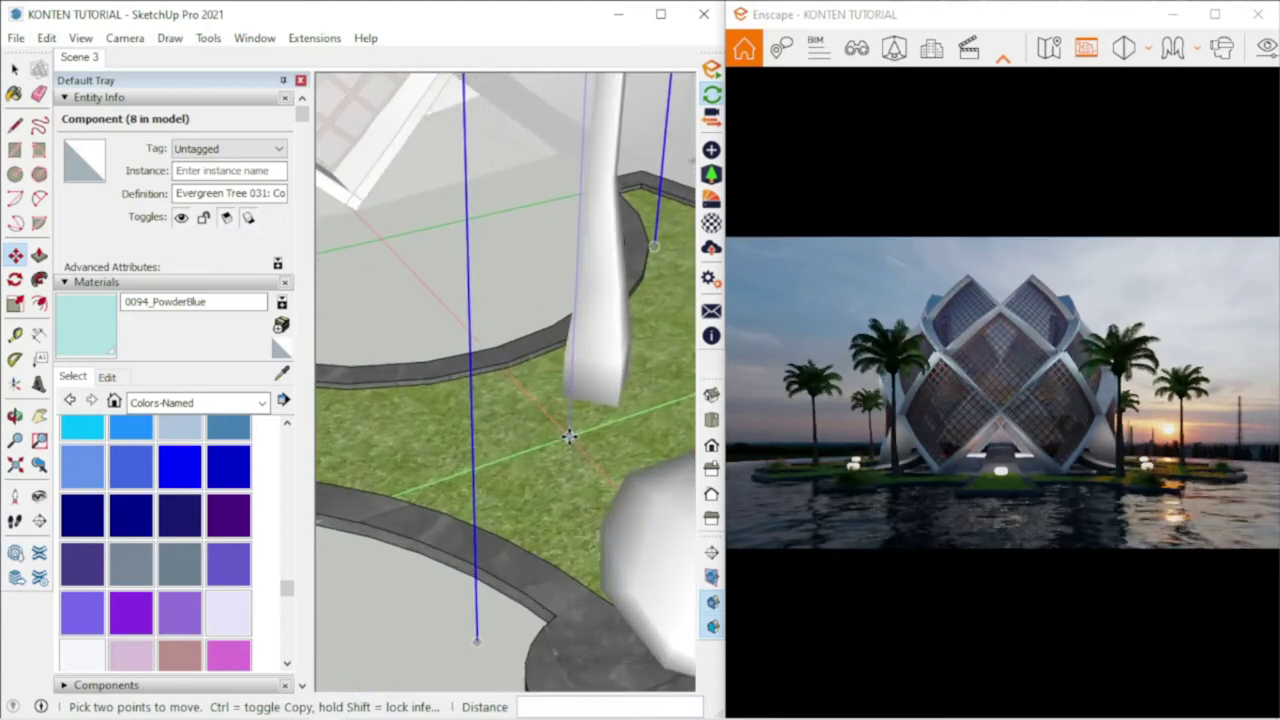
pyautogui.scroll(-3, 575, 445)
pyautogui.scroll(2, 560, 440)
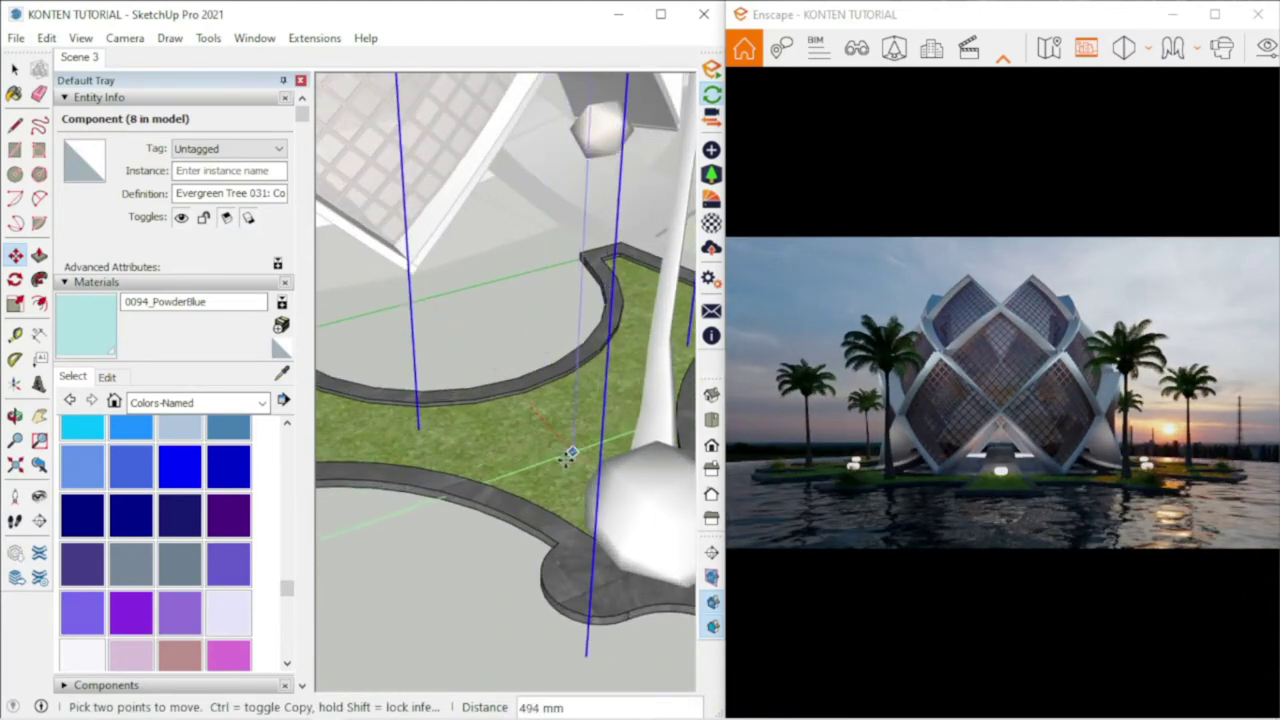
pyautogui.scroll(-3, 586, 428)
pyautogui.moveTo(586, 428); pyautogui.dragTo(473, 483, button='middle')
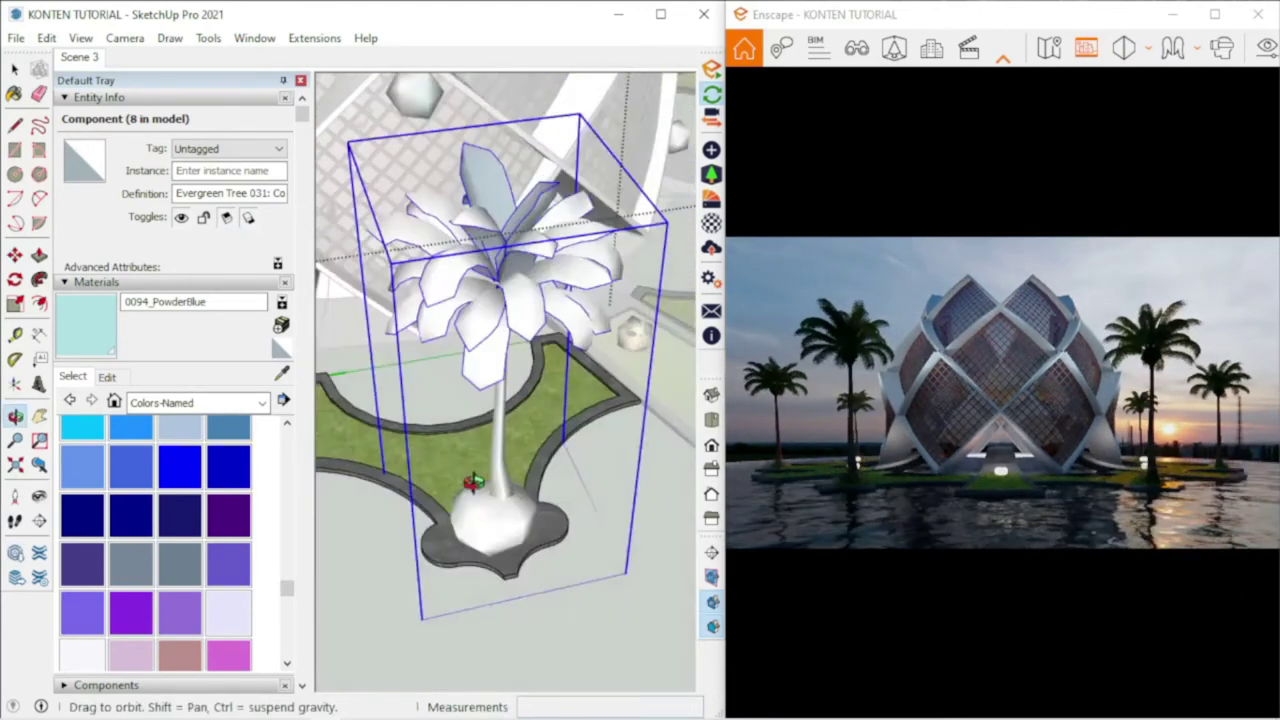
pyautogui.scroll(5, 473, 483)
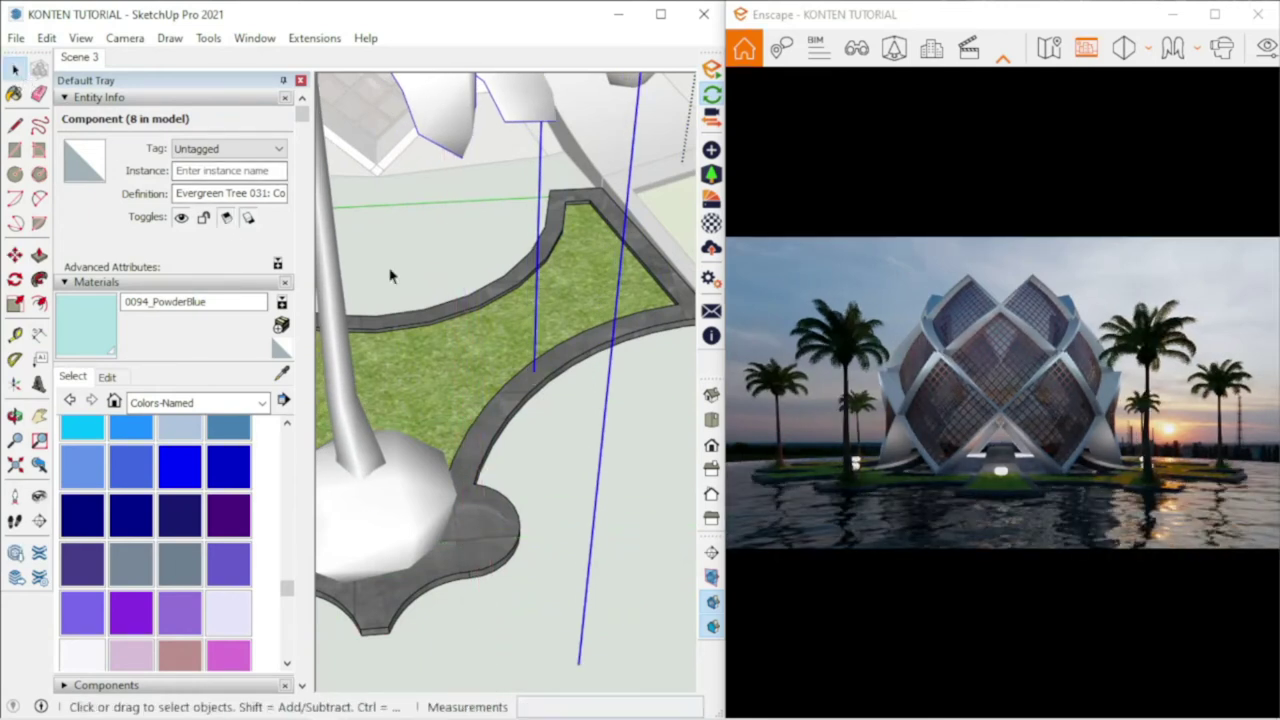
# - Paste a copy of the orange point light at the base of a palm
pyautogui.scroll(-4, 391, 277)
pyautogui.moveTo(391, 277); pyautogui.dragTo(477, 328, button='middle')
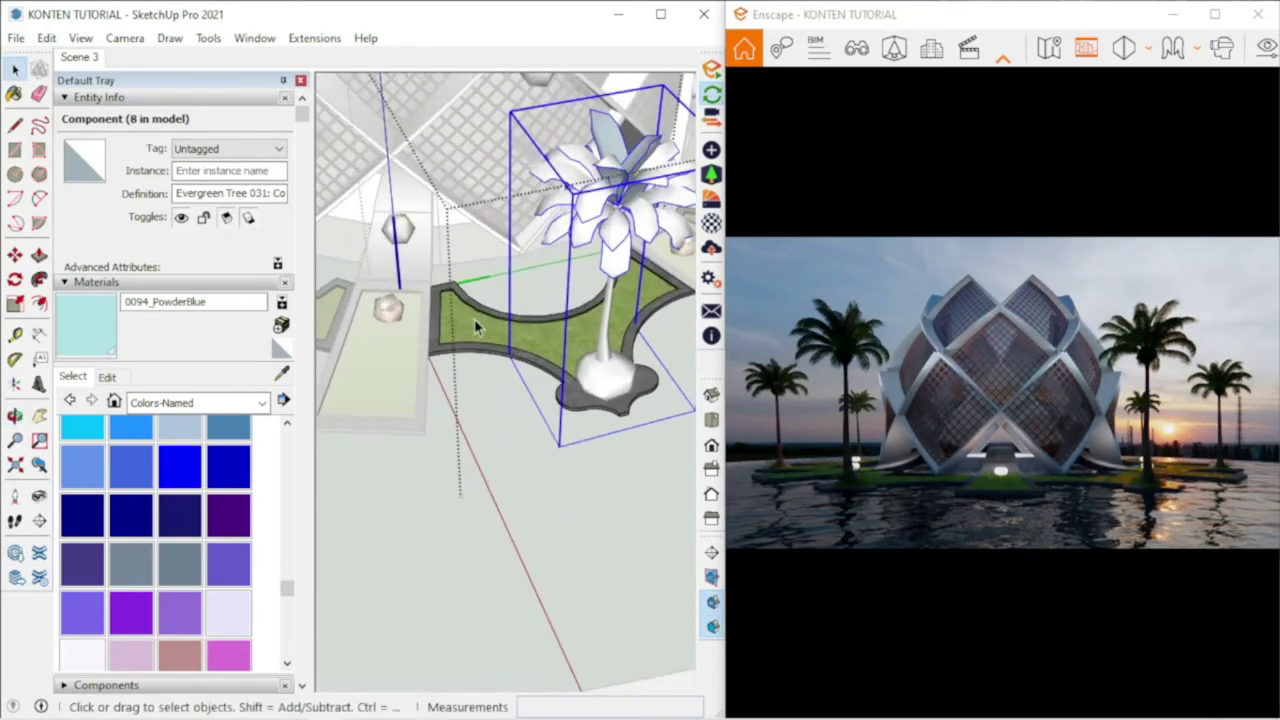
pyautogui.scroll(5, 450, 330)
pyautogui.click(372, 340)
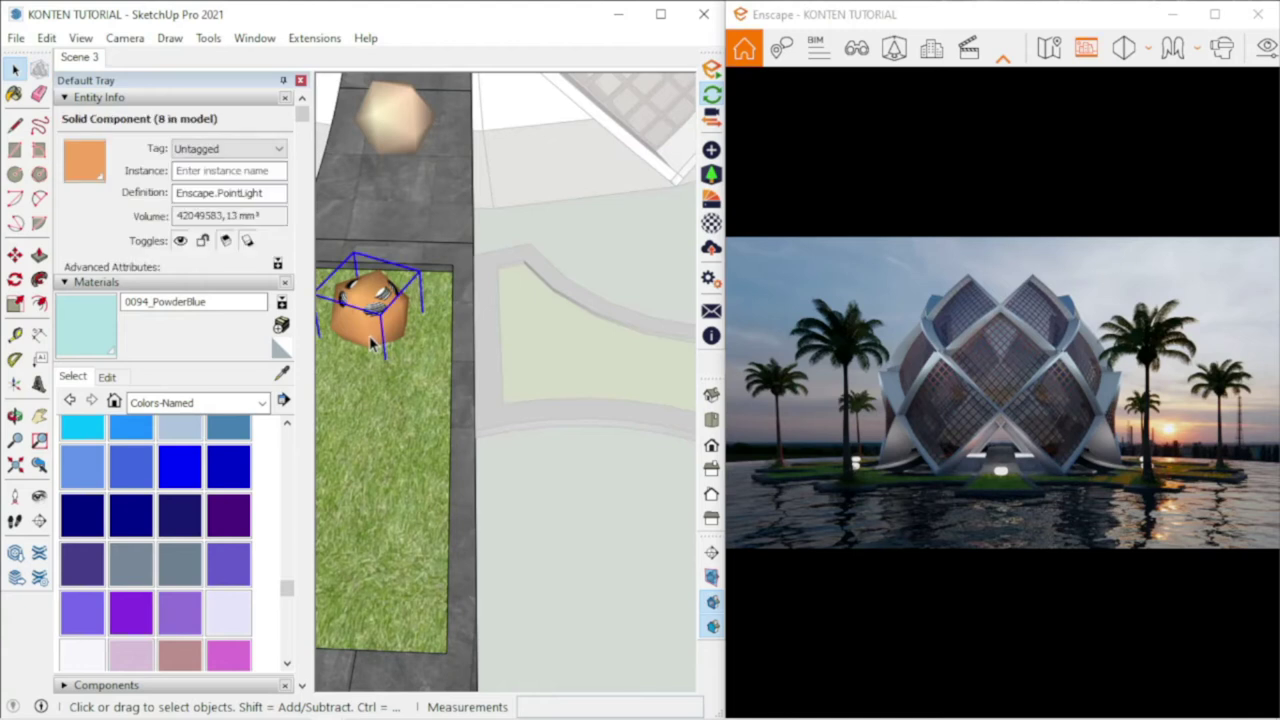
pyautogui.scroll(-5, 370, 340)
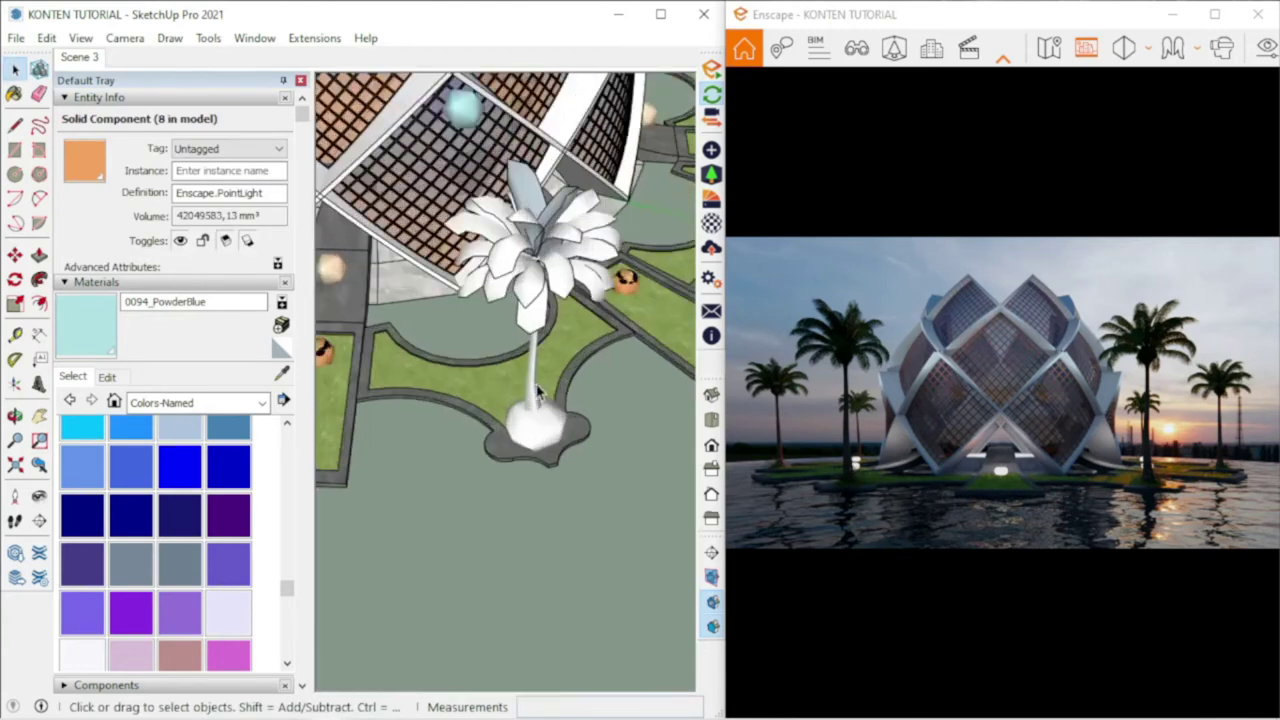
pyautogui.scroll(5, 531, 449)
pyautogui.click(527, 449)
pyautogui.hotkey('ctrl', 'v')
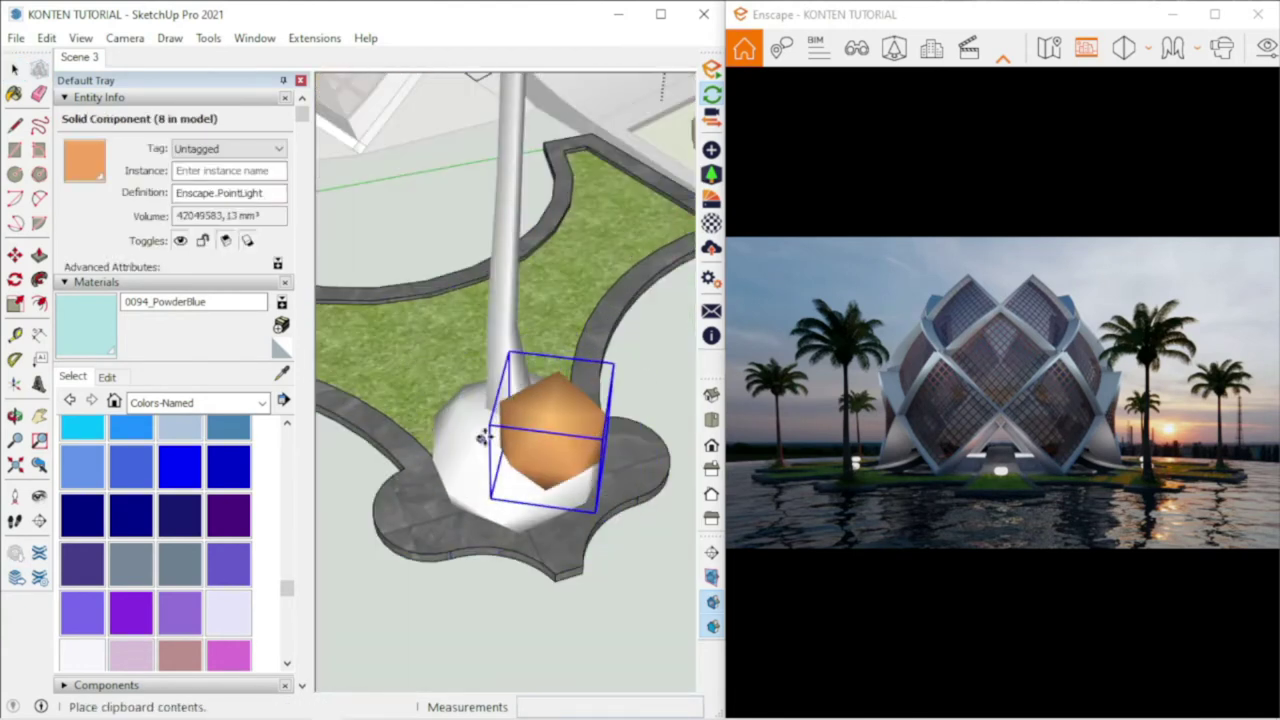
pyautogui.click(483, 437)
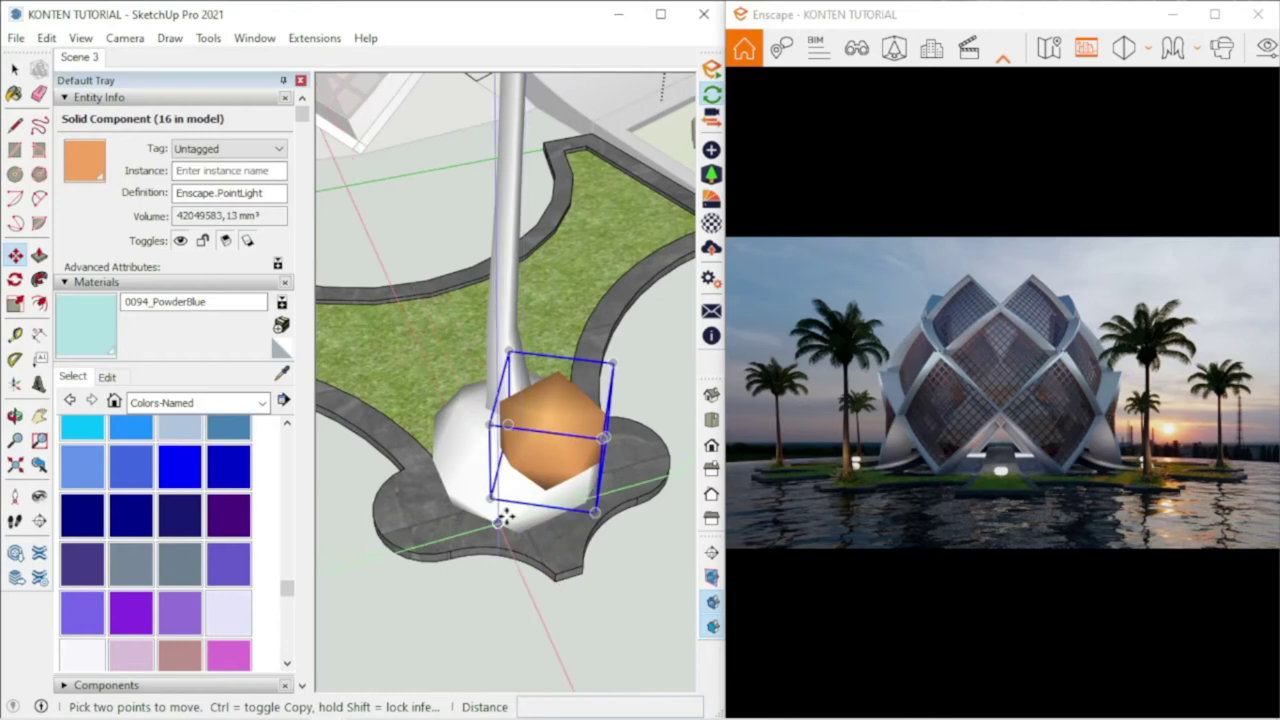
pyautogui.scroll(3, 505, 515)
pyautogui.moveTo(543, 463); pyautogui.dragTo(543, 471, button='middle')
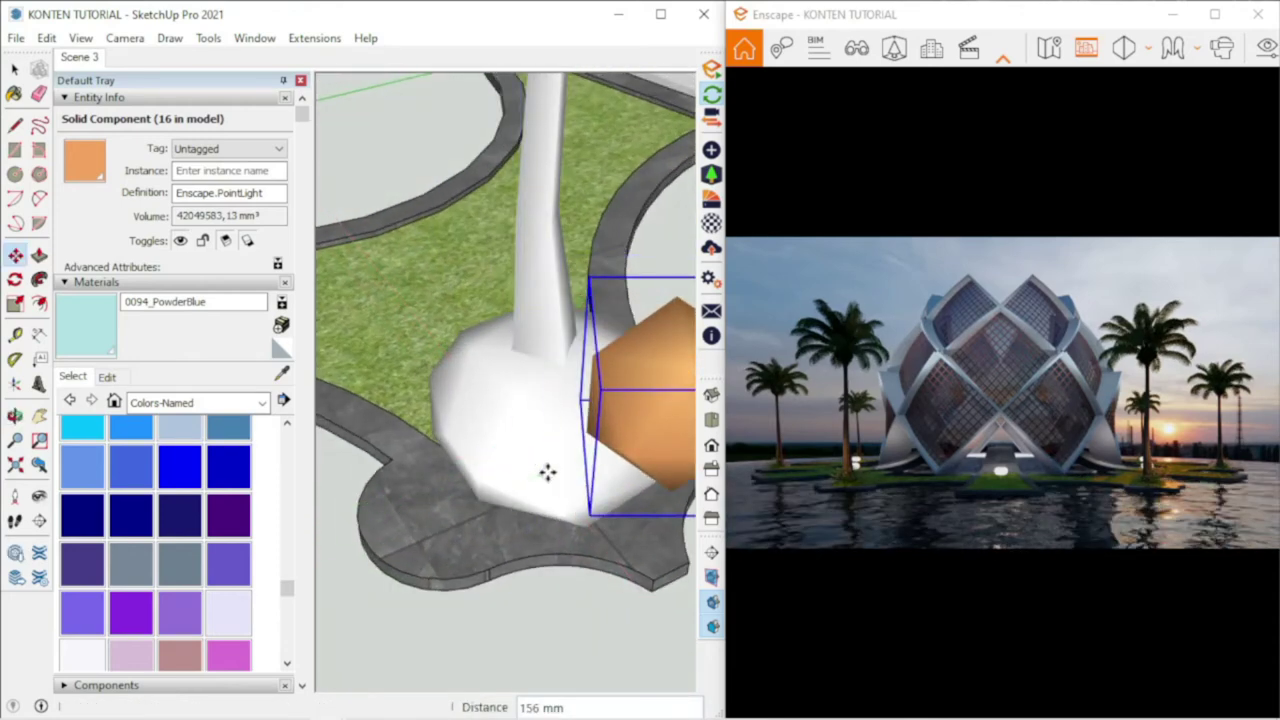
pyautogui.click(18, 70)
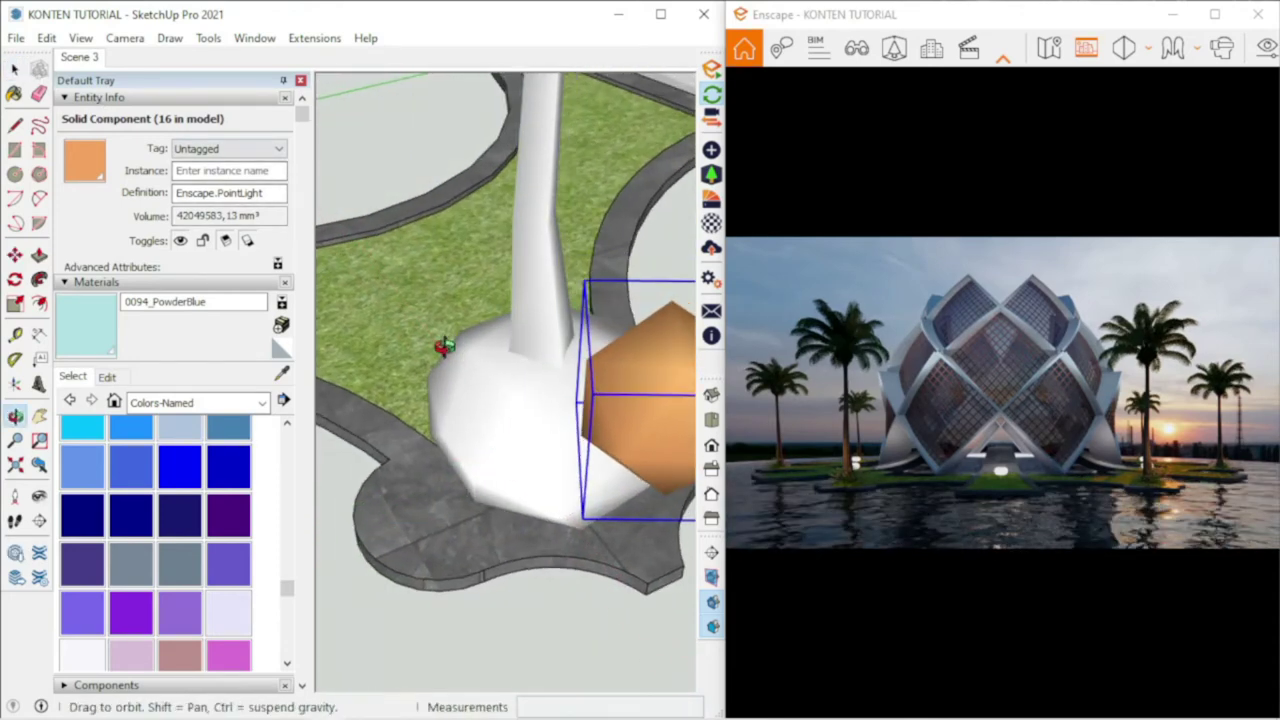
# - Open the palm and light group and move-copy the light toward another spot
pyautogui.moveTo(443, 343); pyautogui.dragTo(480, 380, button='middle')
pyautogui.scroll(-5, 486, 380)
pyautogui.scroll(-3, 505, 422)
pyautogui.scroll(4, 490, 400)
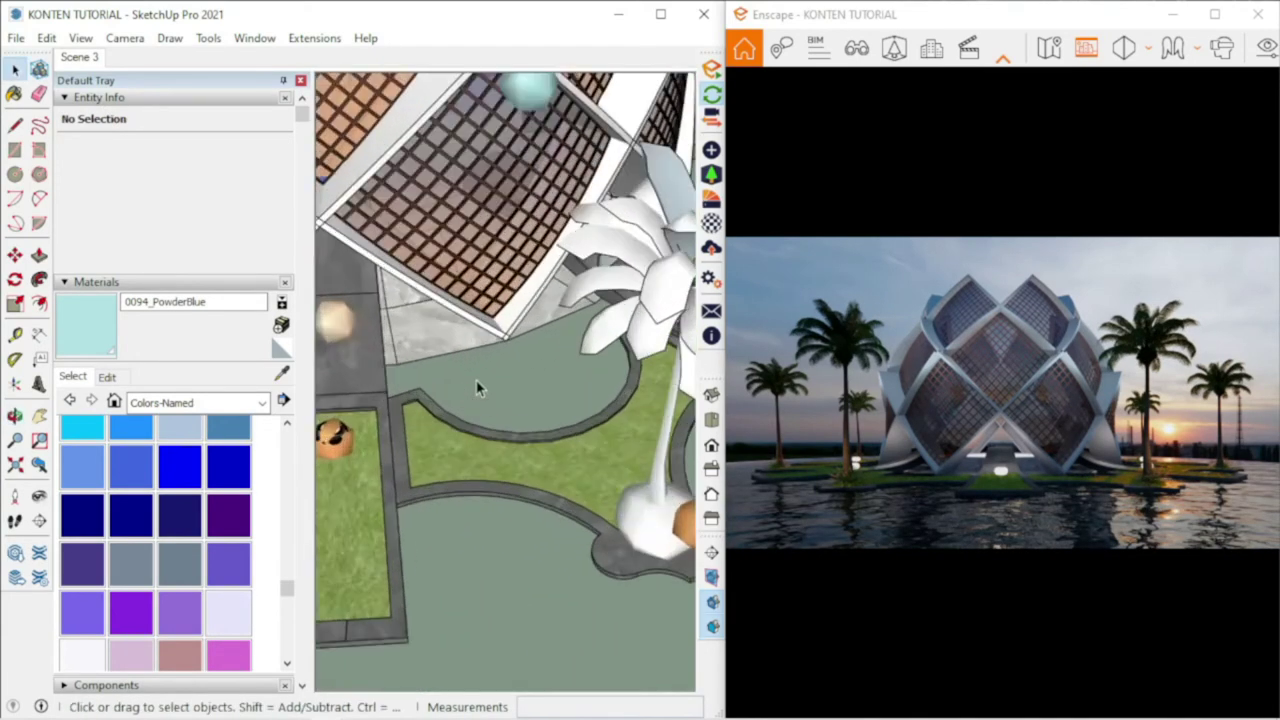
pyautogui.scroll(2, 474, 437)
pyautogui.scroll(1, 491, 449)
pyautogui.scroll(2, 560, 490)
pyautogui.doubleClick(613, 519)
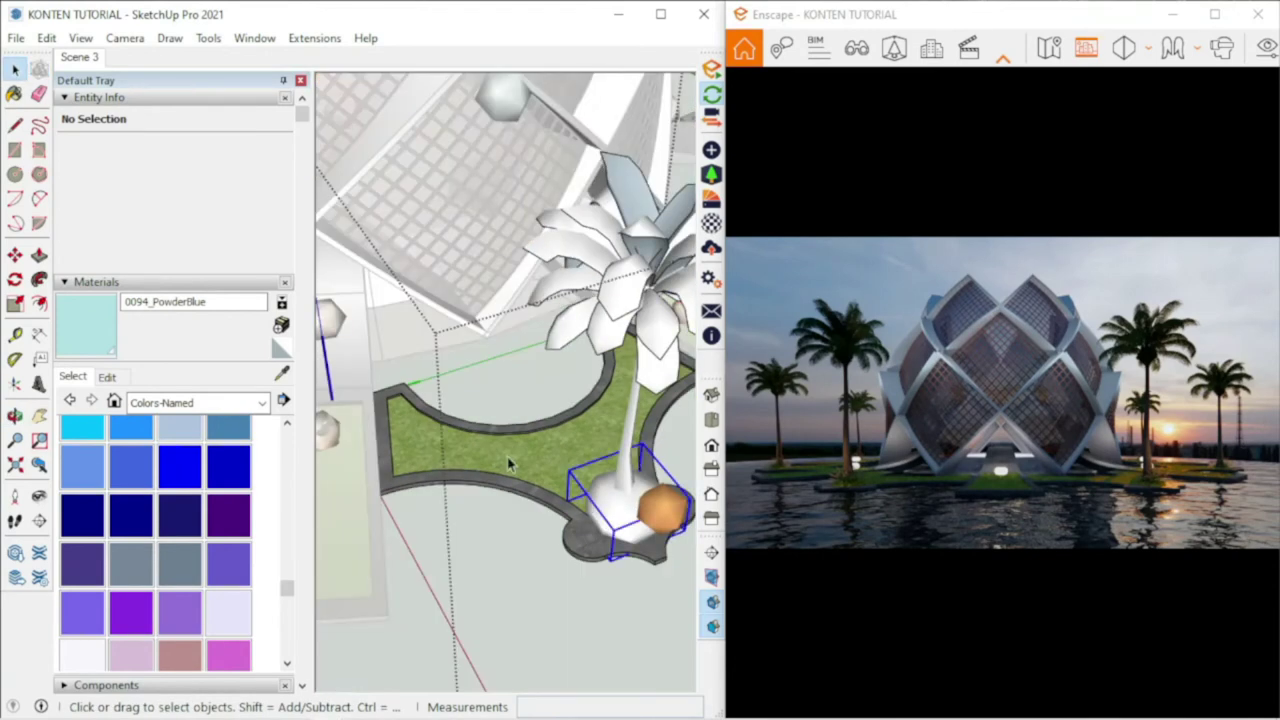
pyautogui.click(15, 257)
pyautogui.keyDown('ctrl'); pyautogui.click(560, 480); pyautogui.keyUp('ctrl')
pyautogui.moveTo(549, 457)
pyautogui.mouseDown(button='middle')
pyautogui.moveTo(457, 514)
pyautogui.moveTo(486, 470)
pyautogui.moveTo(440, 430)
pyautogui.moveTo(386, 451)
pyautogui.moveTo(553, 372)
pyautogui.mouseUp(button='middle')
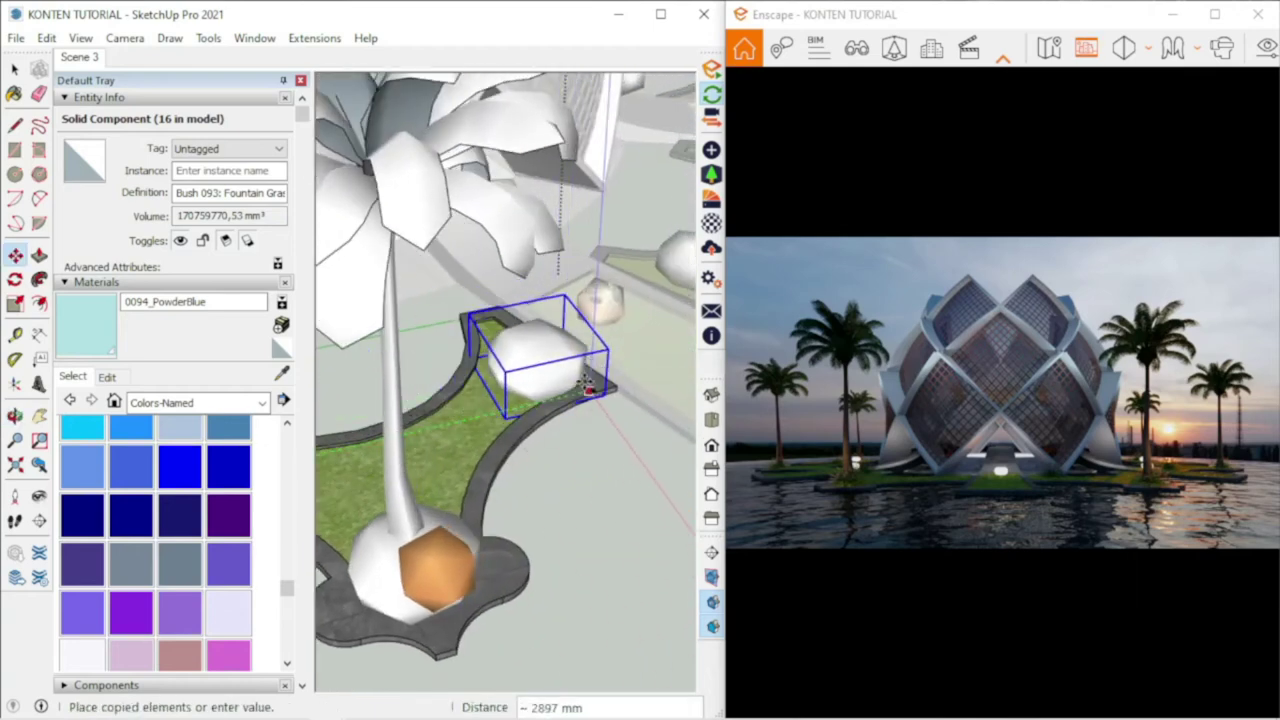
# - Place the copied grass bush beside the palm
pyautogui.click(590, 388)
pyautogui.scroll(5, 514, 363)
pyautogui.scroll(3, 497, 272)
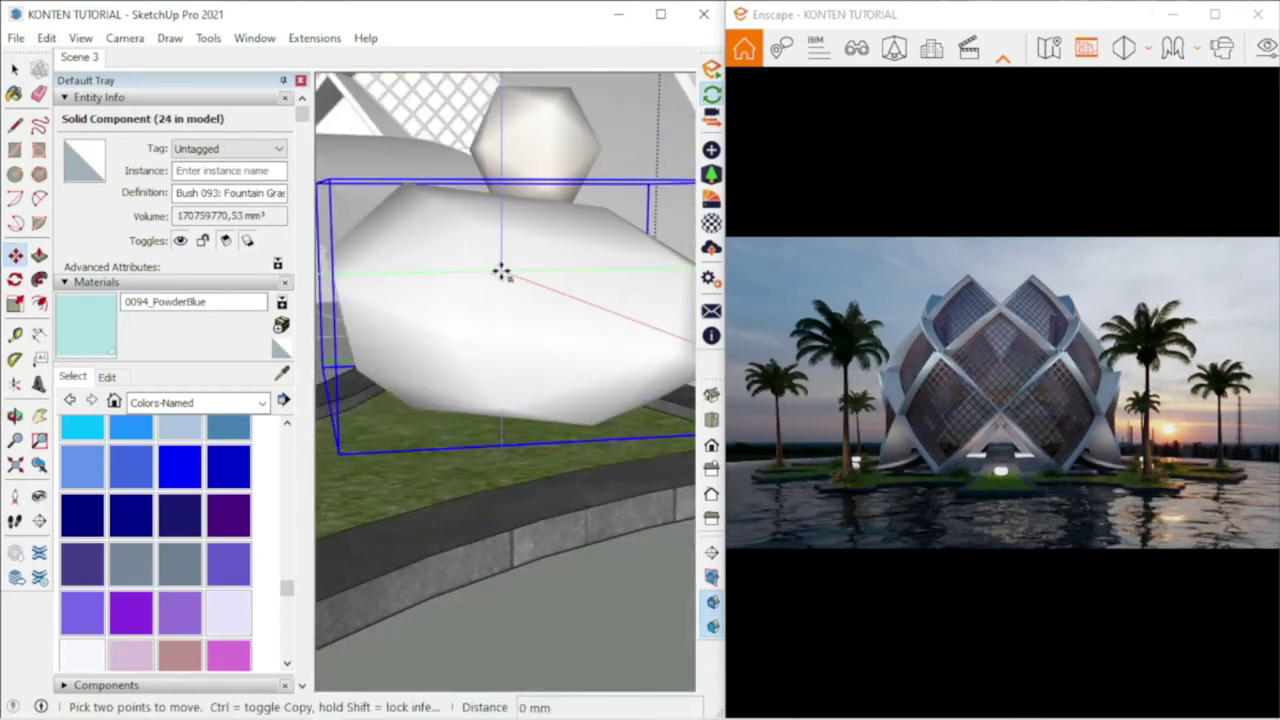
pyautogui.scroll(-3, 501, 278)
pyautogui.scroll(-3, 503, 306)
pyautogui.moveTo(557, 357)
pyautogui.mouseDown(button='middle')
pyautogui.moveTo(530, 383)
pyautogui.moveTo(500, 340)
pyautogui.moveTo(470, 330)
pyautogui.mouseUp(button='middle')
pyautogui.scroll(-3, 530, 383)
pyautogui.scroll(4, 470, 330)
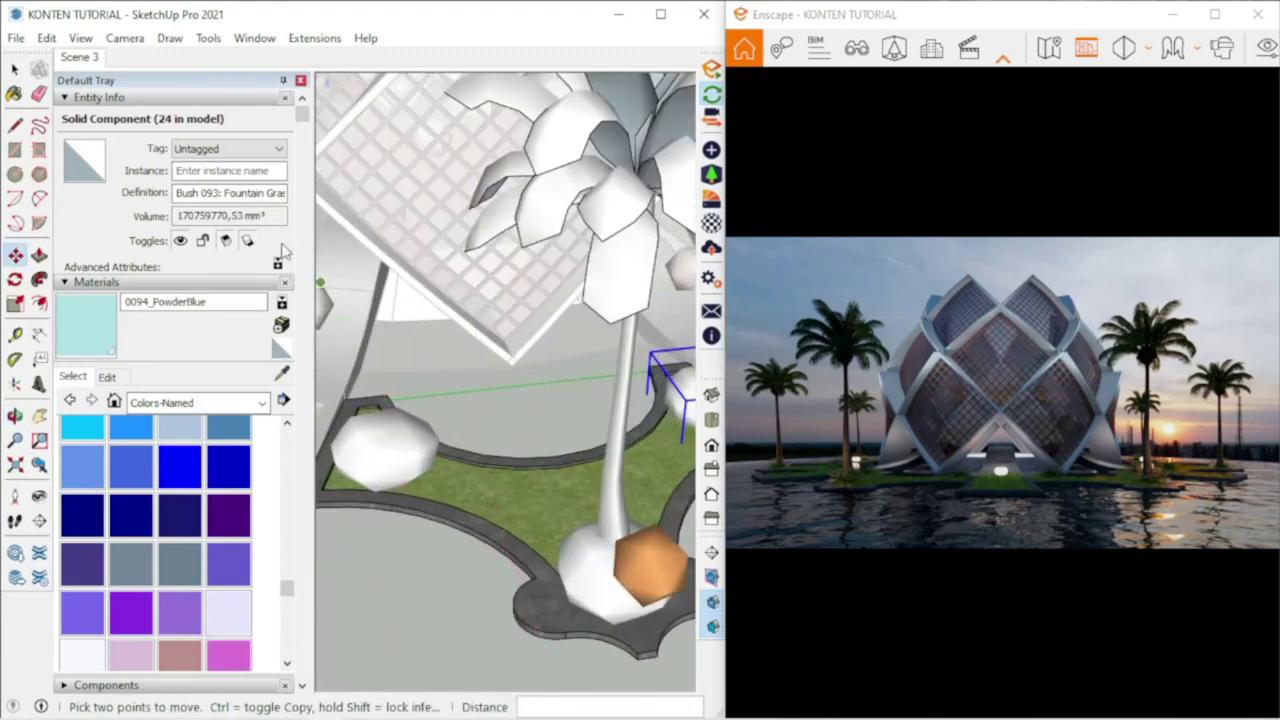
pyautogui.moveTo(519, 383); pyautogui.dragTo(480, 360, button='middle')
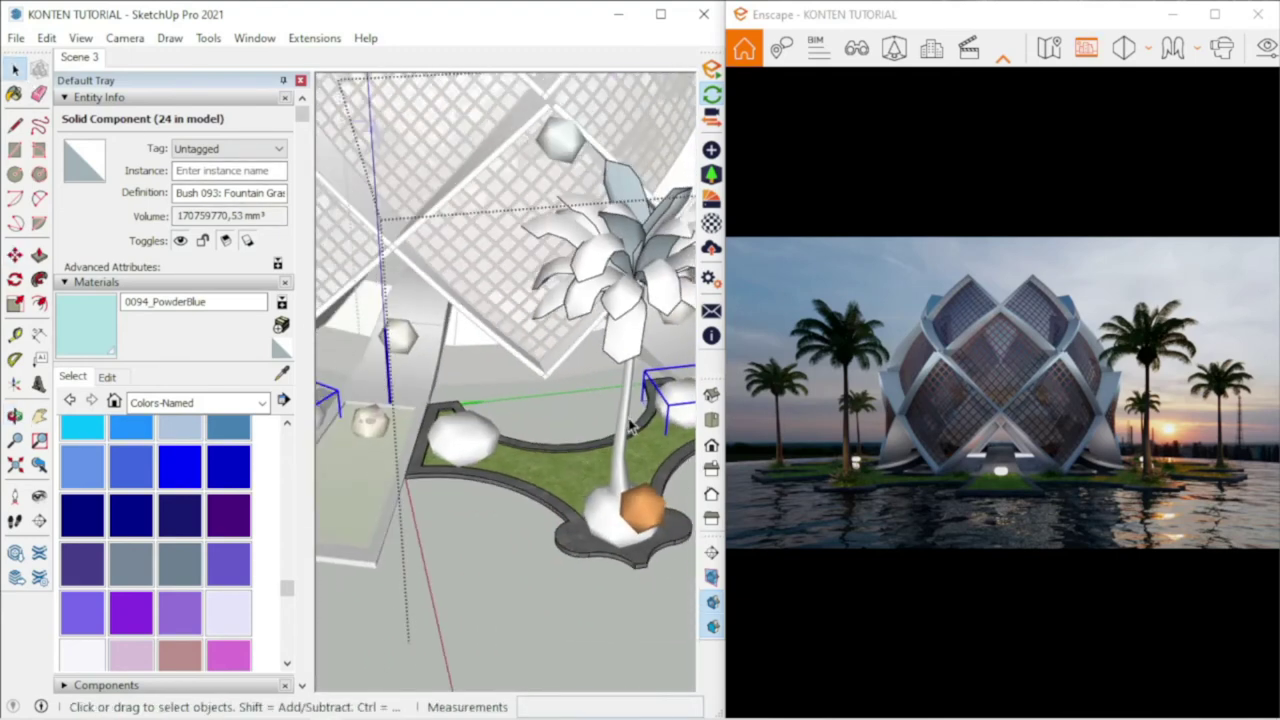
pyautogui.scroll(3, 460, 400)
# - Copy the orange garden lamp to two spots by the palm planters
pyautogui.click(445, 410)
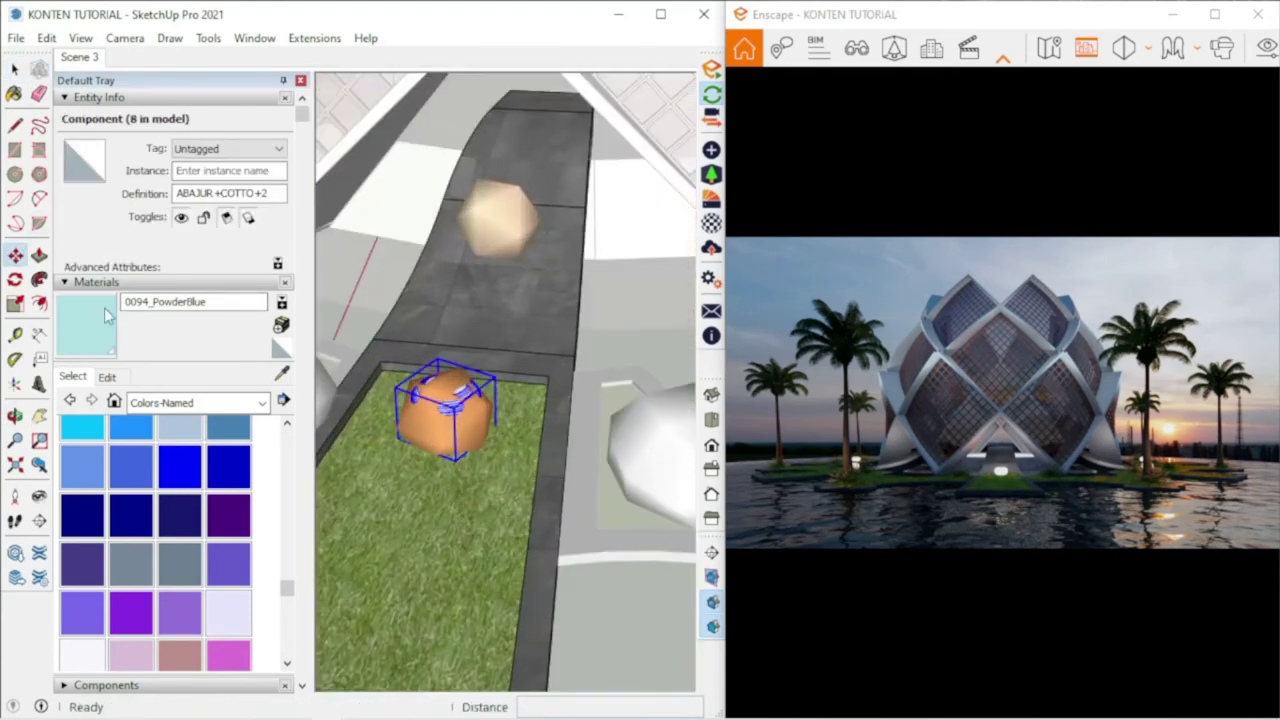
pyautogui.press('ctrl')
pyautogui.click(375, 509)
pyautogui.scroll(-3, 389, 514)
pyautogui.scroll(-2, 531, 520)
pyautogui.scroll(4, 565, 563)
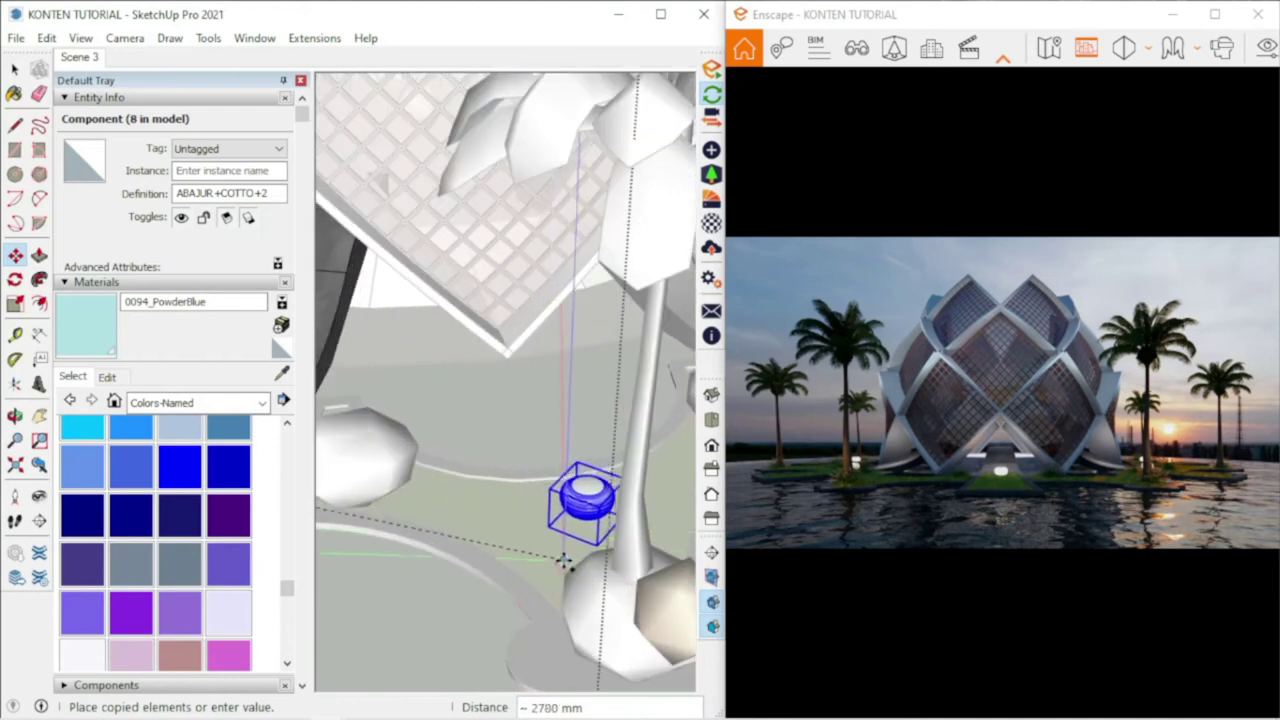
pyautogui.click(566, 545)
pyautogui.moveTo(566, 537); pyautogui.dragTo(441, 479, button='middle')
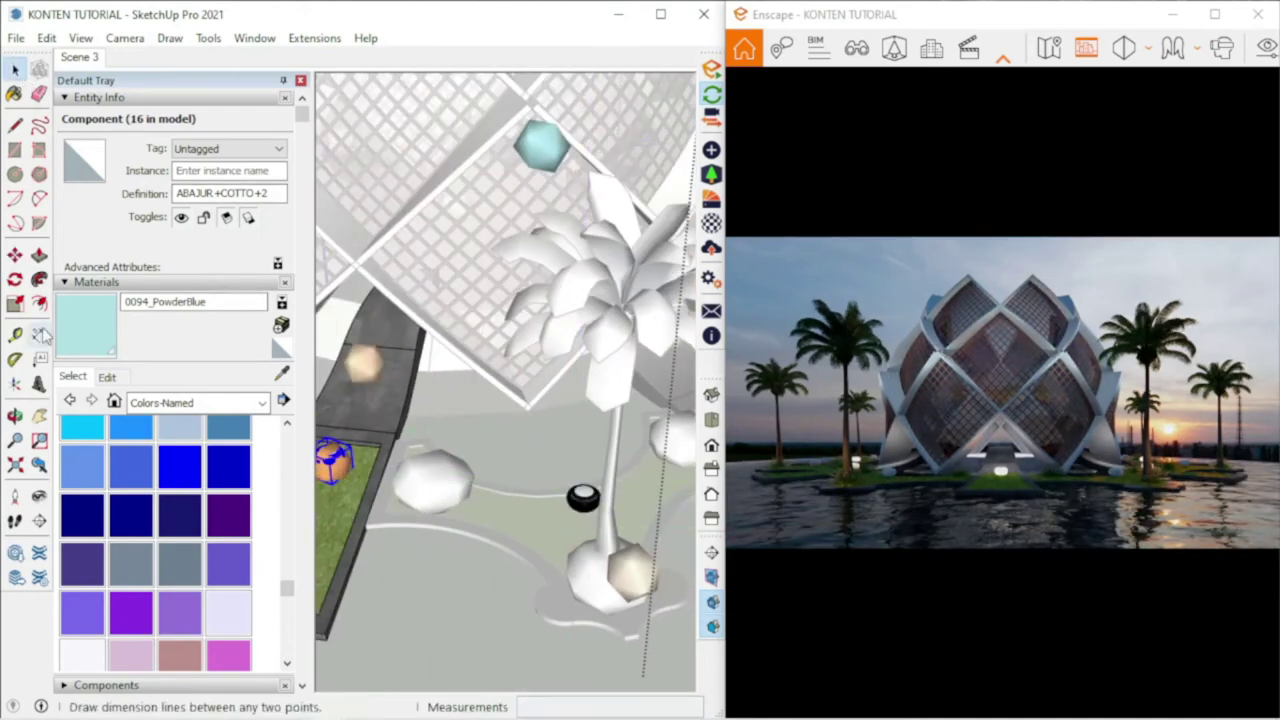
pyautogui.scroll(2, 343, 480)
pyautogui.click(494, 500)
pyautogui.moveTo(494, 500); pyautogui.dragTo(491, 382, button='middle')
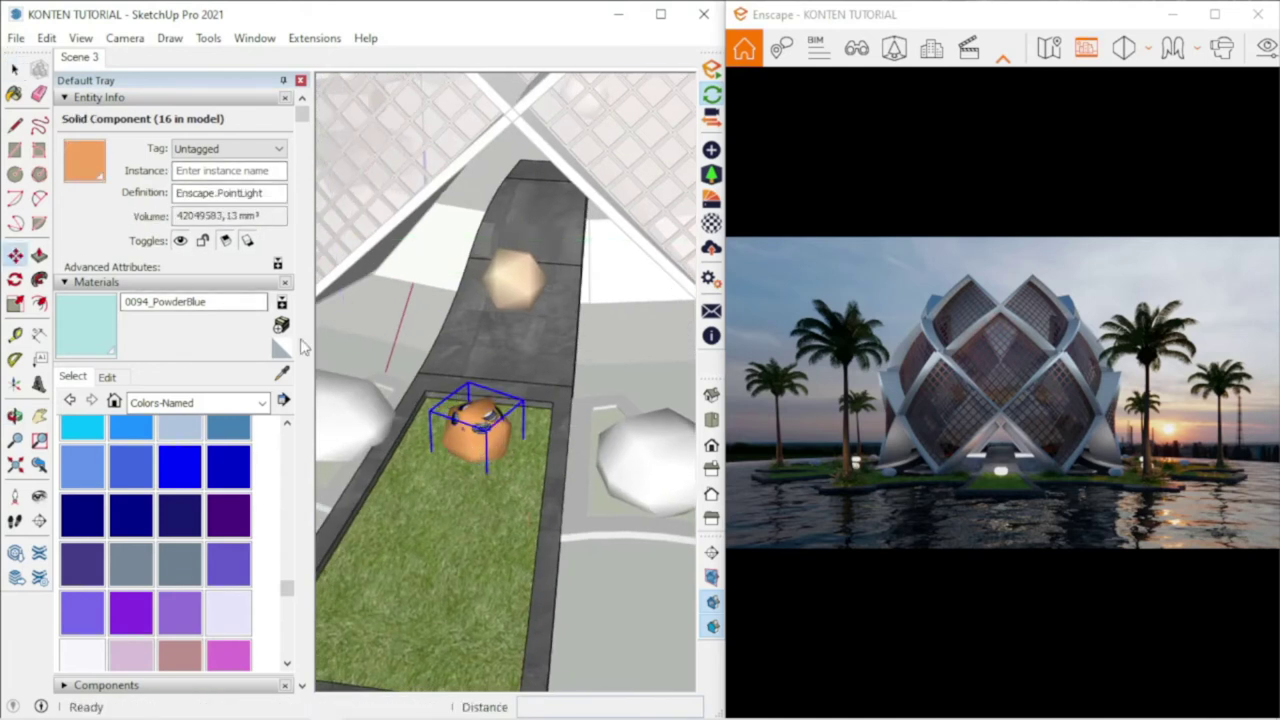
# - Copy a point light to another spot in the garden
pyautogui.click(478, 440)
pyautogui.moveTo(490, 500)
pyautogui.mouseDown(button='middle')
pyautogui.moveTo(651, 557)
pyautogui.moveTo(660, 515)
pyautogui.mouseUp(button='middle')
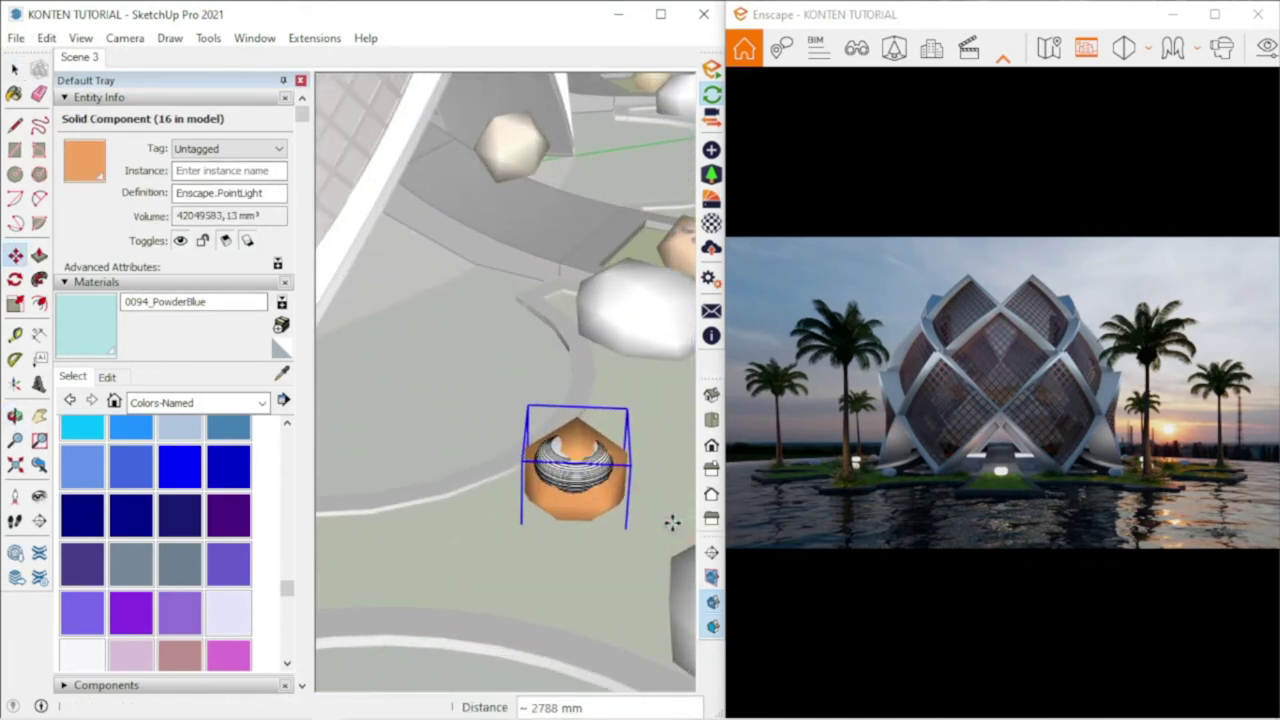
pyautogui.click(668, 521)
pyautogui.scroll(3, 608, 514)
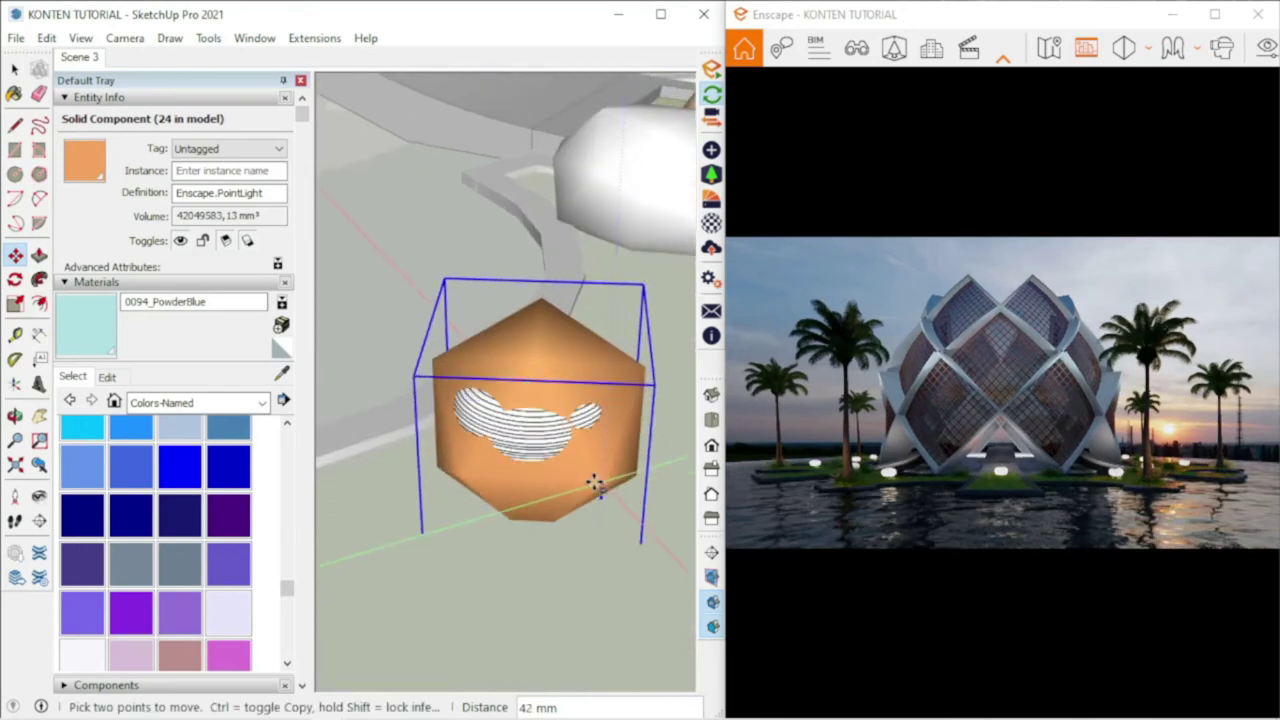
pyautogui.moveTo(594, 482)
pyautogui.mouseDown(button='middle')
pyautogui.moveTo(537, 574)
pyautogui.moveTo(563, 586)
pyautogui.mouseUp(button='middle')
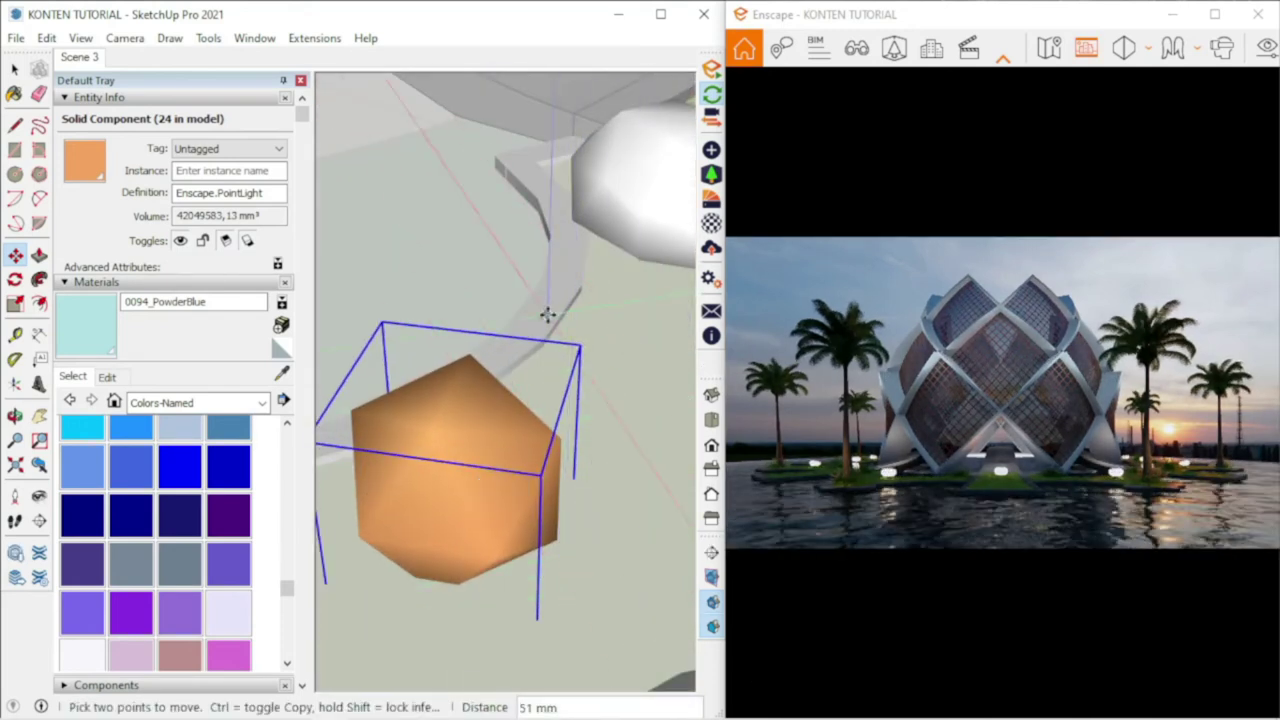
pyautogui.scroll(-3, 510, 420)
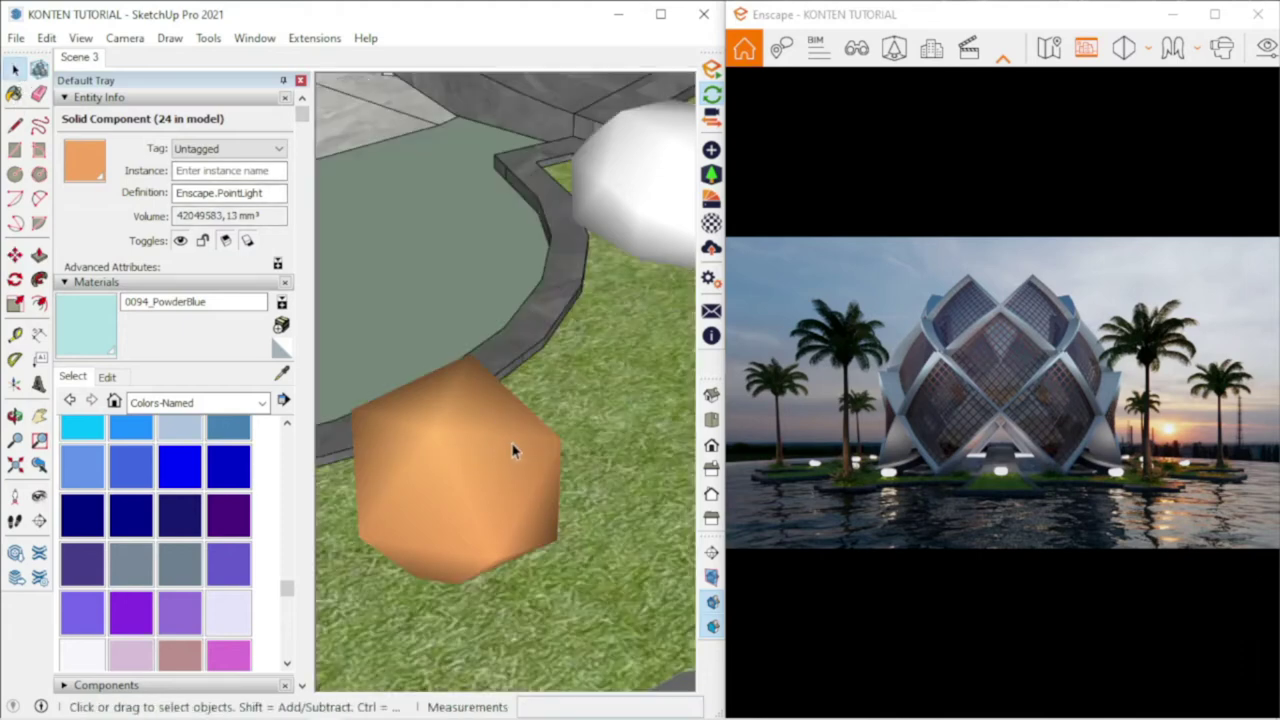
pyautogui.scroll(-3, 540, 465)
pyautogui.scroll(-3, 570, 482)
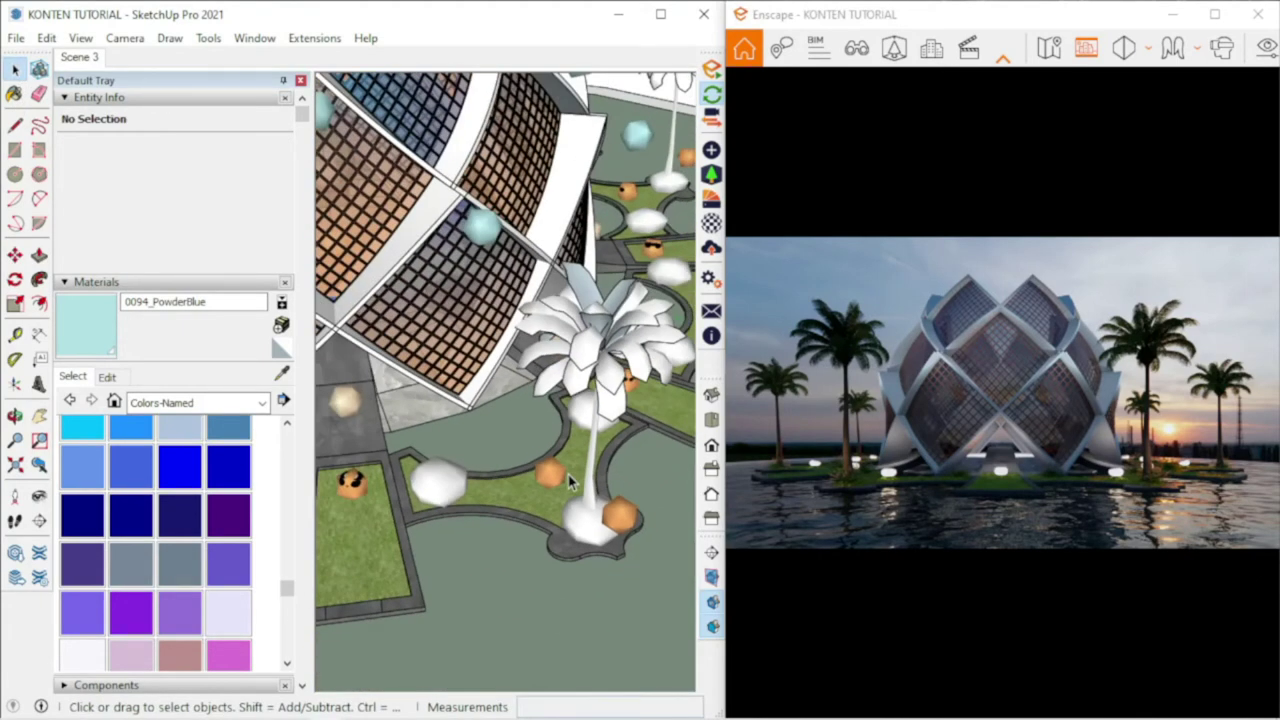
# - Zoom and orbit to frame the whole lotus building and its garden
pyautogui.scroll(-3, 570, 483)
pyautogui.moveTo(570, 483); pyautogui.dragTo(566, 430, button='middle')
pyautogui.scroll(3, 566, 429)
pyautogui.scroll(3, 566, 429)
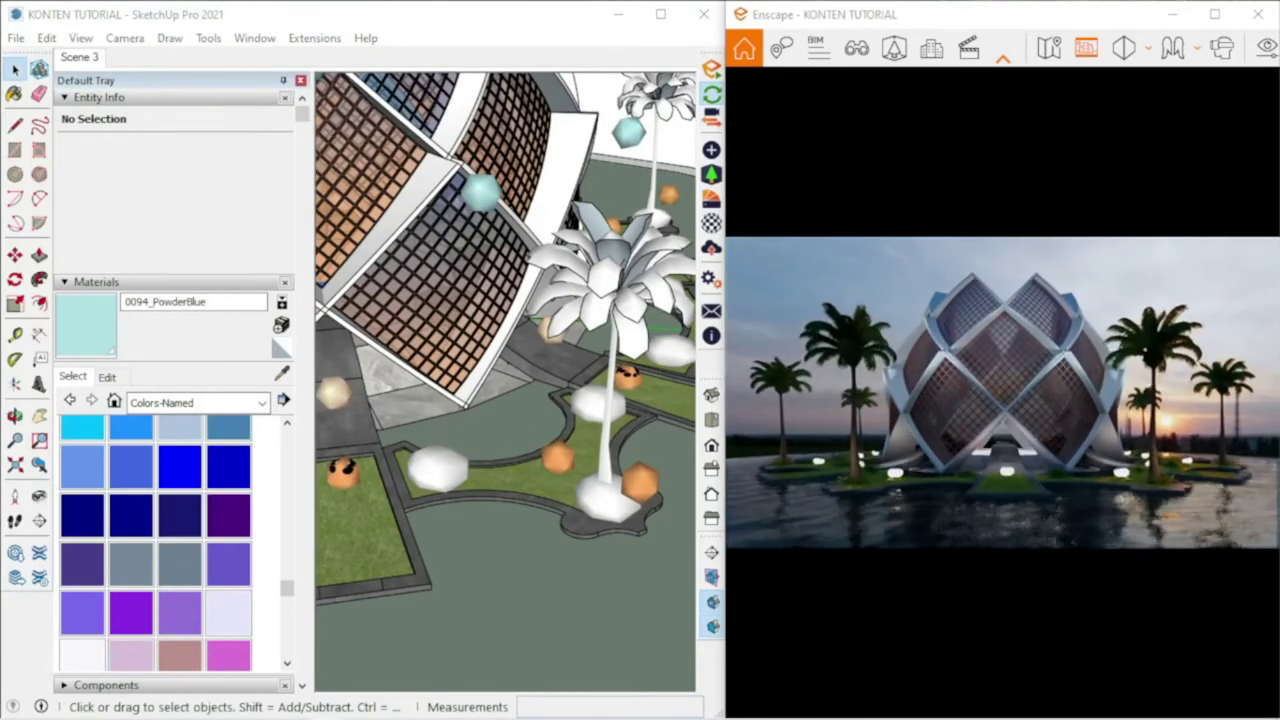
pyautogui.scroll(2, 1005, 393)
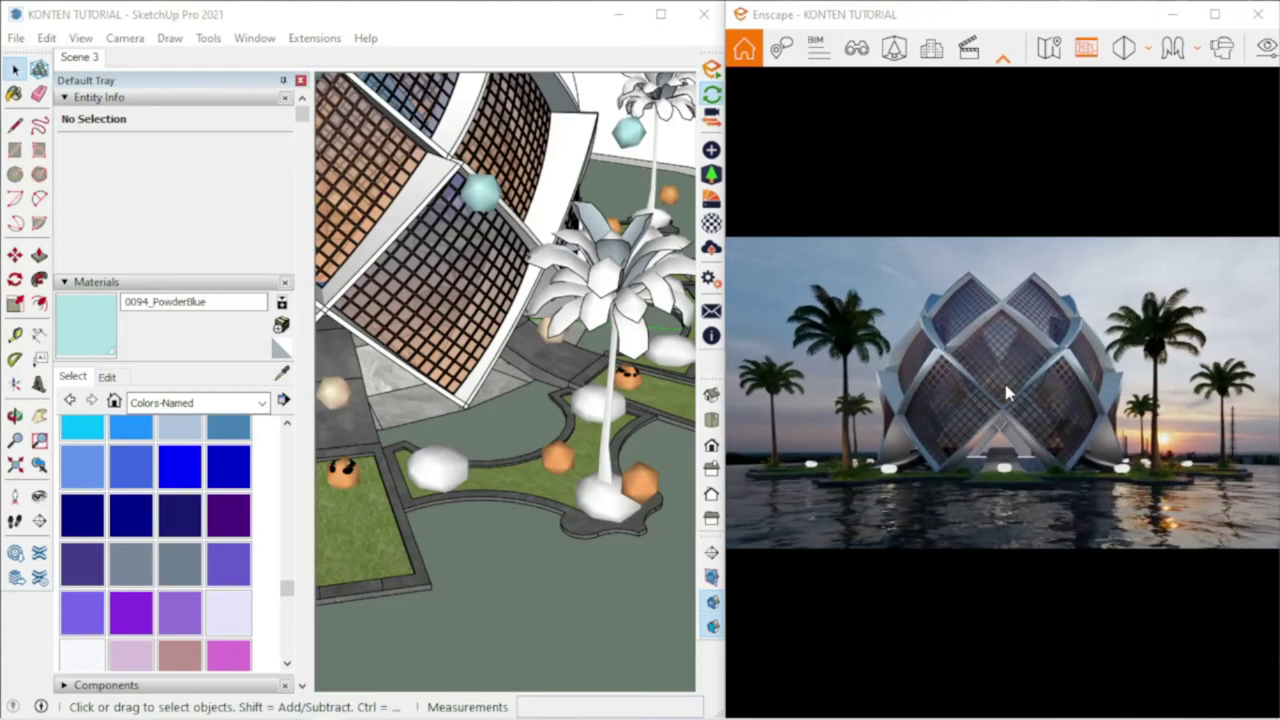
# - Bring up Enscape's Visual Settings on the Sky page and nudge the sky rotation
pyautogui.click(1236, 50)
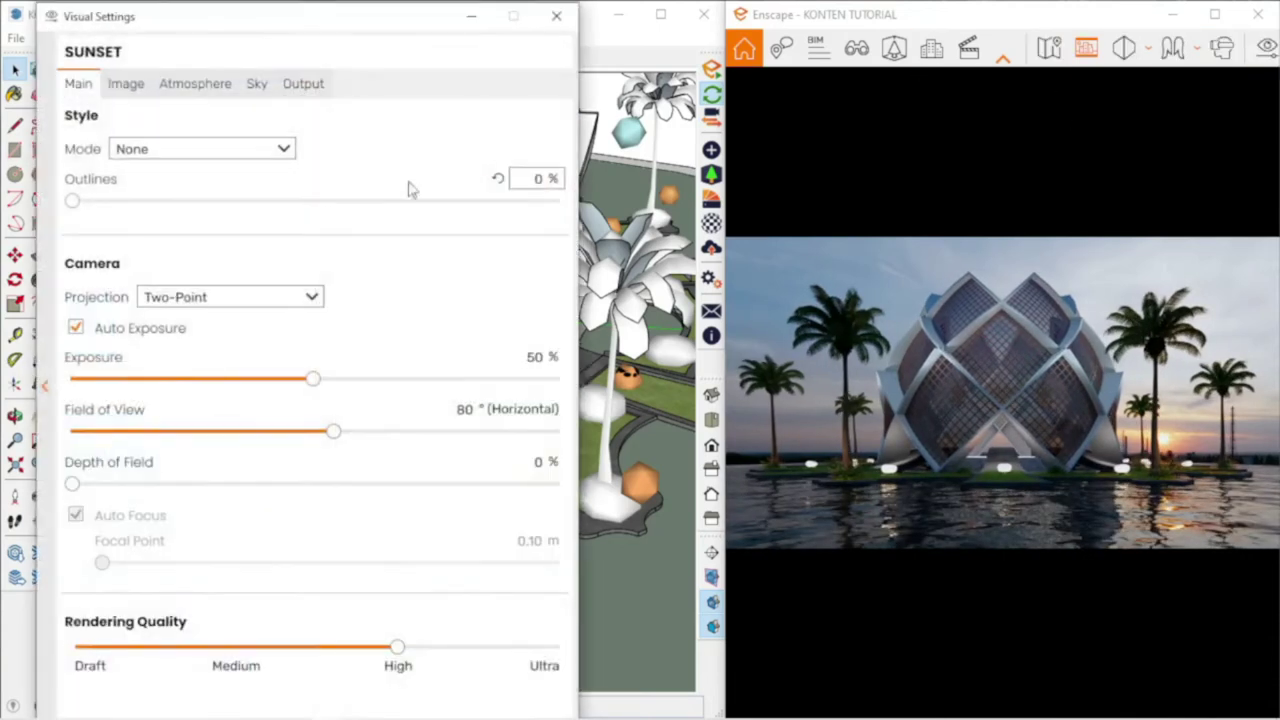
pyautogui.click(838, 368)
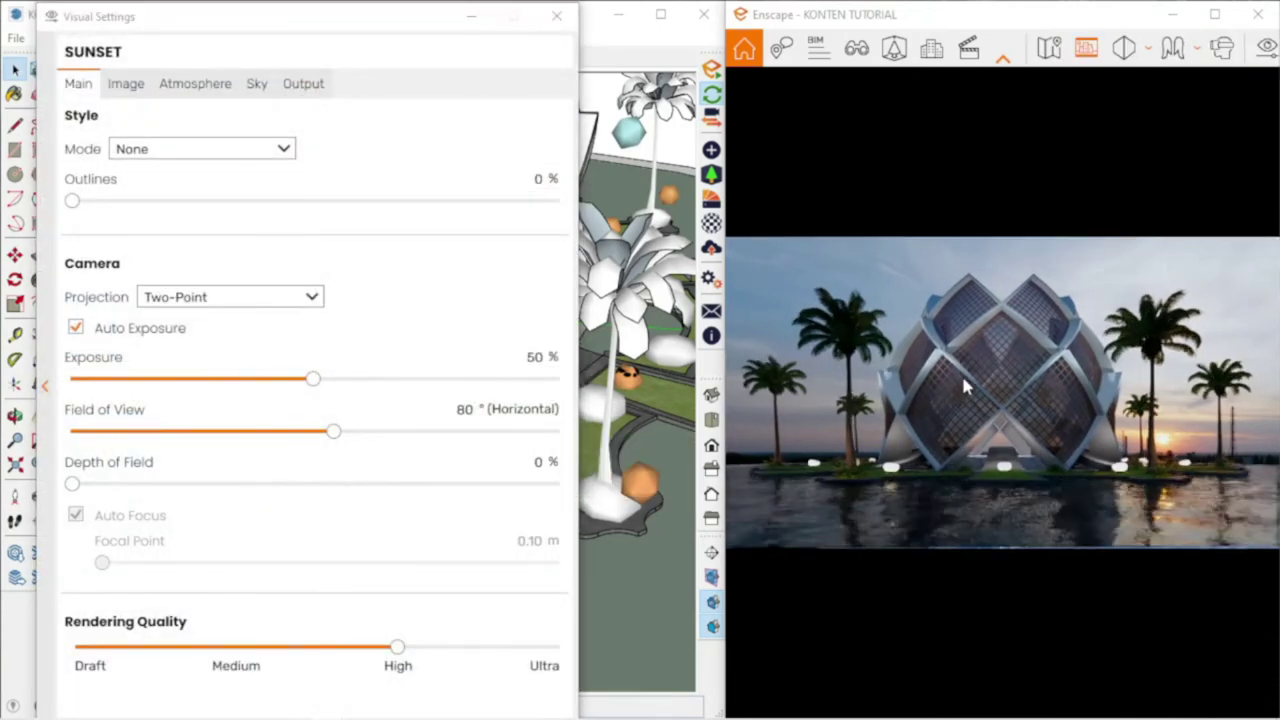
pyautogui.click(557, 18)
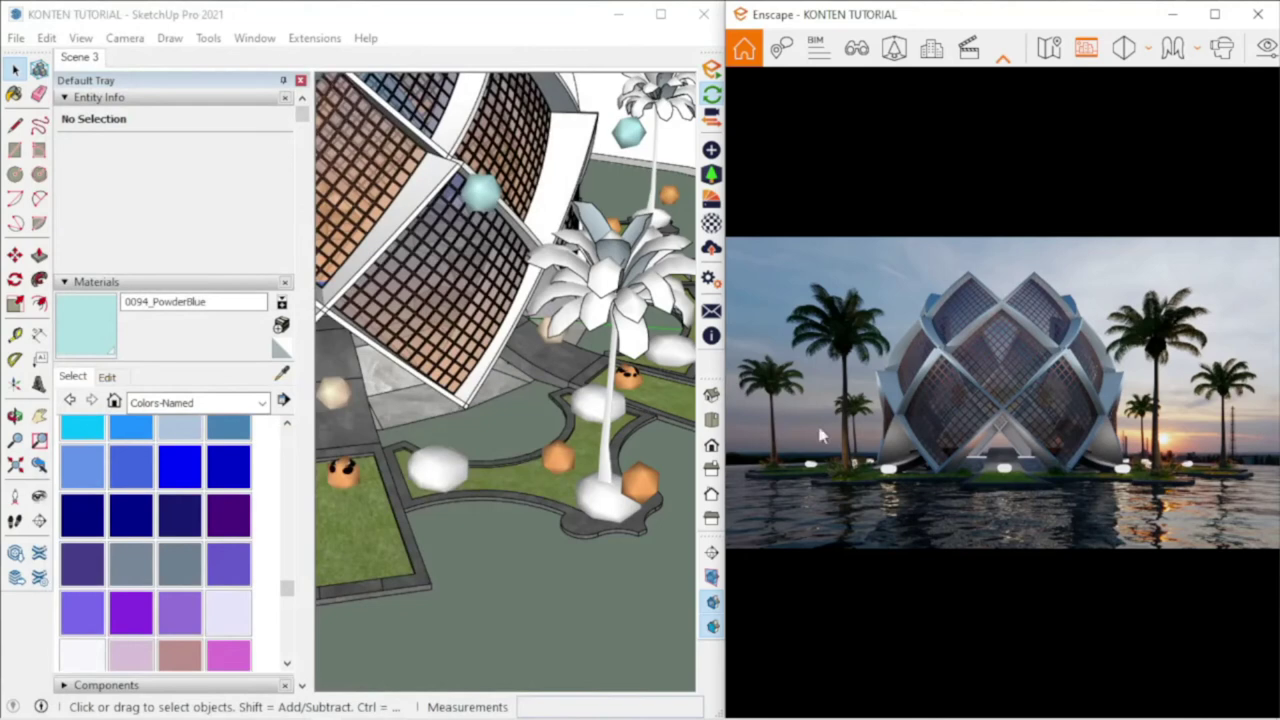
pyautogui.click(1262, 49)
pyautogui.click(257, 85)
pyautogui.moveTo(213, 250)
pyautogui.mouseDown()
pyautogui.moveTo(177, 251)
pyautogui.moveTo(263, 254)
pyautogui.moveTo(208, 252)
pyautogui.mouseUp()
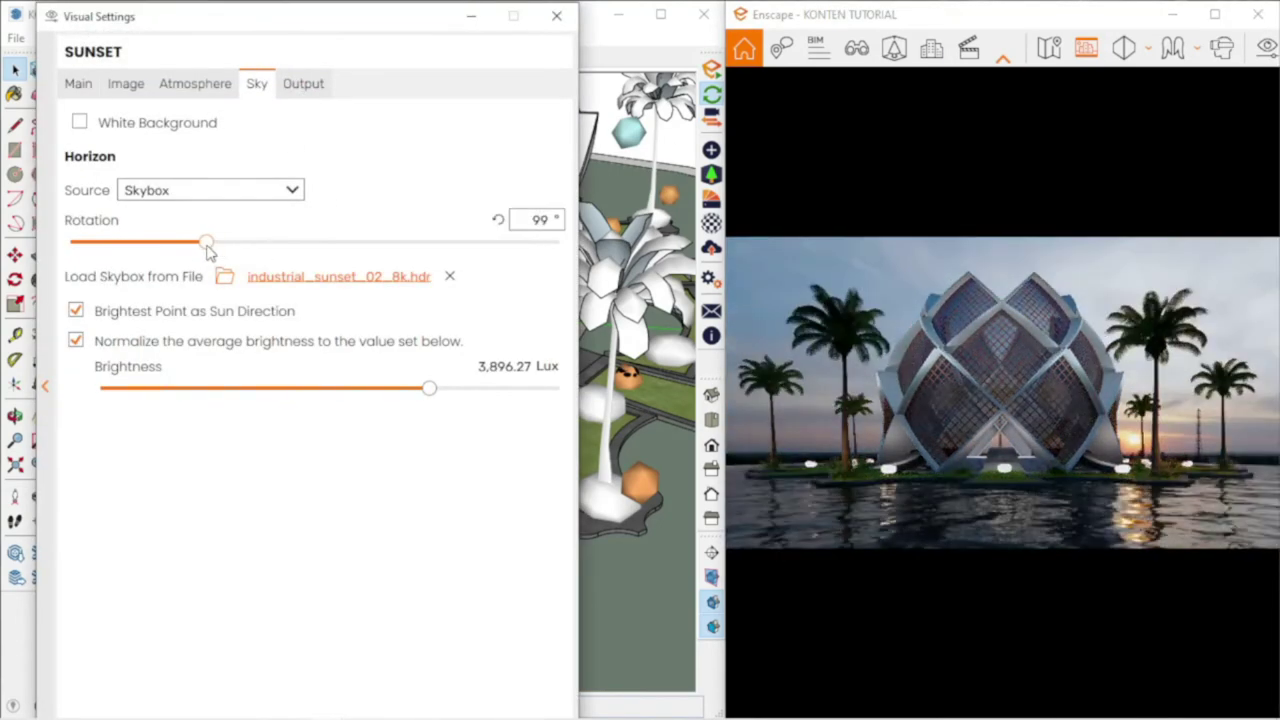
# - Load dikhololo_night_8k.hdr from the HDRI NEW folder and dim it to about 692 Lux
pyautogui.click(292, 280)
pyautogui.click(367, 78)
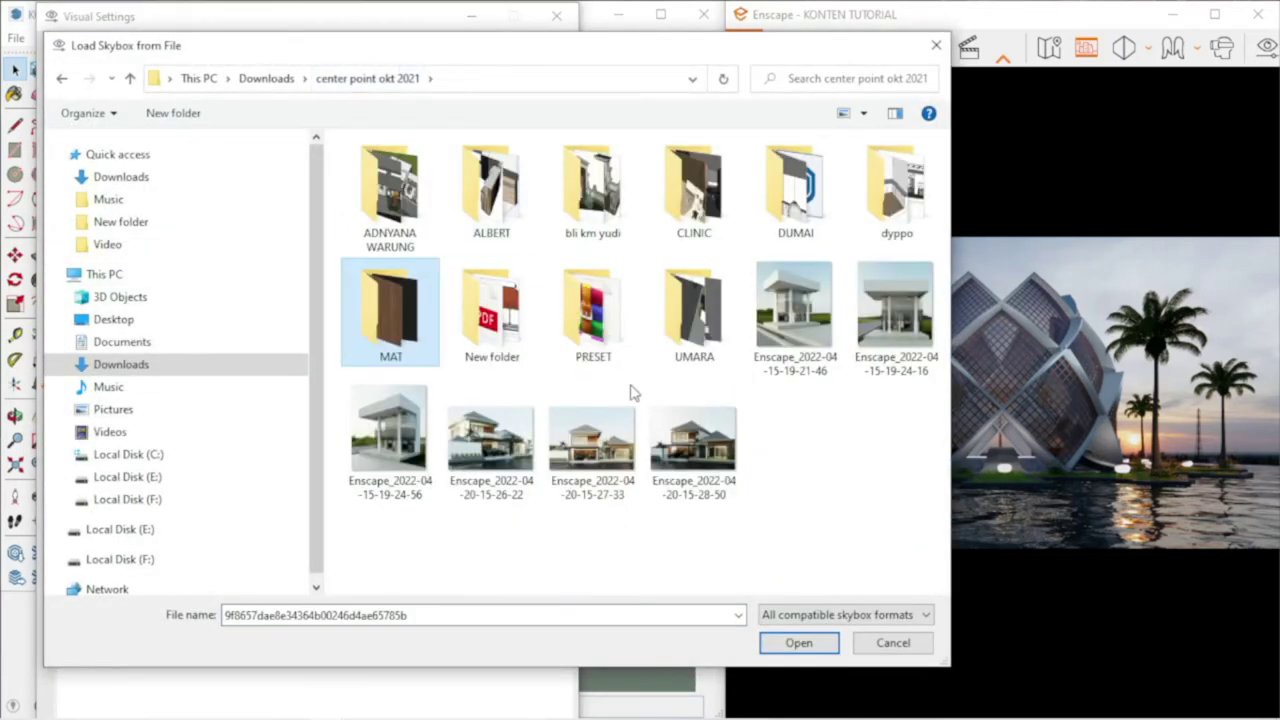
pyautogui.doubleClick(580, 335)
pyautogui.doubleClick(390, 190)
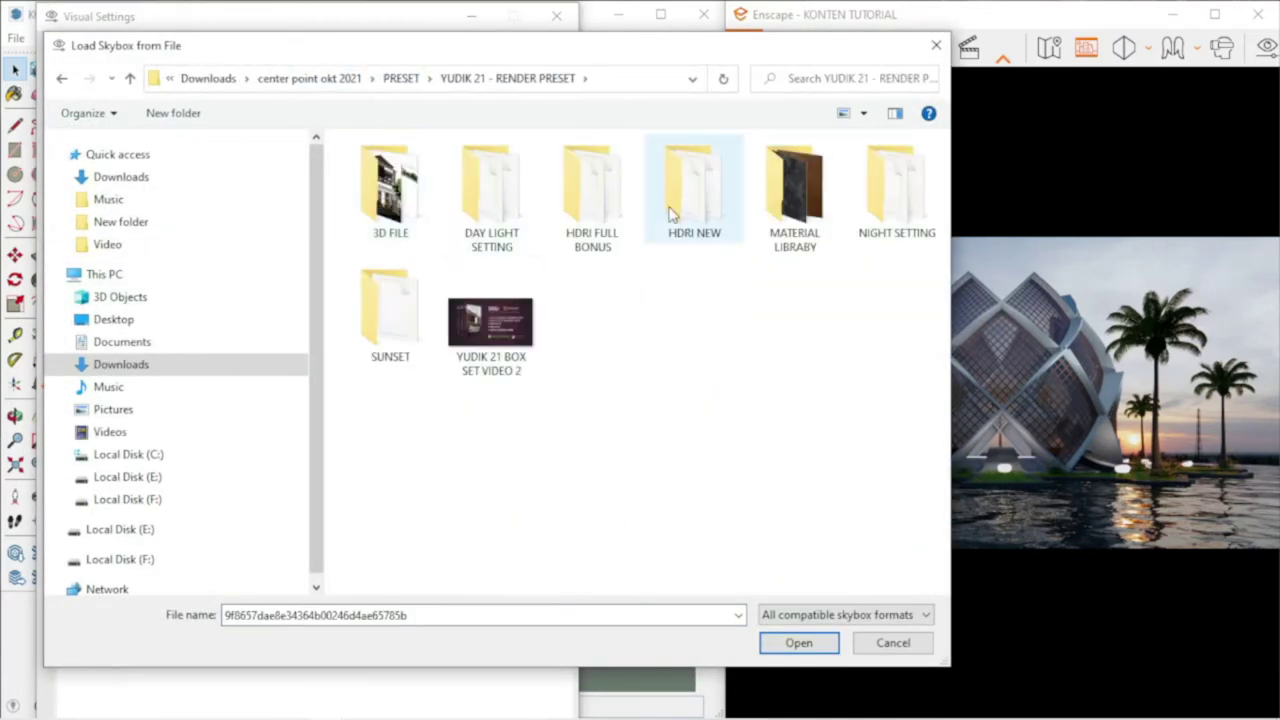
pyautogui.doubleClick(735, 207)
pyautogui.doubleClick(506, 170)
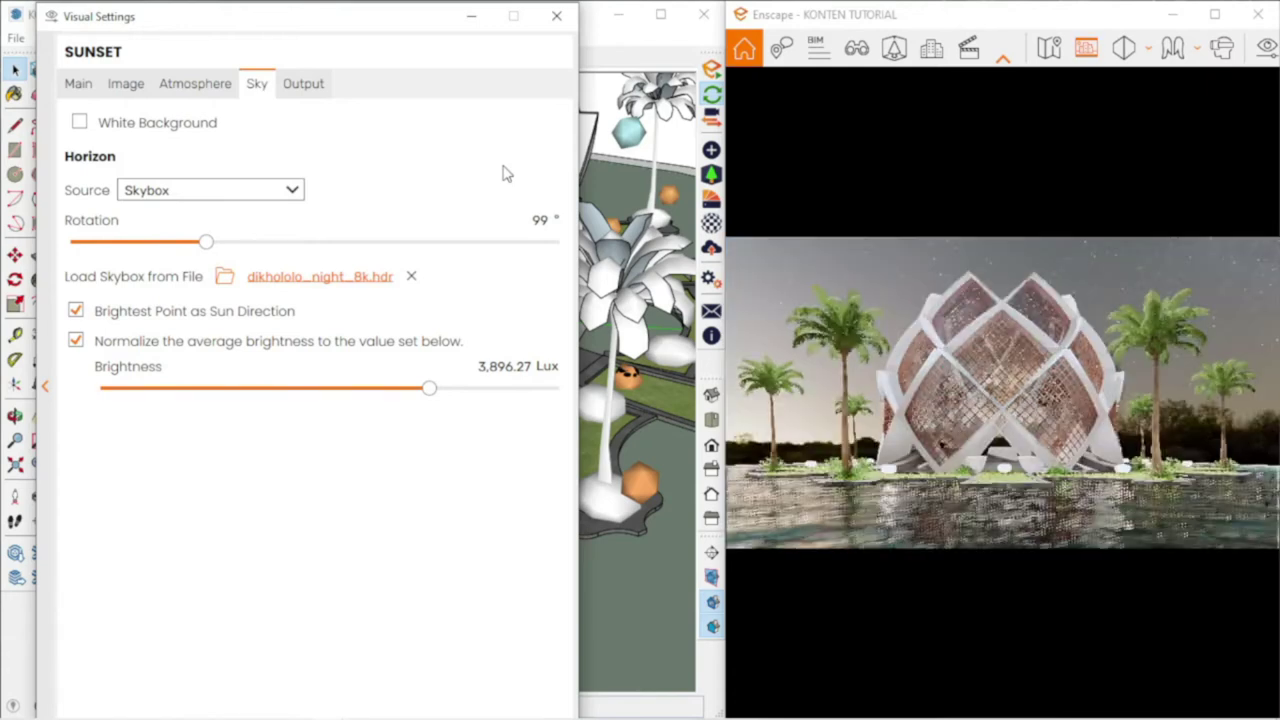
pyautogui.moveTo(428, 393)
pyautogui.mouseDown()
pyautogui.moveTo(331, 388)
pyautogui.moveTo(371, 388)
pyautogui.mouseUp()
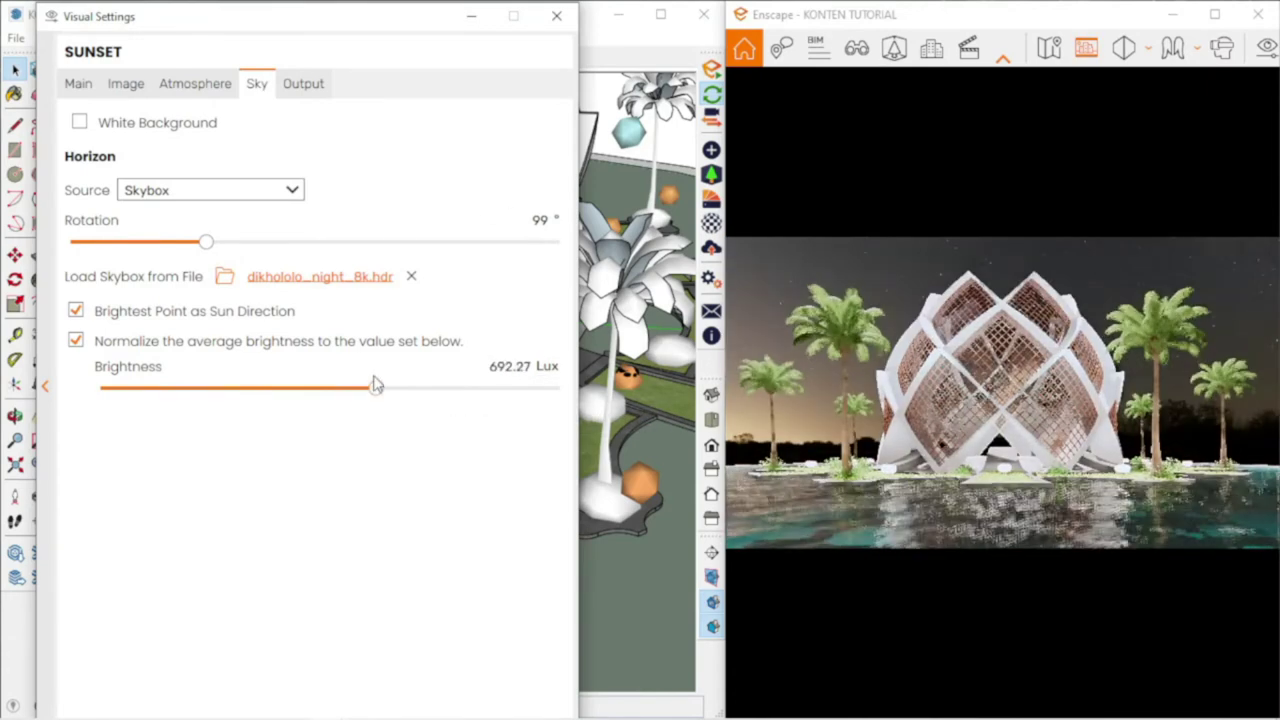
# - In Atmosphere, lower artificial light brightness and set ambient brightness to 34%
pyautogui.click(195, 83)
pyautogui.moveTo(206, 499); pyautogui.dragTo(72, 501)
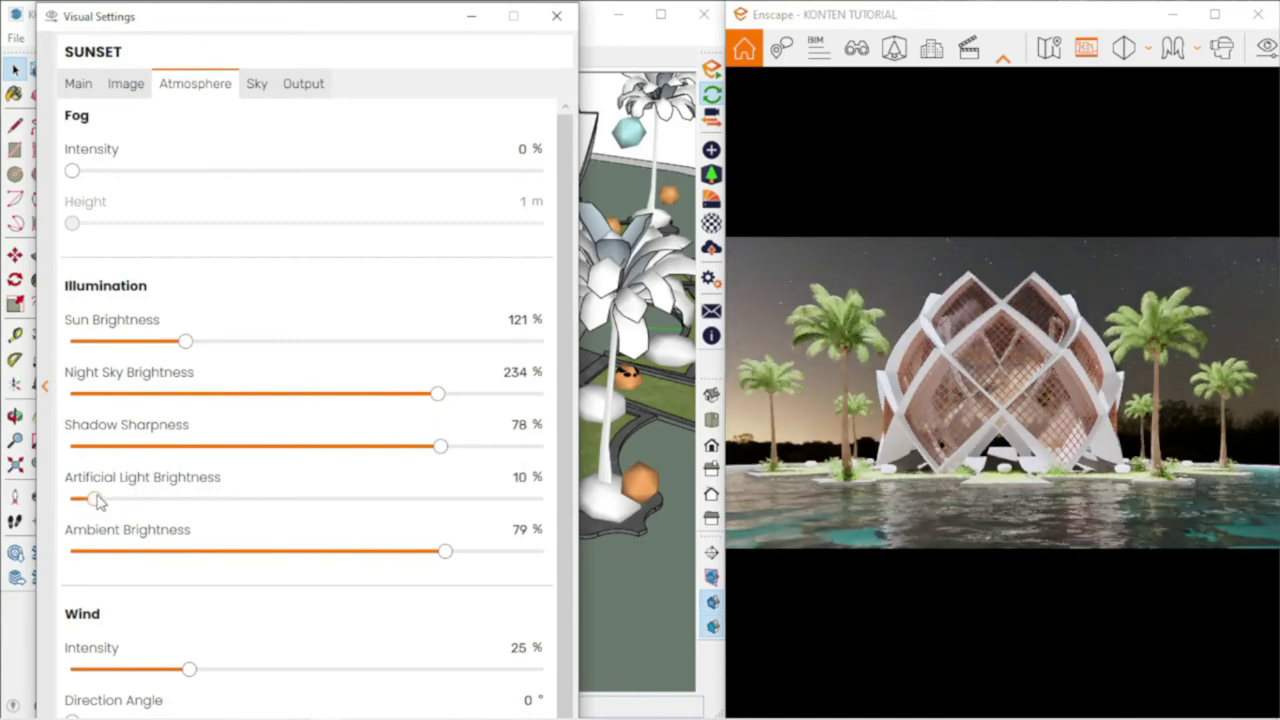
pyautogui.moveTo(441, 568); pyautogui.dragTo(229, 566)
# - Raise skybox brightness to 6,139.26 Lux and rotate the sky horizon to 162°
pyautogui.click(257, 83)
pyautogui.moveTo(209, 251)
pyautogui.mouseDown()
pyautogui.moveTo(416, 255)
pyautogui.moveTo(240, 251)
pyautogui.moveTo(136, 274)
pyautogui.mouseUp()
pyautogui.moveTo(370, 398)
pyautogui.mouseDown()
pyautogui.moveTo(200, 394)
pyautogui.moveTo(503, 391)
pyautogui.moveTo(437, 394)
pyautogui.mouseUp()
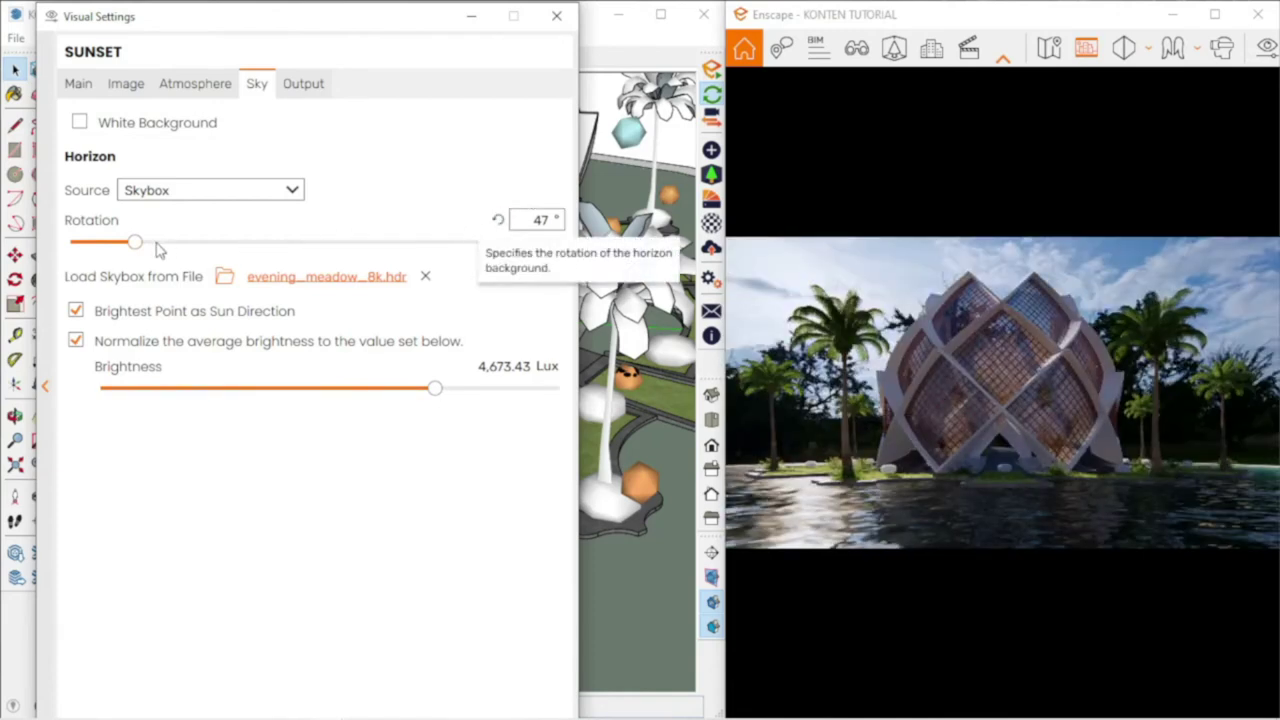
pyautogui.moveTo(440, 397)
pyautogui.mouseDown()
pyautogui.moveTo(371, 388)
pyautogui.moveTo(443, 388)
pyautogui.mouseUp()
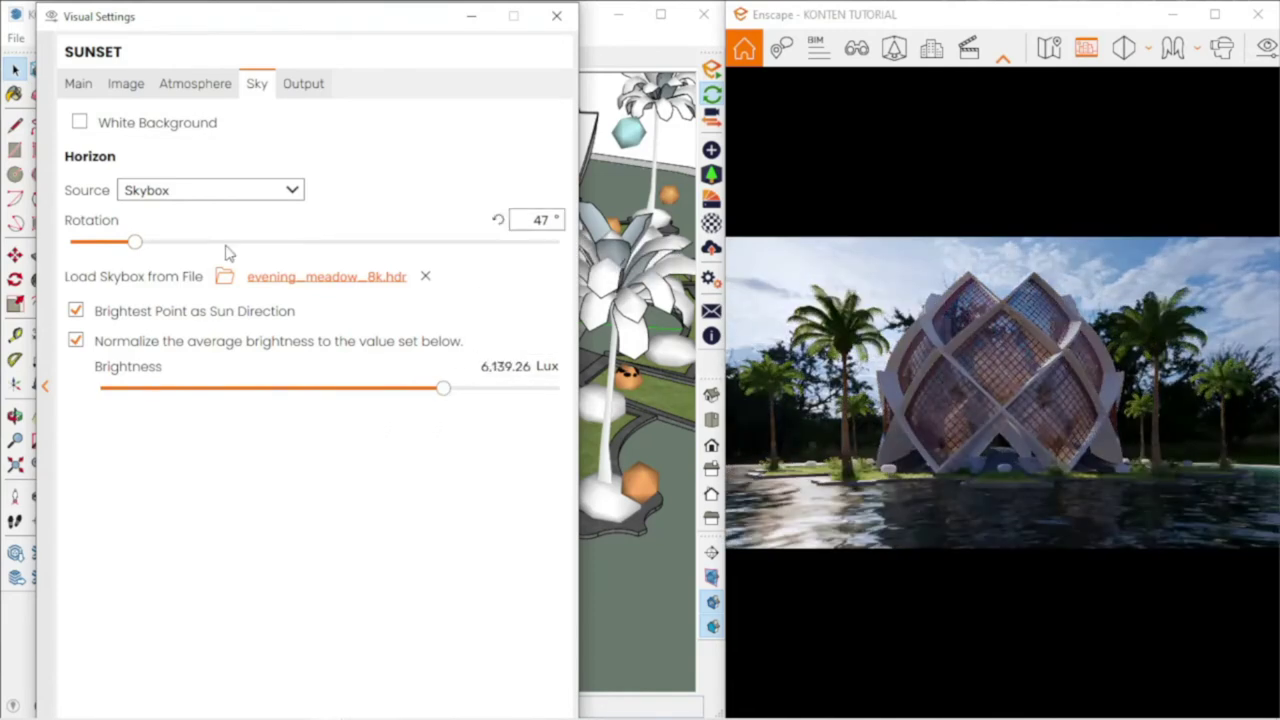
pyautogui.moveTo(138, 243)
pyautogui.mouseDown()
pyautogui.moveTo(309, 243)
pyautogui.moveTo(290, 243)
pyautogui.mouseUp()
# - Load kloppenheim_02_8k.hdr, dim it to about 830 Lux and turn the horizon to 51°
pyautogui.click(301, 287)
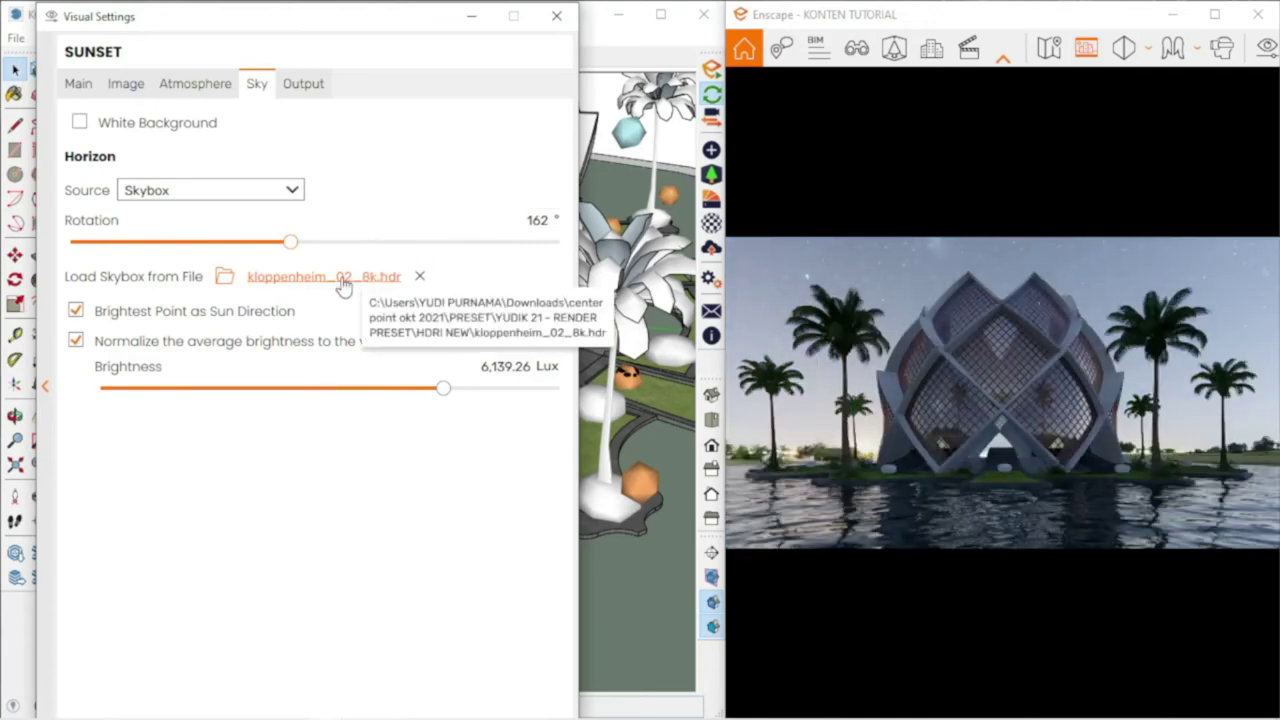
pyautogui.moveTo(444, 397)
pyautogui.mouseDown()
pyautogui.moveTo(243, 397)
pyautogui.moveTo(543, 389)
pyautogui.moveTo(385, 392)
pyautogui.moveTo(398, 389)
pyautogui.mouseUp()
pyautogui.moveTo(290, 242)
pyautogui.mouseDown()
pyautogui.moveTo(126, 244)
pyautogui.moveTo(343, 233)
pyautogui.moveTo(193, 237)
pyautogui.moveTo(222, 248)
pyautogui.mouseUp()
# - Raise artificial light brightness to 35% and try the spaichingen_hill_8k.hdr skybox at various rotations
pyautogui.click(195, 84)
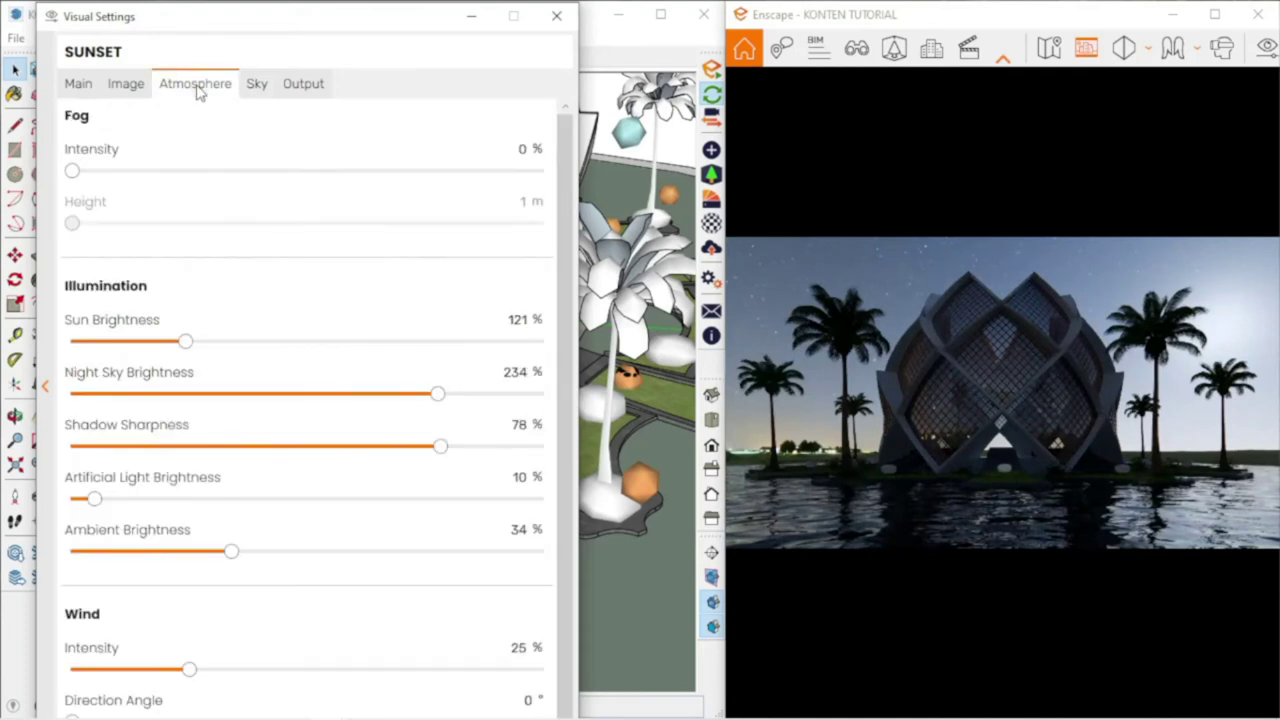
pyautogui.moveTo(98, 498); pyautogui.dragTo(155, 502)
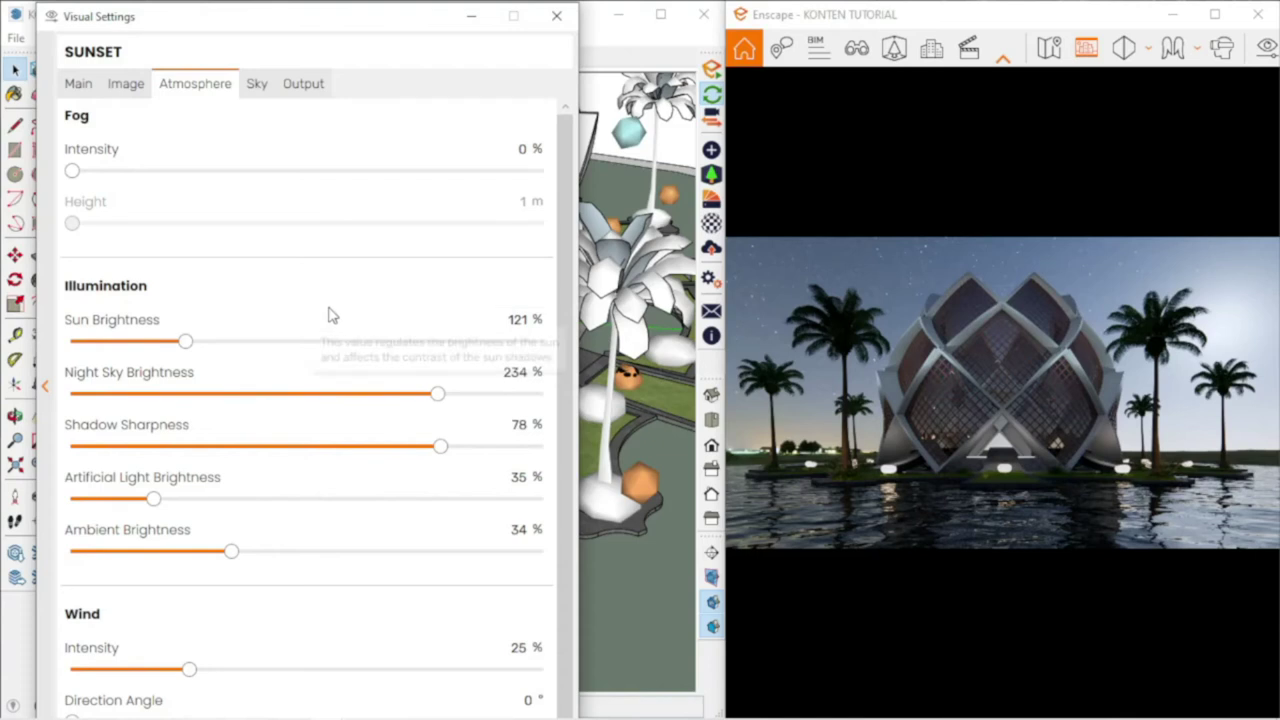
pyautogui.click(257, 84)
pyautogui.click(284, 277)
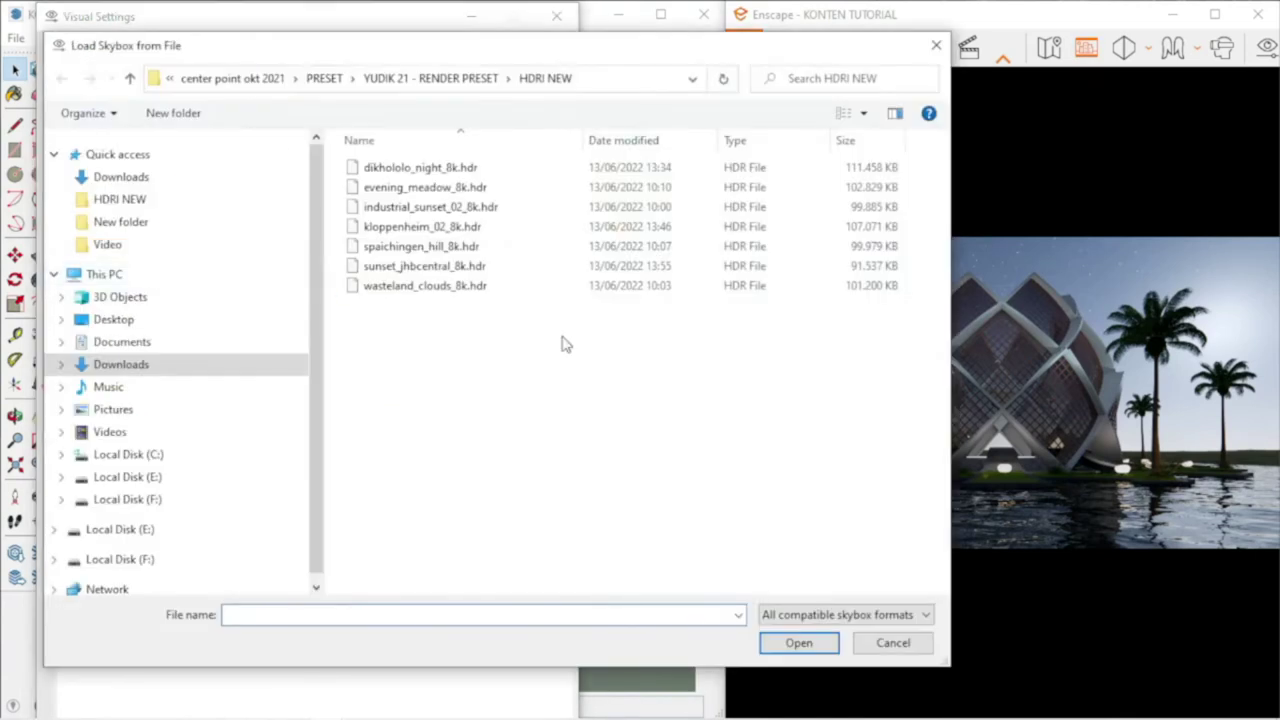
pyautogui.doubleClick(524, 255)
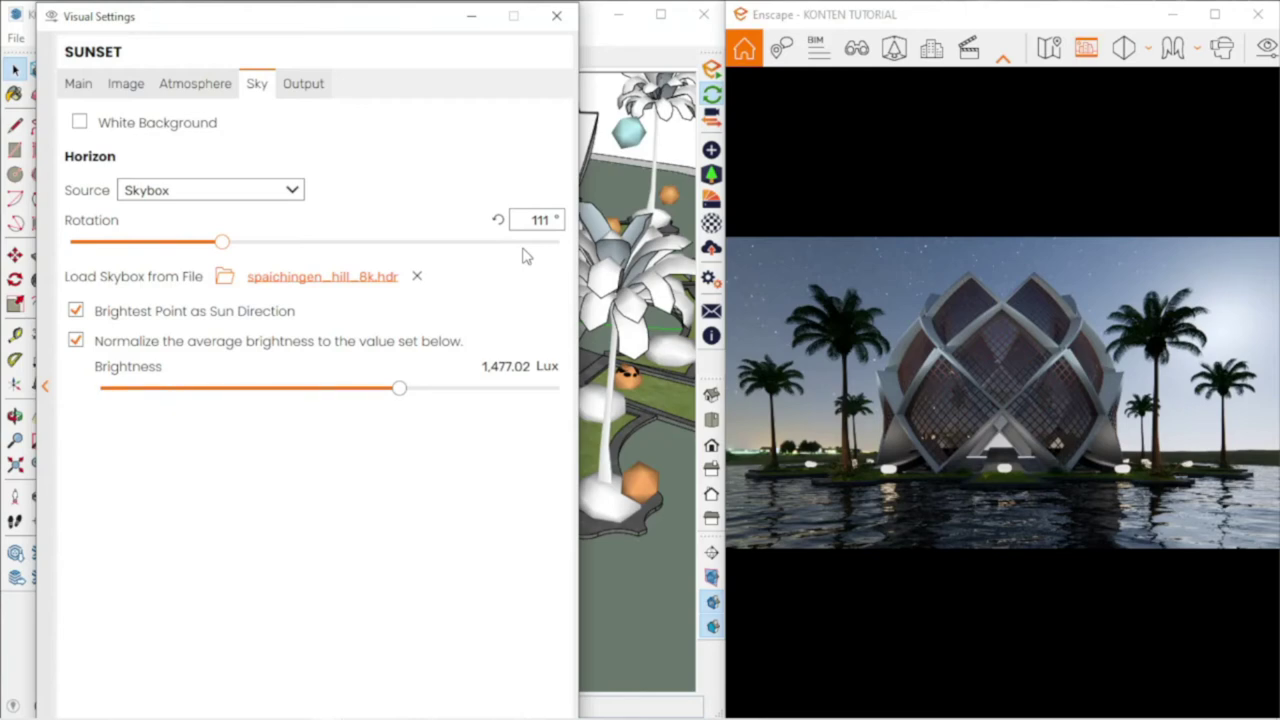
pyautogui.moveTo(222, 242)
pyautogui.mouseDown()
pyautogui.moveTo(172, 256)
pyautogui.moveTo(90, 244)
pyautogui.mouseUp()
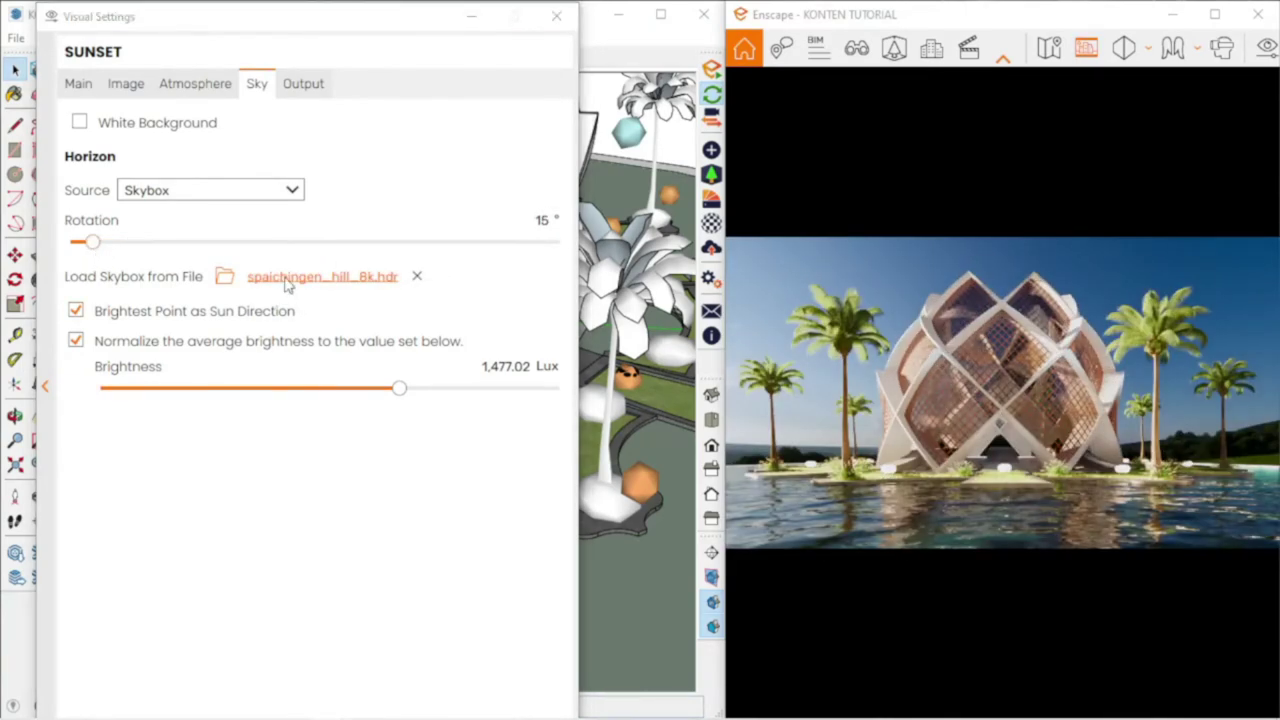
# - Try sunset_jhbcentral_8k.hdr, settle on wasteland_clouds_8k.hdr rotated to about 97°, and raise artificial light
pyautogui.click(289, 277)
pyautogui.doubleClick(468, 266)
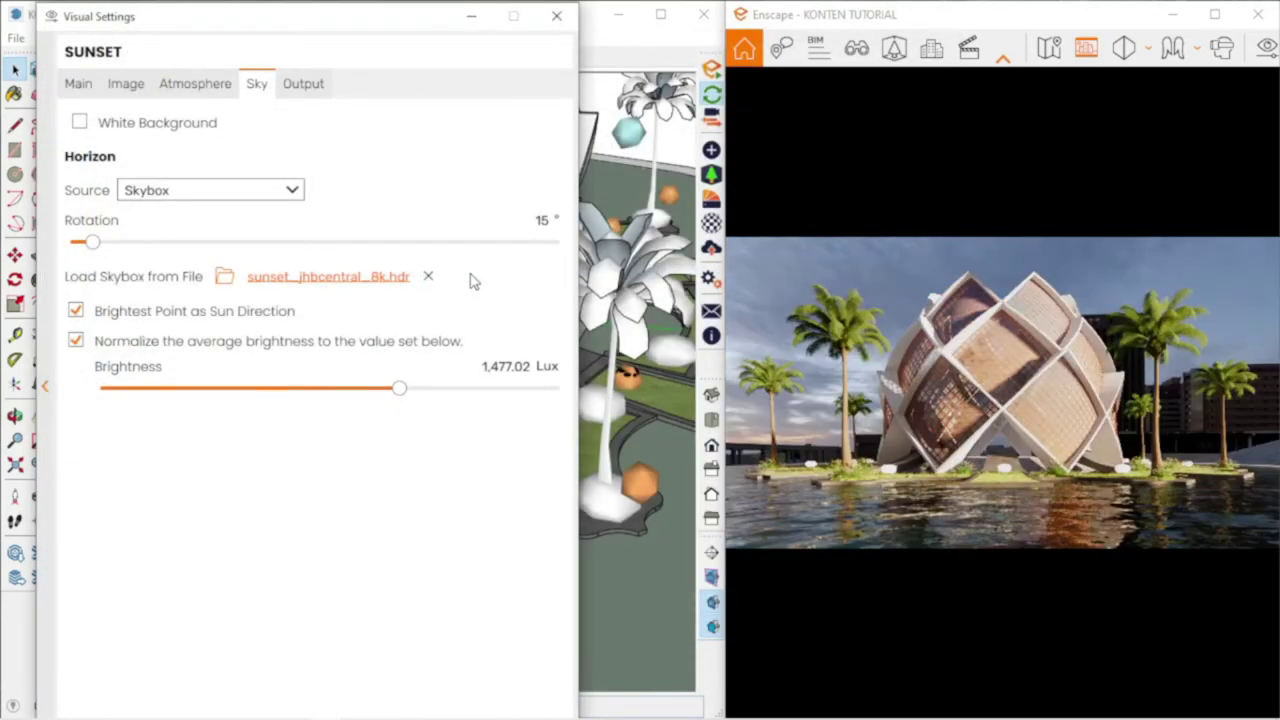
pyautogui.click(315, 278)
pyautogui.press('Escape')
pyautogui.moveTo(399, 388)
pyautogui.mouseDown()
pyautogui.moveTo(341, 390)
pyautogui.moveTo(414, 388)
pyautogui.mouseUp()
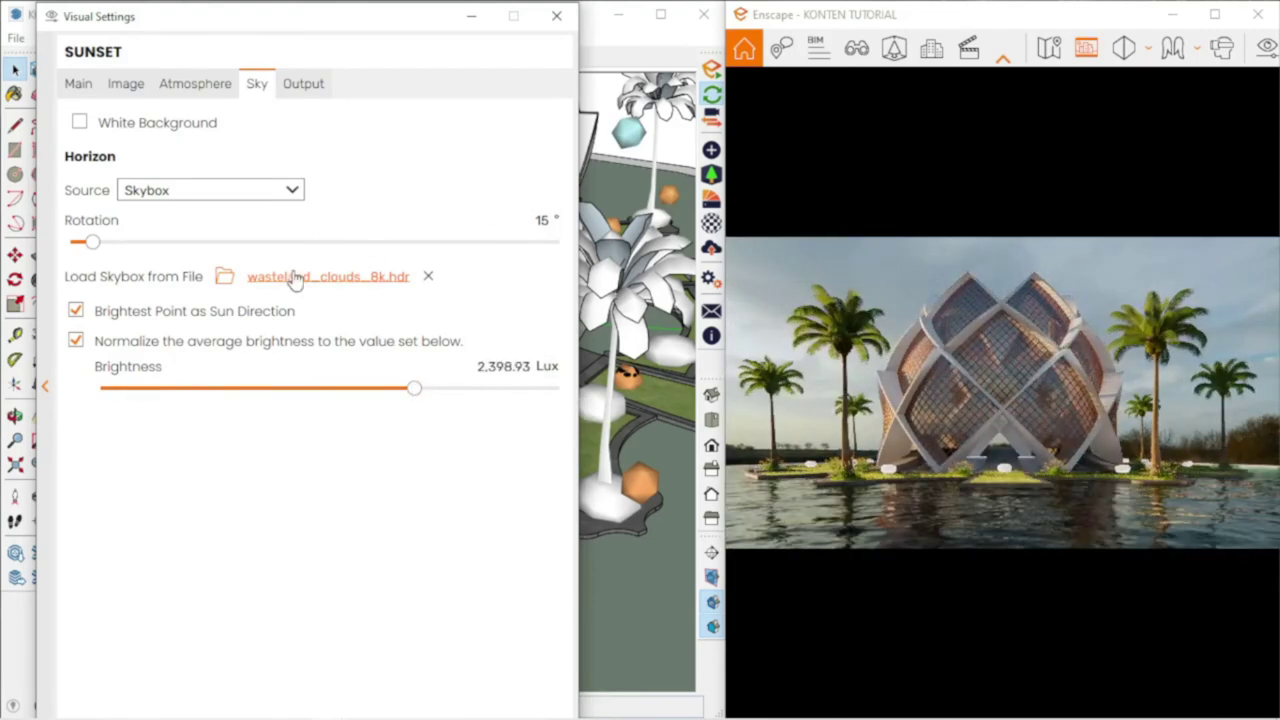
pyautogui.moveTo(91, 242)
pyautogui.mouseDown()
pyautogui.moveTo(185, 243)
pyautogui.moveTo(202, 262)
pyautogui.mouseUp()
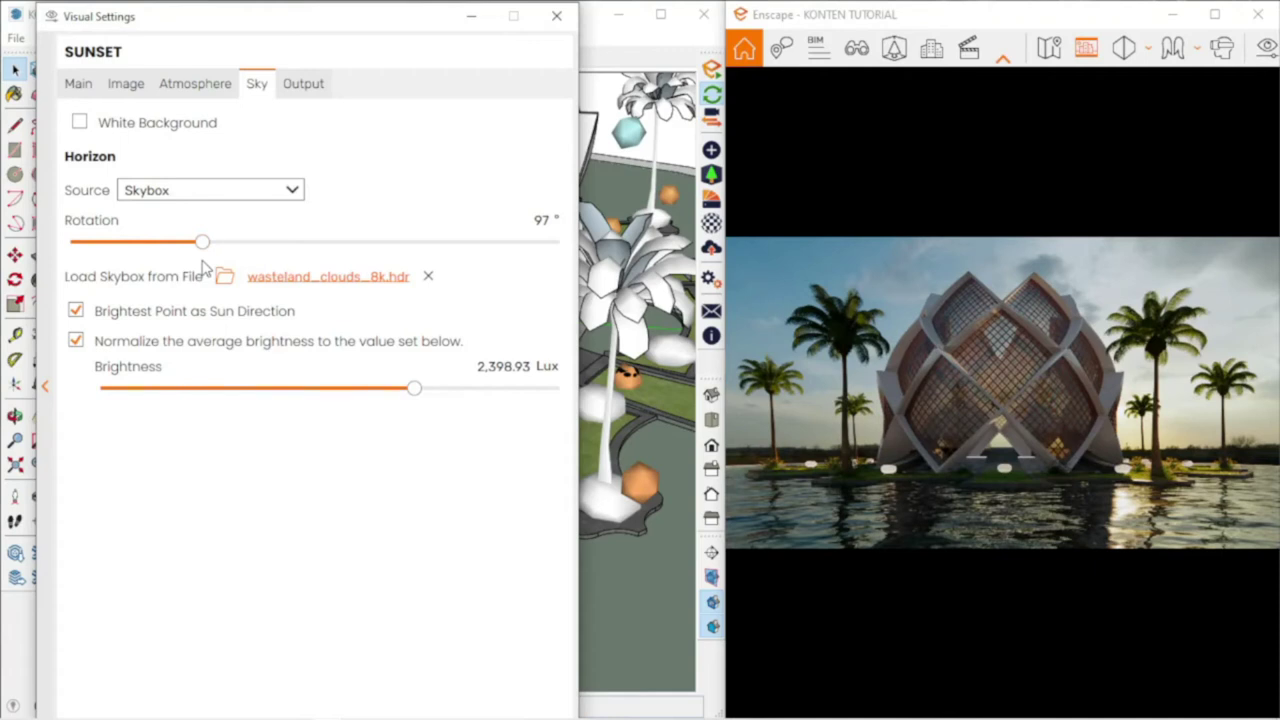
pyautogui.click(192, 84)
pyautogui.moveTo(157, 499); pyautogui.dragTo(235, 496)
# - Lower the exposure and raise sky brightness to 14,787.21 Lux
pyautogui.click(259, 86)
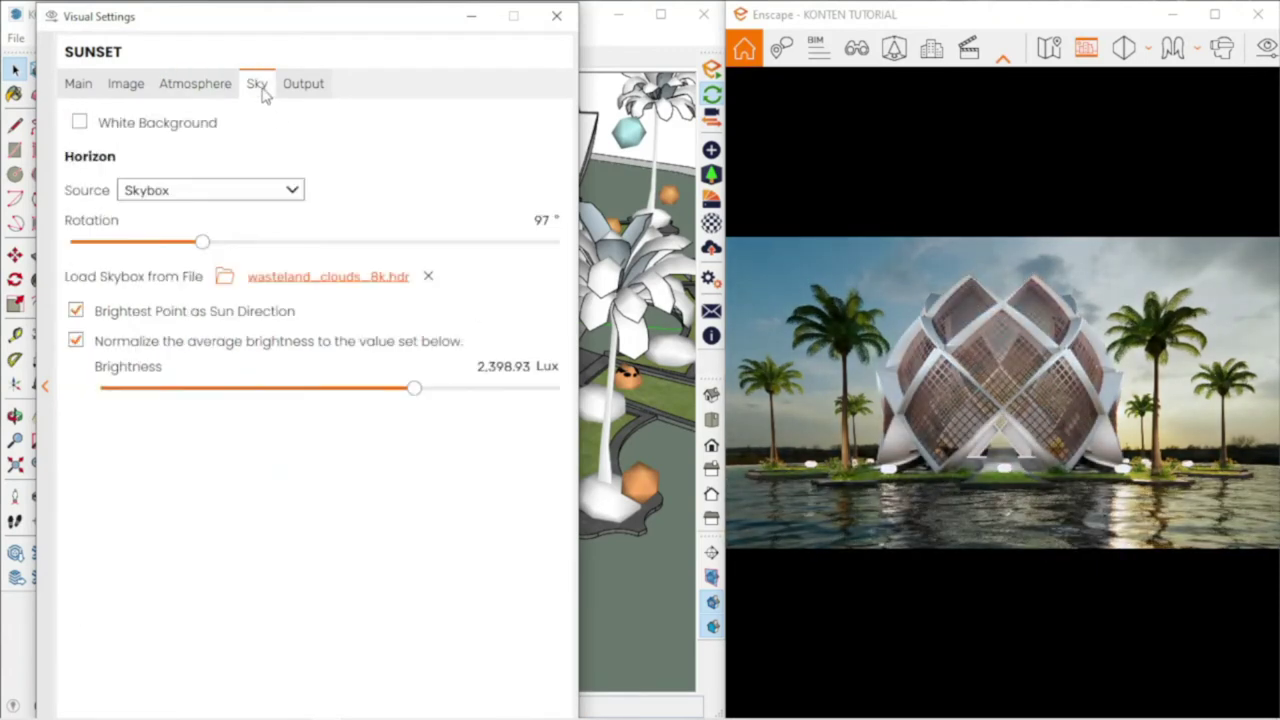
pyautogui.moveTo(414, 388)
pyautogui.mouseDown()
pyautogui.moveTo(391, 388)
pyautogui.moveTo(449, 390)
pyautogui.mouseUp()
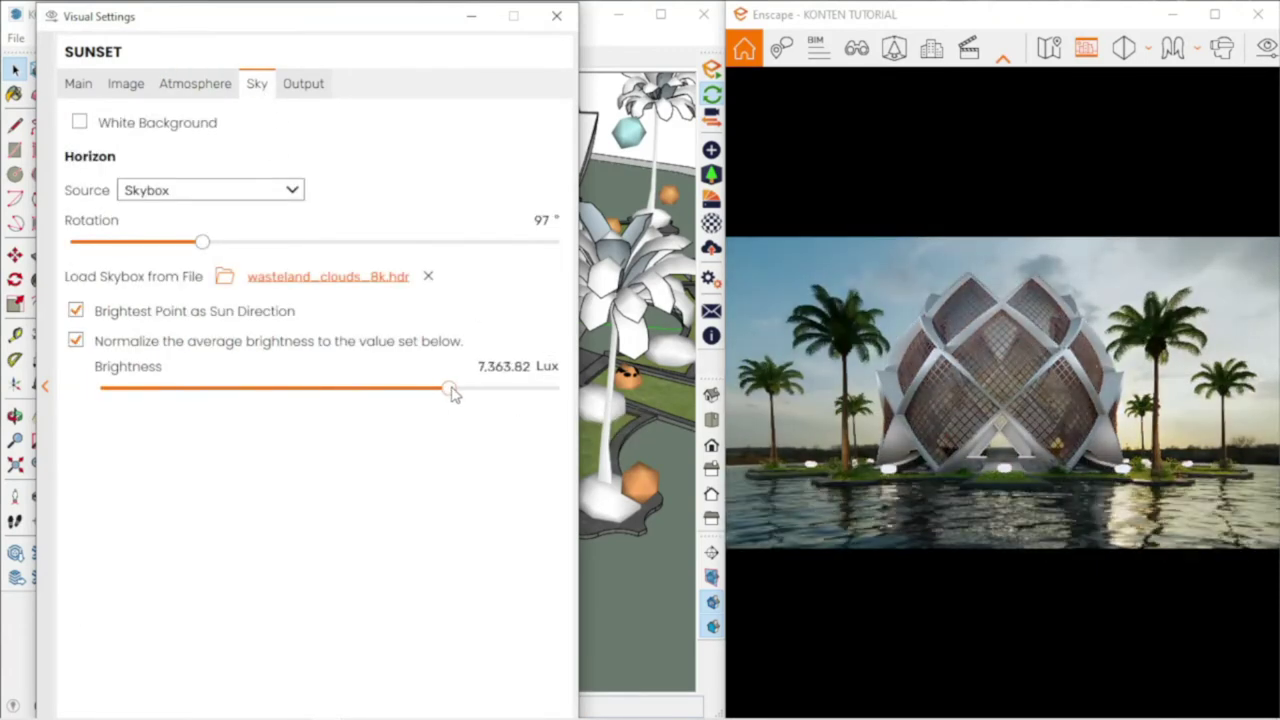
pyautogui.click(80, 85)
pyautogui.moveTo(312, 381)
pyautogui.mouseDown()
pyautogui.moveTo(231, 389)
pyautogui.moveTo(303, 374)
pyautogui.moveTo(271, 378)
pyautogui.mouseUp()
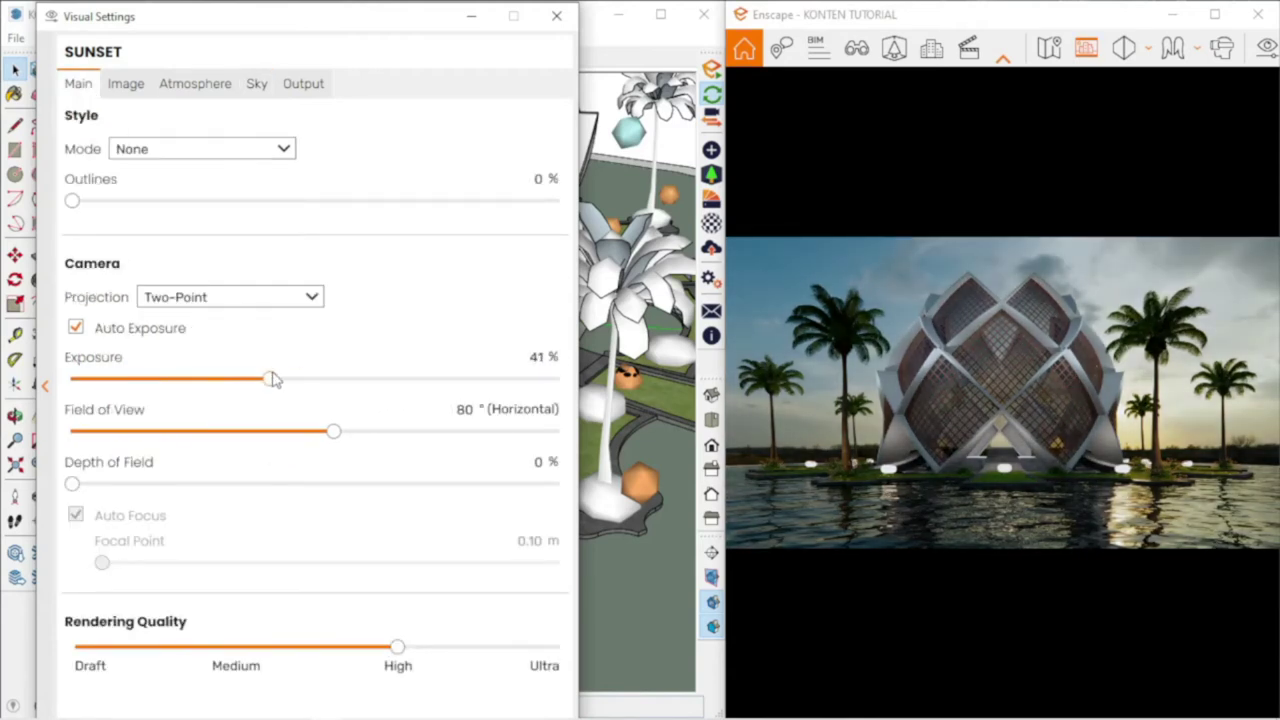
pyautogui.click(257, 84)
pyautogui.moveTo(449, 388); pyautogui.dragTo(470, 389)
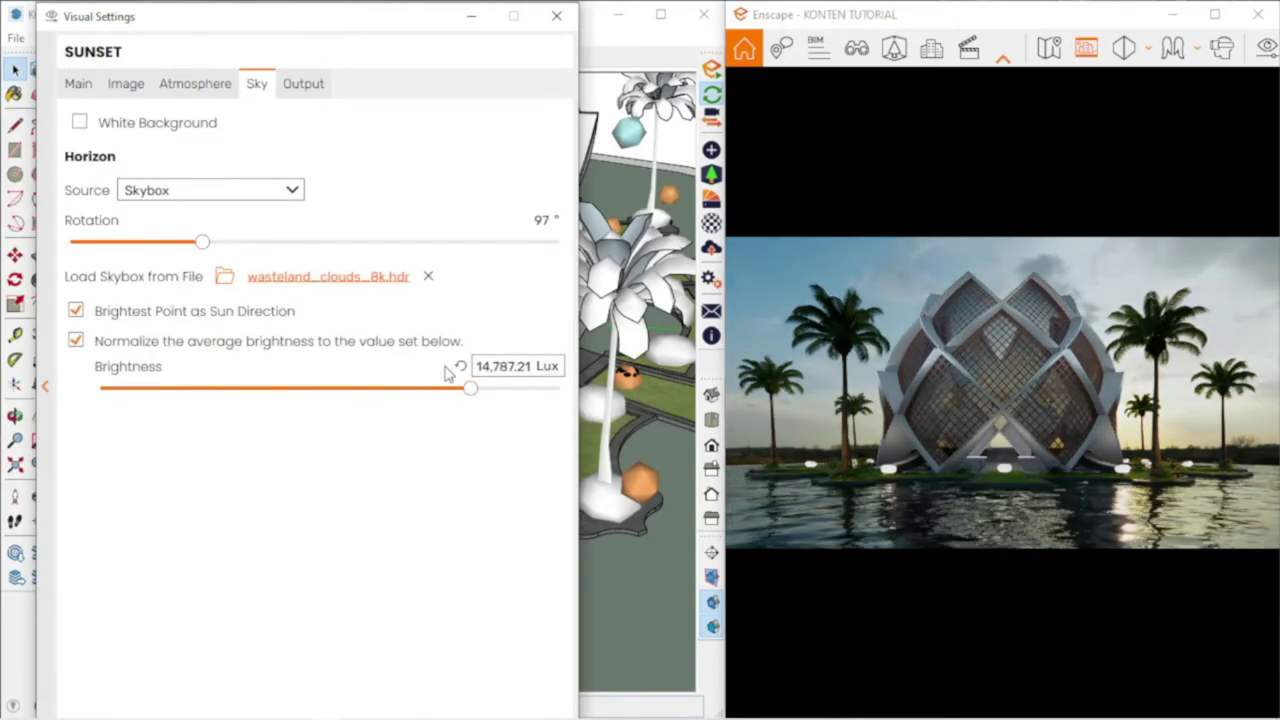
# - Adjust sun, night sky, shadow sharpness, artificial light and ambient brightness in Atmosphere
pyautogui.click(194, 86)
pyautogui.moveTo(185, 341)
pyautogui.mouseDown()
pyautogui.moveTo(123, 346)
pyautogui.moveTo(258, 339)
pyautogui.moveTo(12, 335)
pyautogui.mouseUp()
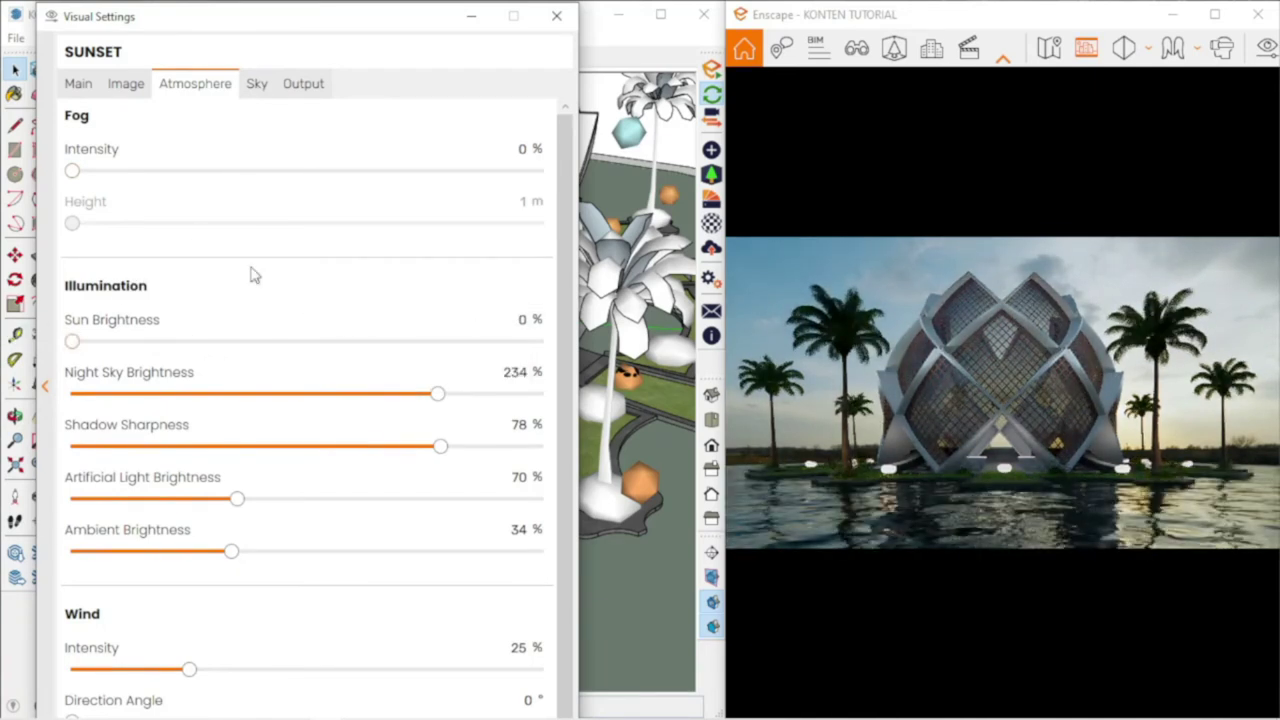
pyautogui.moveTo(437, 394)
pyautogui.mouseDown()
pyautogui.moveTo(137, 394)
pyautogui.moveTo(437, 393)
pyautogui.mouseUp()
pyautogui.moveTo(440, 446); pyautogui.dragTo(70, 446)
pyautogui.moveTo(236, 498); pyautogui.dragTo(255, 499)
pyautogui.moveTo(232, 551)
pyautogui.mouseDown()
pyautogui.moveTo(132, 551)
pyautogui.moveTo(395, 551)
pyautogui.moveTo(311, 551)
pyautogui.mouseUp()
# - Tweak highlights and shadows, set colour temperature to about 6,887 K, and rotate the sky to 99°
pyautogui.click(120, 86)
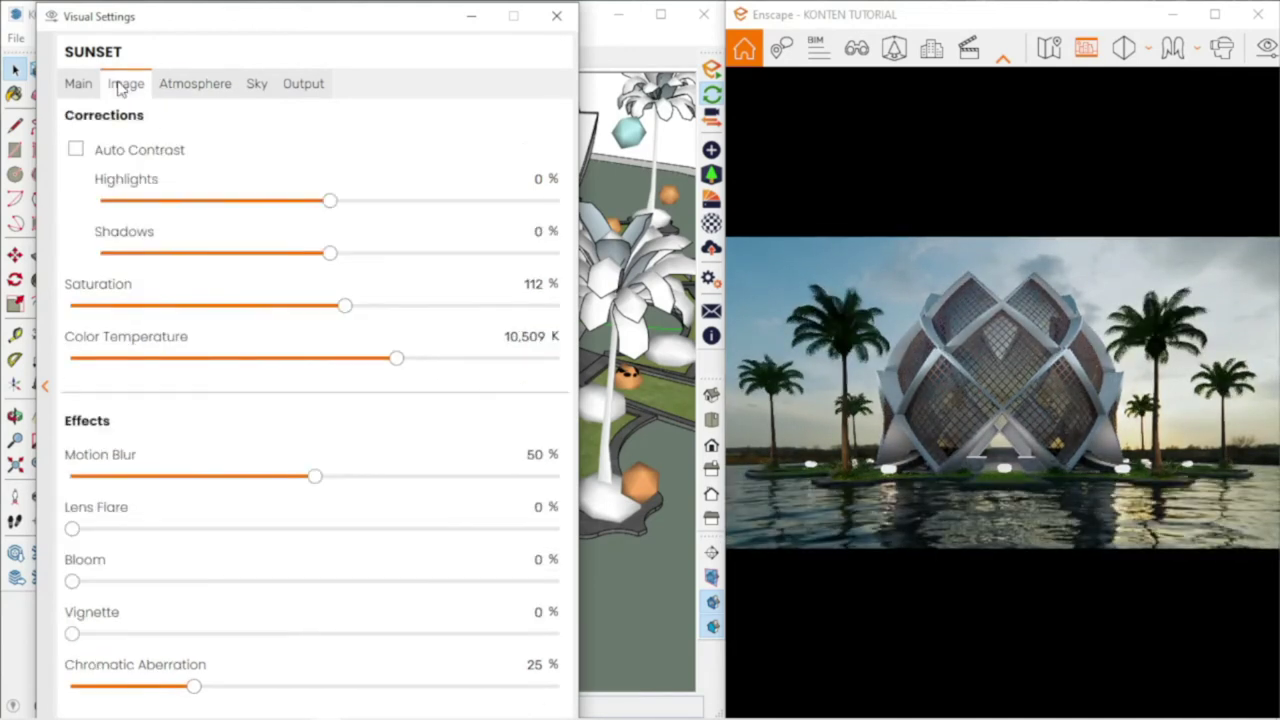
pyautogui.moveTo(329, 201)
pyautogui.mouseDown()
pyautogui.moveTo(254, 214)
pyautogui.moveTo(334, 217)
pyautogui.moveTo(337, 255)
pyautogui.moveTo(274, 251)
pyautogui.moveTo(346, 251)
pyautogui.mouseUp()
pyautogui.moveTo(334, 306)
pyautogui.mouseDown()
pyautogui.moveTo(260, 306)
pyautogui.moveTo(389, 306)
pyautogui.moveTo(315, 306)
pyautogui.moveTo(349, 311)
pyautogui.mouseUp()
pyautogui.click(494, 337)
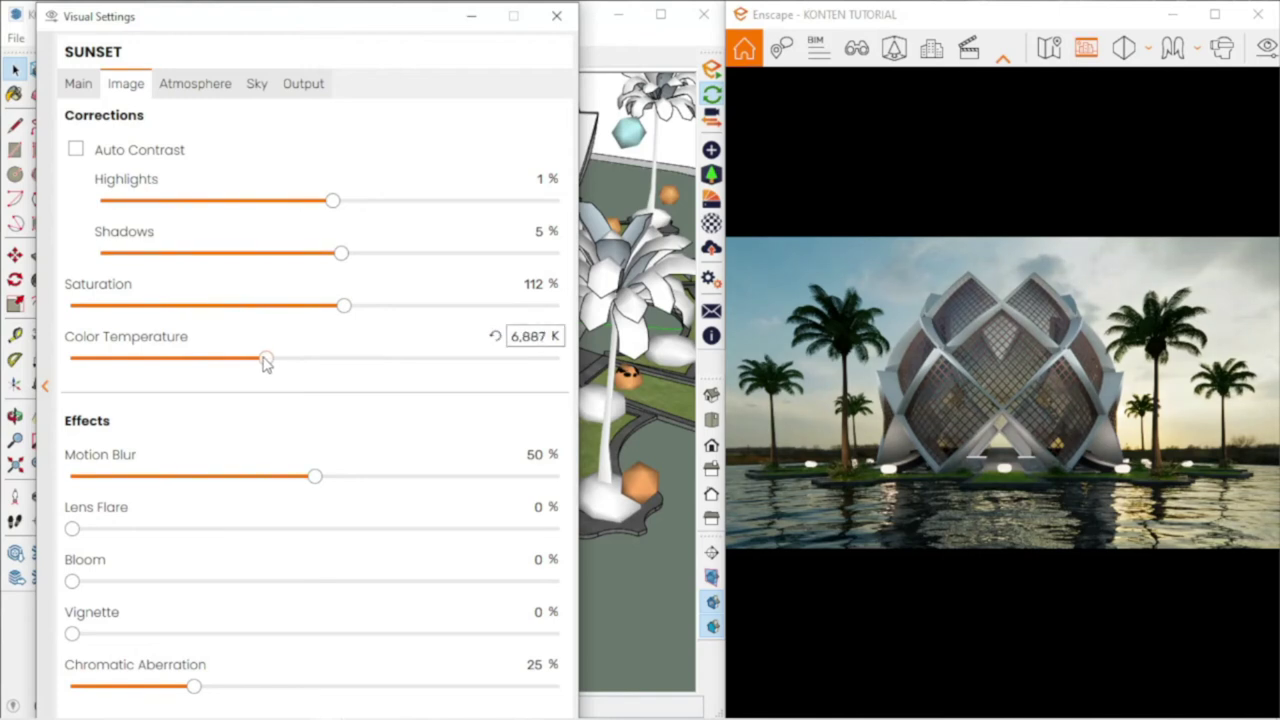
pyautogui.click(257, 83)
pyautogui.moveTo(206, 245)
pyautogui.mouseDown()
pyautogui.moveTo(216, 248)
pyautogui.moveTo(205, 253)
pyautogui.mouseUp()
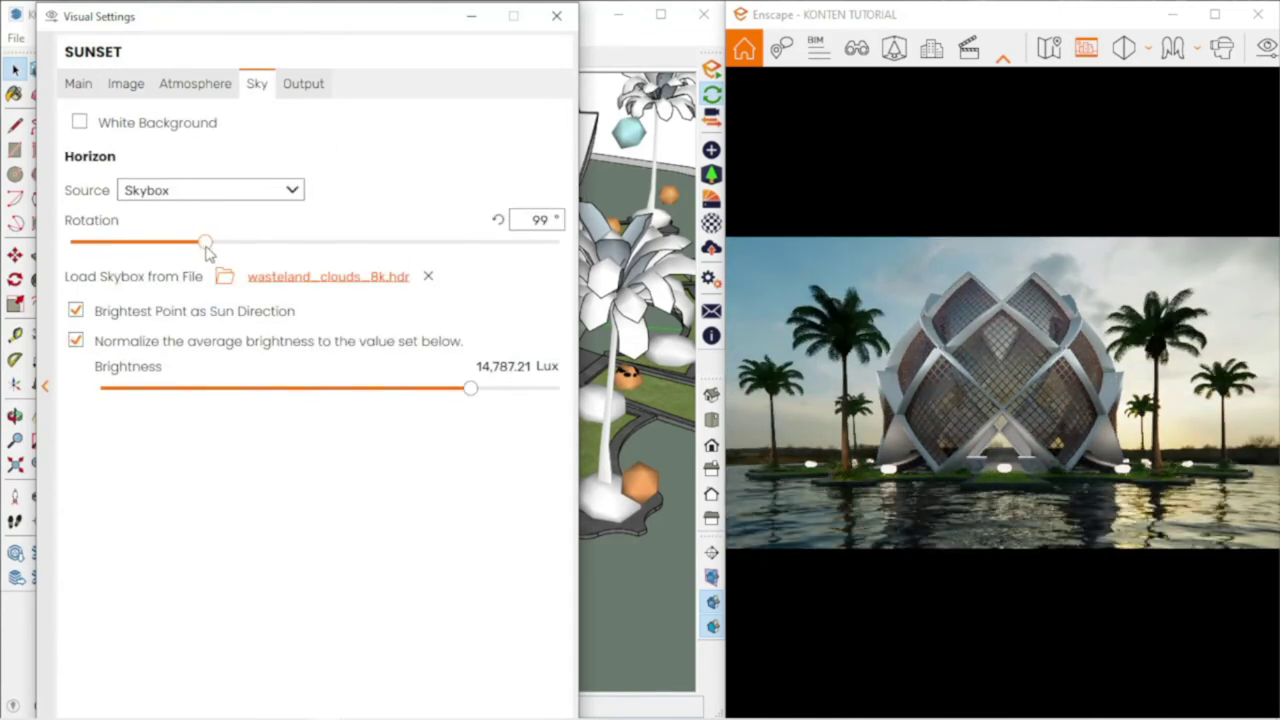
# - Set exposure to 35% and widen the field of view to 86°
pyautogui.click(84, 88)
pyautogui.moveTo(273, 381)
pyautogui.mouseDown()
pyautogui.moveTo(223, 380)
pyautogui.moveTo(241, 380)
pyautogui.mouseUp()
pyautogui.moveTo(335, 437); pyautogui.dragTo(357, 437)
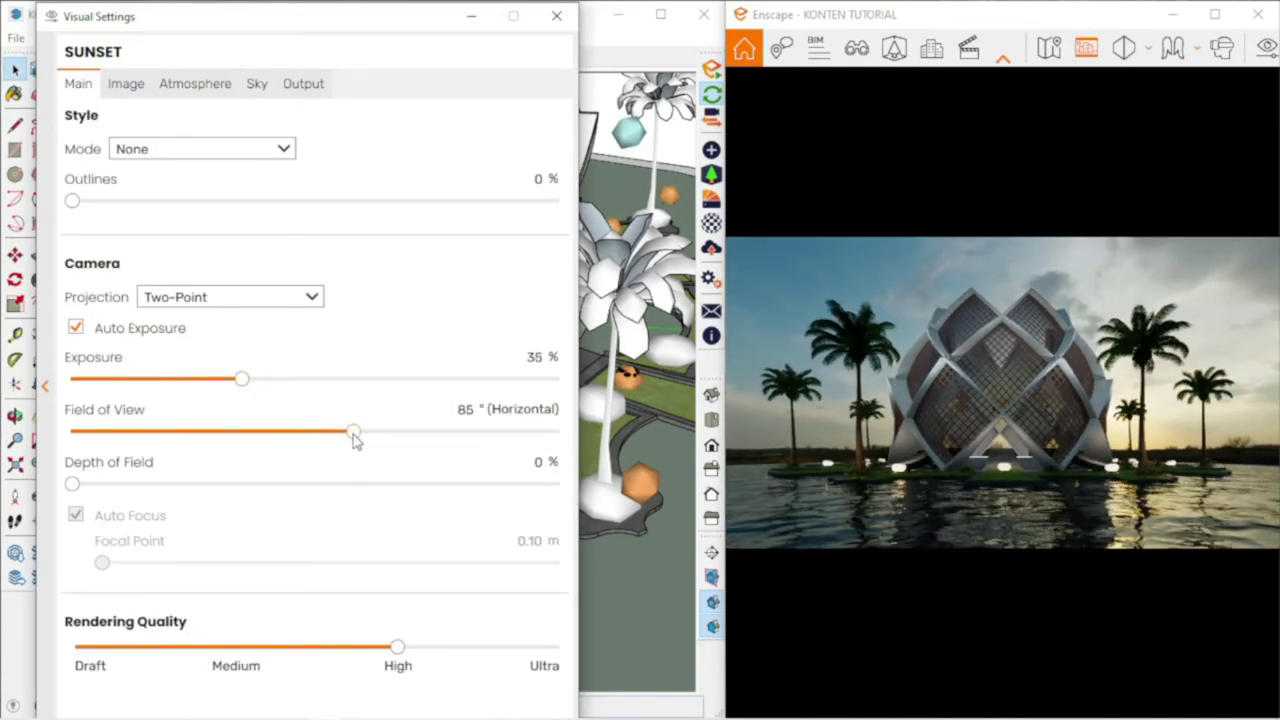
pyautogui.scroll(3, 987, 445)
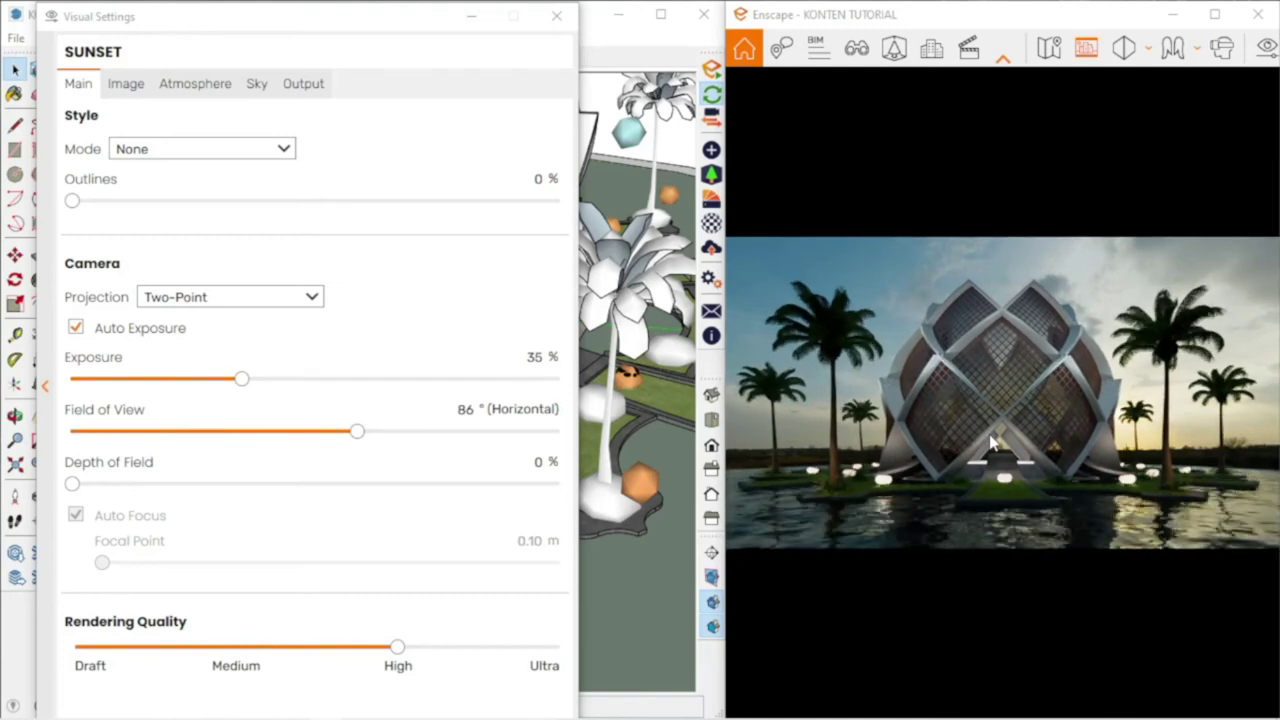
pyautogui.scroll(-2, 993, 438)
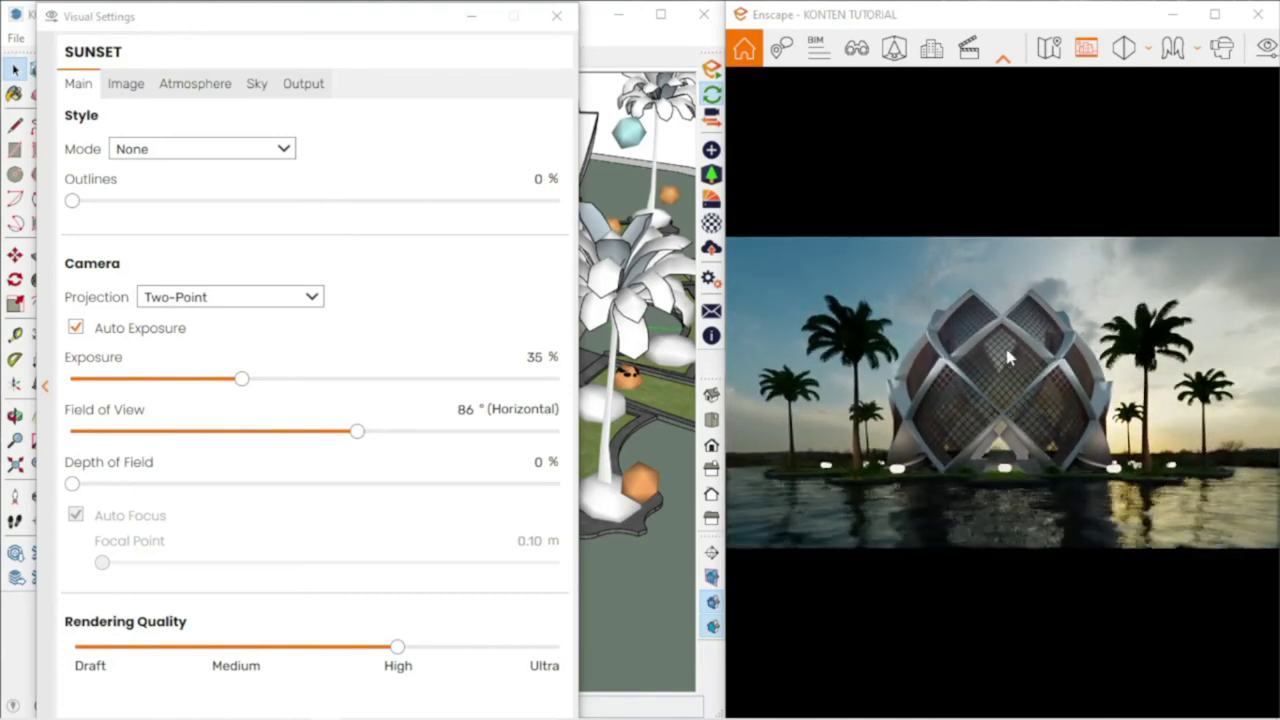
# - Try Perspective projection, then switch the camera back to Two-Point projection
pyautogui.click(1126, 47)
pyautogui.click(1150, 87)
pyautogui.moveTo(1203, 117)
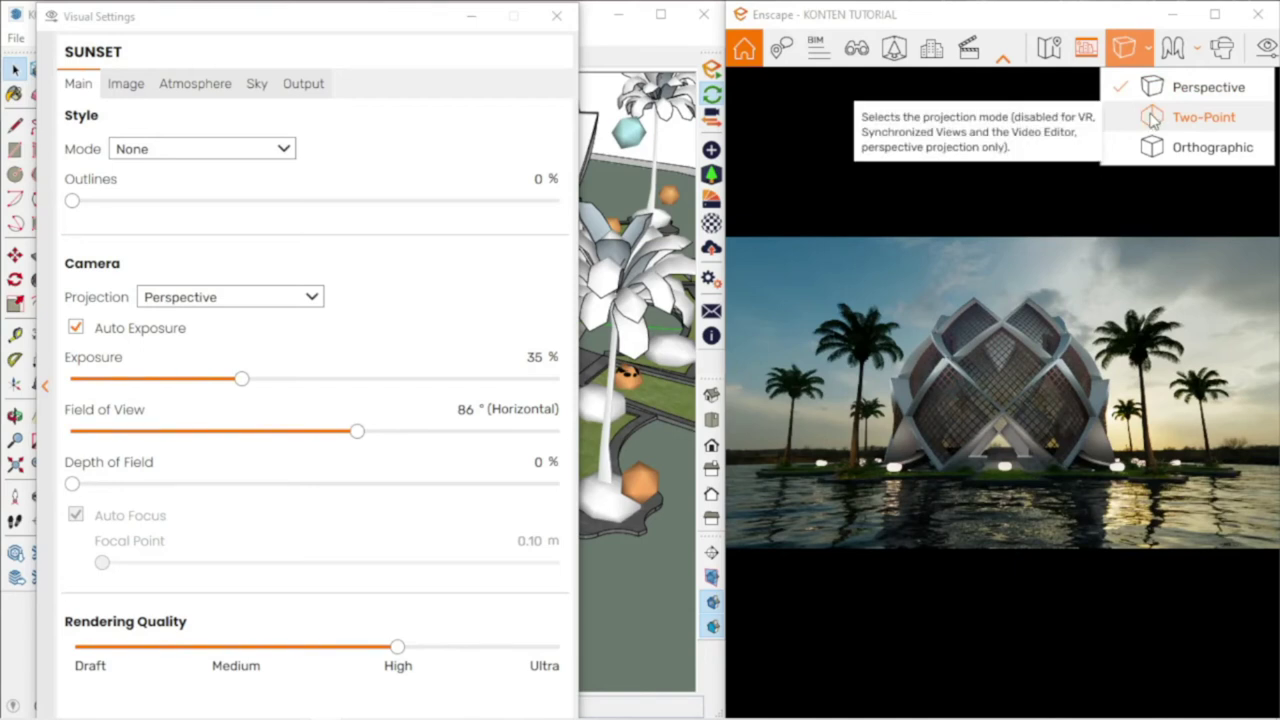
pyautogui.click(1152, 118)
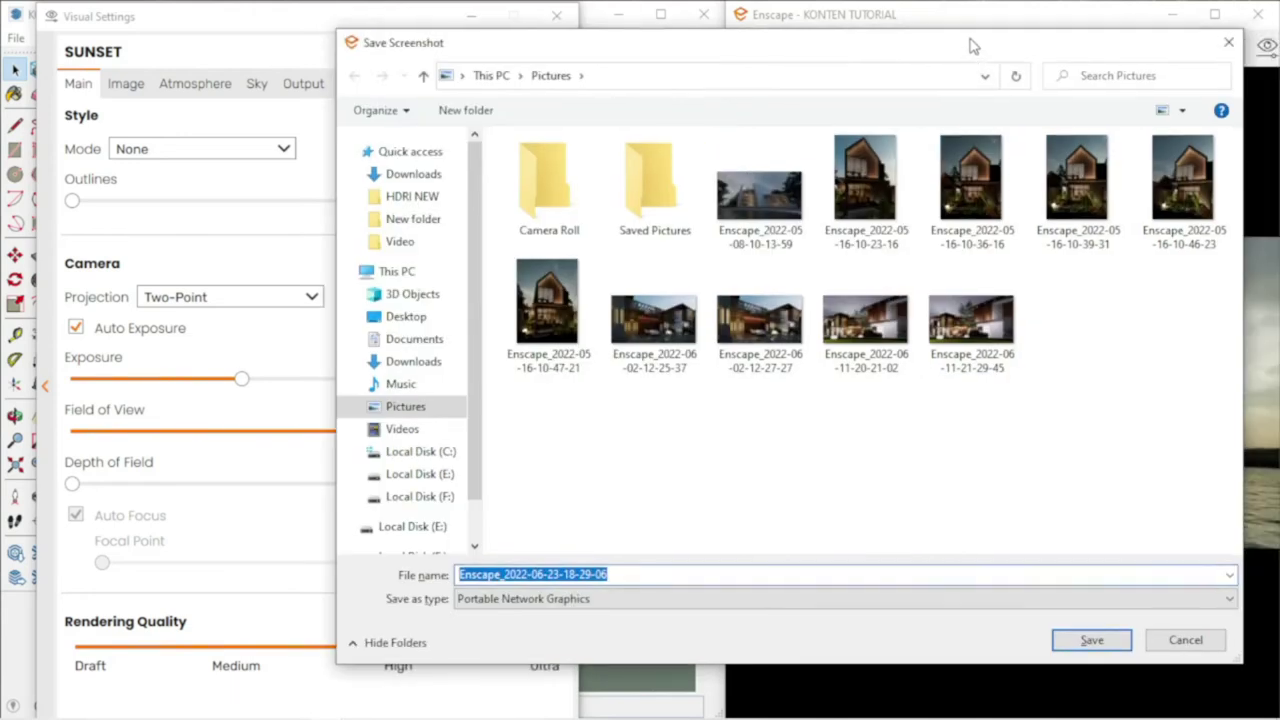
# - Save the sunset screenshot as an Ultra HD PNG after checking the Output settings, closing Visual Settings
pyautogui.moveTo(1206, 43); pyautogui.dragTo(717, 43)
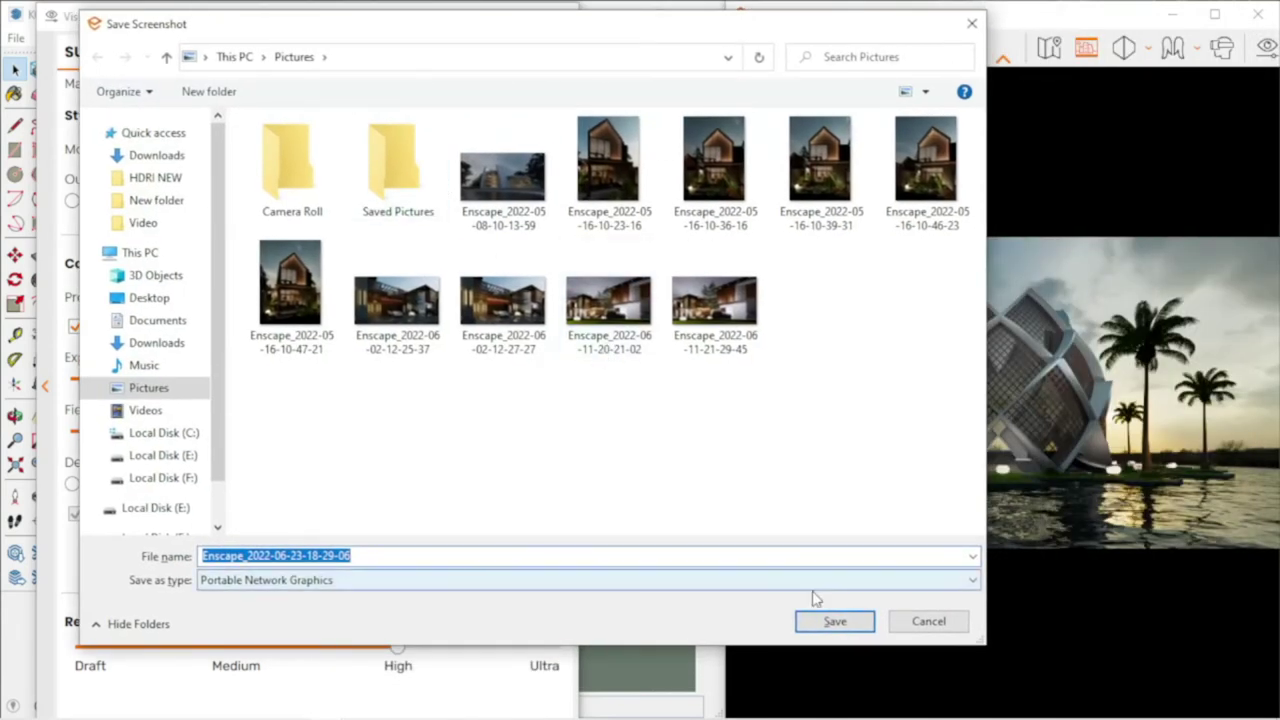
pyautogui.click(833, 621)
pyautogui.click(300, 84)
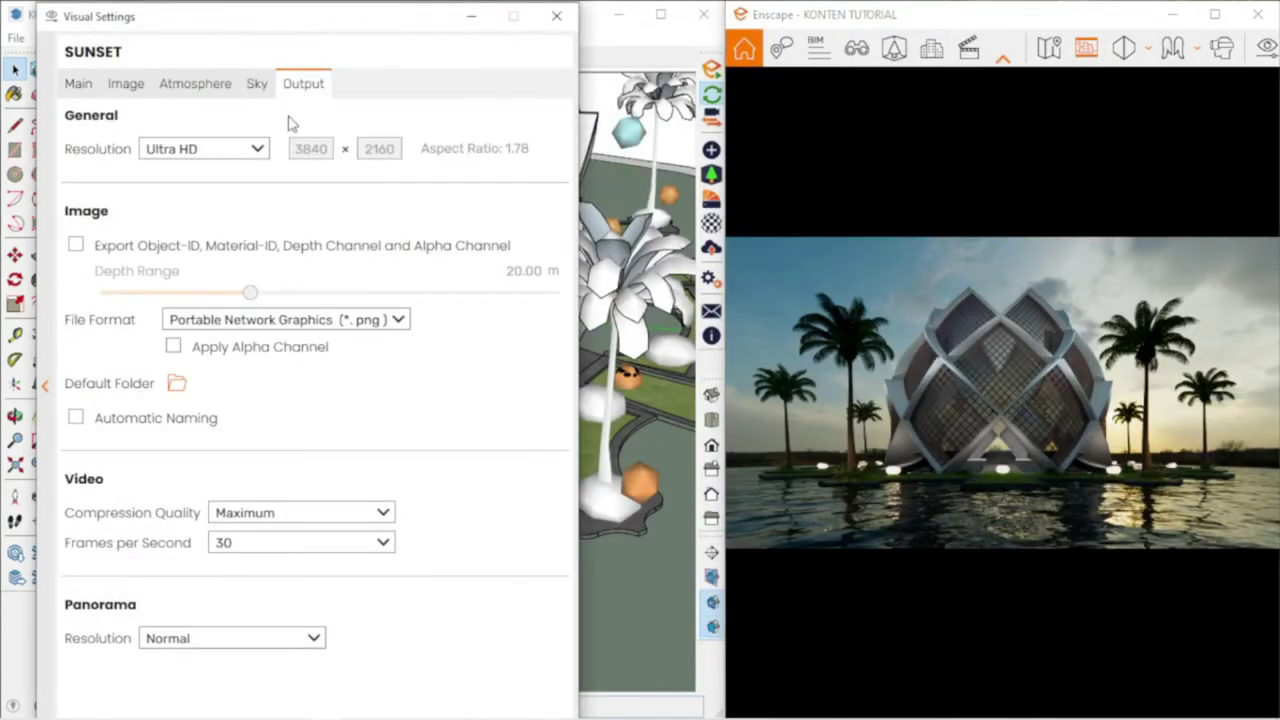
pyautogui.click(556, 16)
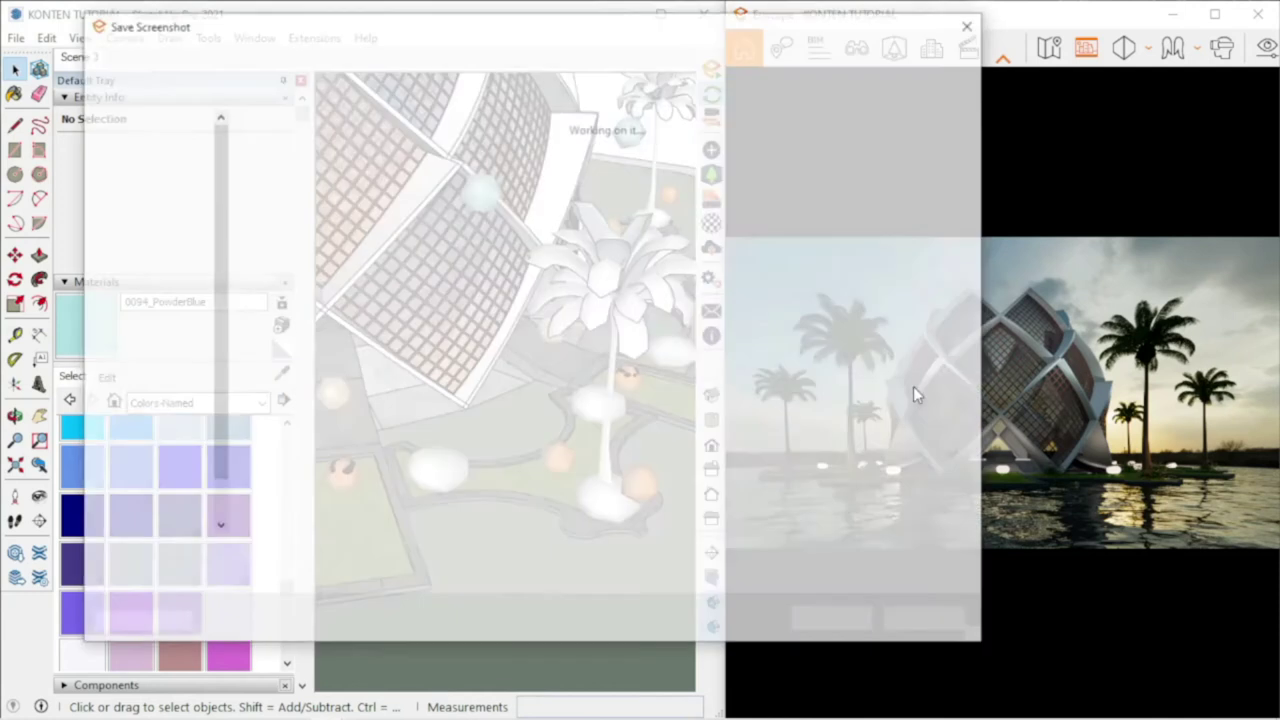
pyautogui.click(835, 621)
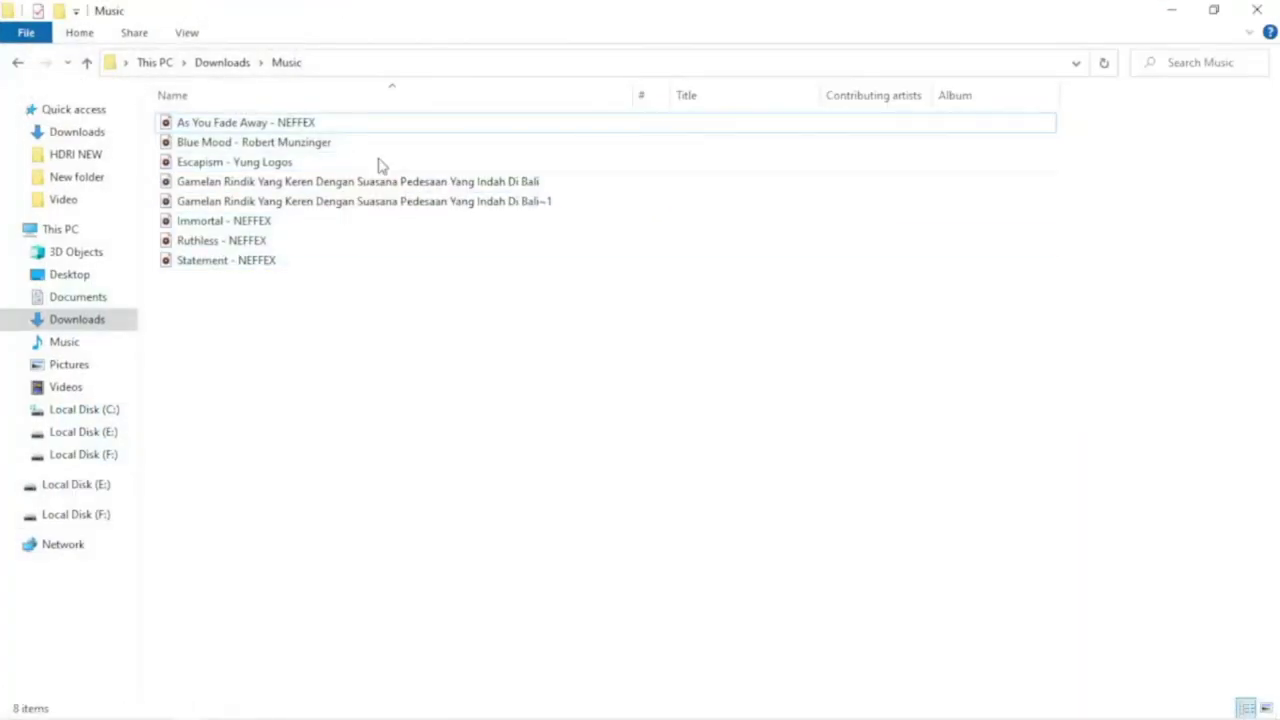
pyautogui.click(229, 64)
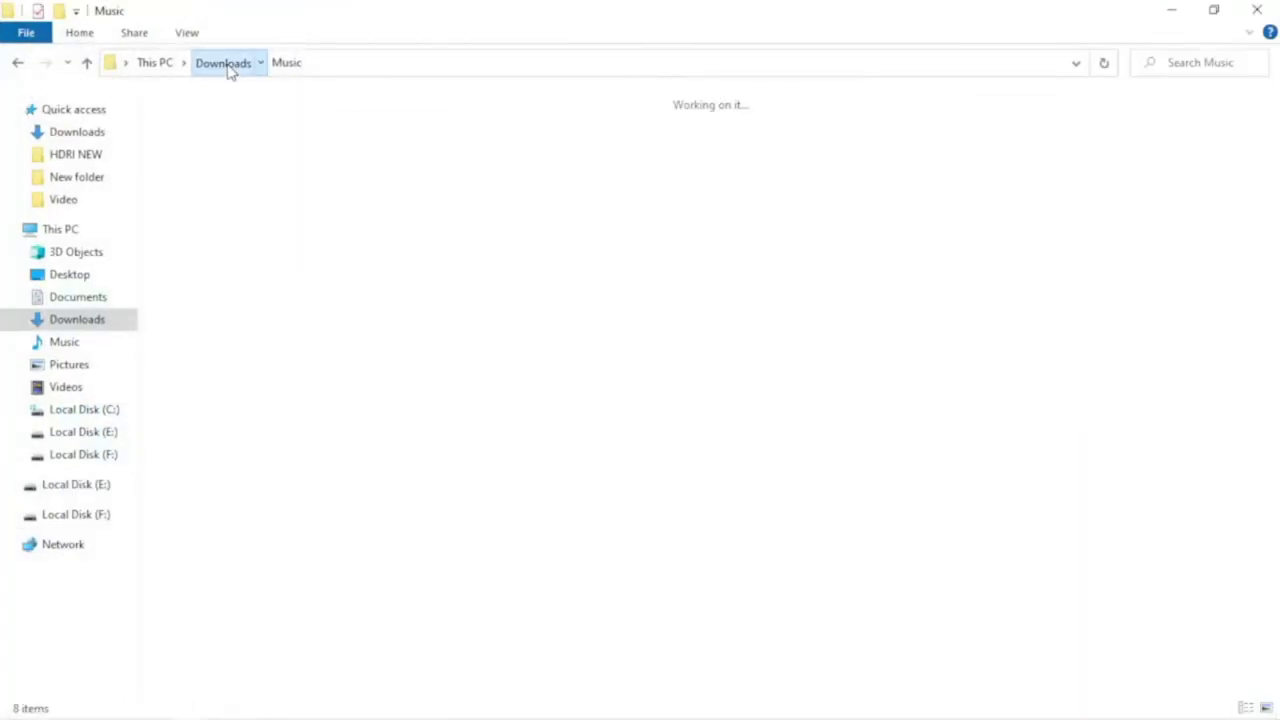
pyautogui.scroll(-2, 520, 165)
pyautogui.scroll(2, 520, 165)
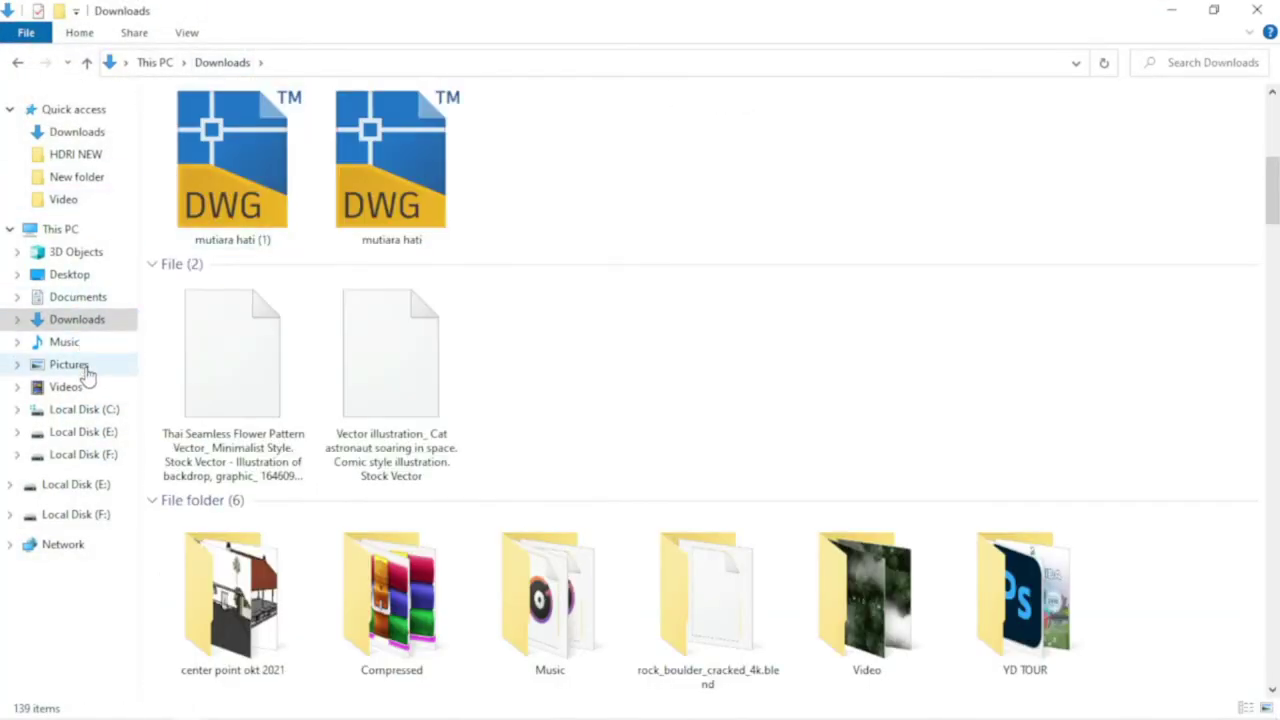
pyautogui.click(80, 365)
pyautogui.click(618, 287)
pyautogui.doubleClick(618, 287)
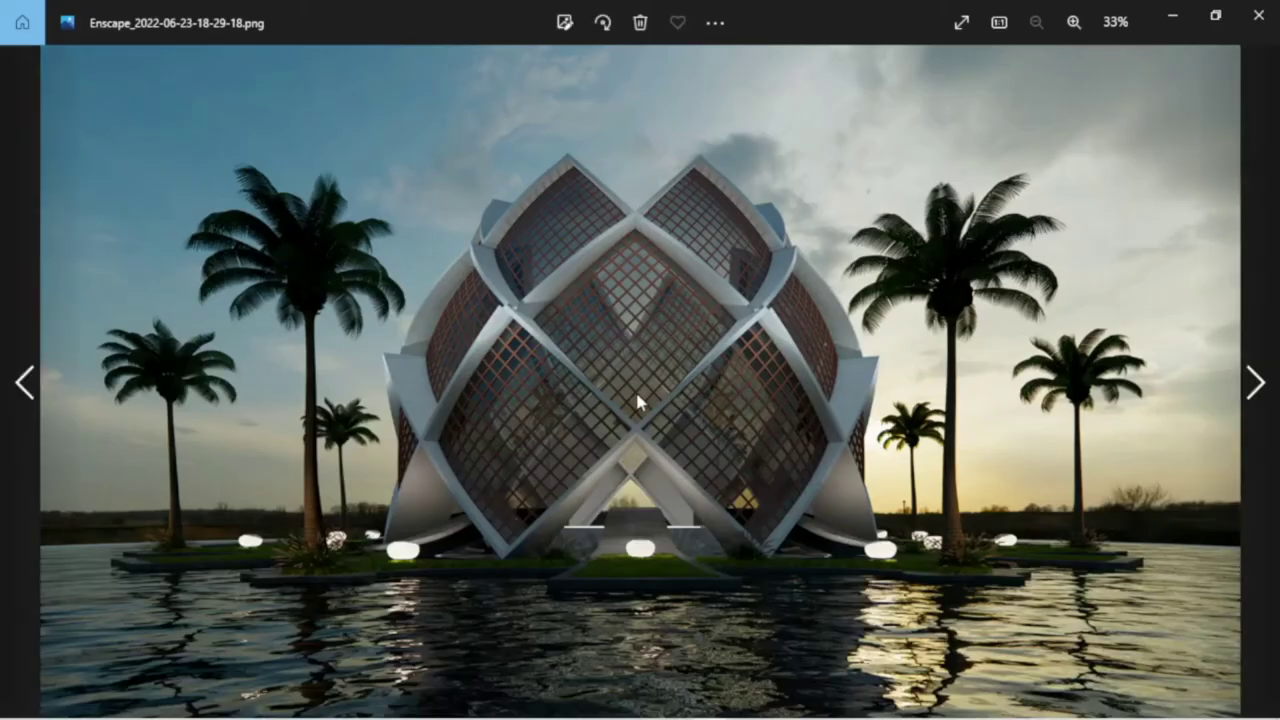
# - Close Photos, minimize File Explorer and launch Photoshop
pyautogui.scroll(3, 640, 410)
pyautogui.scroll(-3, 641, 422)
pyautogui.scroll(2, 639, 511)
pyautogui.scroll(-2, 640, 511)
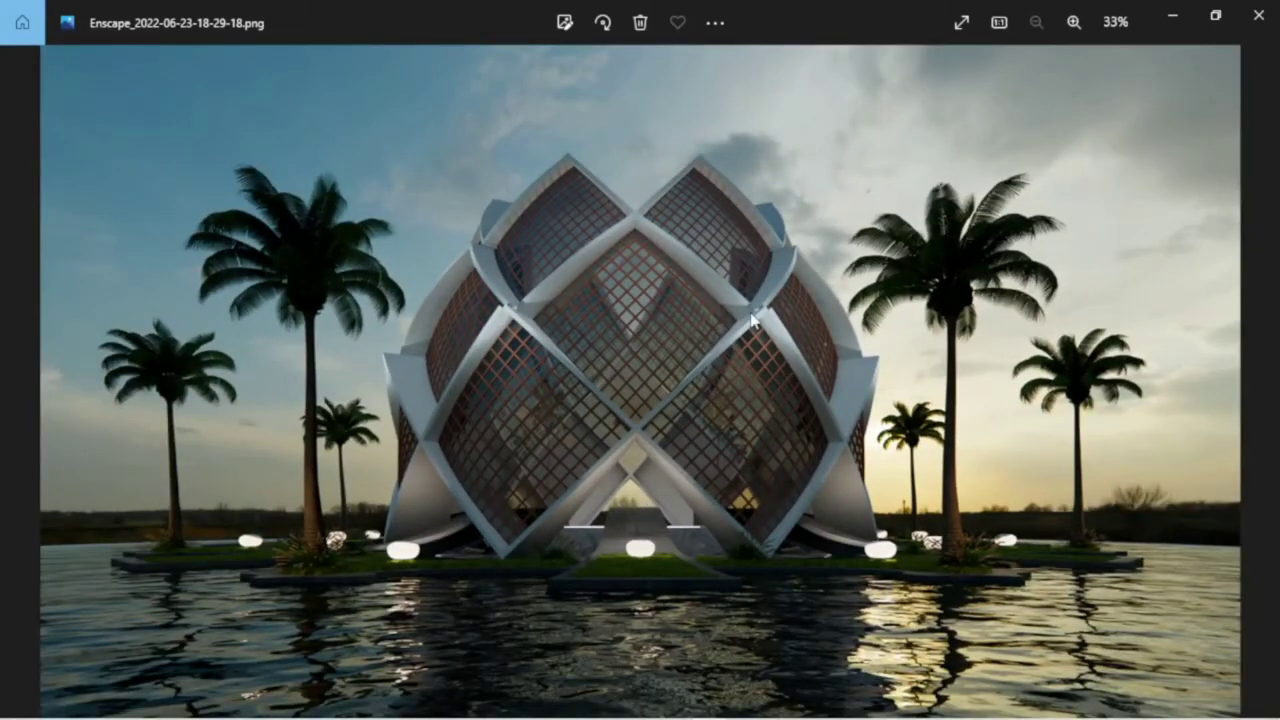
pyautogui.click(1258, 15)
pyautogui.click(1172, 12)
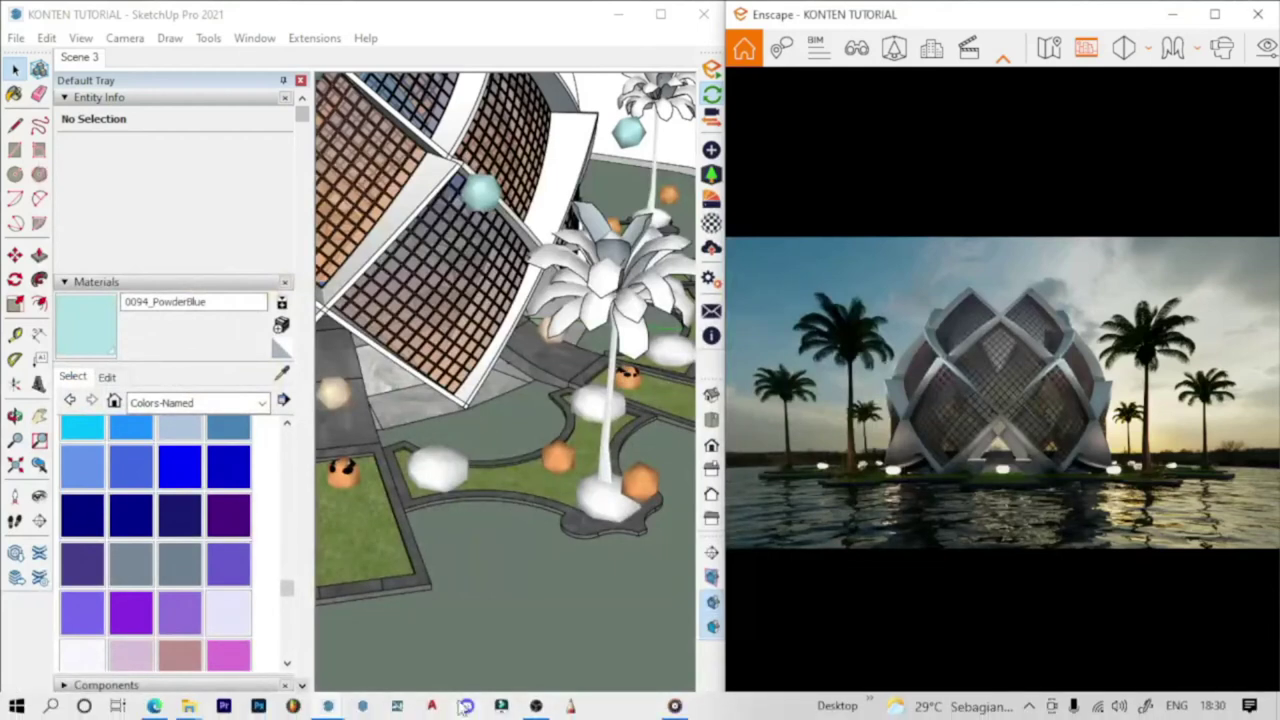
pyautogui.click(258, 706)
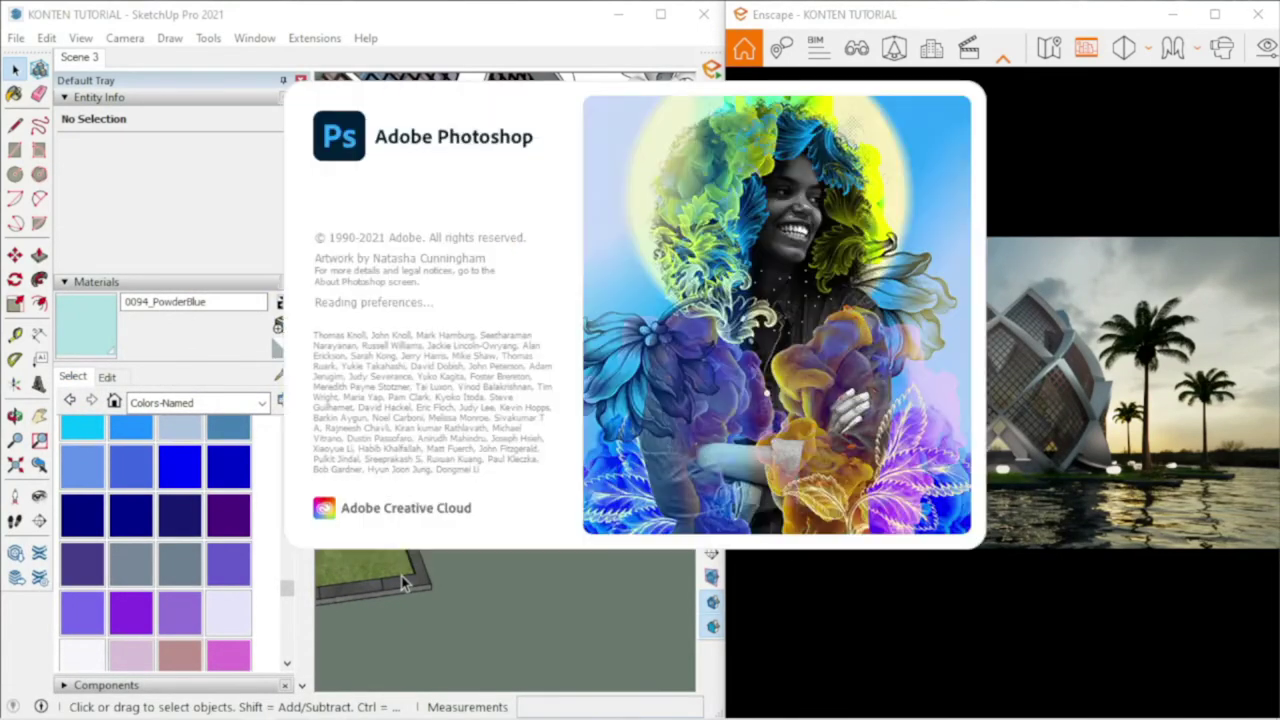
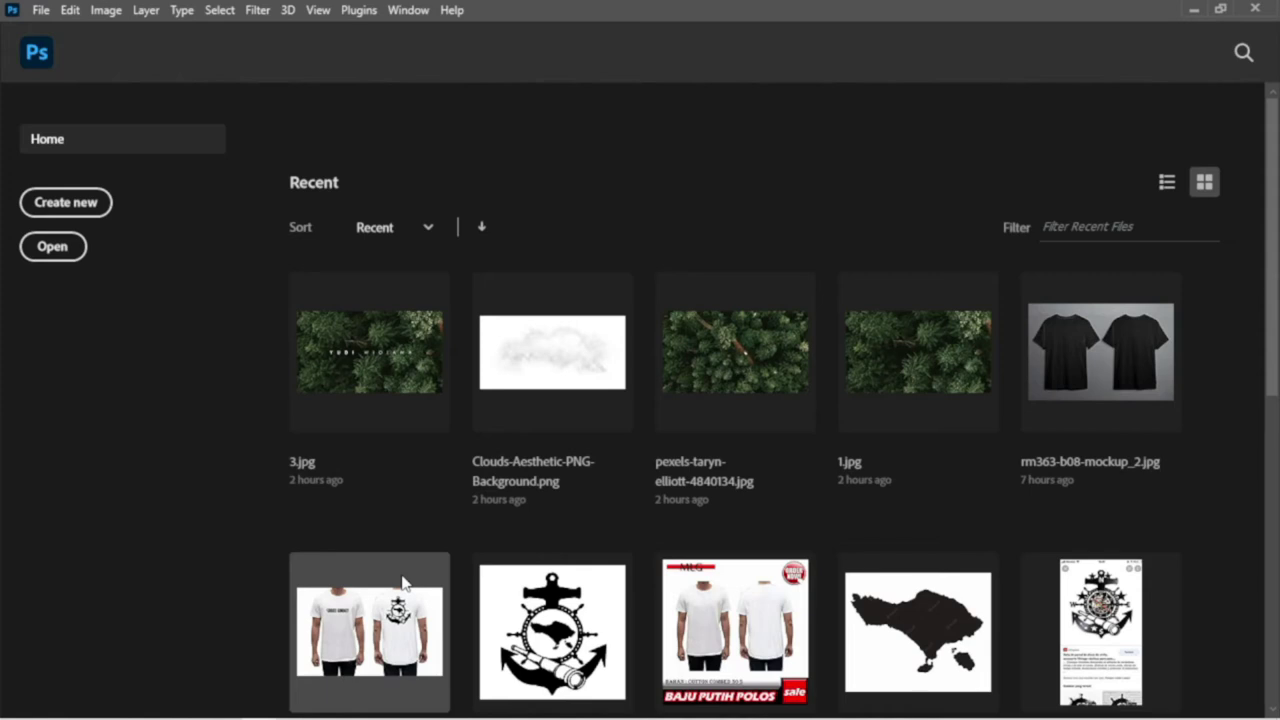
pyautogui.click(52, 246)
pyautogui.click(117, 273)
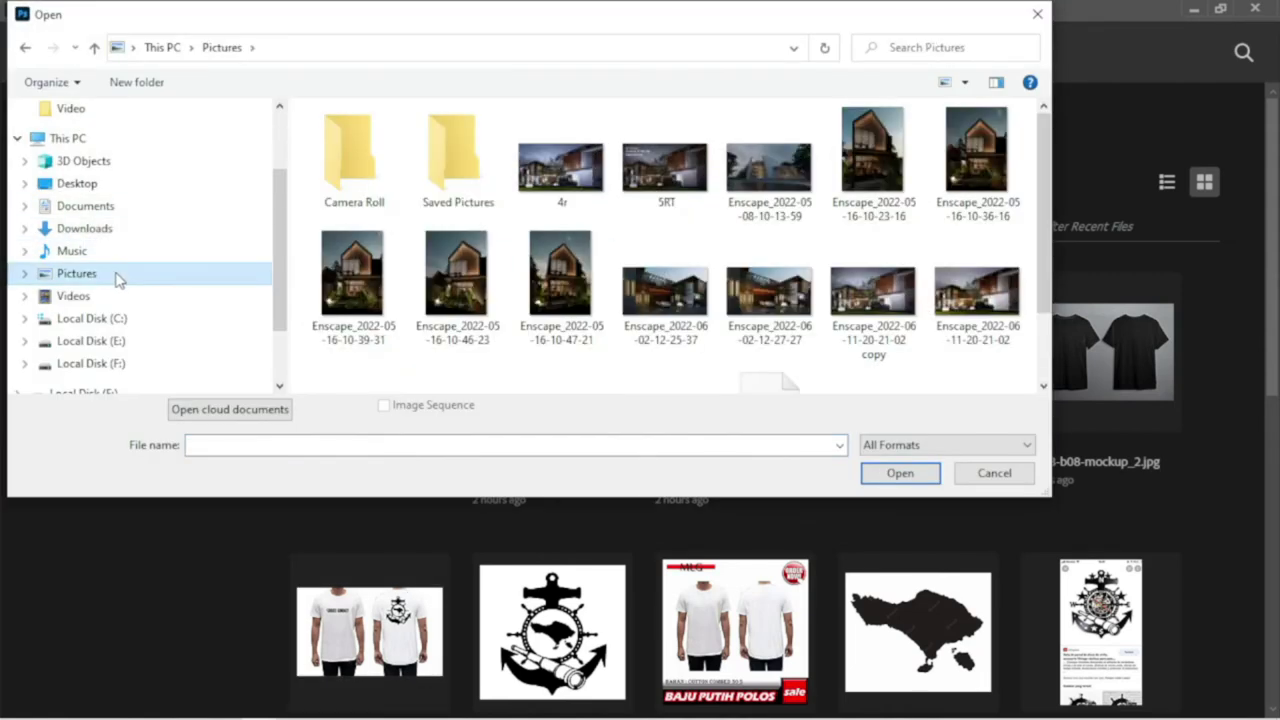
pyautogui.click(673, 197)
pyautogui.scroll(-1, 673, 197)
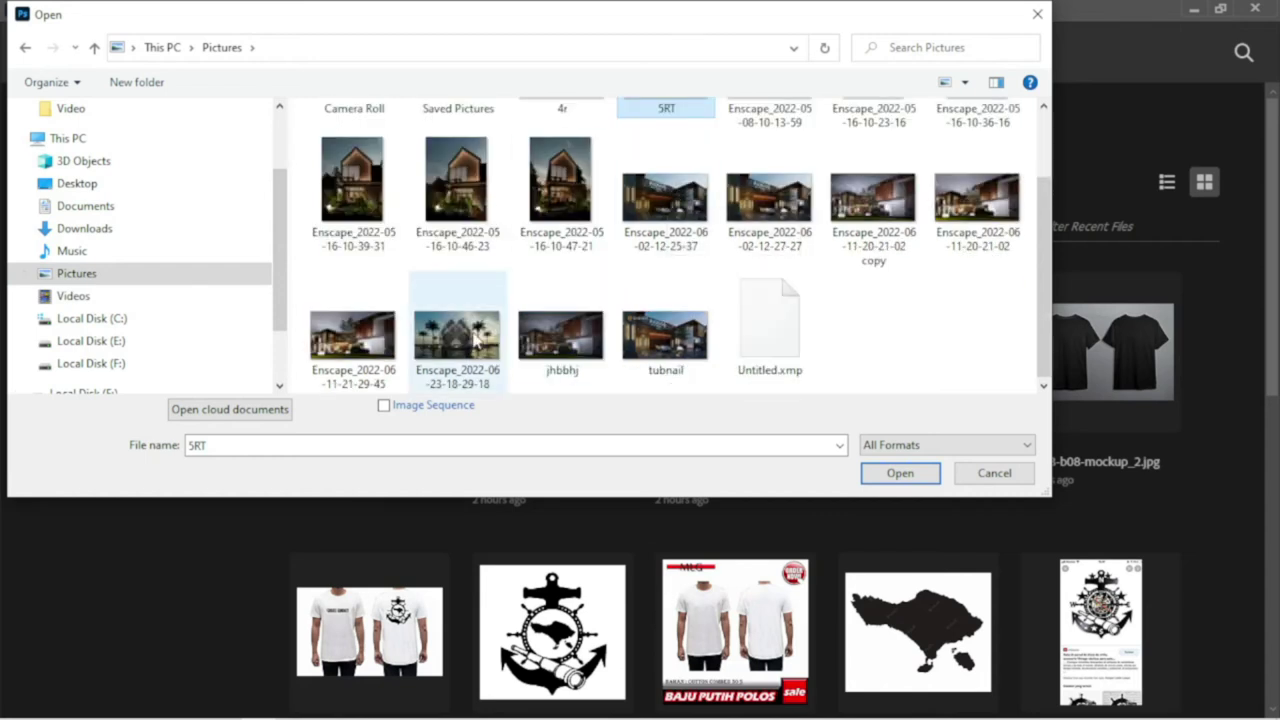
pyautogui.doubleClick(455, 343)
# - Launch the Camera Raw Filter on the opened render
pyautogui.keyDown('alt'); pyautogui.scroll(-2, 505, 314); pyautogui.keyUp('alt')
pyautogui.keyDown('alt'); pyautogui.scroll(2, 540, 327); pyautogui.keyUp('alt')
pyautogui.keyDown('alt'); pyautogui.scroll(-1, 540, 327); pyautogui.keyUp('alt')
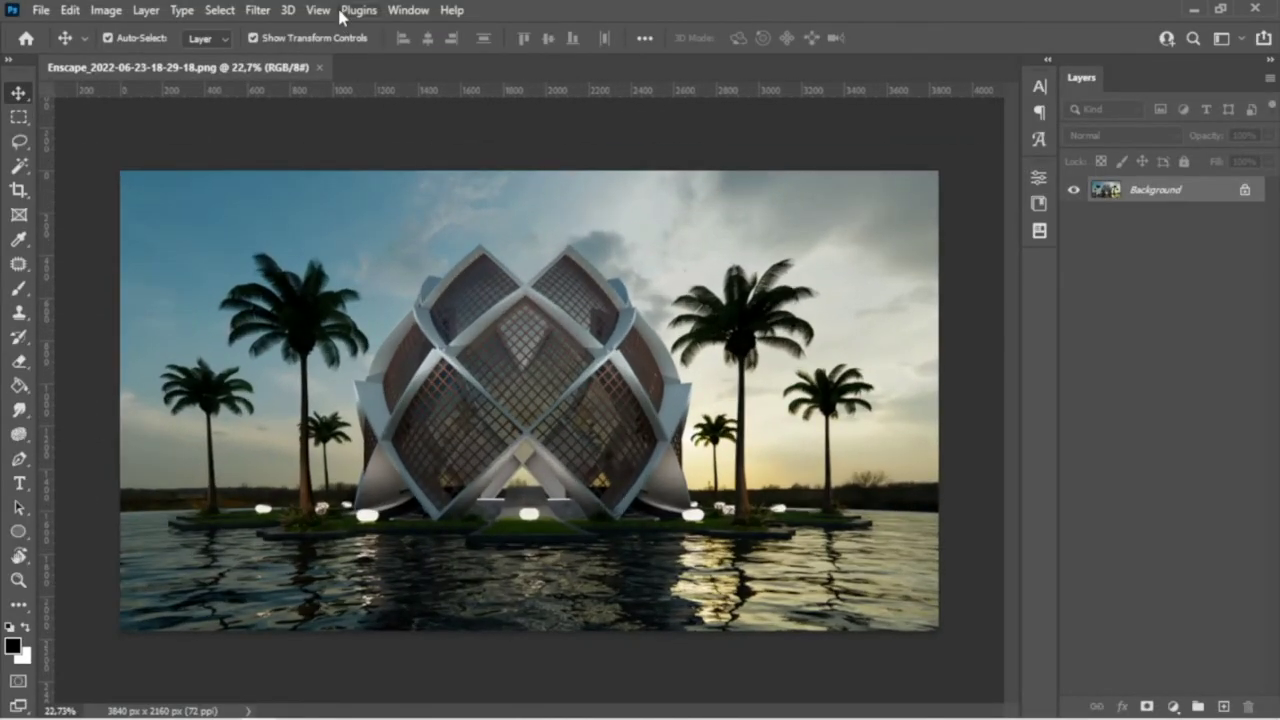
pyautogui.click(287, 10)
pyautogui.click(312, 152)
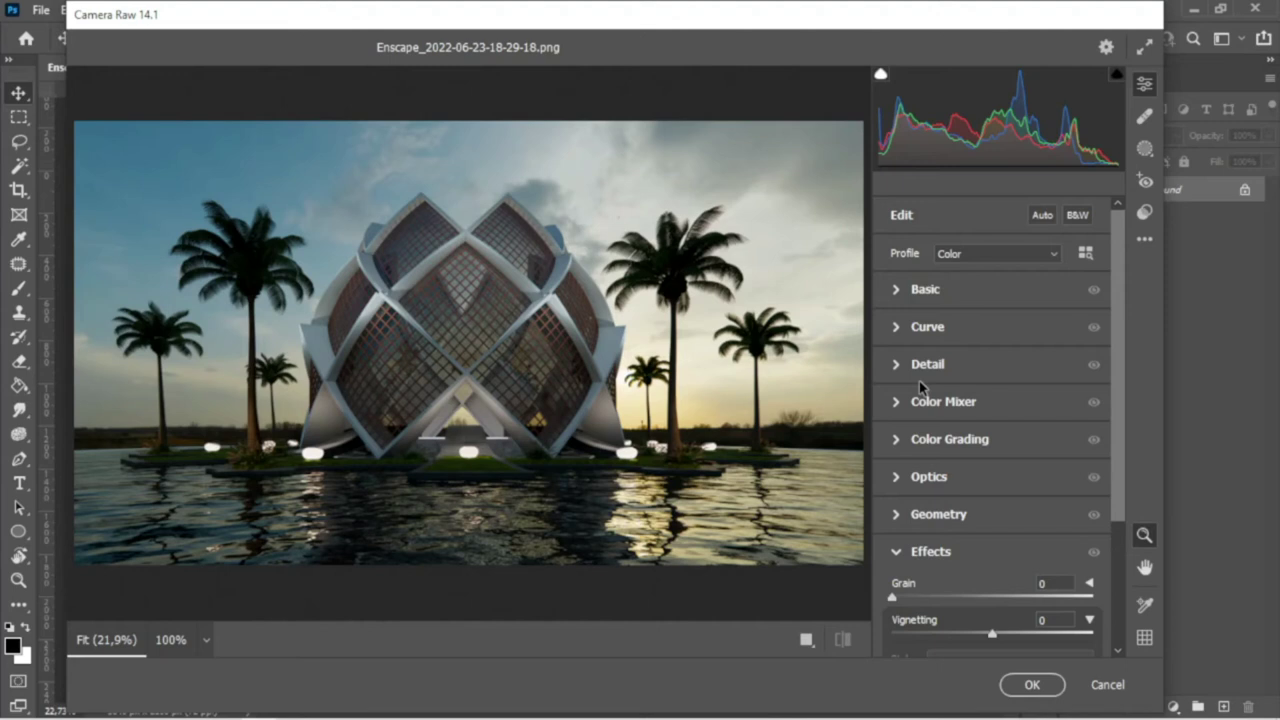
# - Set Temperature +9, Exposure -0.10, Whites -14 and Blacks +18 in the Basic panel
pyautogui.click(912, 289)
pyautogui.moveTo(993, 290); pyautogui.dragTo(1003, 290)
pyautogui.moveTo(994, 368)
pyautogui.mouseDown()
pyautogui.moveTo(986, 393)
pyautogui.moveTo(1034, 391)
pyautogui.moveTo(931, 420)
pyautogui.moveTo(1016, 420)
pyautogui.moveTo(926, 408)
pyautogui.moveTo(1006, 400)
pyautogui.moveTo(943, 403)
pyautogui.moveTo(1006, 406)
pyautogui.moveTo(1020, 448)
pyautogui.moveTo(943, 418)
pyautogui.moveTo(1004, 421)
pyautogui.mouseUp()
pyautogui.moveTo(996, 484)
pyautogui.mouseDown()
pyautogui.moveTo(965, 478)
pyautogui.moveTo(1053, 460)
pyautogui.moveTo(978, 459)
pyautogui.mouseUp()
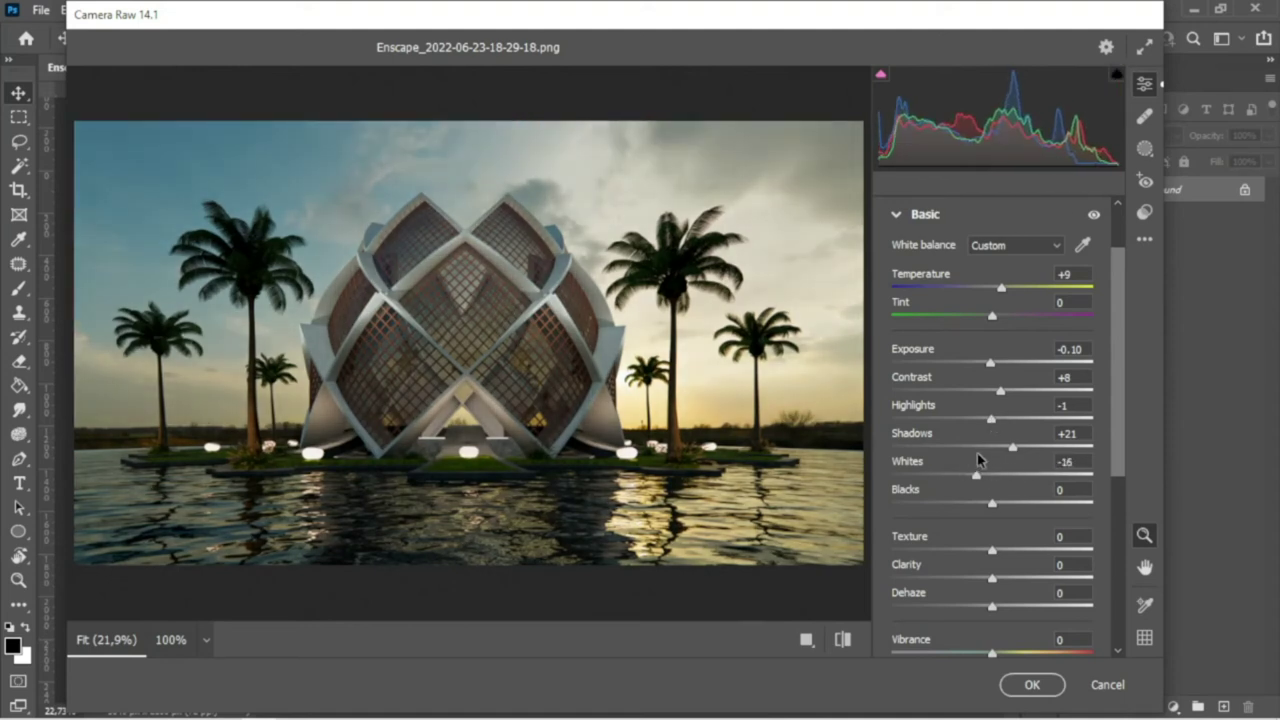
pyautogui.moveTo(992, 509)
pyautogui.mouseDown()
pyautogui.moveTo(975, 505)
pyautogui.moveTo(1010, 500)
pyautogui.mouseUp()
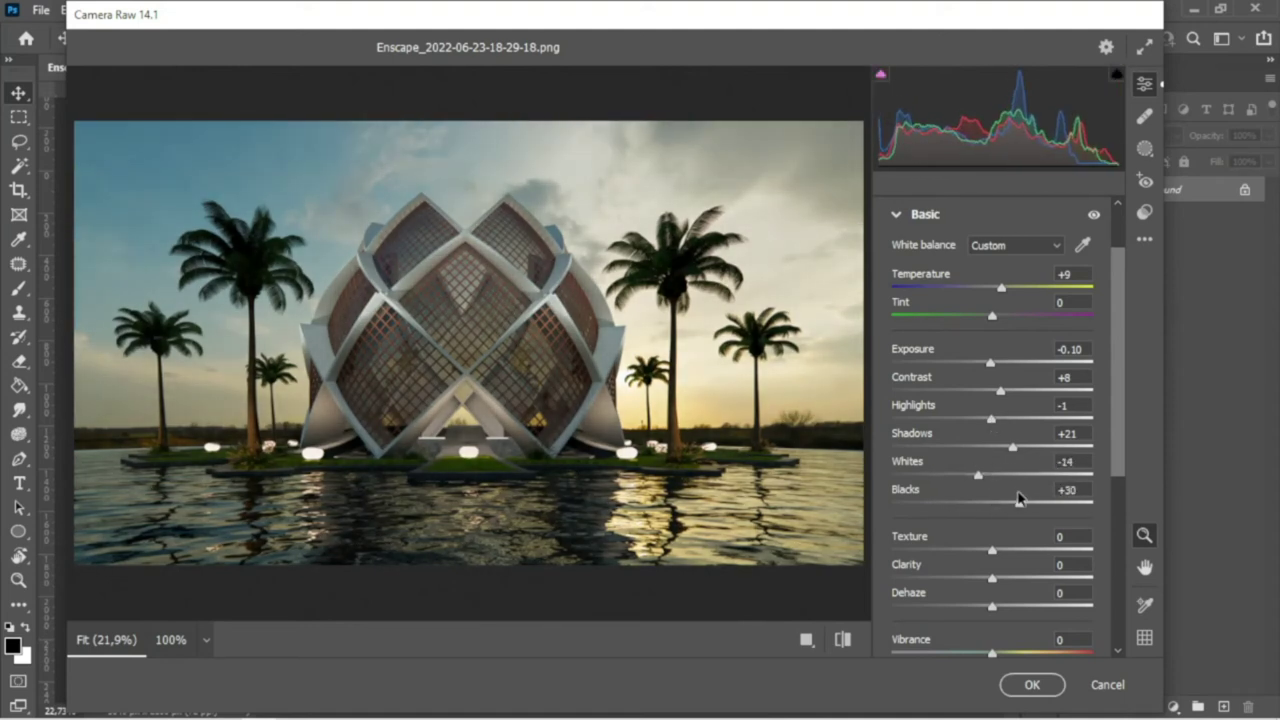
# - Set Texture +24, Clarity +15, Dehaze +4, Vibrance +22 and Saturation -17
pyautogui.moveTo(1119, 359); pyautogui.dragTo(1116, 480)
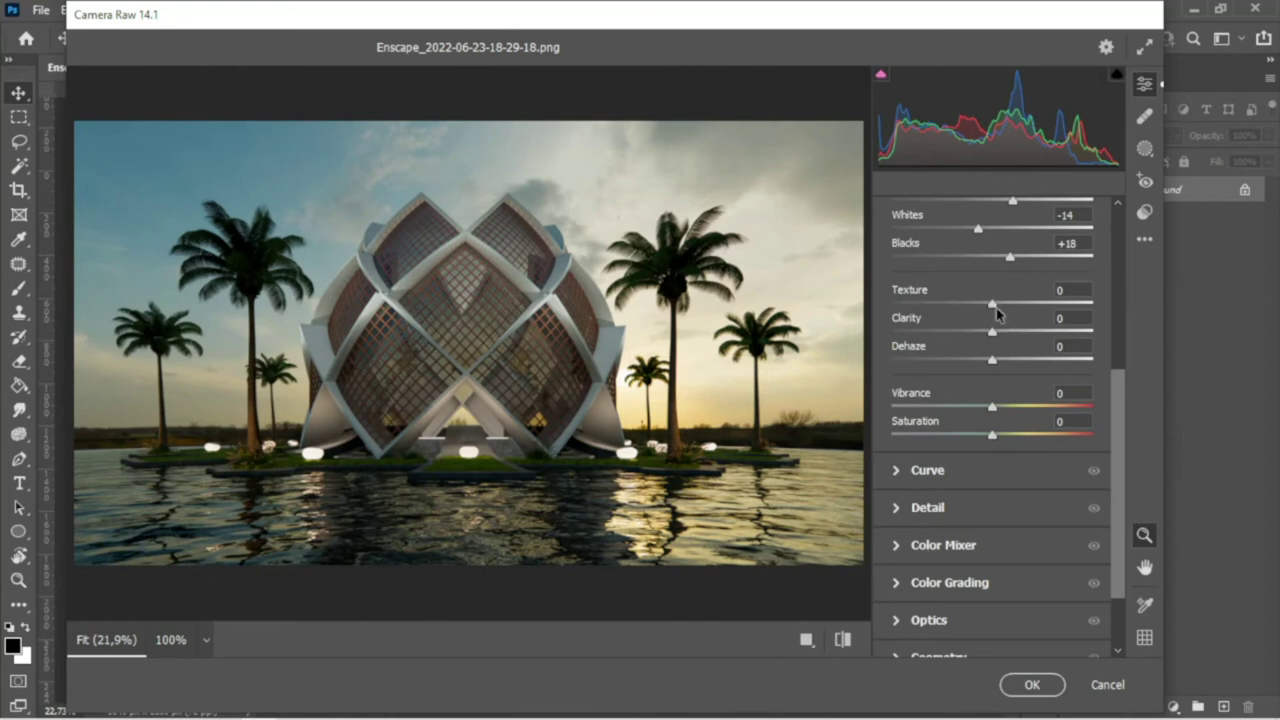
pyautogui.moveTo(995, 331)
pyautogui.mouseDown()
pyautogui.moveTo(1019, 330)
pyautogui.moveTo(962, 334)
pyautogui.moveTo(1012, 336)
pyautogui.moveTo(1006, 360)
pyautogui.moveTo(1027, 358)
pyautogui.mouseUp()
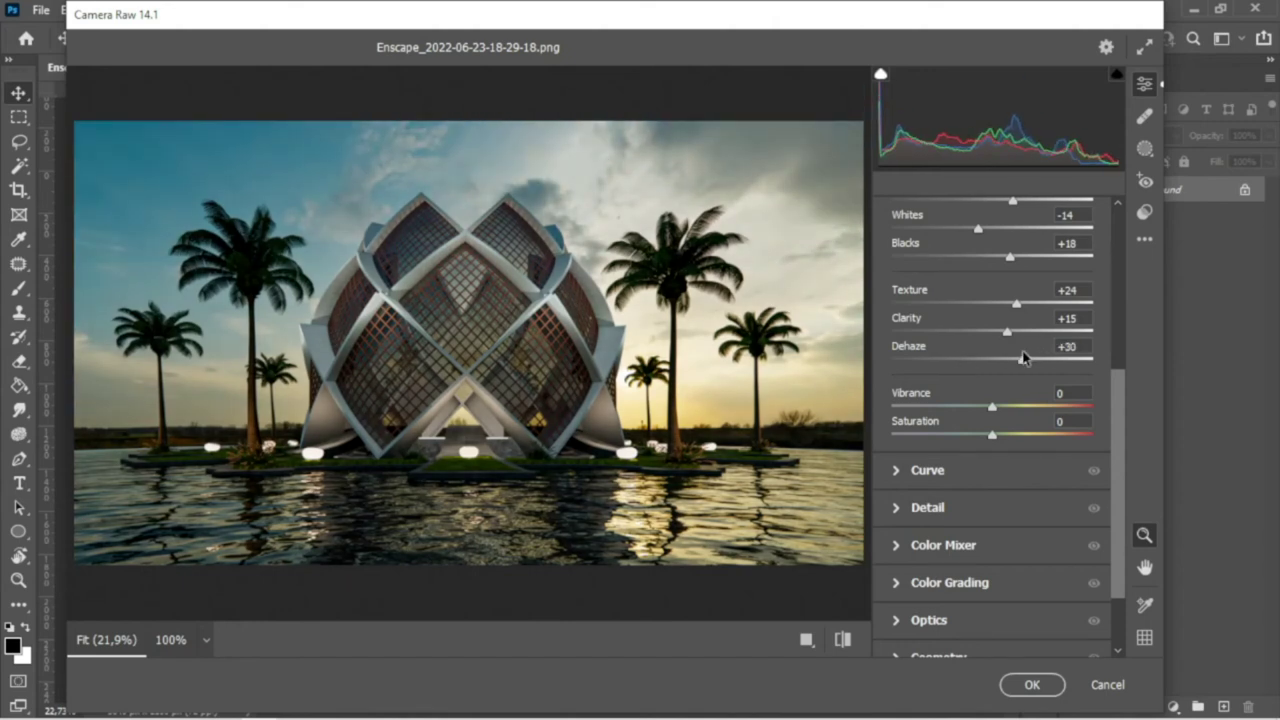
pyautogui.moveTo(1018, 357)
pyautogui.mouseDown()
pyautogui.moveTo(962, 346)
pyautogui.moveTo(995, 346)
pyautogui.moveTo(952, 366)
pyautogui.moveTo(998, 365)
pyautogui.moveTo(977, 410)
pyautogui.moveTo(1018, 405)
pyautogui.moveTo(956, 437)
pyautogui.moveTo(978, 437)
pyautogui.mouseUp()
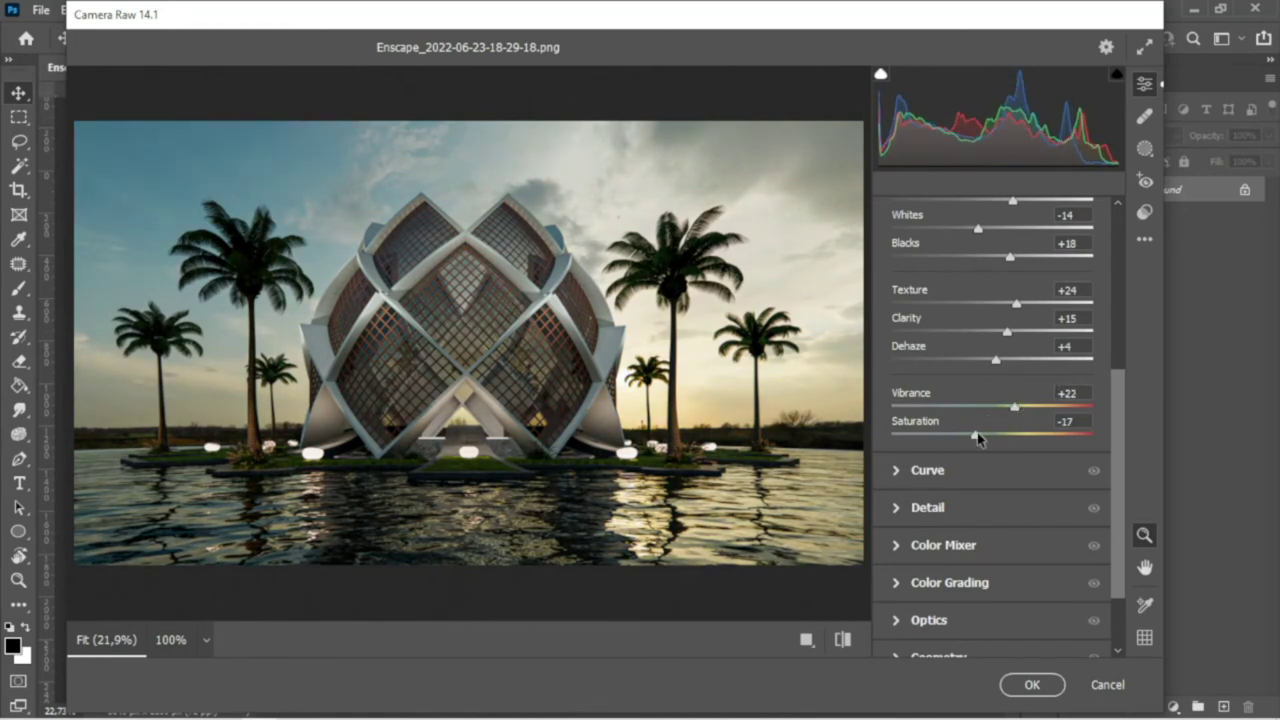
pyautogui.moveTo(1120, 385); pyautogui.dragTo(1118, 431)
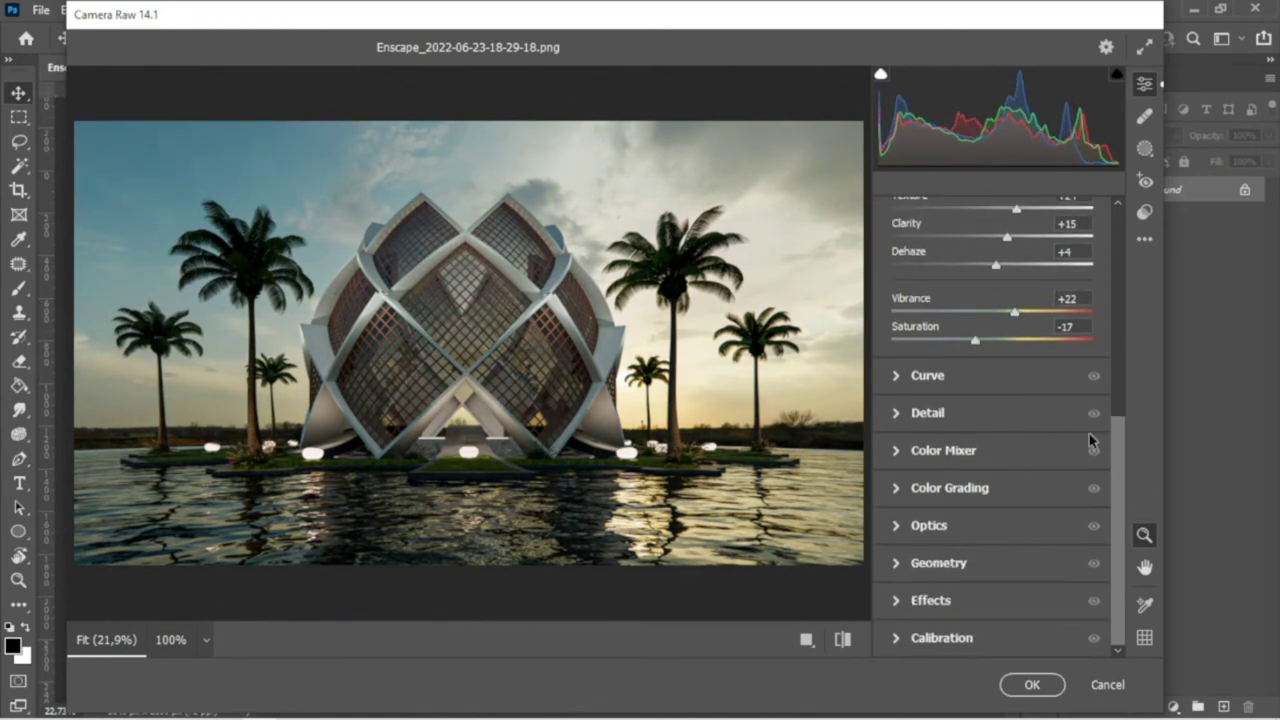
# - Tint shadows cool, highlights blue-purple and midtones blue (hue 243), with Blending 63 and Balance +13
pyautogui.click(890, 488)
pyautogui.moveTo(932, 497)
pyautogui.mouseDown()
pyautogui.moveTo(918, 499)
pyautogui.moveTo(928, 503)
pyautogui.mouseUp()
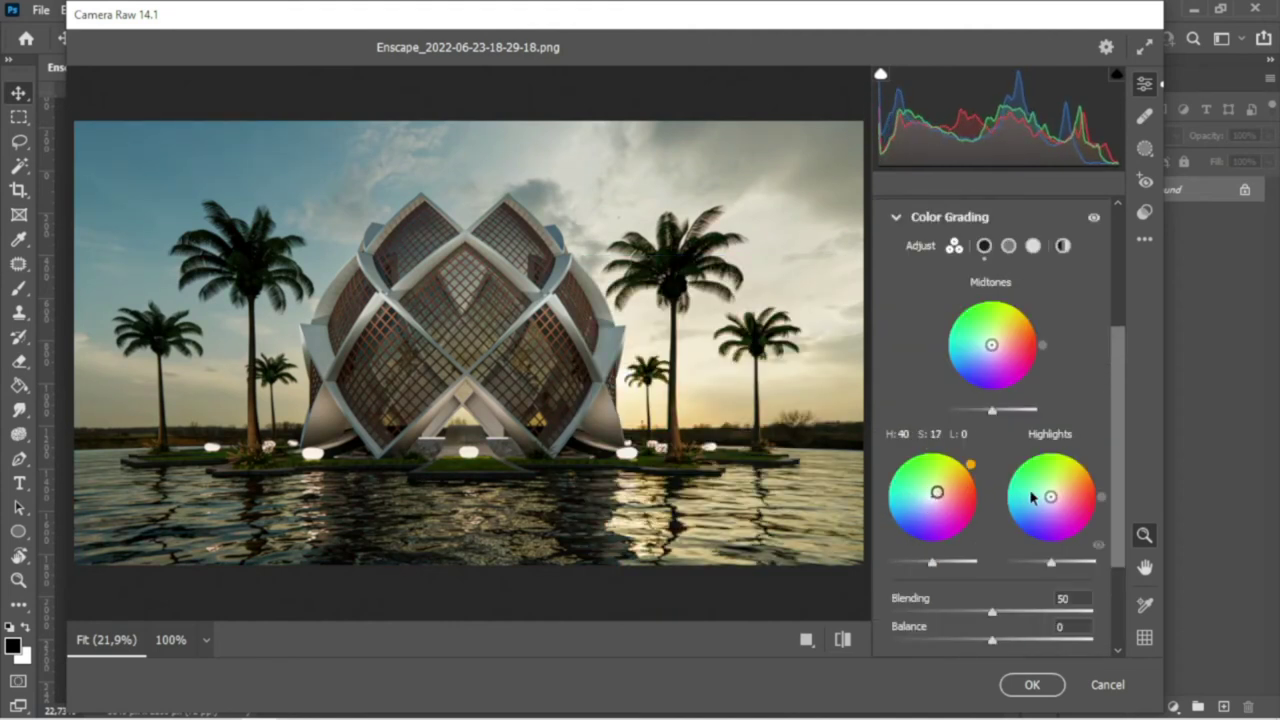
pyautogui.moveTo(1033, 497); pyautogui.dragTo(1033, 501)
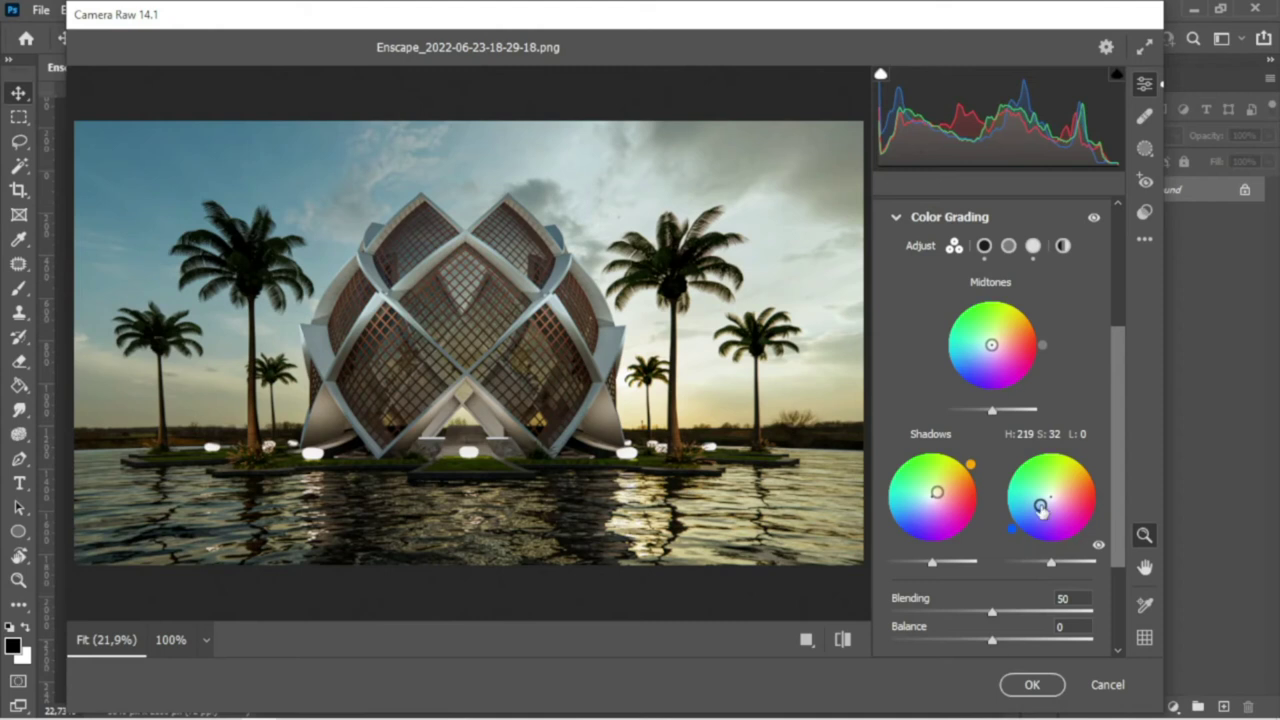
pyautogui.moveTo(1003, 366); pyautogui.dragTo(987, 342)
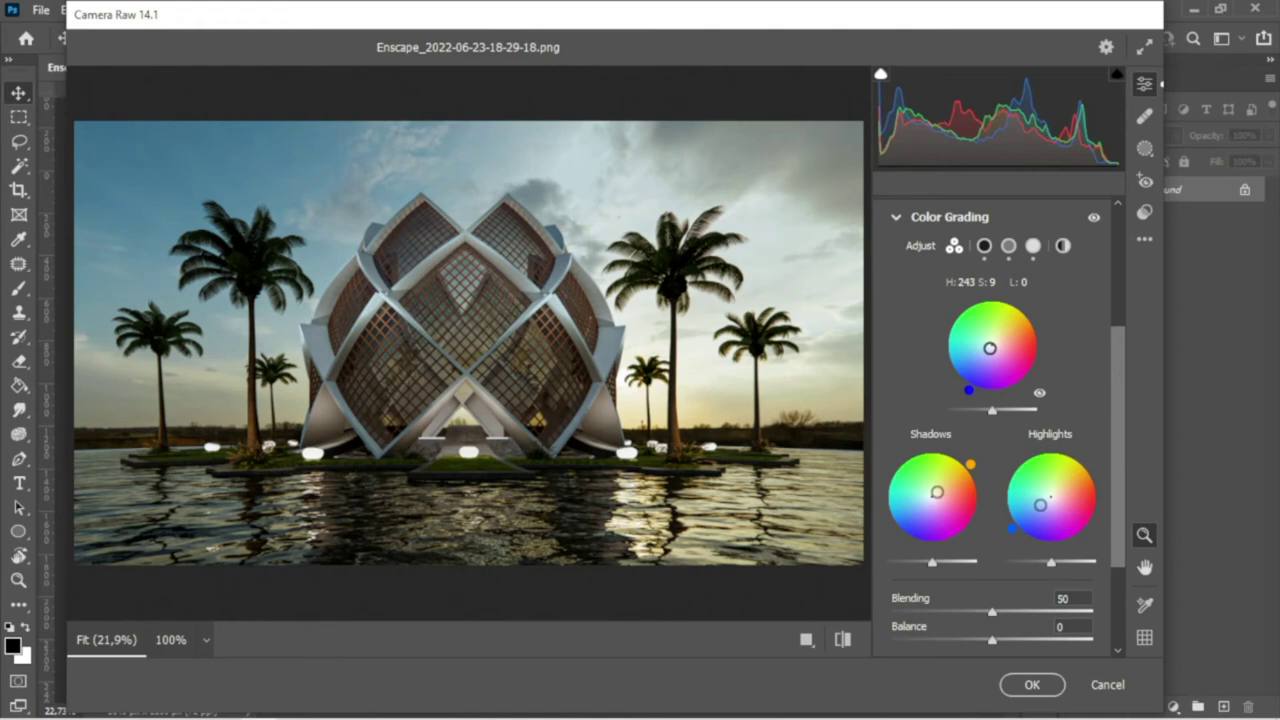
pyautogui.moveTo(992, 638)
pyautogui.mouseDown()
pyautogui.moveTo(1040, 636)
pyautogui.moveTo(961, 637)
pyautogui.moveTo(1007, 629)
pyautogui.mouseUp()
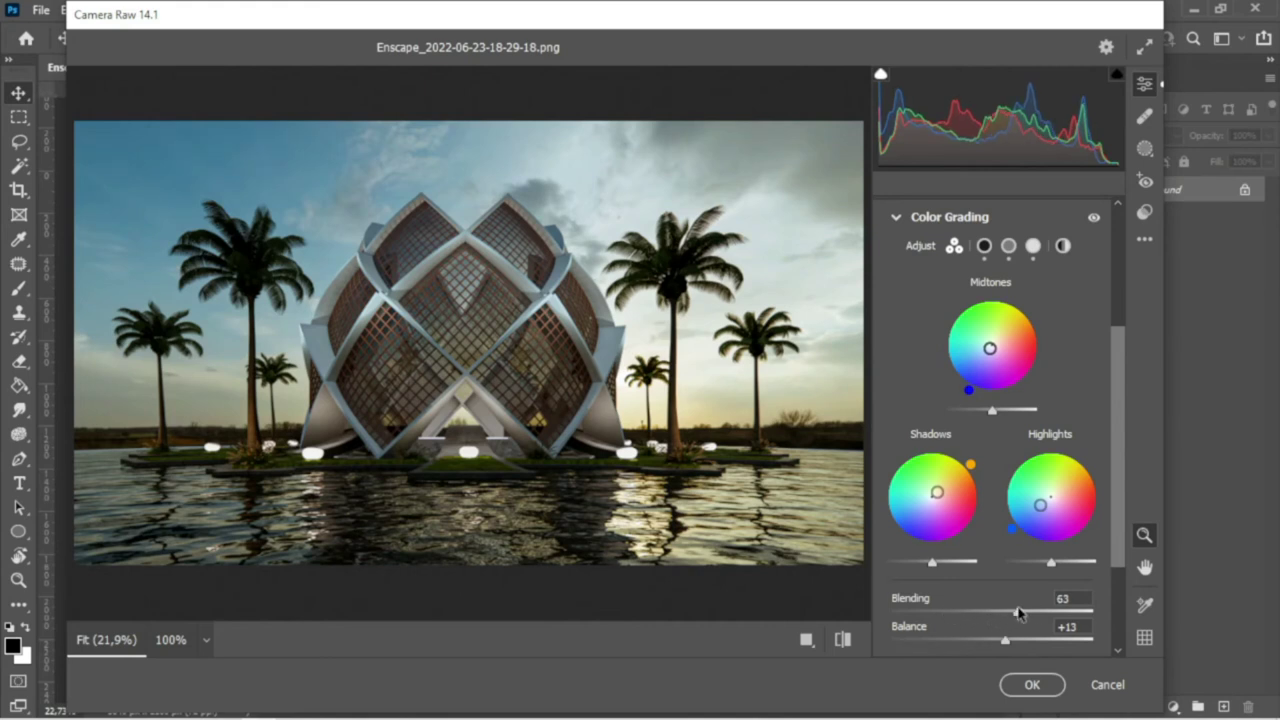
pyautogui.moveTo(1124, 541); pyautogui.dragTo(1124, 634)
# - Add a -21 vignette with Midpoint 21, Roundness -48 and Feather 71
pyautogui.click(915, 602)
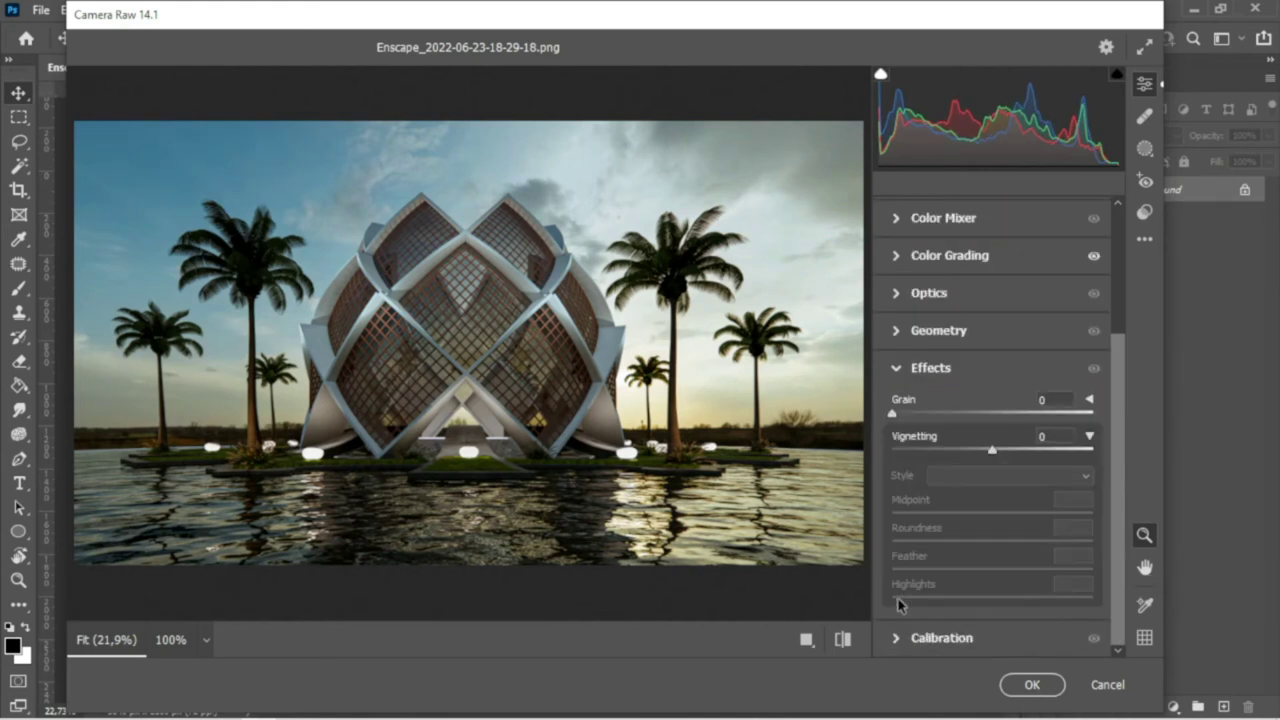
pyautogui.moveTo(992, 452)
pyautogui.mouseDown()
pyautogui.moveTo(963, 450)
pyautogui.moveTo(973, 455)
pyautogui.mouseUp()
pyautogui.moveTo(991, 517)
pyautogui.mouseDown()
pyautogui.moveTo(965, 514)
pyautogui.moveTo(1037, 512)
pyautogui.moveTo(932, 514)
pyautogui.mouseUp()
pyautogui.moveTo(992, 543); pyautogui.dragTo(945, 545)
pyautogui.moveTo(1027, 570); pyautogui.dragTo(1033, 569)
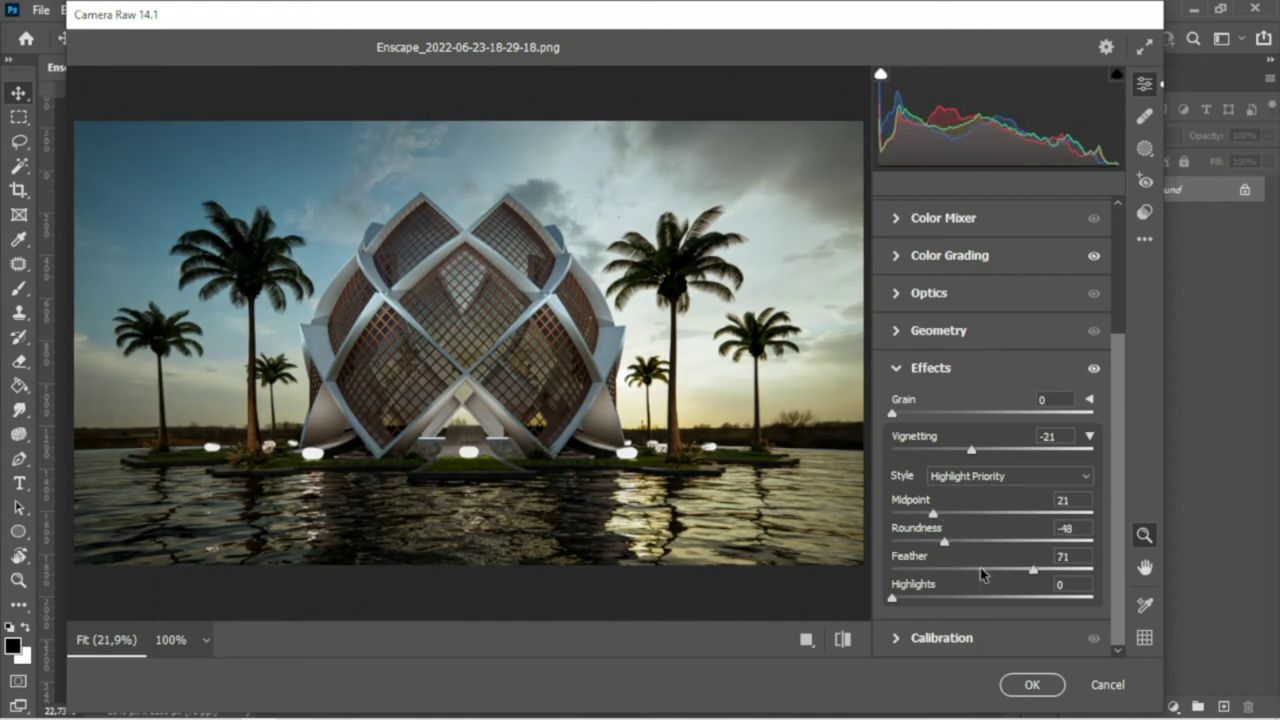
# - Apply the Camera Raw edits and zoom around the adjusted render
pyautogui.click(1055, 688)
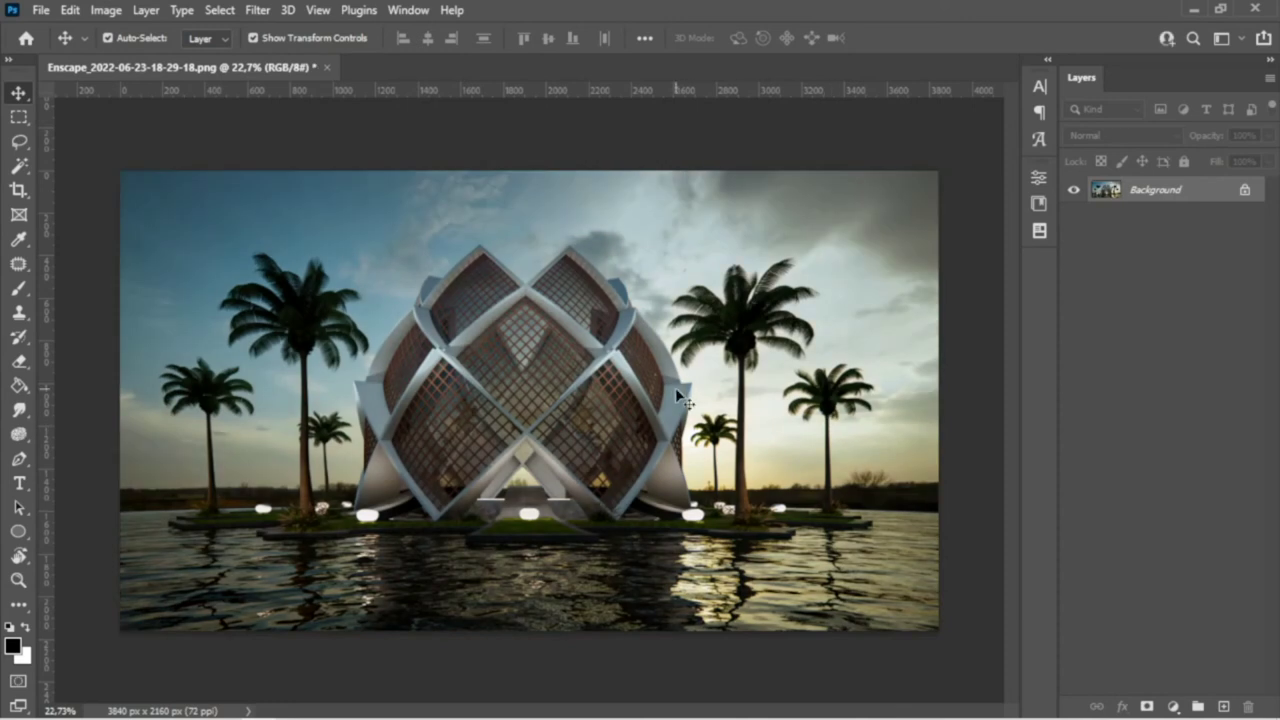
pyautogui.keyDown('alt'); pyautogui.scroll(-3, 575, 418); pyautogui.keyUp('alt')
pyautogui.keyDown('alt'); pyautogui.scroll(3, 575, 418); pyautogui.keyUp('alt')
pyautogui.keyDown('alt'); pyautogui.scroll(-1, 575, 418); pyautogui.keyUp('alt')
pyautogui.keyDown('alt'); pyautogui.scroll(2, 575, 440); pyautogui.keyUp('alt')
pyautogui.keyDown('alt'); pyautogui.scroll(-1, 575, 458); pyautogui.keyUp('alt')
pyautogui.keyDown('alt'); pyautogui.scroll(-1, 575, 458); pyautogui.keyUp('alt')
pyautogui.keyDown('alt'); pyautogui.scroll(1, 575, 458); pyautogui.keyUp('alt')
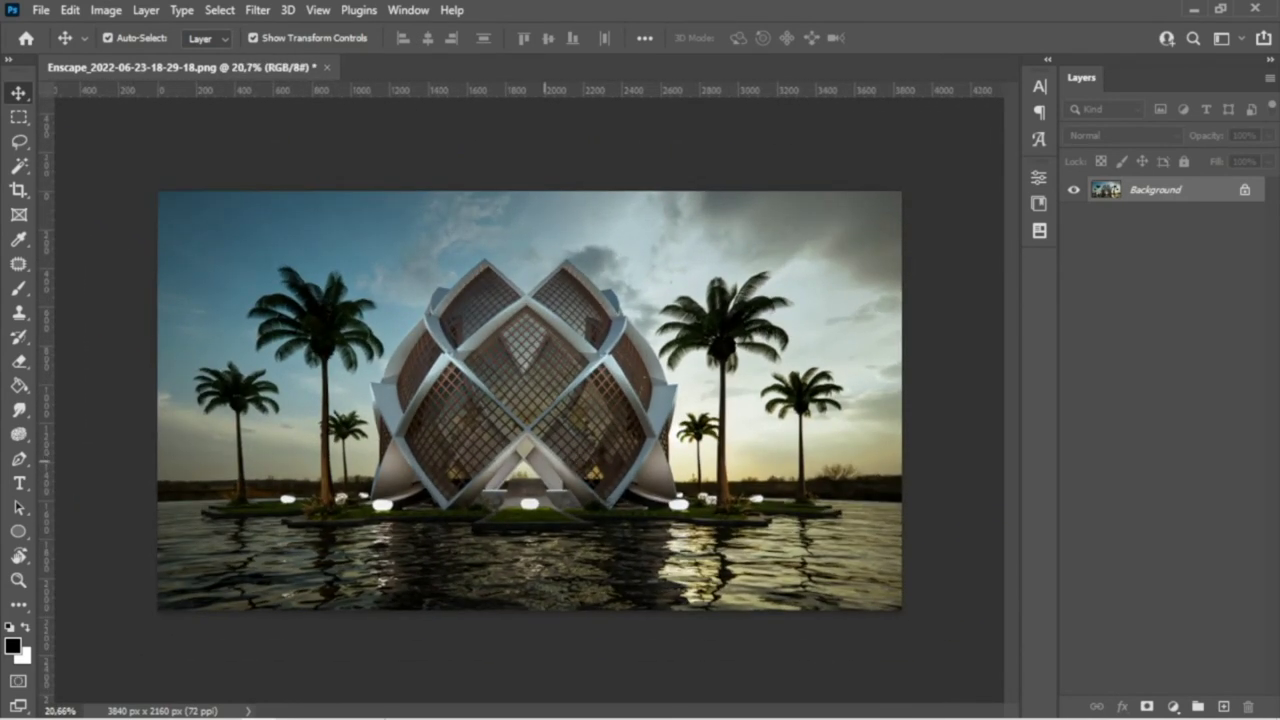
# - Search Google Images for BIRD.PNG
pyautogui.click(171, 705)
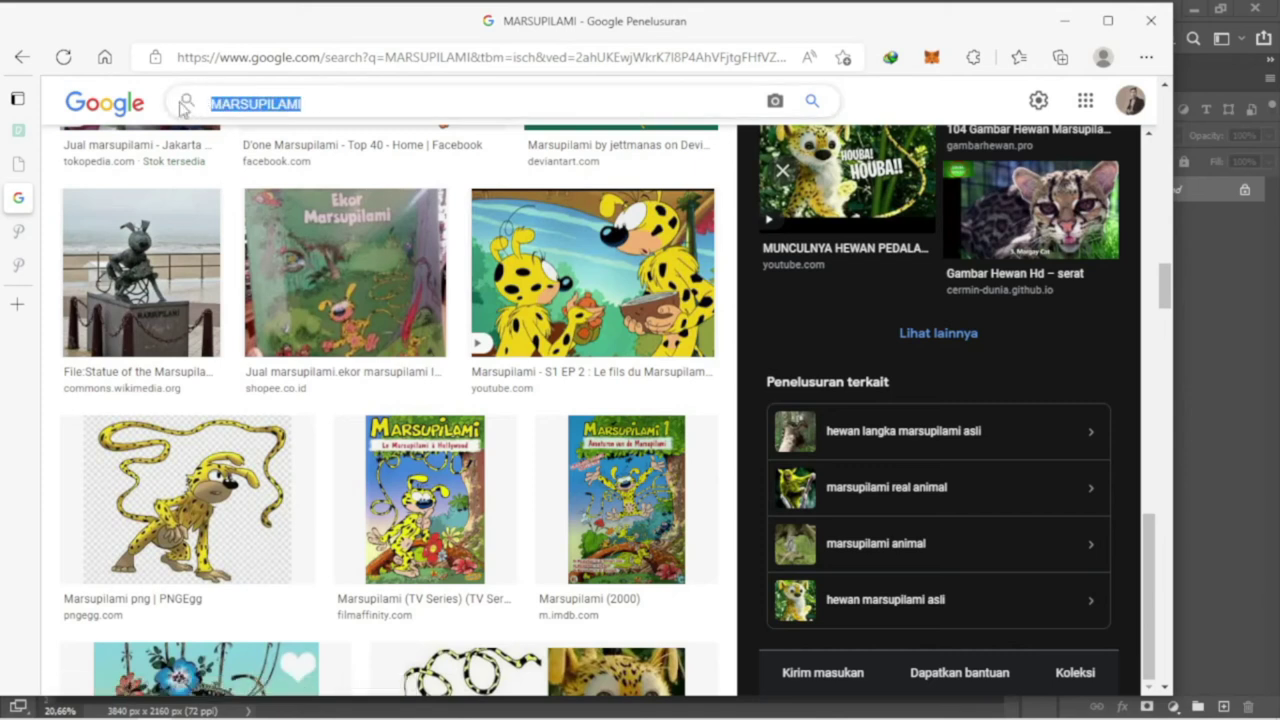
pyautogui.click(180, 106)
pyautogui.write('IRD.PNG')
pyautogui.press('Return')
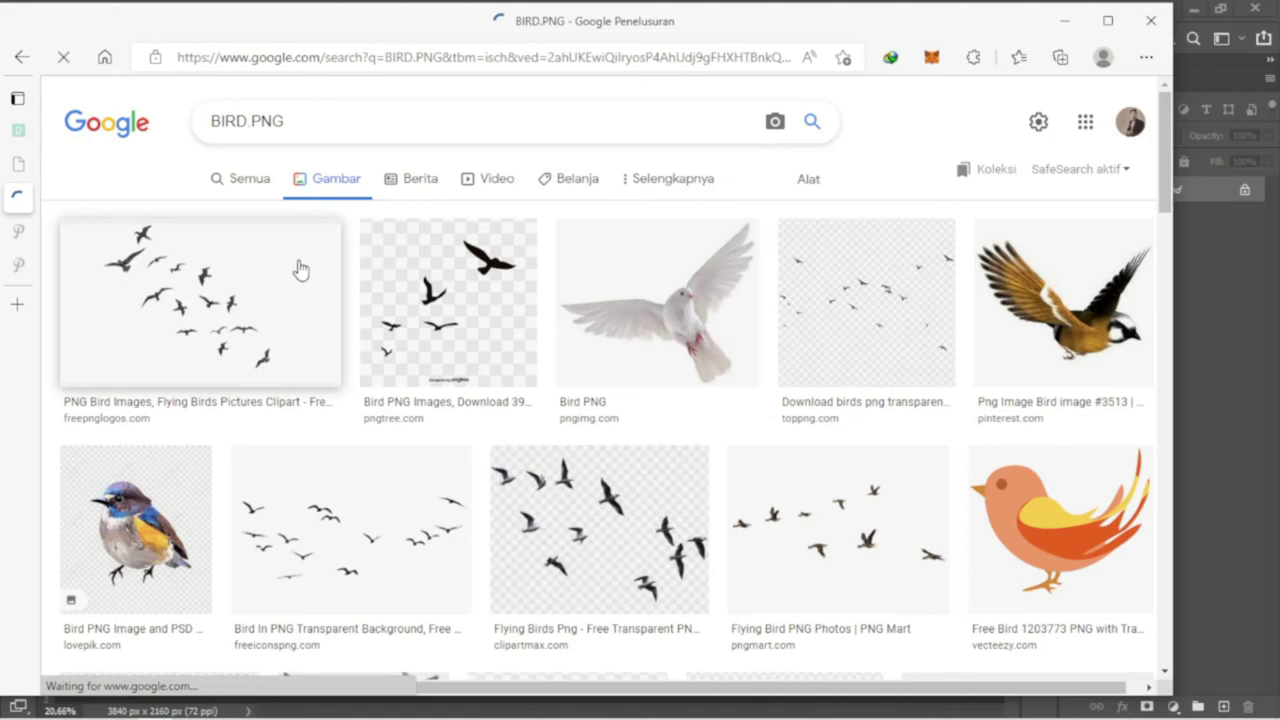
# - Save the first flying-birds PNG result, Flying-Bird-PNG-Photos.png, to disk
pyautogui.scroll(-1, 820, 371)
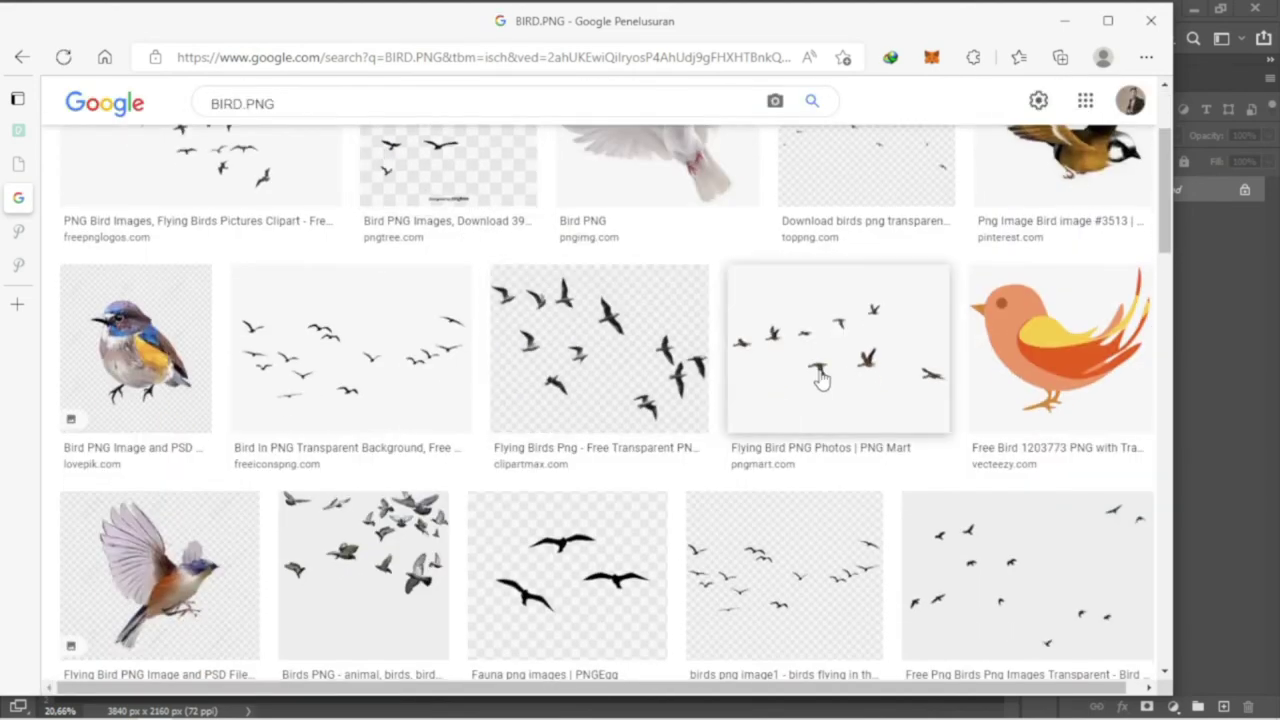
pyautogui.click(820, 374)
pyautogui.scroll(-1, 817, 365)
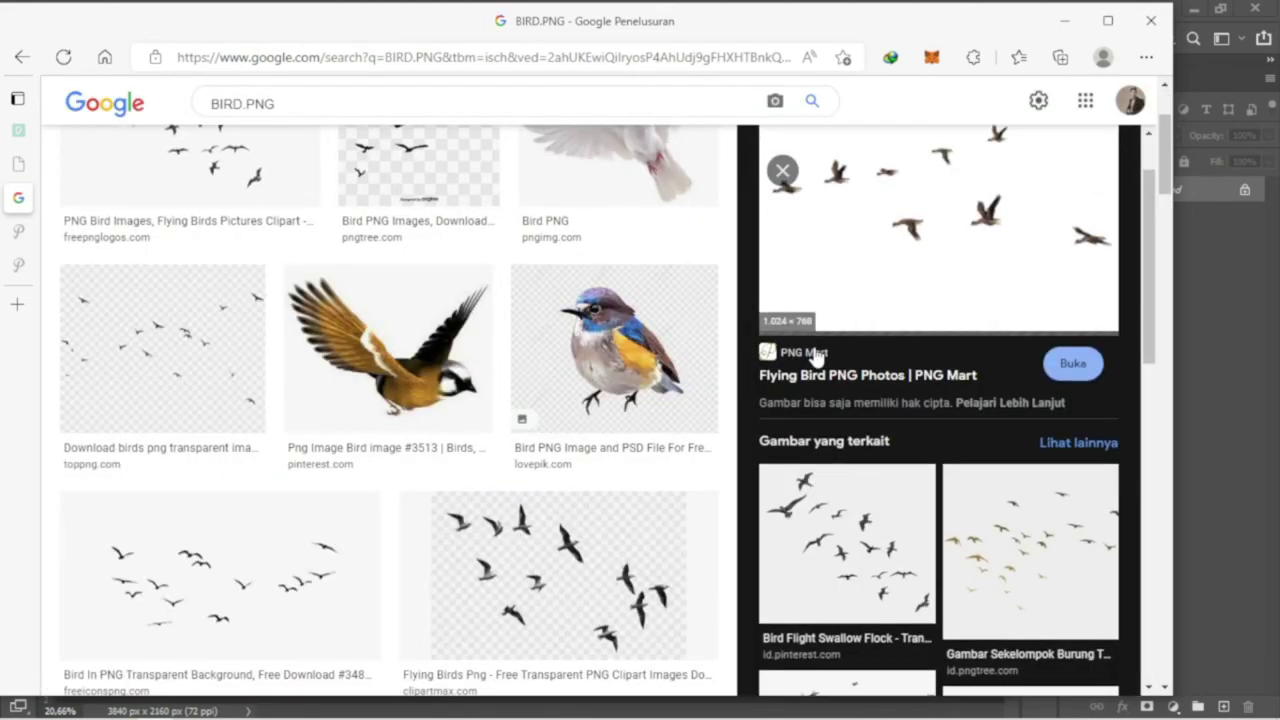
pyautogui.scroll(1, 815, 325)
pyautogui.rightClick(840, 305)
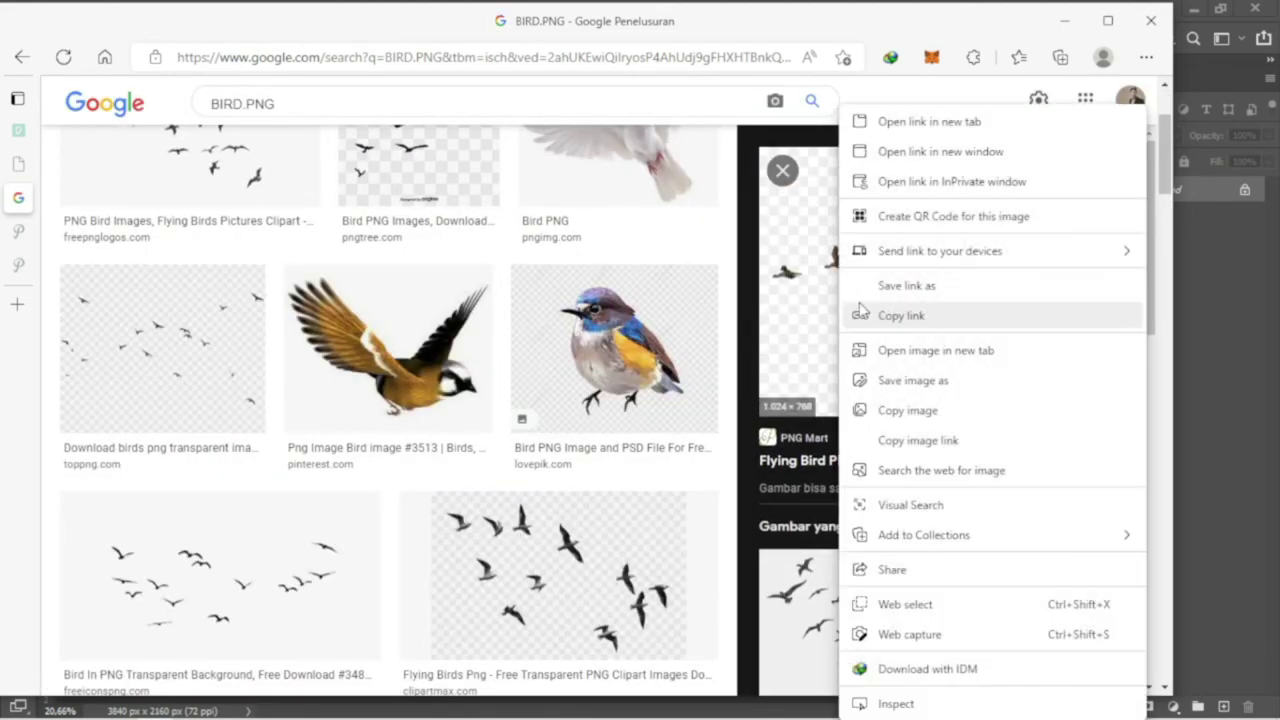
pyautogui.click(958, 381)
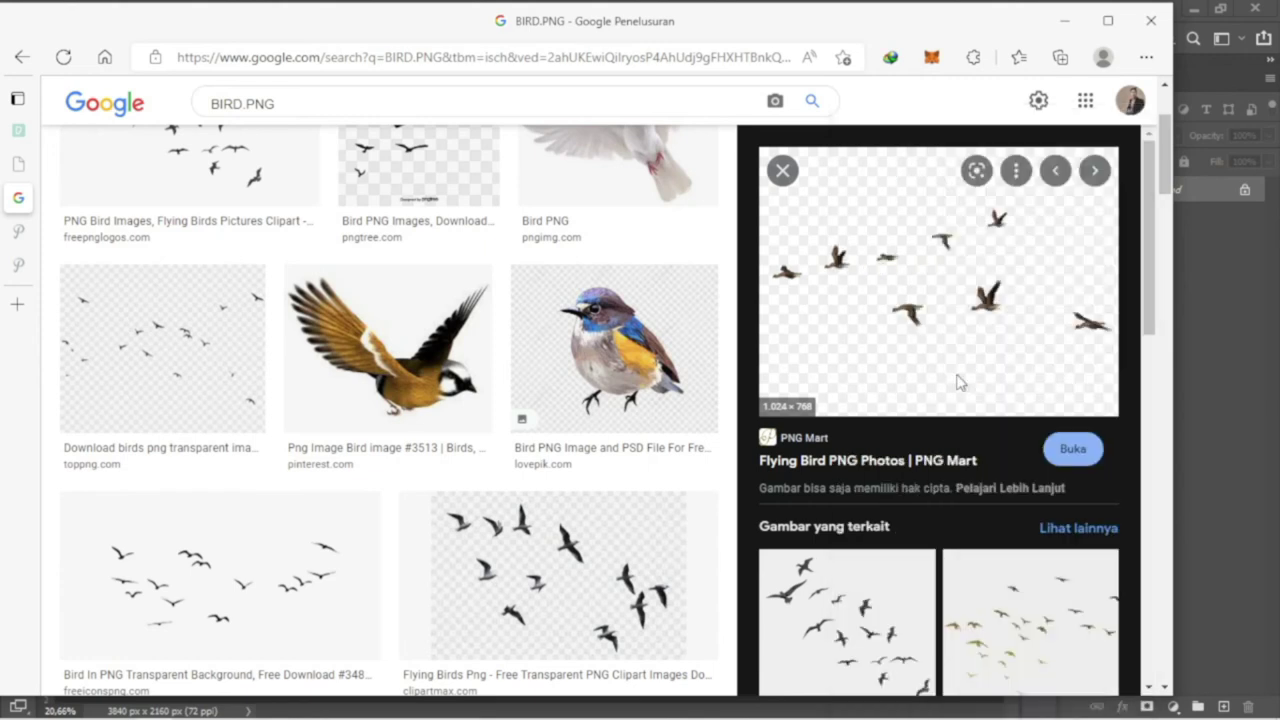
pyautogui.click(662, 600)
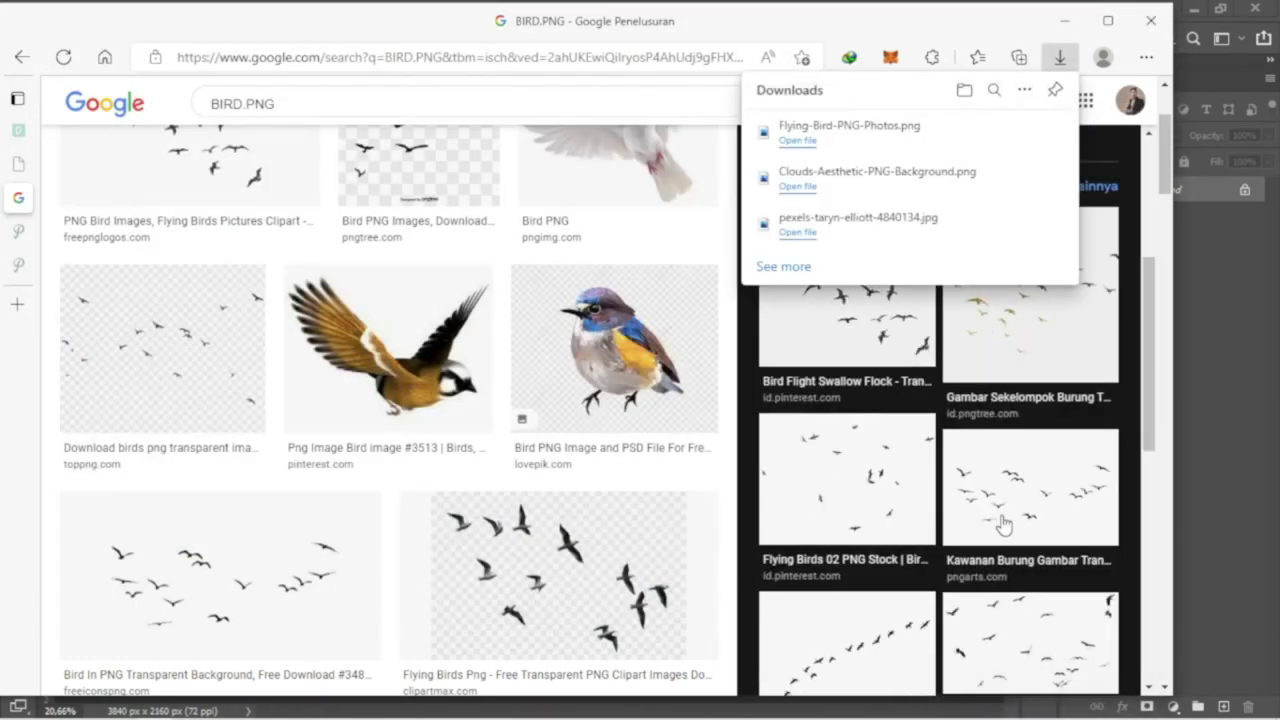
# - Save a second flying-birds PNG image into the Downloads\Video folder
pyautogui.scroll(-3, 1000, 517)
pyautogui.scroll(-3, 990, 515)
pyautogui.click(905, 505)
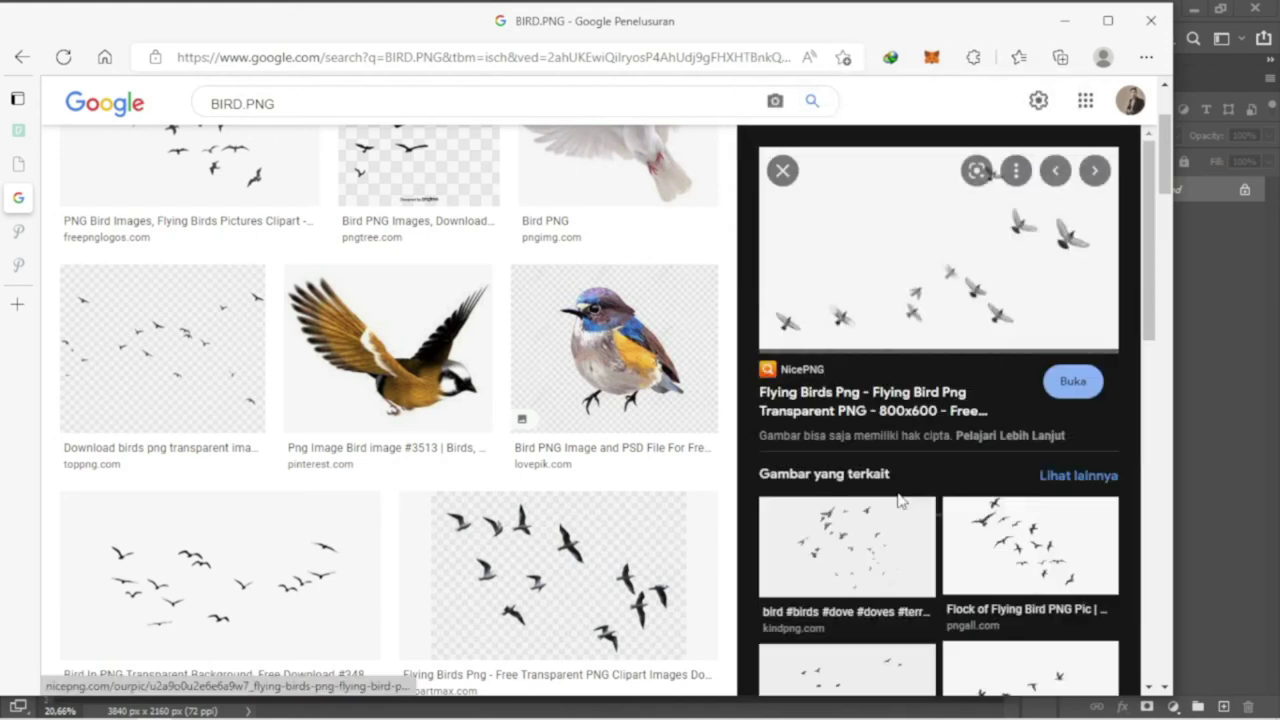
pyautogui.rightClick(898, 258)
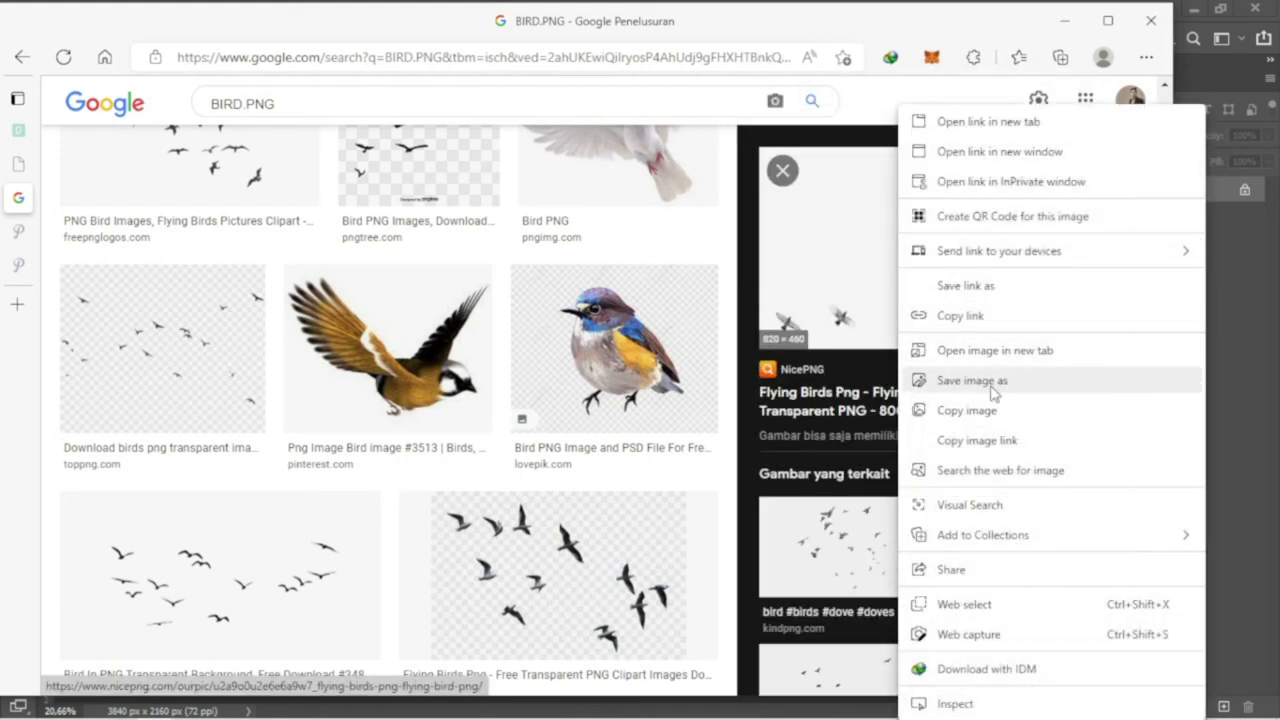
pyautogui.click(995, 380)
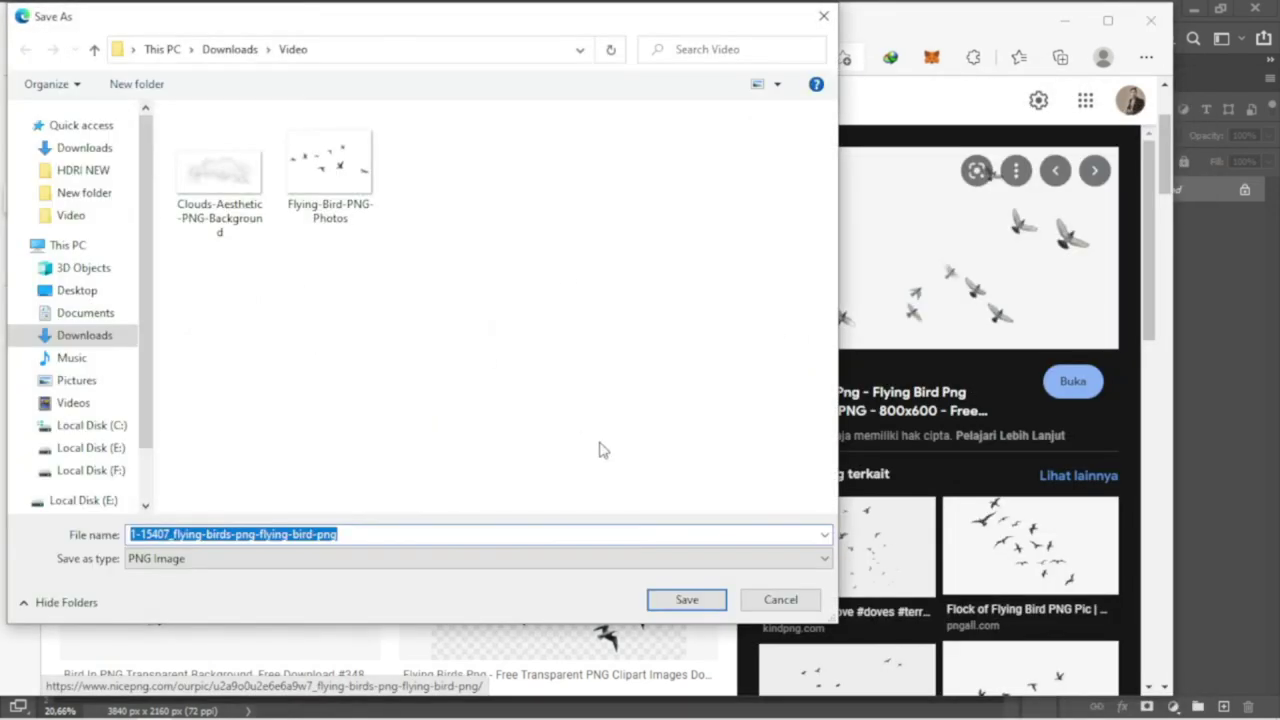
pyautogui.click(687, 600)
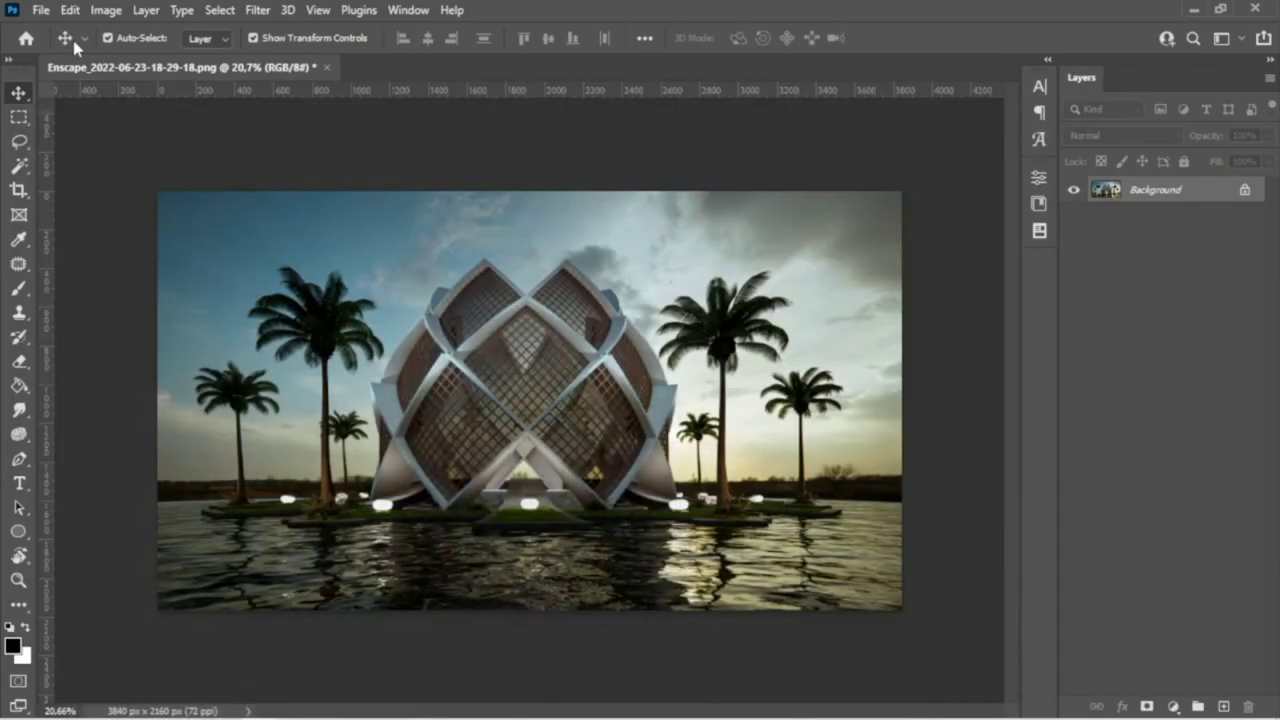
# - Open the downloaded flying-birds PNG from Downloads\Video
pyautogui.click(41, 10)
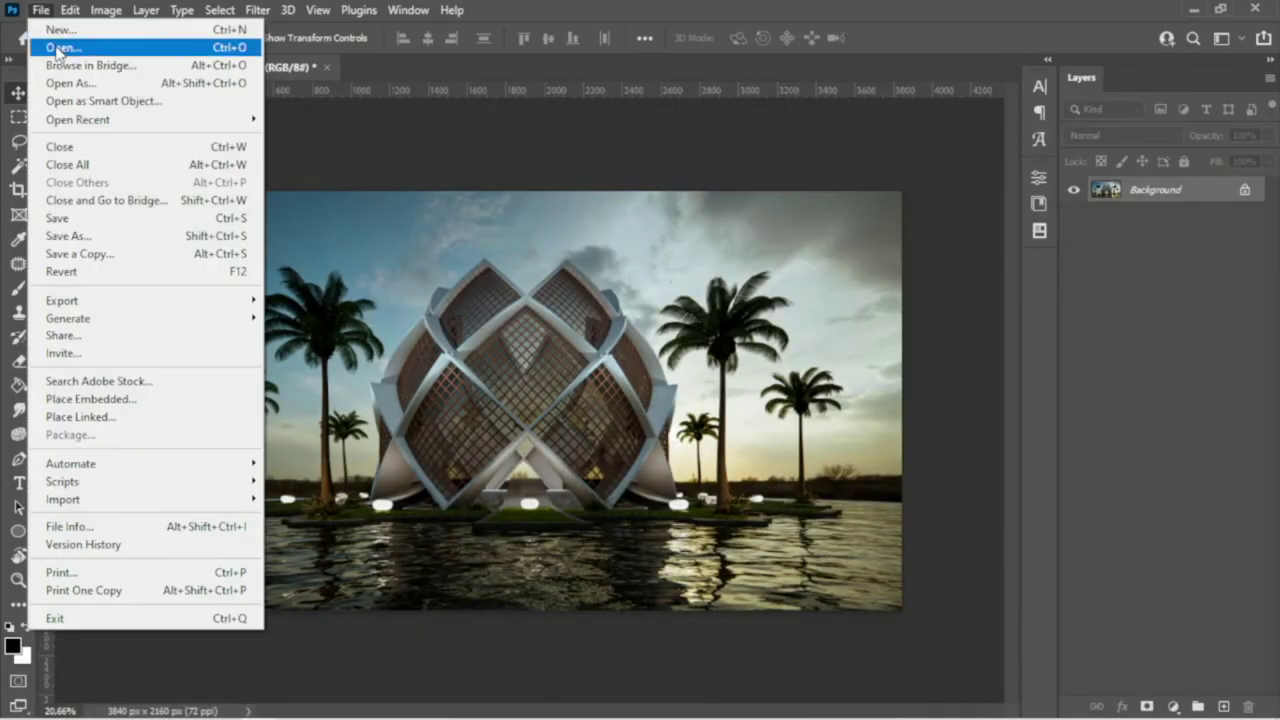
pyautogui.click(55, 47)
pyautogui.click(114, 229)
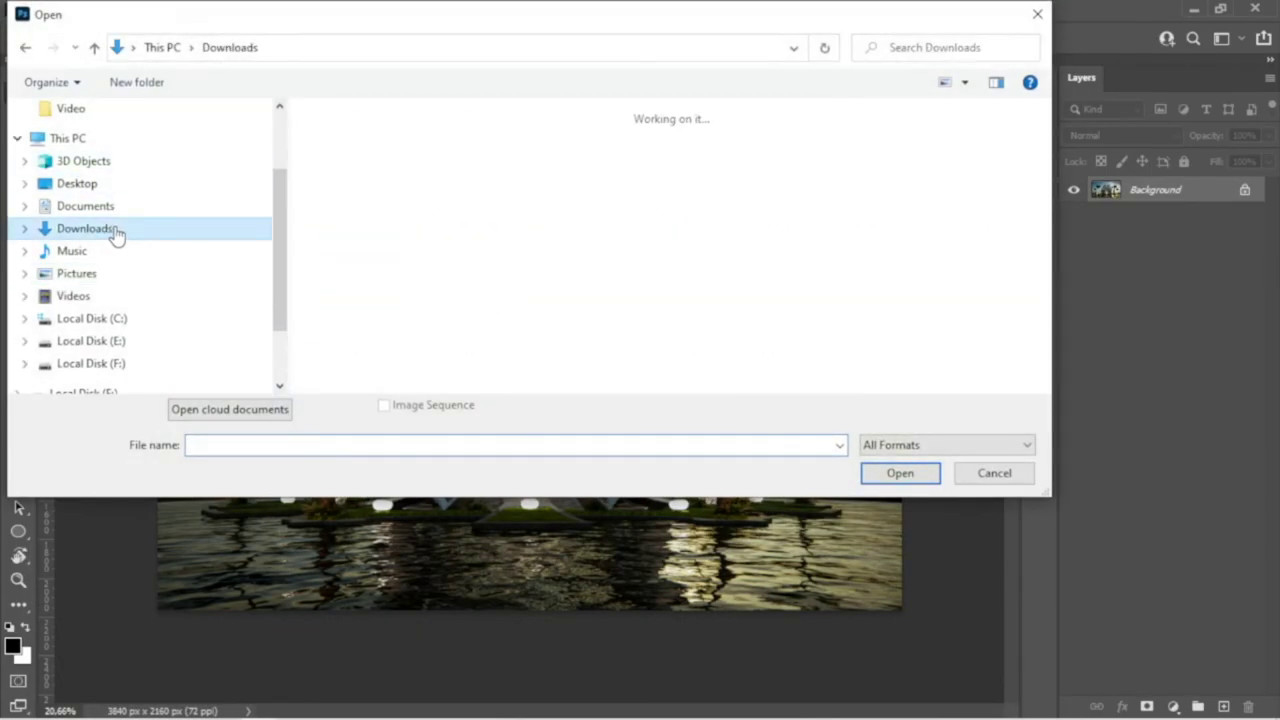
pyautogui.doubleClick(459, 300)
pyautogui.doubleClick(461, 190)
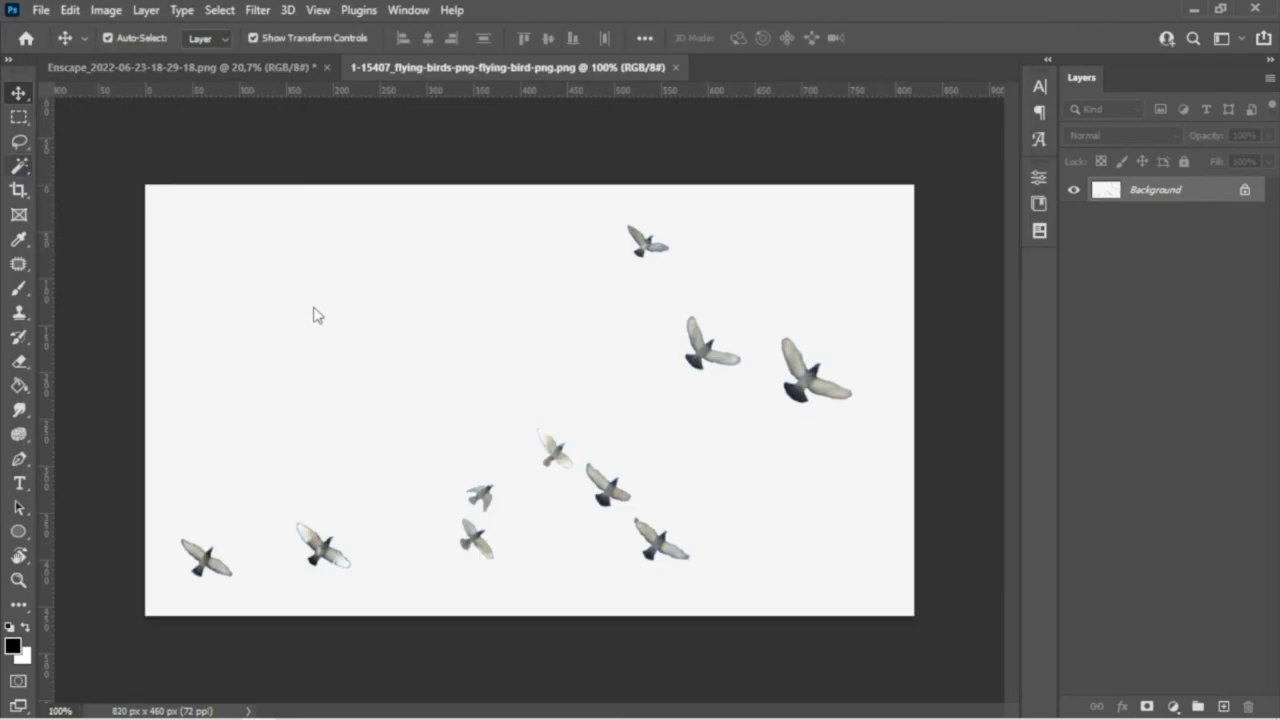
# - Convert the Background to Layer 0, duplicate it and clear the selection
pyautogui.press('w')
pyautogui.click(313, 315)
pyautogui.doubleClick(1171, 195)
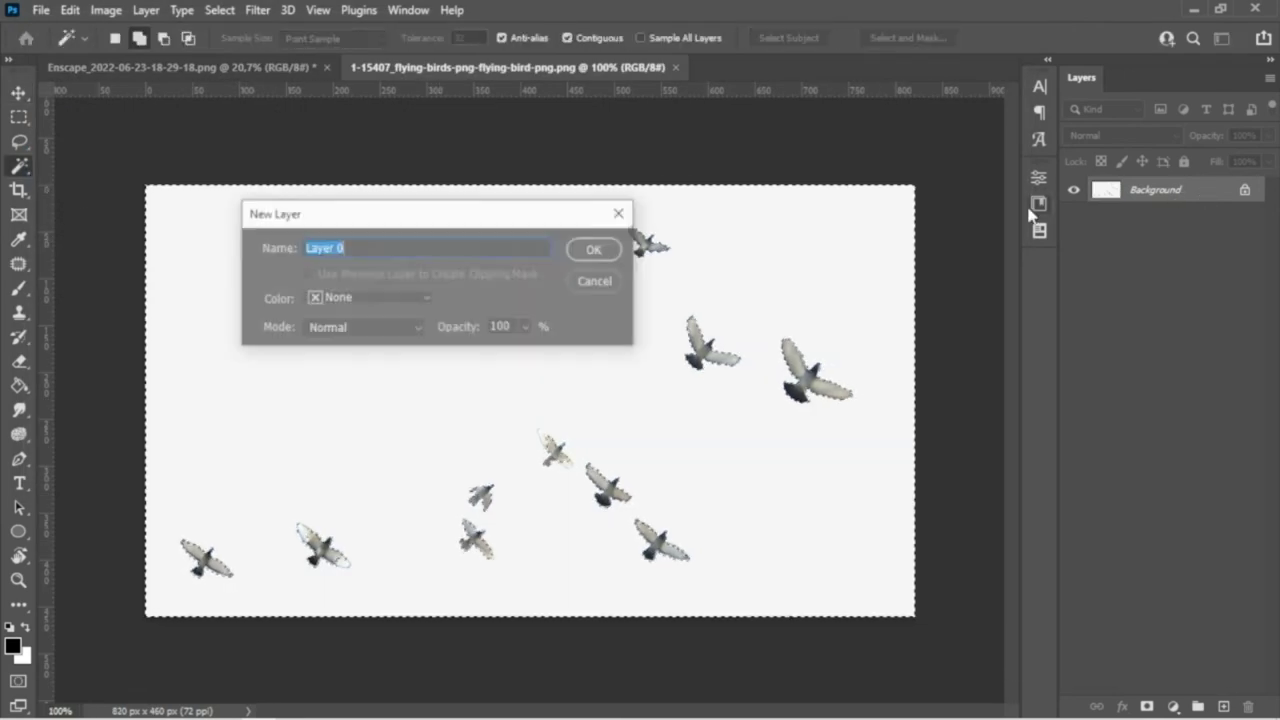
pyautogui.click(593, 249)
pyautogui.rightClick(522, 259)
pyautogui.click(47, 173)
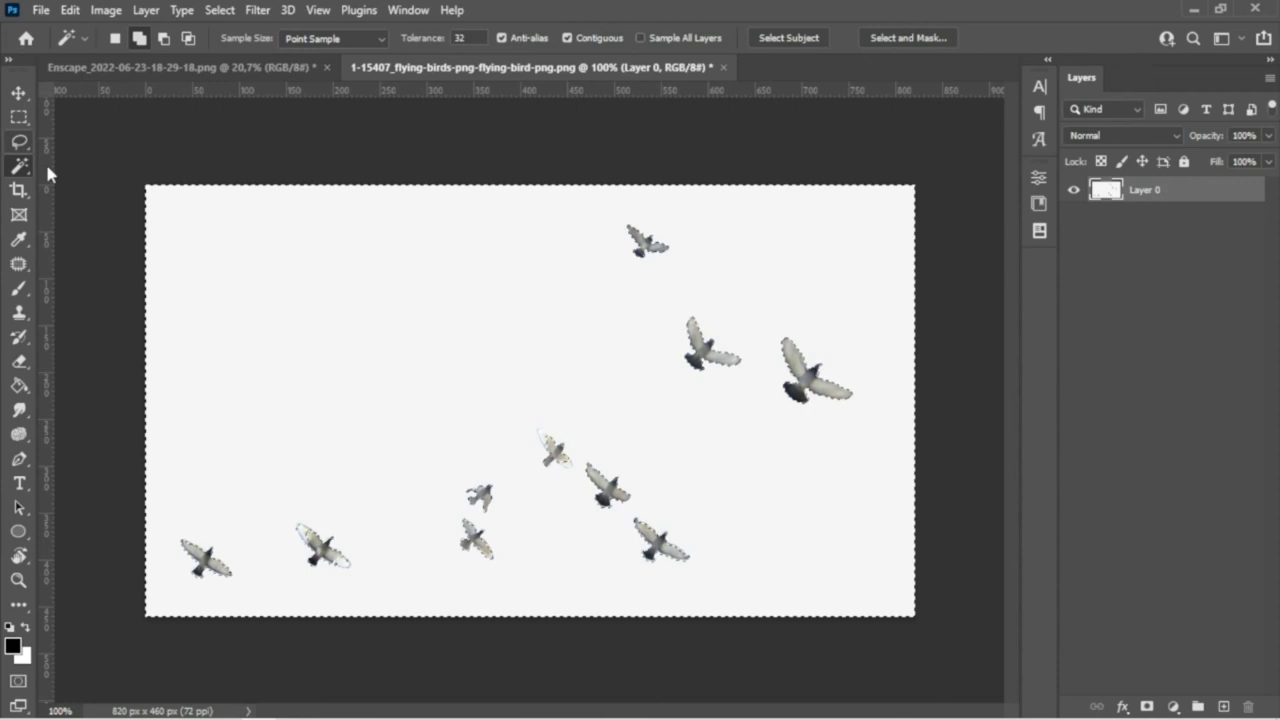
pyautogui.press('l')
pyautogui.rightClick(212, 217)
pyautogui.click(290, 233)
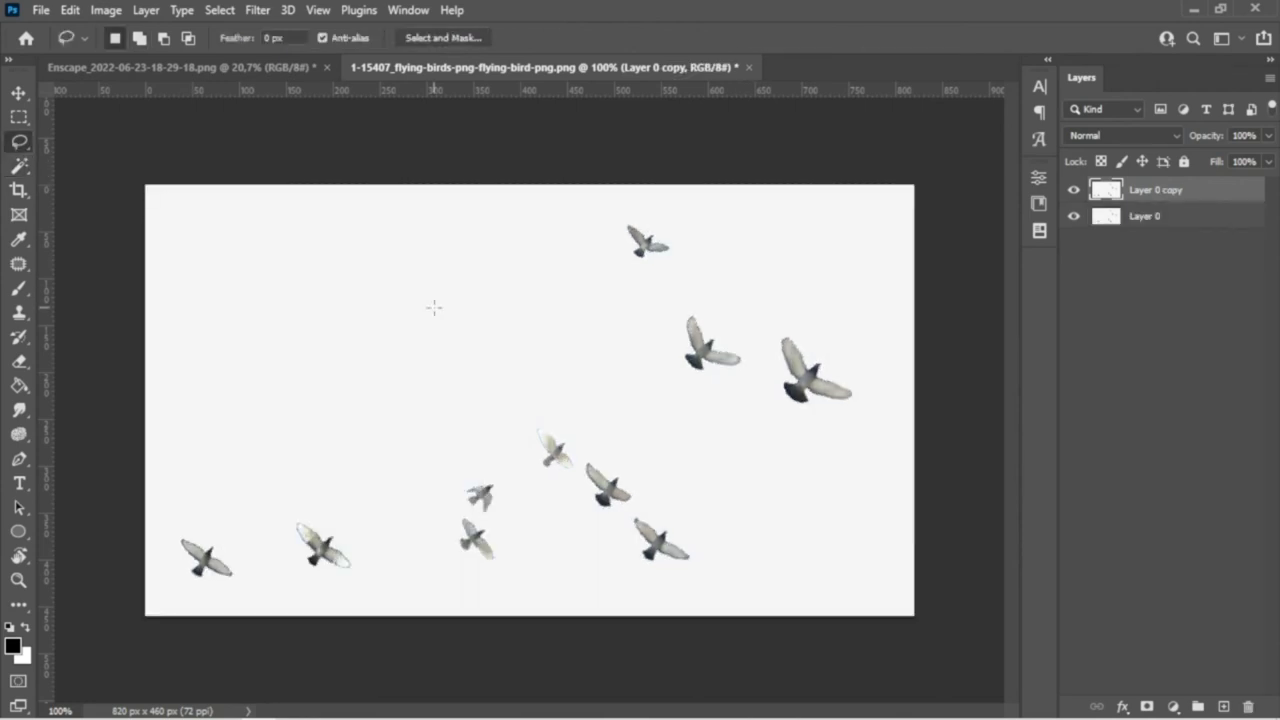
# - Apply a Threshold of 239 to the layer copy for solid black birds
pyautogui.click(106, 10)
pyautogui.click(351, 308)
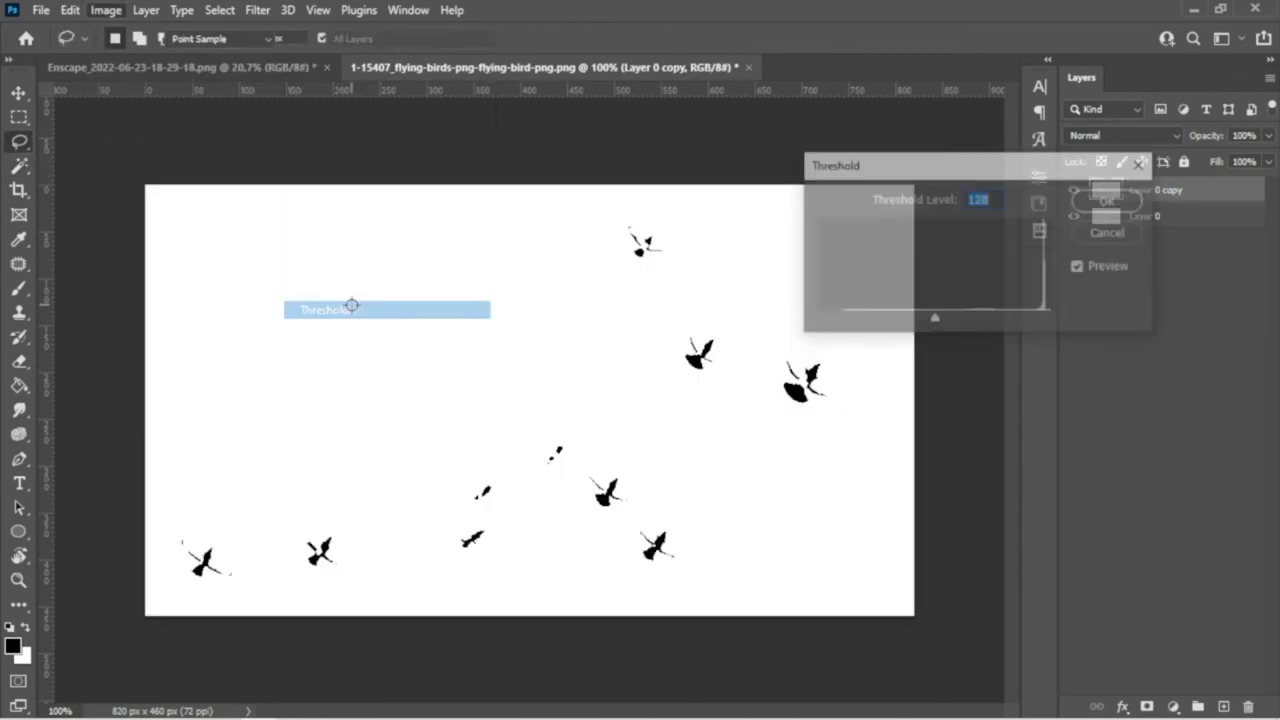
pyautogui.moveTo(935, 321); pyautogui.dragTo(1038, 318)
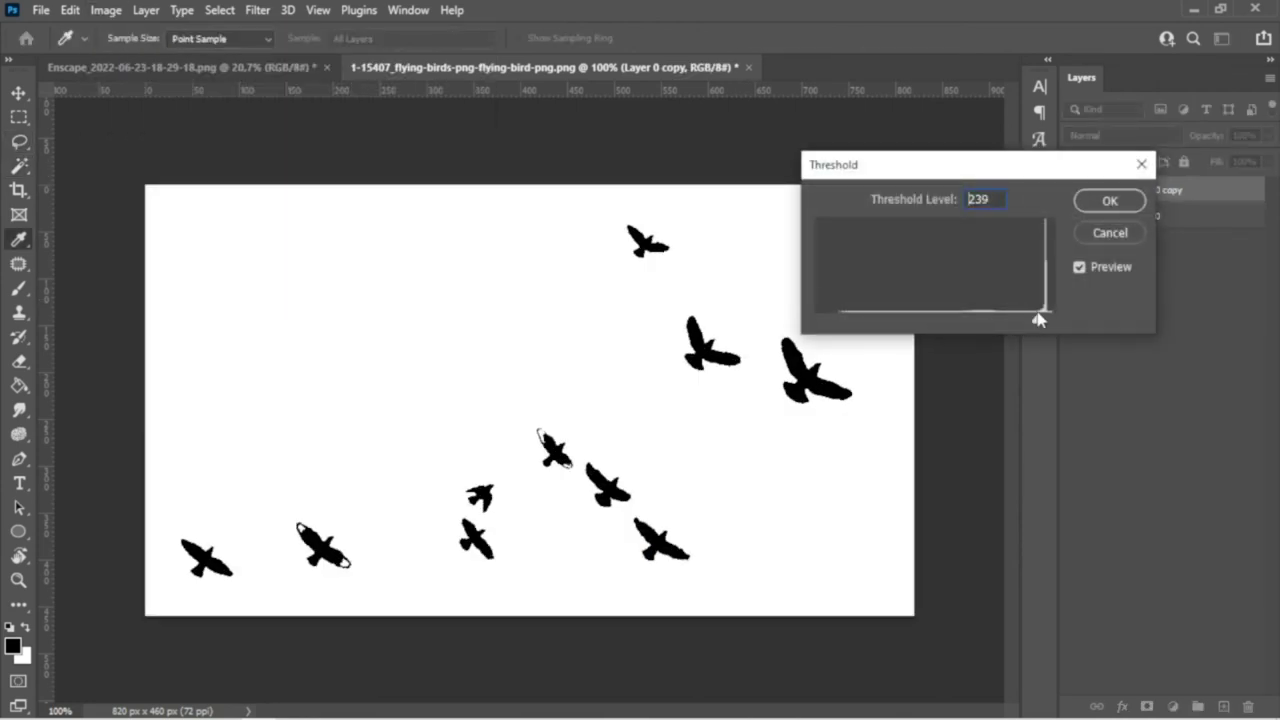
pyautogui.click(1108, 205)
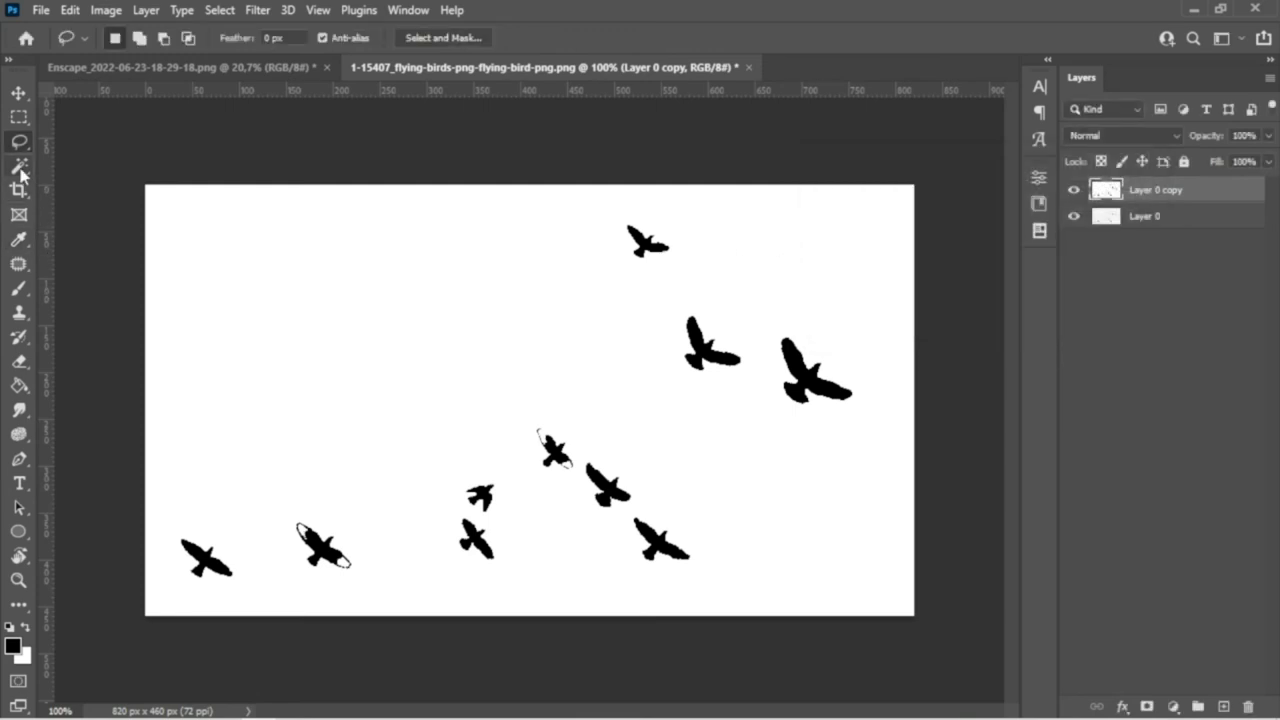
# - Select the white around the silhouettes, copy it from Layer 0 to a new layer, then undo a move
pyautogui.click(19, 166)
pyautogui.click(311, 297)
pyautogui.click(1074, 190)
pyautogui.click(1140, 216)
pyautogui.hotkey('ctrl', 'j')
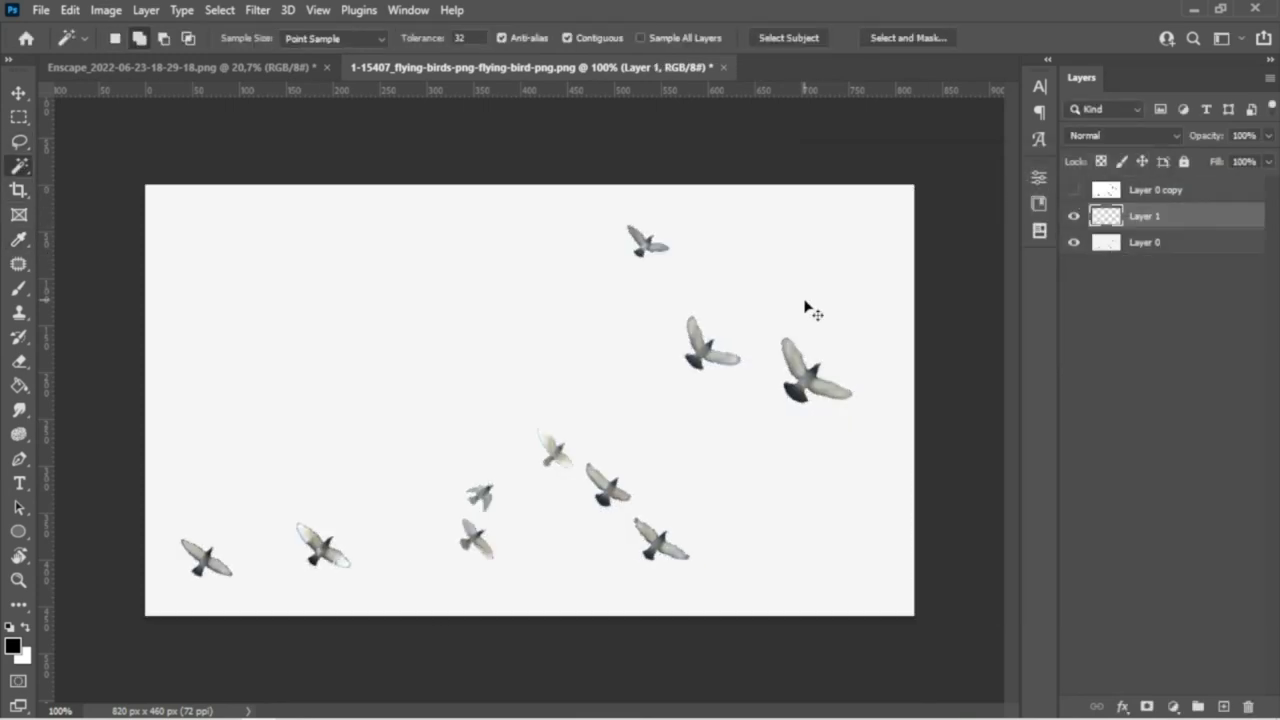
pyautogui.press('v')
pyautogui.moveTo(723, 288)
pyautogui.mouseDown()
pyautogui.moveTo(308, 73)
pyautogui.moveTo(616, 367)
pyautogui.mouseUp()
pyautogui.hotkey('ctrl', 'z')
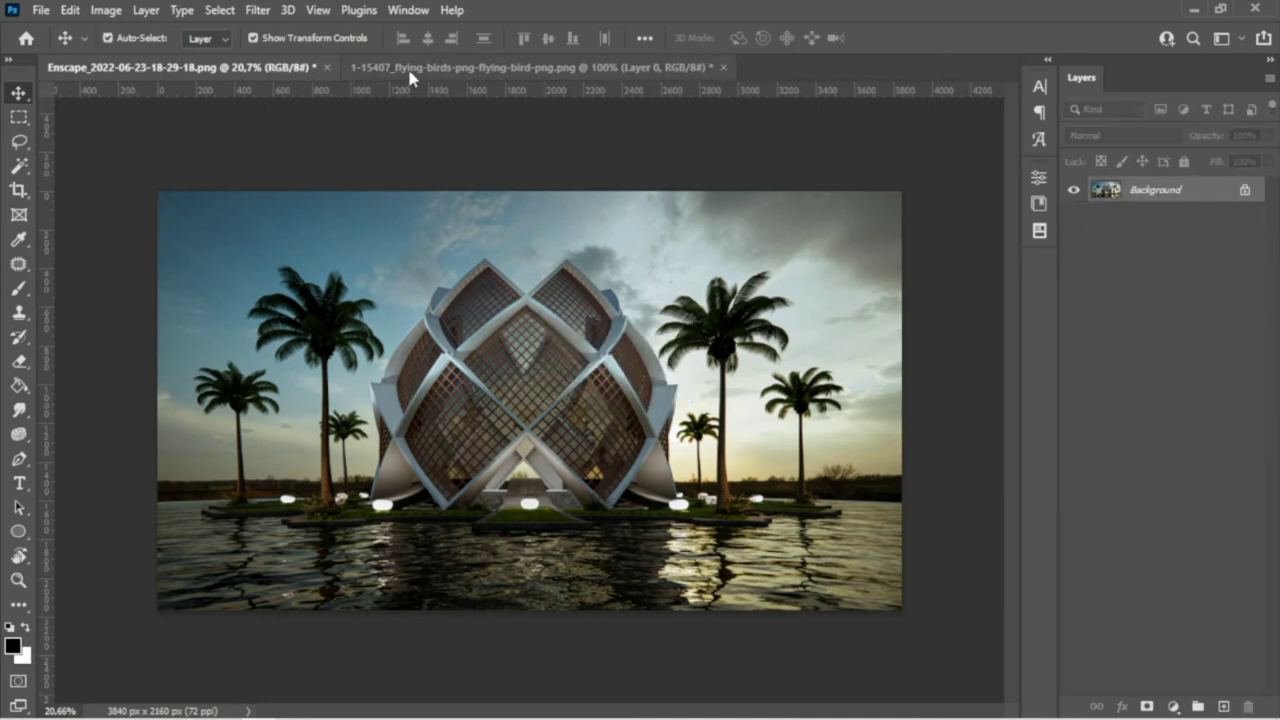
# - Delete Layer 0, undo it, and toggle the silhouette layer to compare with the birds
pyautogui.click(410, 76)
pyautogui.press('Delete')
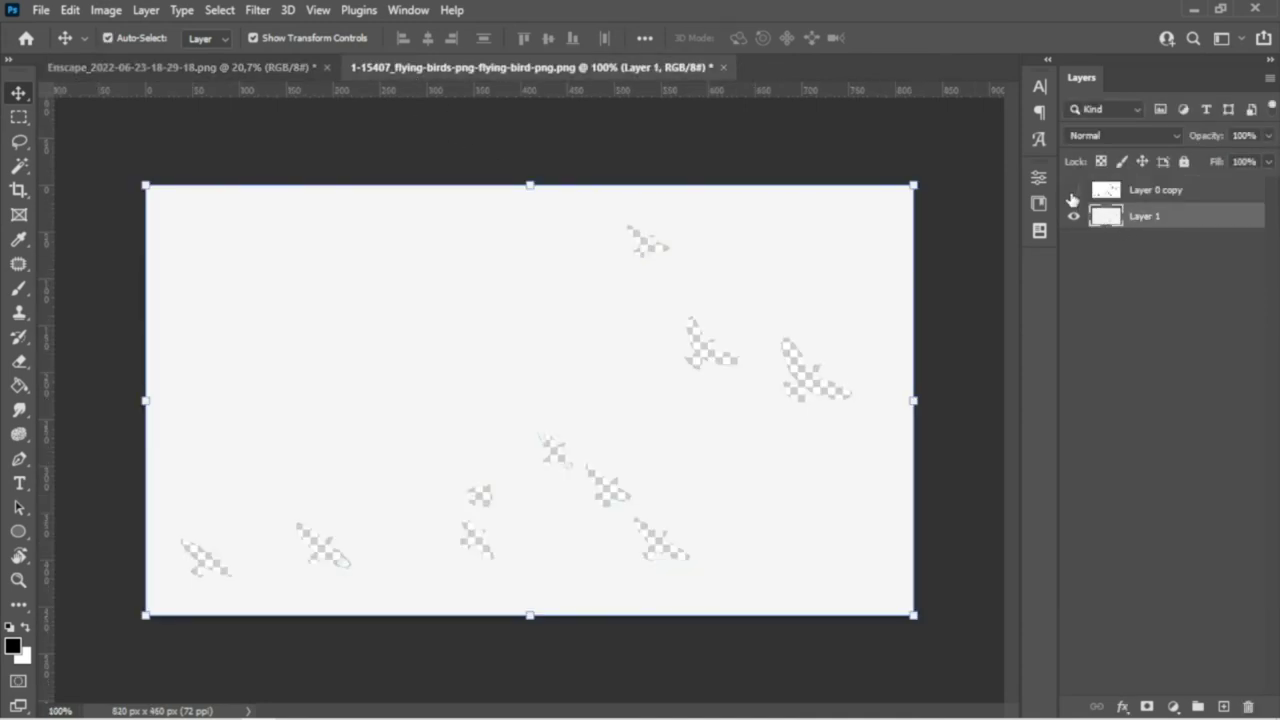
pyautogui.click(1073, 192)
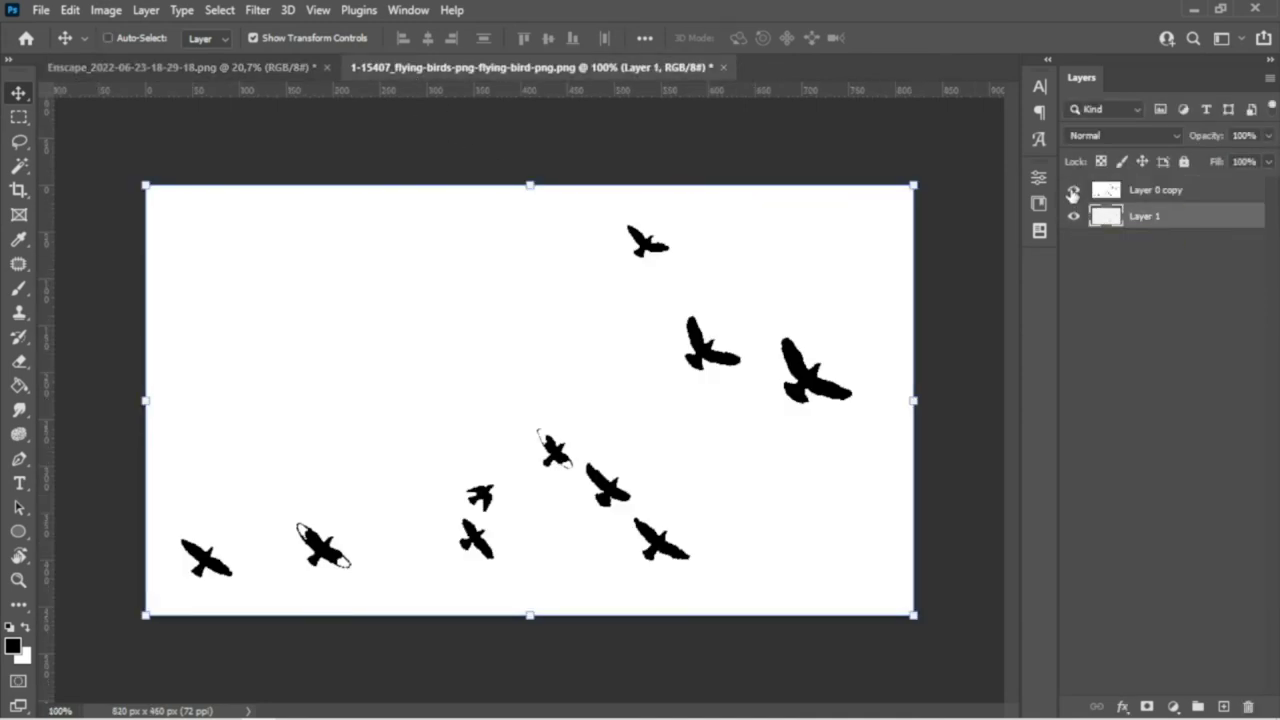
pyautogui.hotkey('ctrl', 'z')
pyautogui.click(1073, 190)
pyautogui.click(1073, 190)
pyautogui.click(1073, 190)
# - Delete the white background from Layer 0 and drag the cut-out birds into the Enscape render
pyautogui.click(1110, 190)
pyautogui.click(18, 165)
pyautogui.click(486, 343)
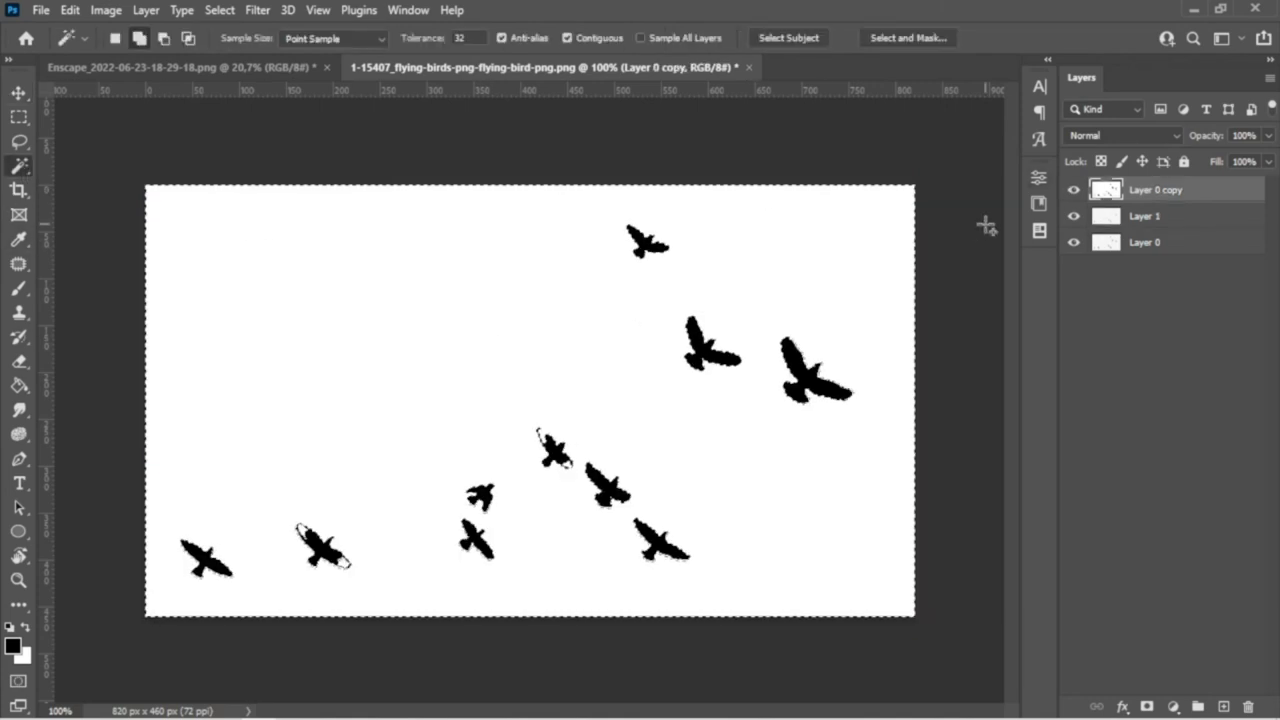
pyautogui.click(1073, 190)
pyautogui.click(1073, 242)
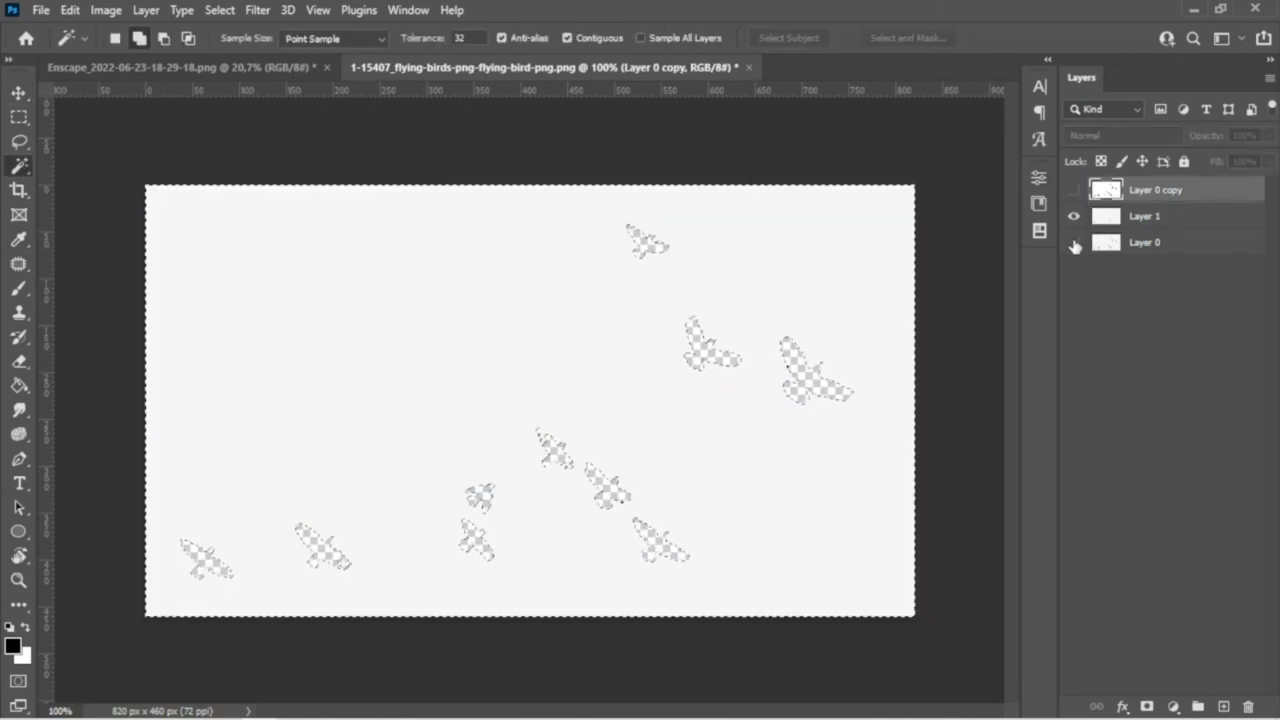
pyautogui.click(1073, 216)
pyautogui.click(1073, 242)
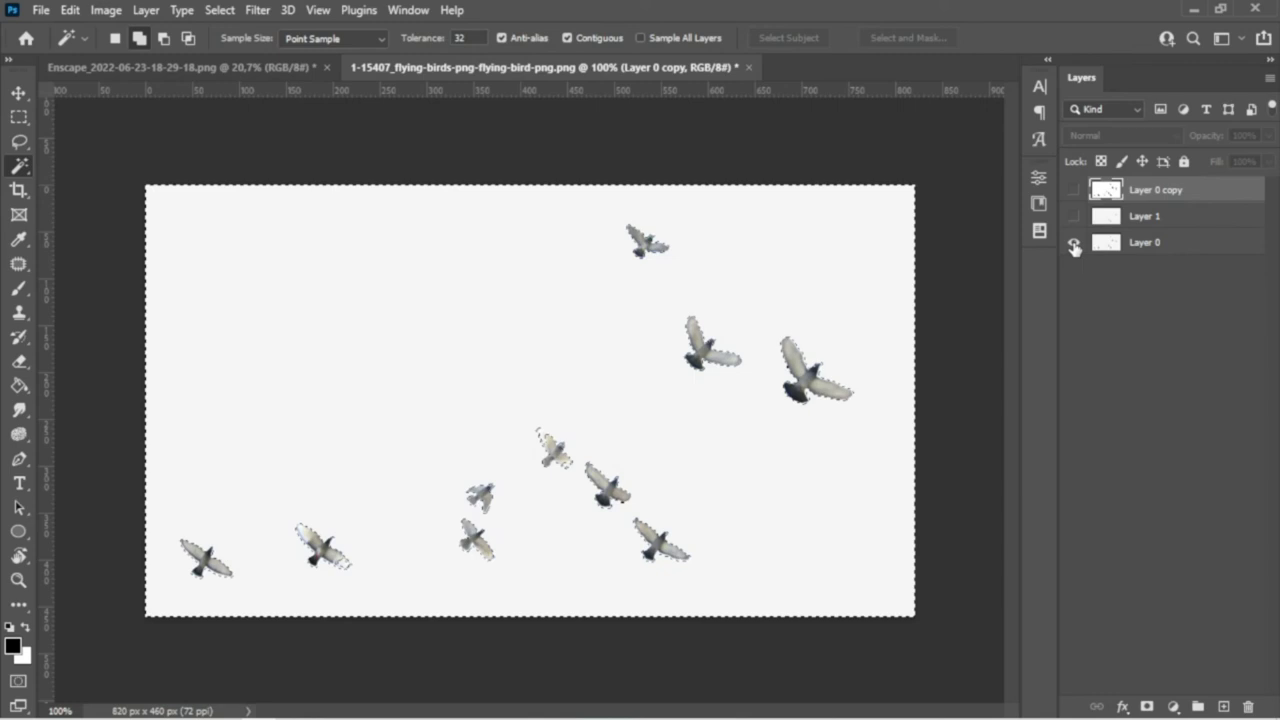
pyautogui.click(1135, 243)
pyautogui.press('Delete')
pyautogui.hotkey('ctrl', 'd')
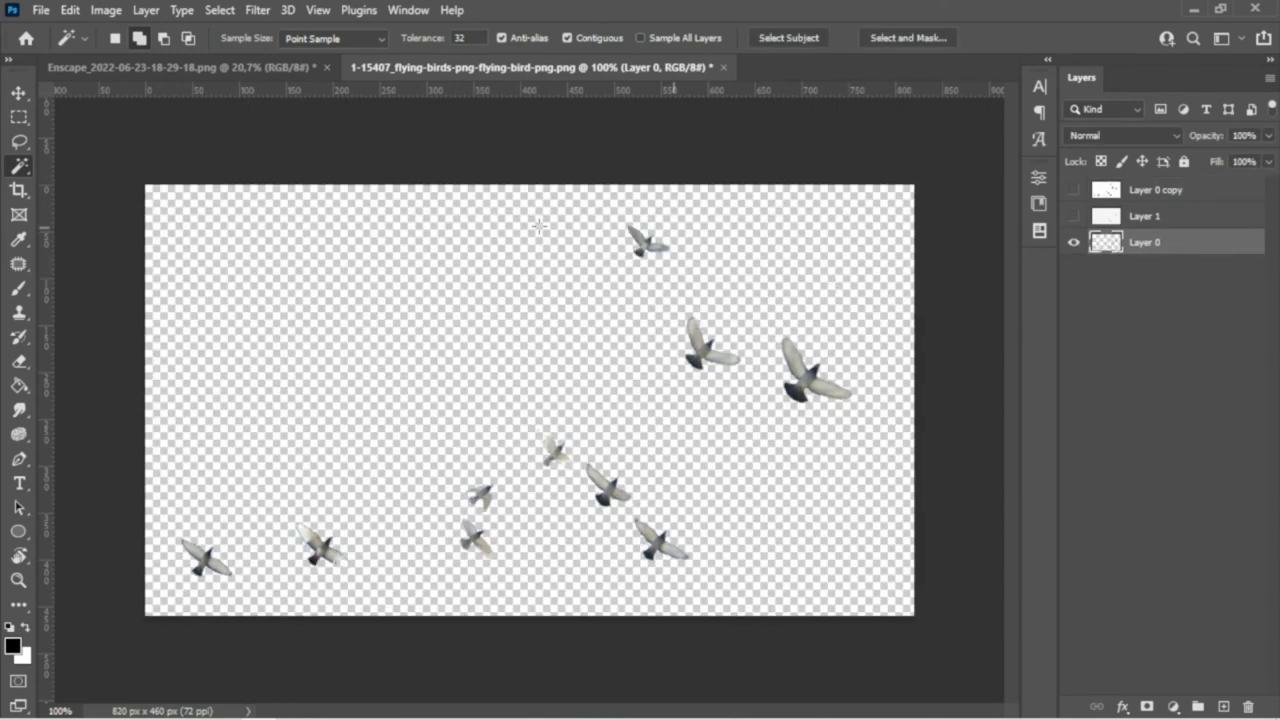
pyautogui.click(18, 93)
pyautogui.moveTo(693, 347); pyautogui.dragTo(643, 264)
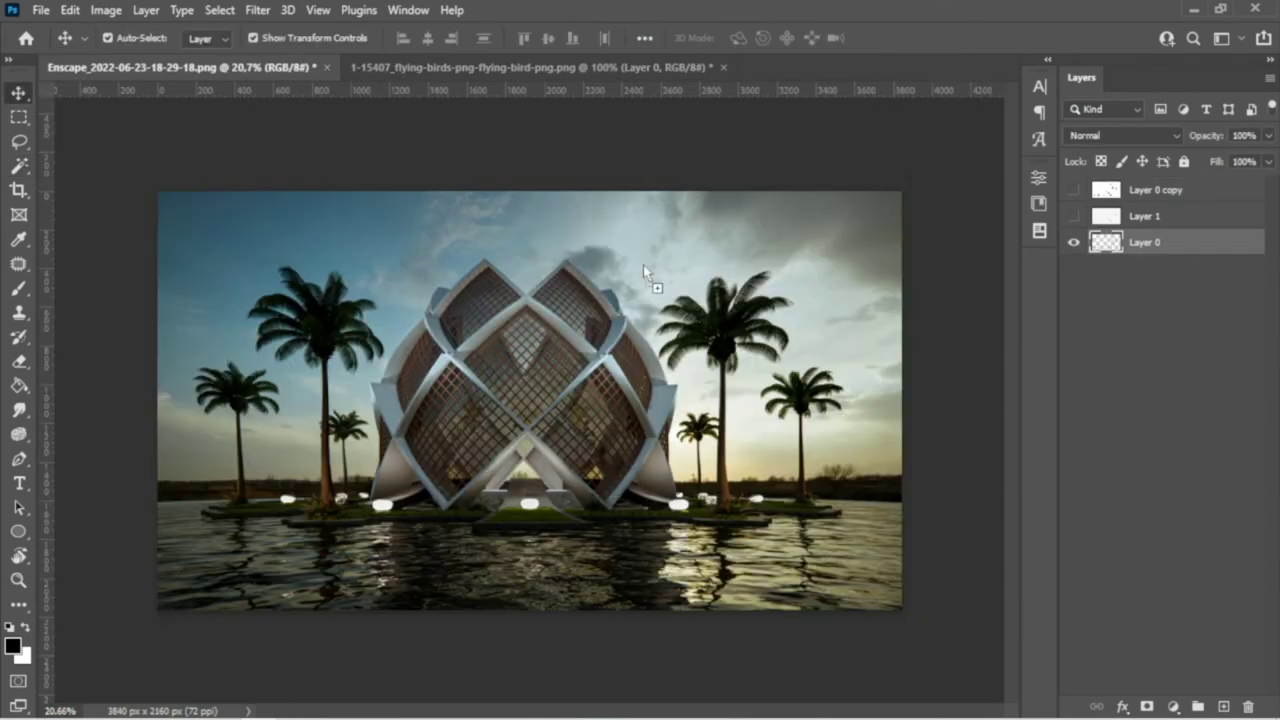
# - Resize and position the birds above the building beside the right palm
pyautogui.moveTo(718, 229)
pyautogui.mouseDown()
pyautogui.moveTo(667, 254)
pyautogui.moveTo(697, 242)
pyautogui.mouseUp()
pyautogui.moveTo(650, 281)
pyautogui.mouseDown()
pyautogui.moveTo(429, 255)
pyautogui.moveTo(809, 294)
pyautogui.moveTo(840, 335)
pyautogui.moveTo(668, 256)
pyautogui.mouseUp()
pyautogui.moveTo(702, 216); pyautogui.dragTo(706, 213)
pyautogui.click(928, 38)
pyautogui.keyDown('alt'); pyautogui.scroll(-1, 809, 240); pyautogui.keyUp('alt')
pyautogui.keyDown('alt'); pyautogui.scroll(1, 780, 255); pyautogui.keyUp('alt')
pyautogui.keyDown('alt'); pyautogui.scroll(1, 737, 272); pyautogui.keyUp('alt')
pyautogui.keyDown('alt'); pyautogui.scroll(-2, 737, 272); pyautogui.keyUp('alt')
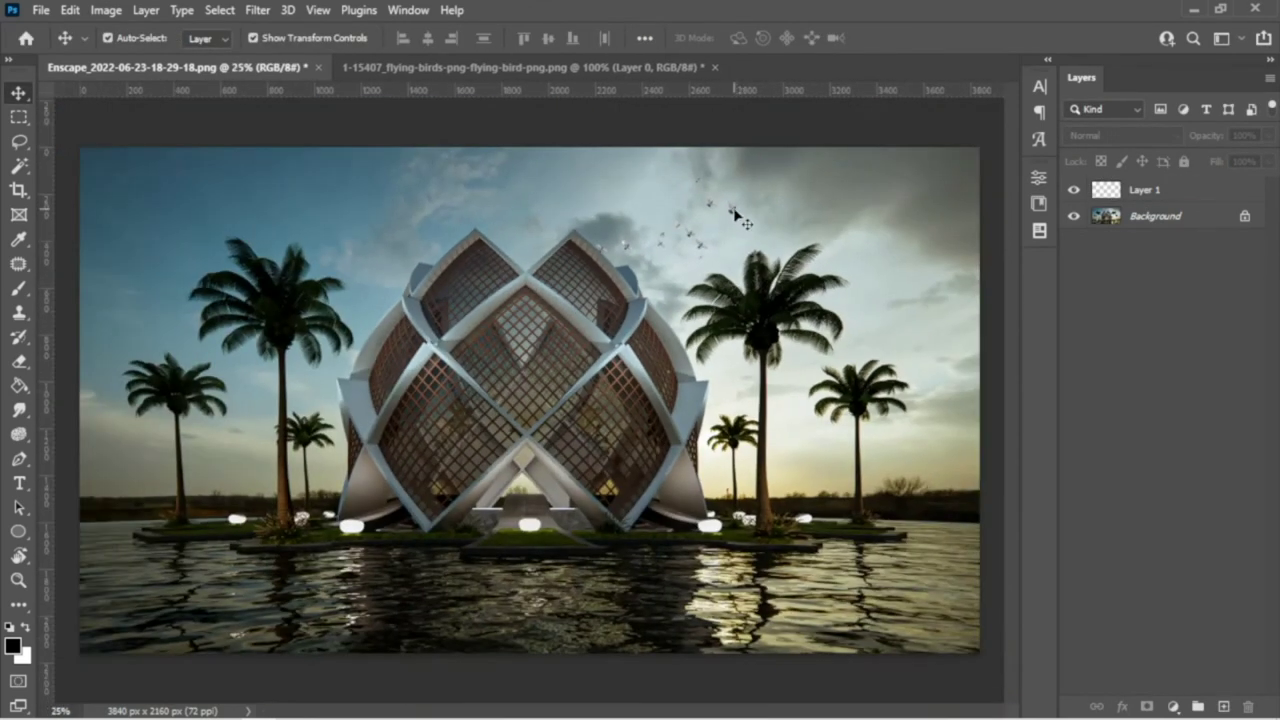
pyautogui.keyDown('alt'); pyautogui.scroll(-2, 791, 229); pyautogui.keyUp('alt')
pyautogui.keyDown('alt'); pyautogui.scroll(-1, 697, 314); pyautogui.keyUp('alt')
pyautogui.keyDown('alt'); pyautogui.scroll(2, 700, 315); pyautogui.keyUp('alt')
pyautogui.keyDown('alt'); pyautogui.scroll(-1, 699, 314); pyautogui.keyUp('alt')
pyautogui.keyDown('alt'); pyautogui.scroll(1, 657, 310); pyautogui.keyUp('alt')
pyautogui.keyDown('alt'); pyautogui.scroll(1, 656, 304); pyautogui.keyUp('alt')
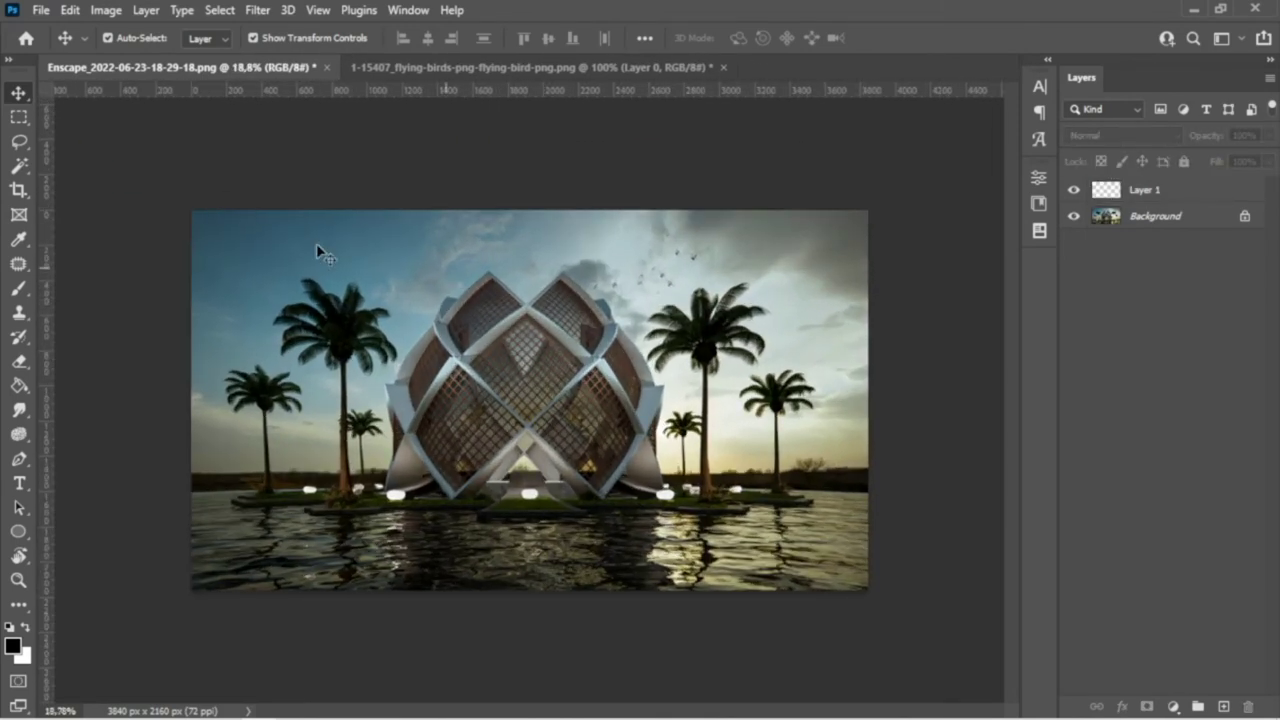
# - Close the flying-birds document without saving
pyautogui.click(410, 67)
pyautogui.click(723, 67)
pyautogui.click(632, 284)
pyautogui.keyDown('alt'); pyautogui.scroll(3, 643, 306); pyautogui.keyUp('alt')
pyautogui.keyDown('alt'); pyautogui.scroll(-2, 645, 306); pyautogui.keyUp('alt')
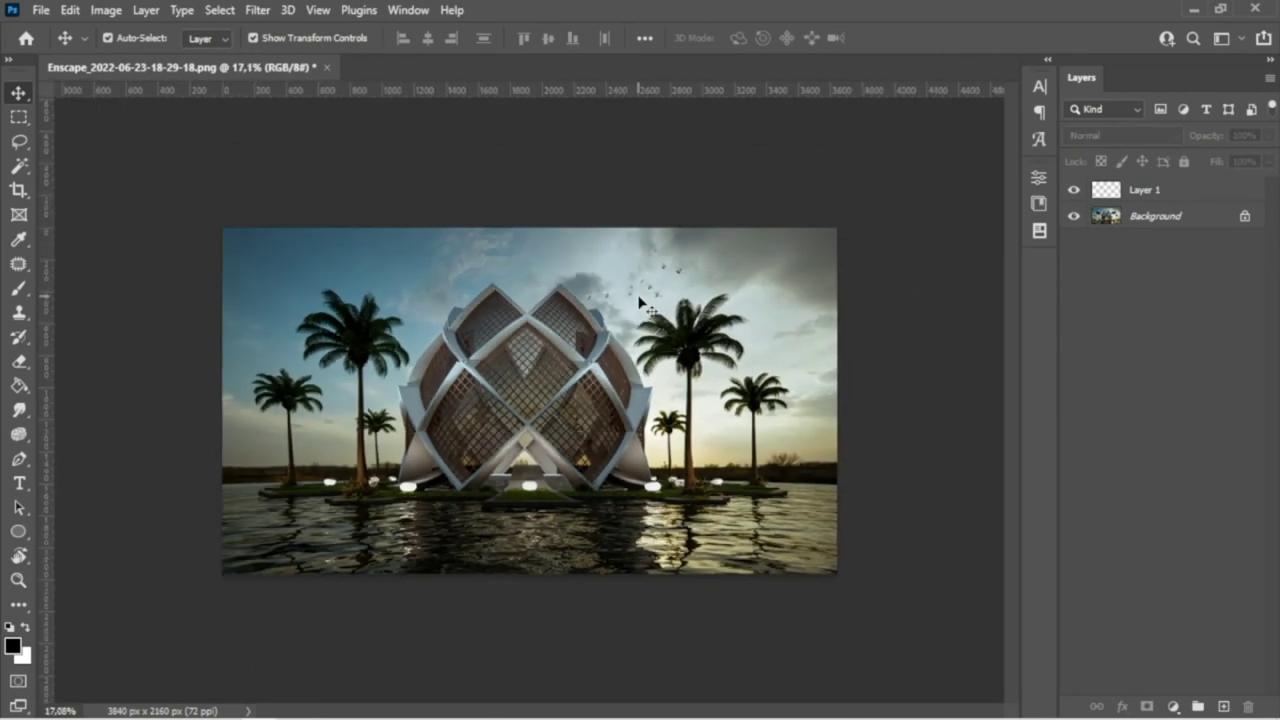
pyautogui.keyDown('alt'); pyautogui.scroll(1, 649, 306); pyautogui.keyUp('alt')
# - Scale the birds on Layer 1 down to 80.65% and commit the transform
pyautogui.click(48, 18)
pyautogui.click(688, 171)
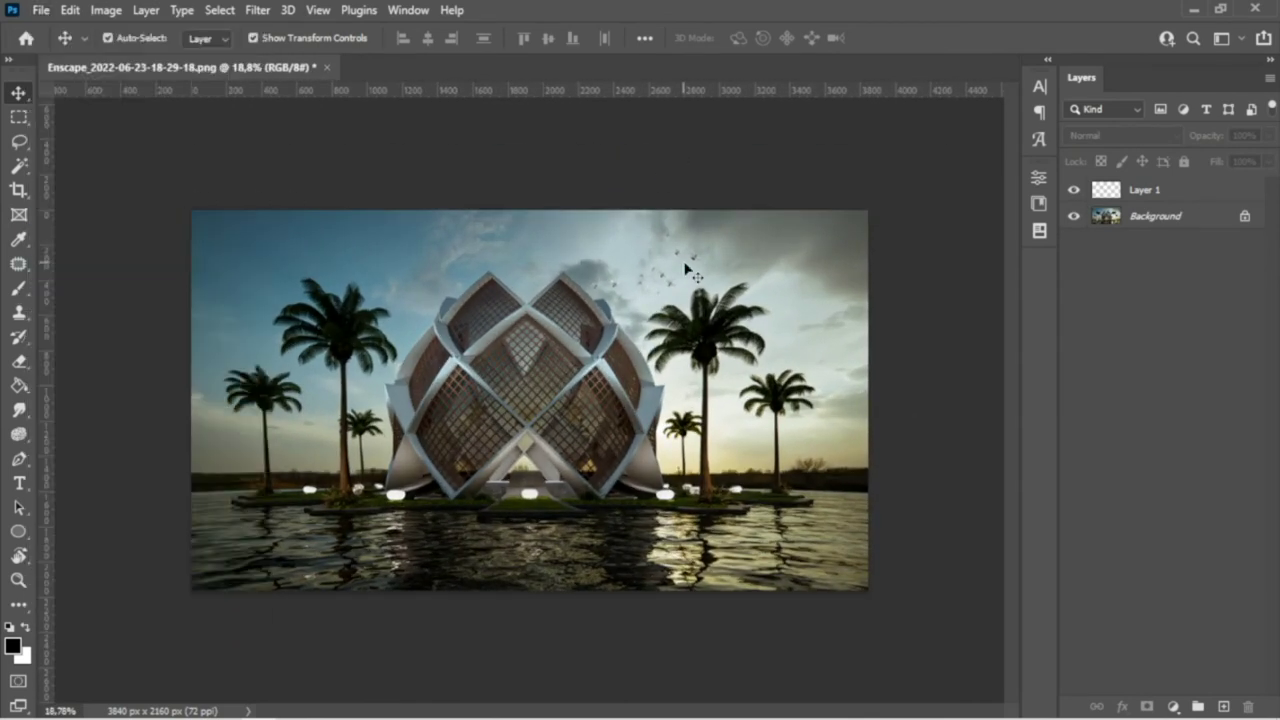
pyautogui.click(690, 264)
pyautogui.moveTo(591, 231); pyautogui.dragTo(613, 241)
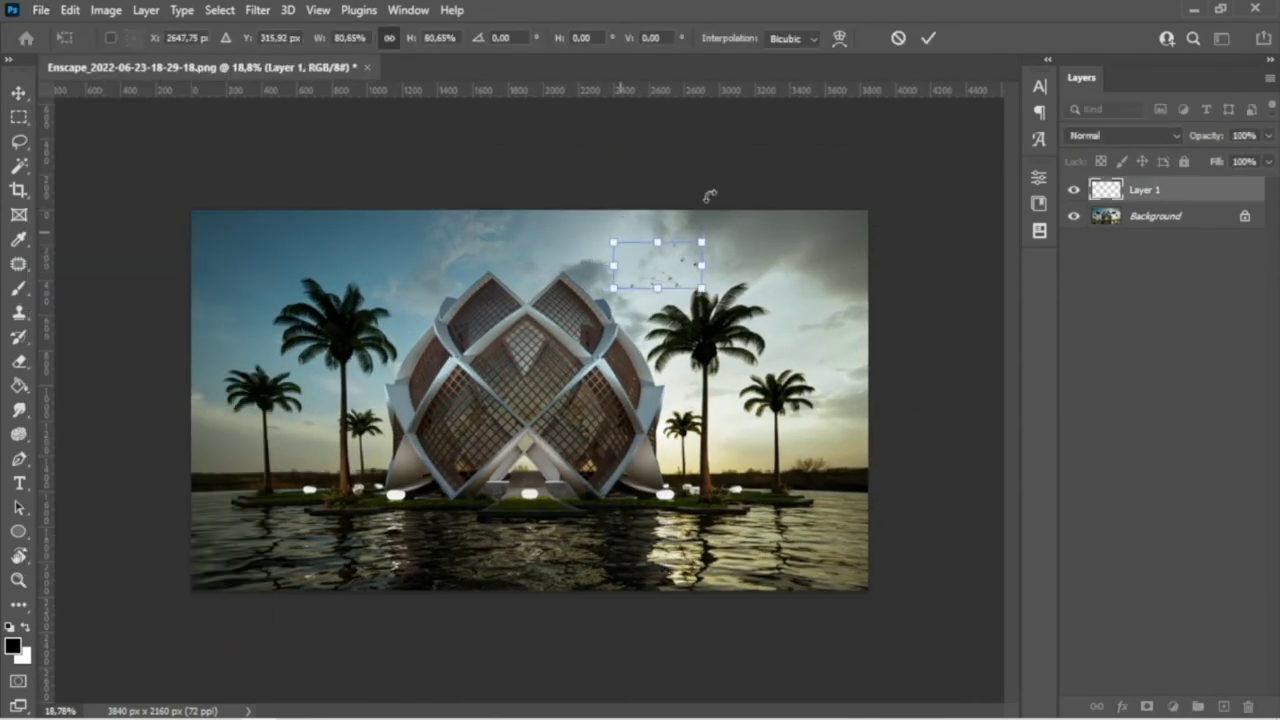
pyautogui.click(925, 42)
pyautogui.keyDown('alt'); pyautogui.scroll(-1, 769, 258); pyautogui.keyUp('alt')
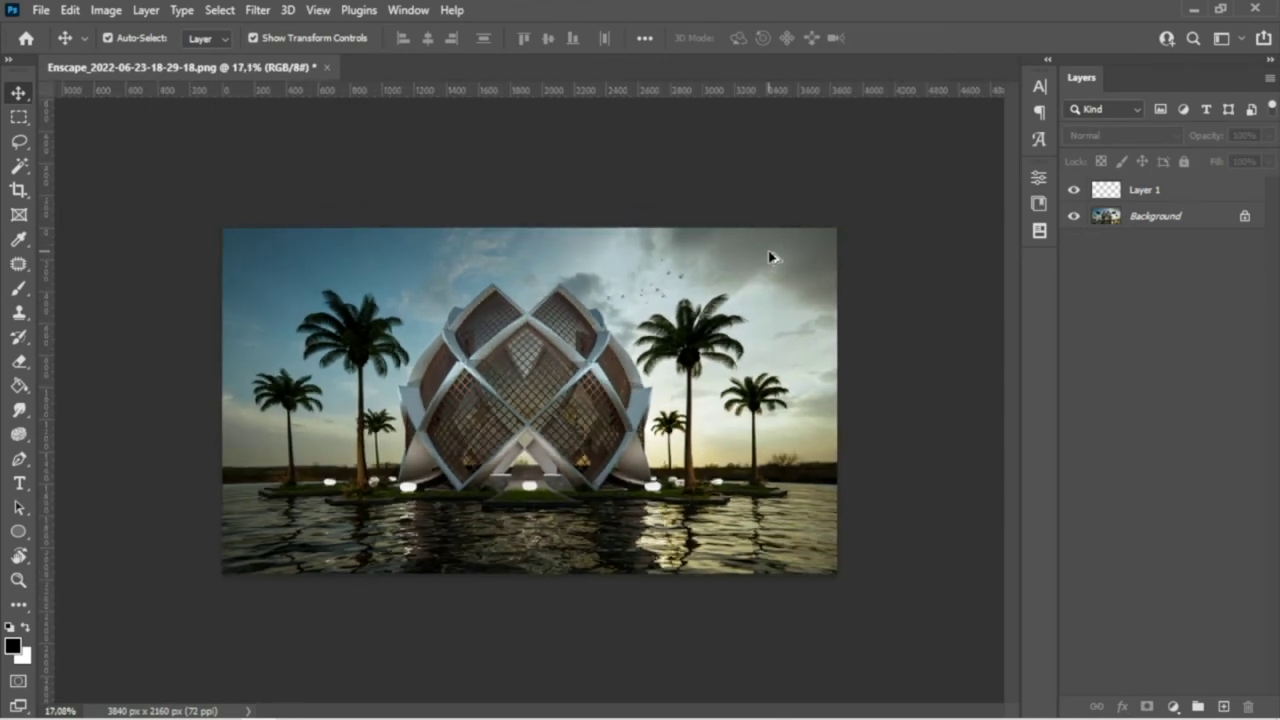
pyautogui.keyDown('alt'); pyautogui.scroll(1, 769, 258); pyautogui.keyUp('alt')
# - Bring the Clouds-Aesthetic-PNG-Background image in as a new layer and fit it over the lower-left water
pyautogui.click(40, 10)
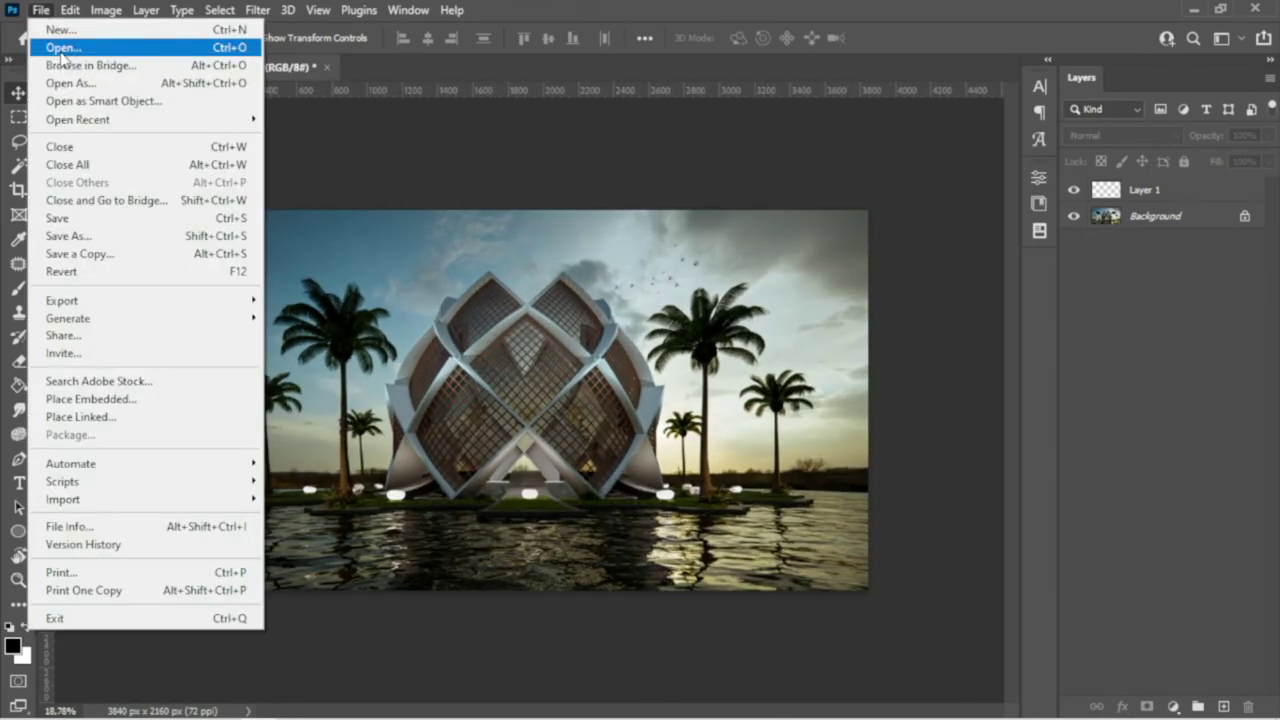
pyautogui.click(45, 48)
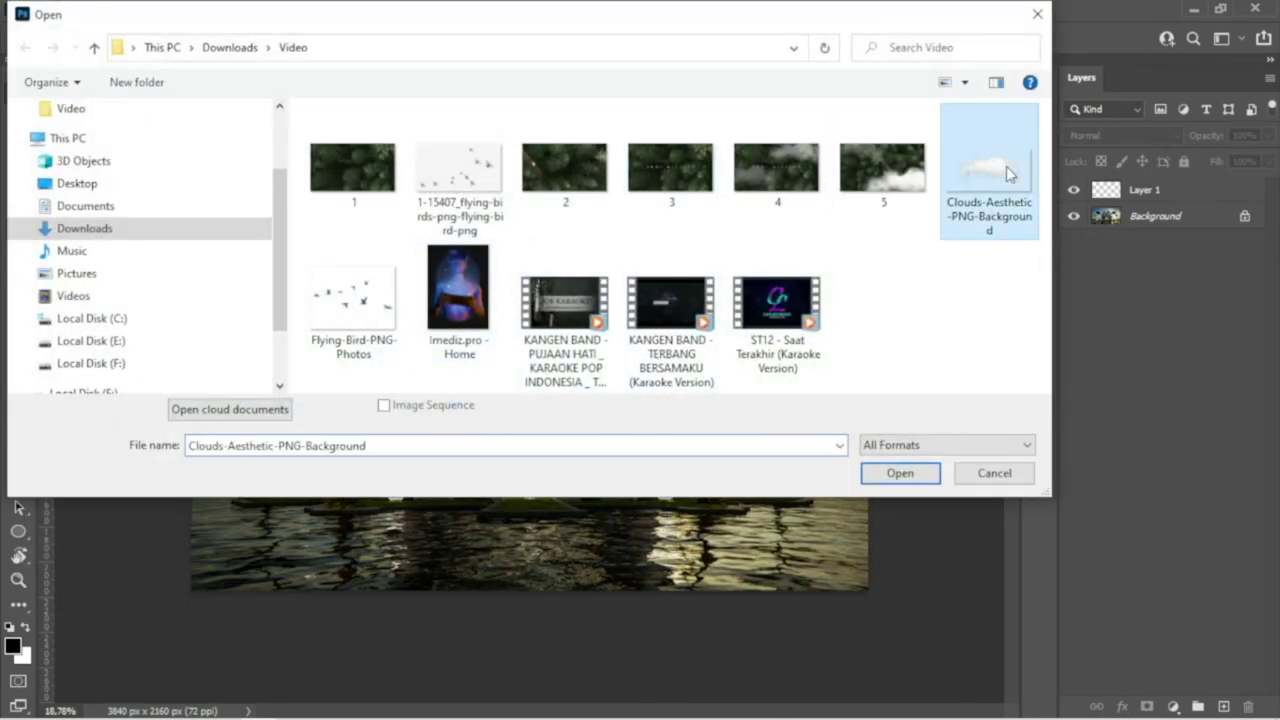
pyautogui.doubleClick(1006, 166)
pyautogui.moveTo(586, 349); pyautogui.dragTo(548, 383)
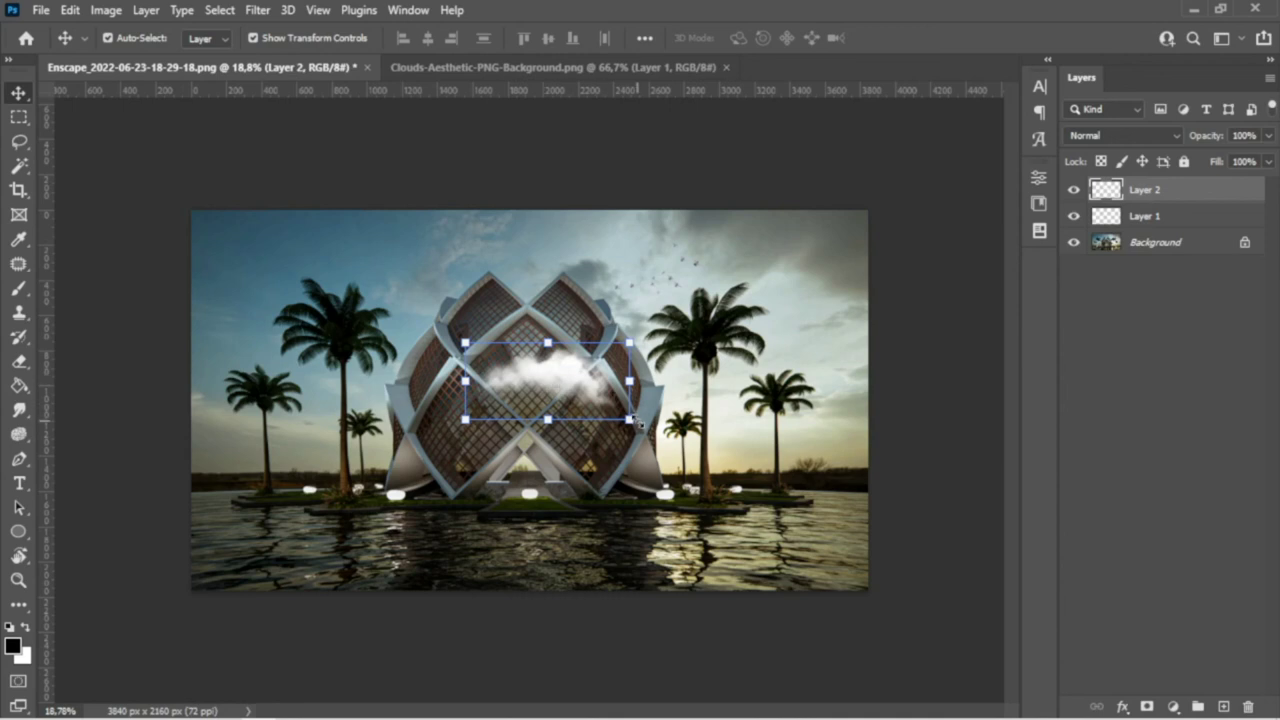
pyautogui.moveTo(638, 424); pyautogui.dragTo(903, 551)
pyautogui.moveTo(723, 414); pyautogui.dragTo(443, 480)
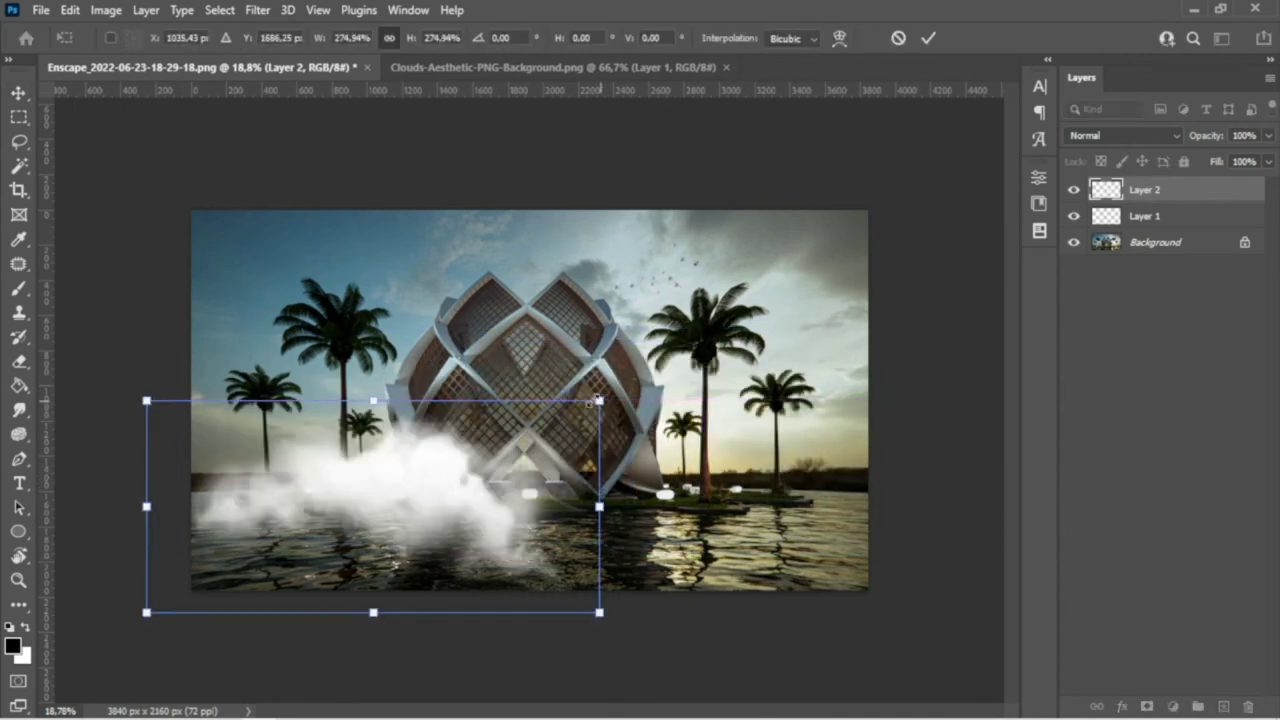
pyautogui.moveTo(598, 401); pyautogui.dragTo(437, 477)
pyautogui.moveTo(349, 523); pyautogui.dragTo(372, 497)
pyautogui.click(928, 38)
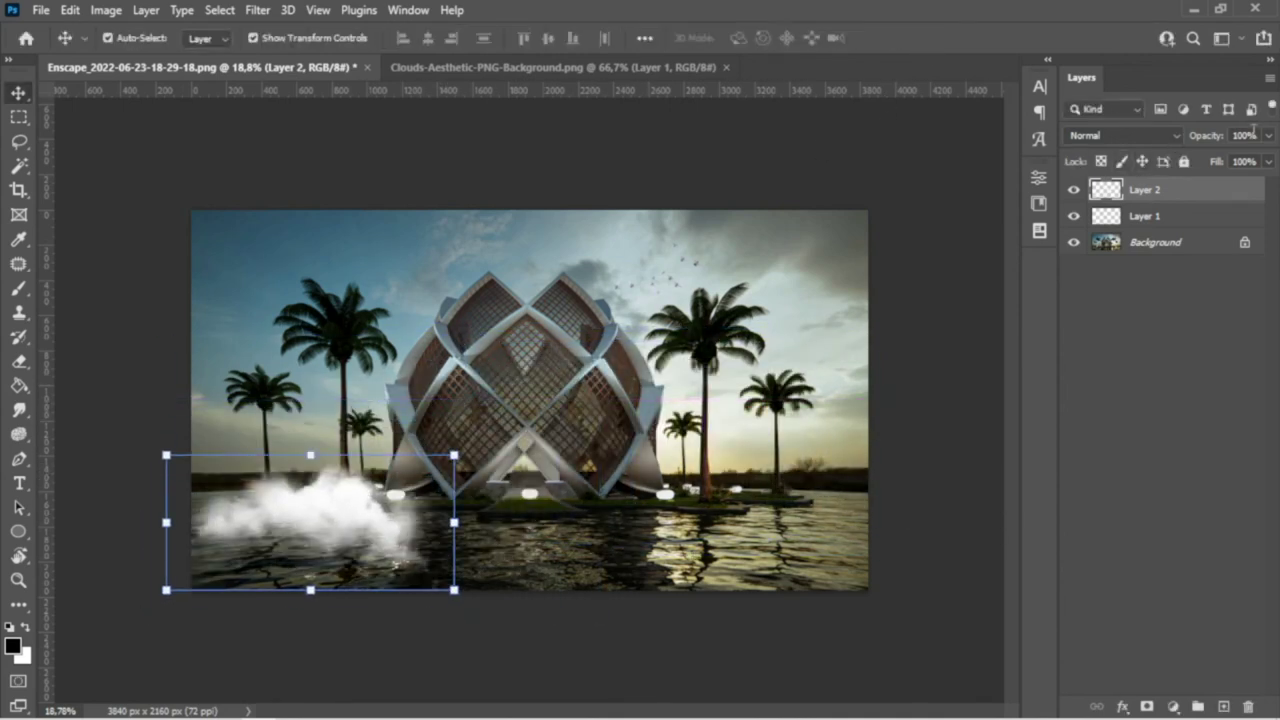
# - Fade the cloud layer to 36% opacity and soften it with a 78.4-pixel Gaussian Blur
pyautogui.moveTo(1228, 158); pyautogui.dragTo(1213, 160)
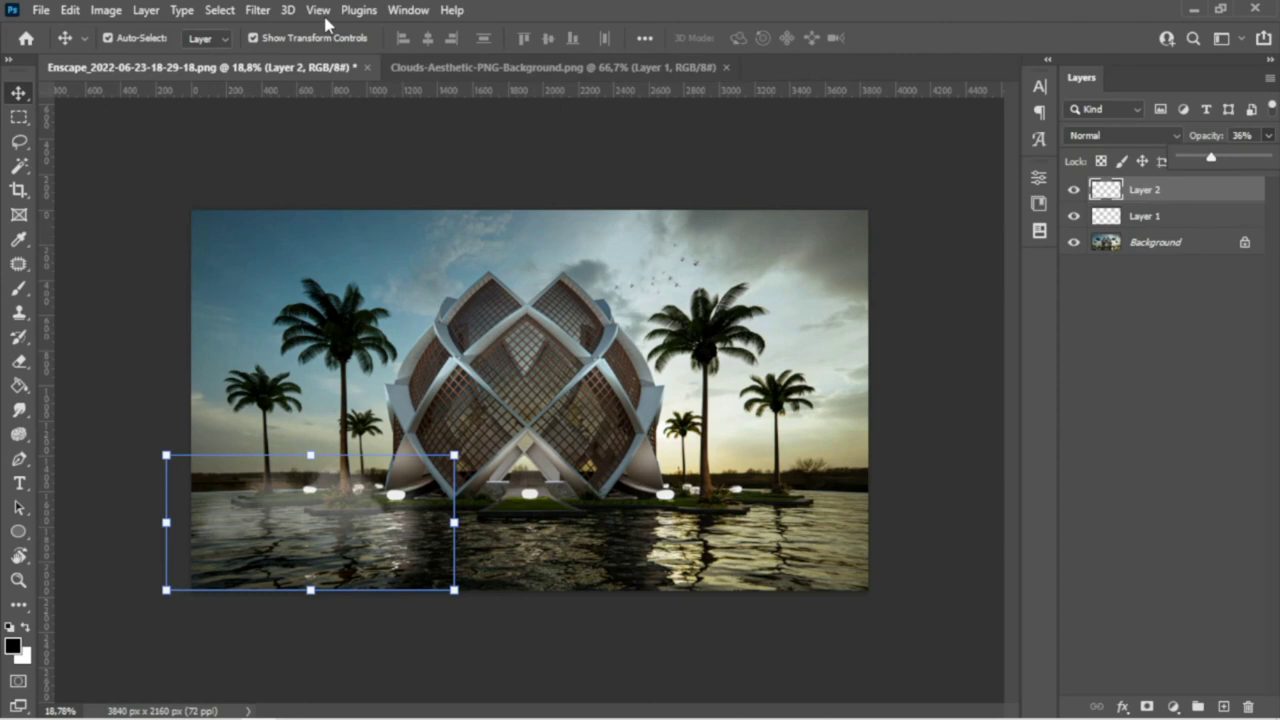
pyautogui.click(257, 10)
pyautogui.click(528, 320)
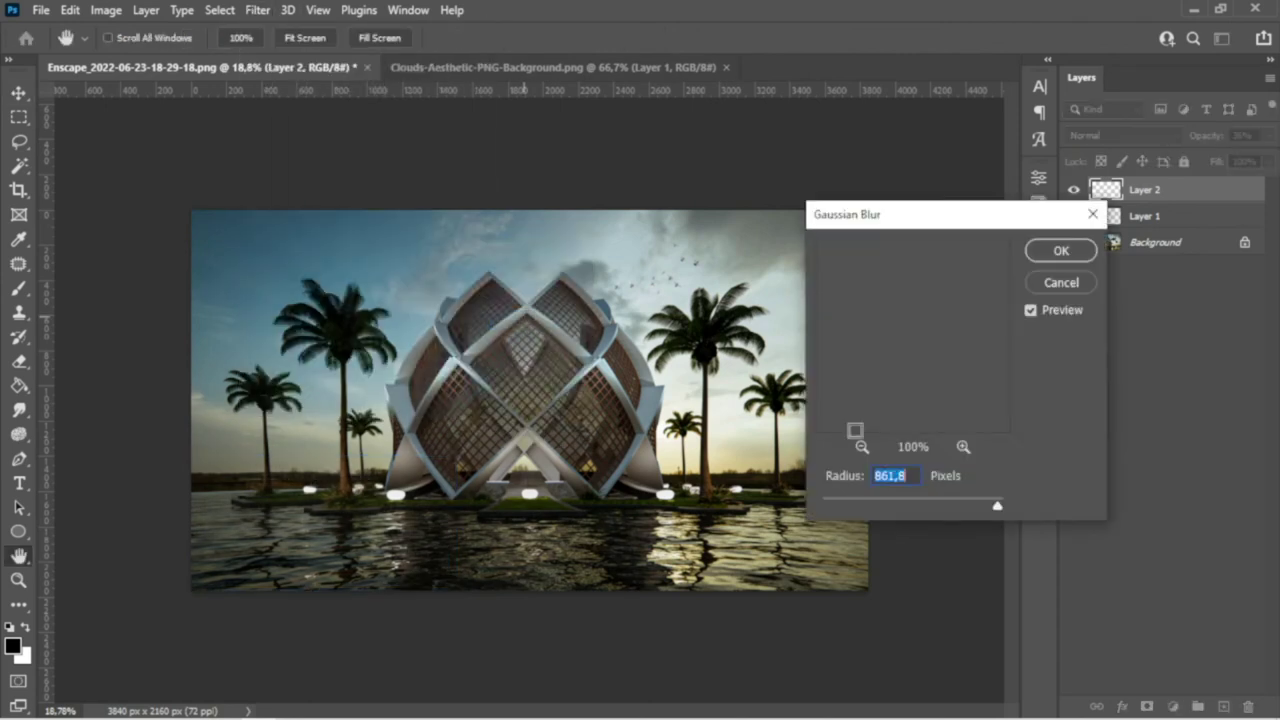
pyautogui.moveTo(997, 506); pyautogui.dragTo(884, 509)
pyautogui.click(1052, 252)
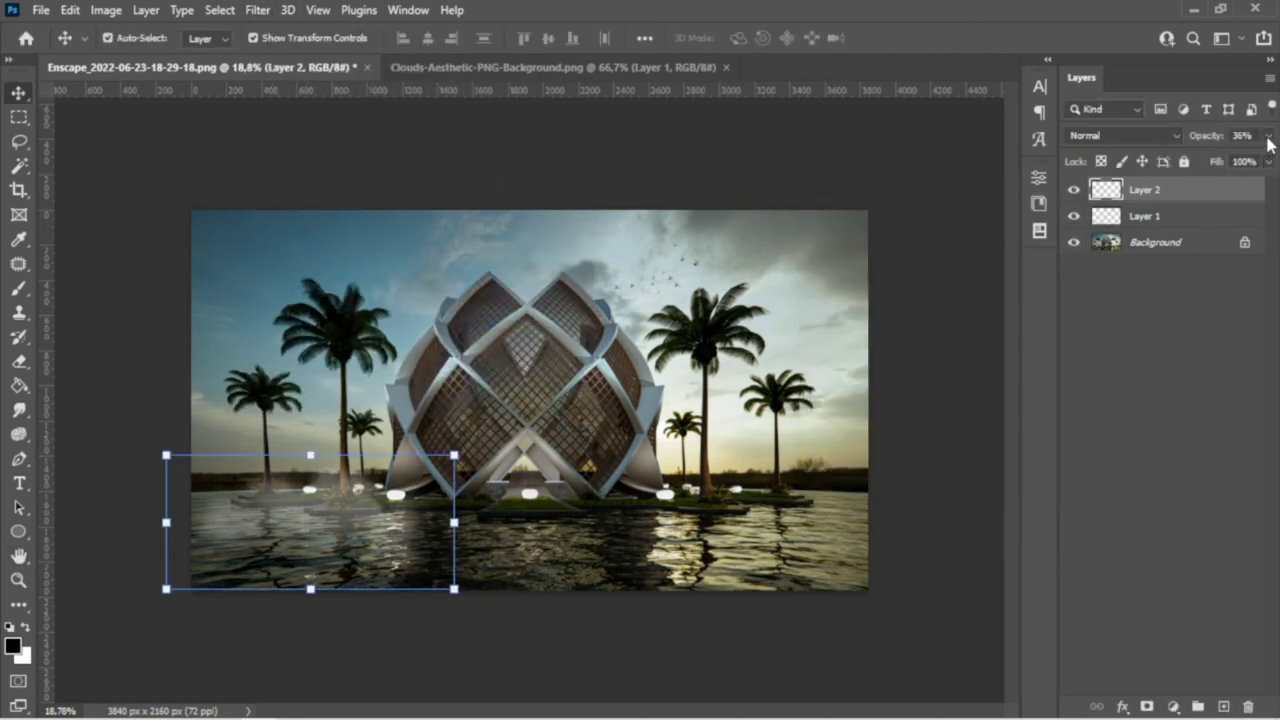
# - Lower the mist to 15% opacity and place copies over the right-side water at 35%
pyautogui.moveTo(1197, 163); pyautogui.dragTo(1186, 163)
pyautogui.moveTo(345, 528)
pyautogui.mouseDown()
pyautogui.moveTo(680, 507)
pyautogui.moveTo(695, 487)
pyautogui.mouseUp()
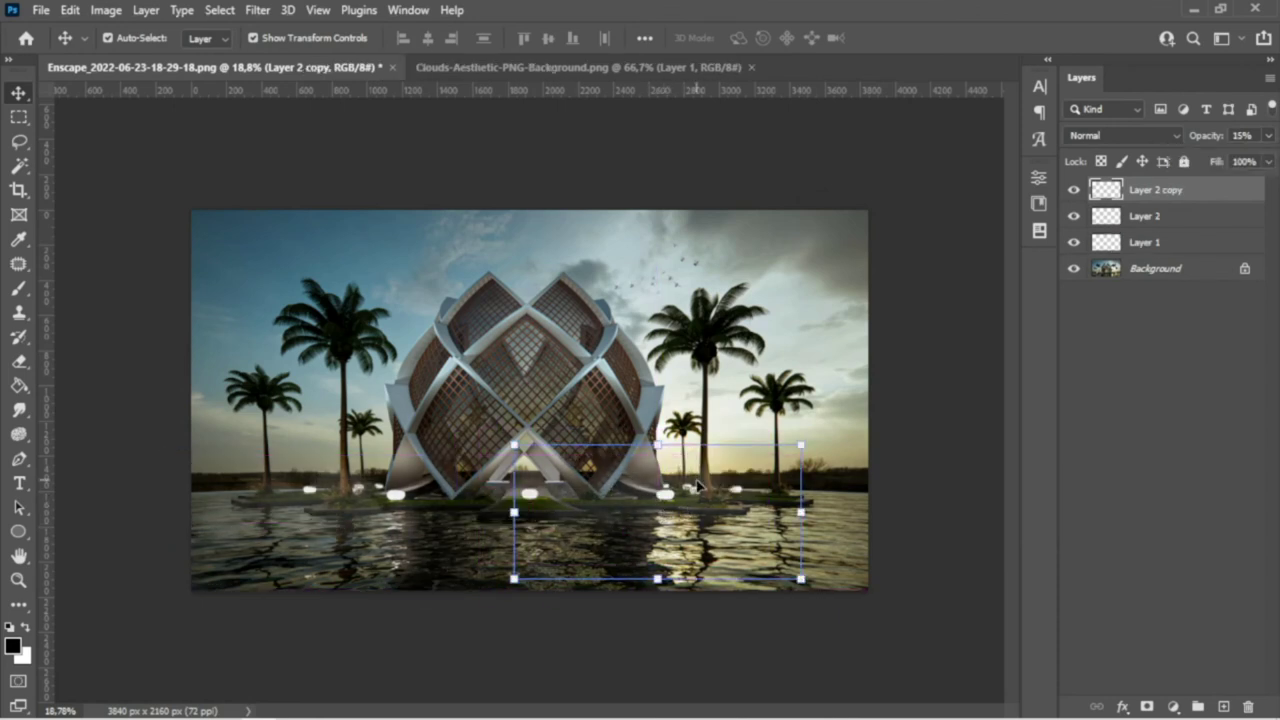
pyautogui.click(1213, 160)
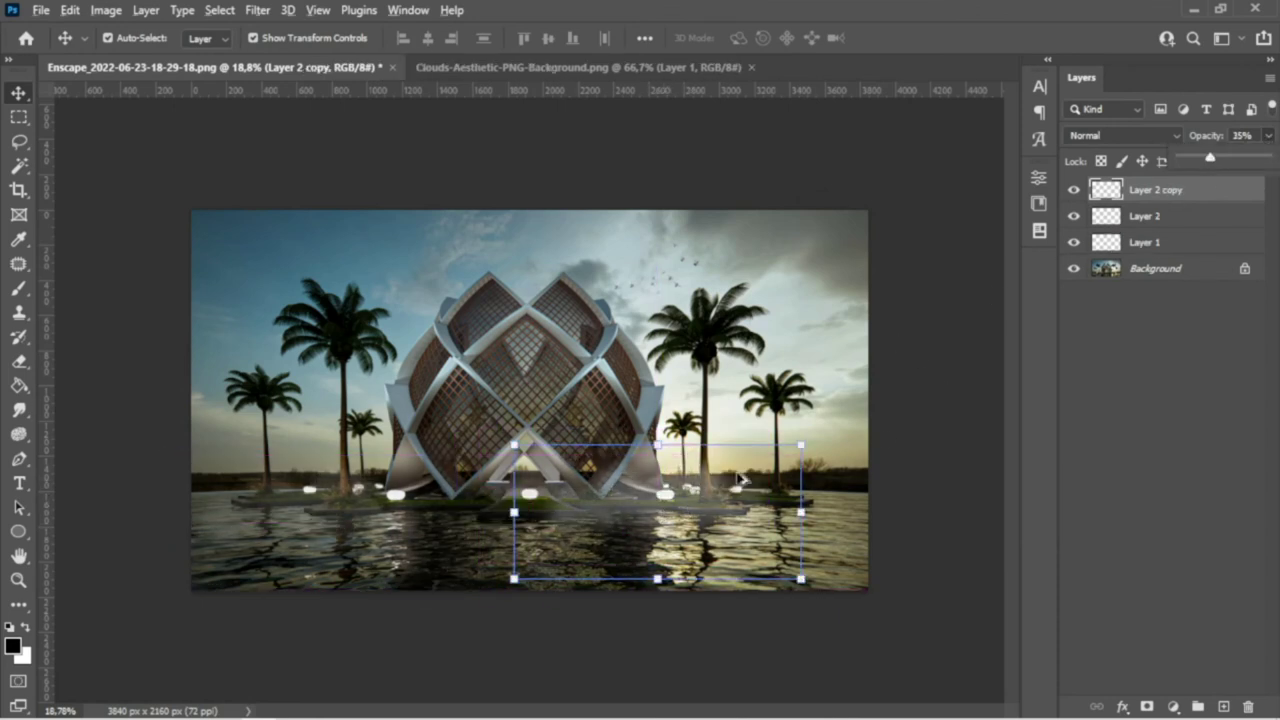
pyautogui.moveTo(709, 503)
pyautogui.mouseDown()
pyautogui.moveTo(392, 495)
pyautogui.moveTo(169, 451)
pyautogui.mouseUp()
pyautogui.click(764, 235)
# - Reposition the Layer 2 copy mist over the water and set it to 24% opacity
pyautogui.keyDown('alt'); pyautogui.scroll(-5, 674, 294); pyautogui.keyUp('alt')
pyautogui.keyDown('alt'); pyautogui.scroll(3, 674, 294); pyautogui.keyUp('alt')
pyautogui.keyDown('alt'); pyautogui.scroll(5, 664, 430); pyautogui.keyUp('alt')
pyautogui.keyDown('alt'); pyautogui.scroll(-3, 664, 431); pyautogui.keyUp('alt')
pyautogui.keyDown('alt'); pyautogui.scroll(1, 700, 520); pyautogui.keyUp('alt')
pyautogui.moveTo(700, 522); pyautogui.dragTo(716, 485)
pyautogui.keyDown('alt'); pyautogui.scroll(-1, 608, 306); pyautogui.keyUp('alt')
pyautogui.keyDown('alt'); pyautogui.scroll(2, 657, 171); pyautogui.keyUp('alt')
pyautogui.click(657, 171)
pyautogui.keyDown('alt'); pyautogui.scroll(-3, 660, 400); pyautogui.keyUp('alt')
pyautogui.keyDown('alt'); pyautogui.scroll(3, 720, 450); pyautogui.keyUp('alt')
pyautogui.click(1172, 222)
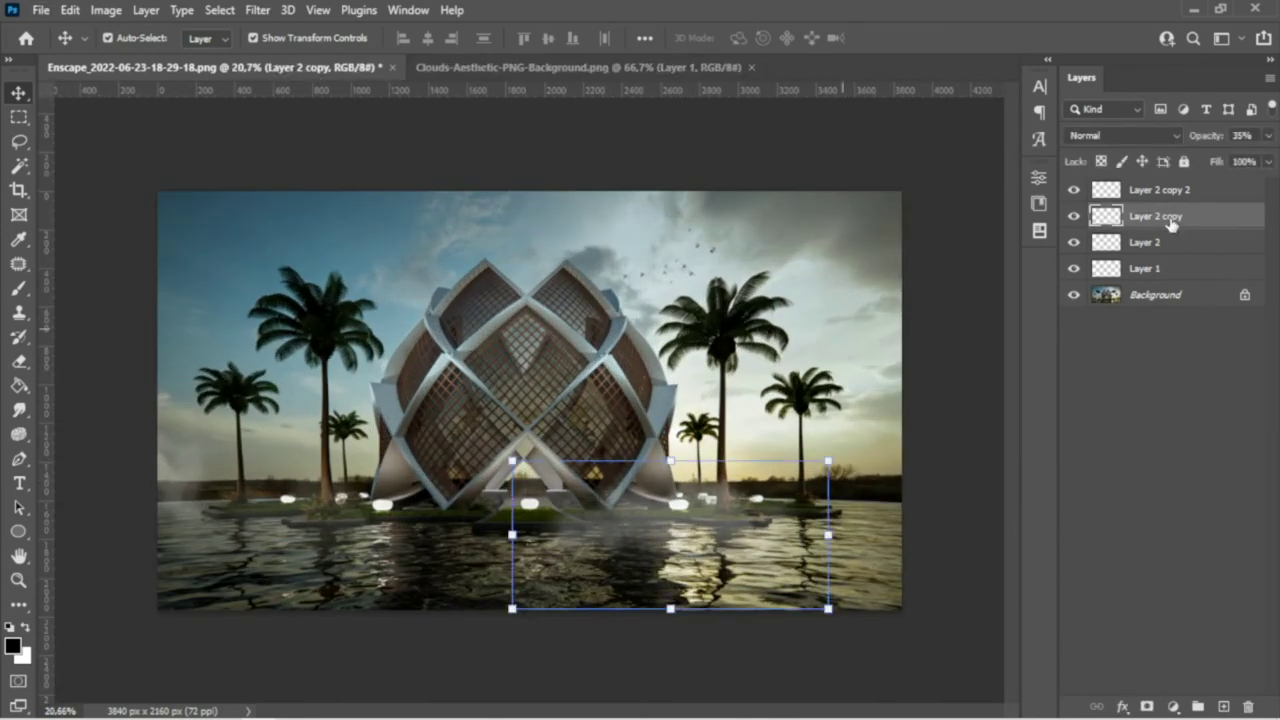
pyautogui.click(874, 174)
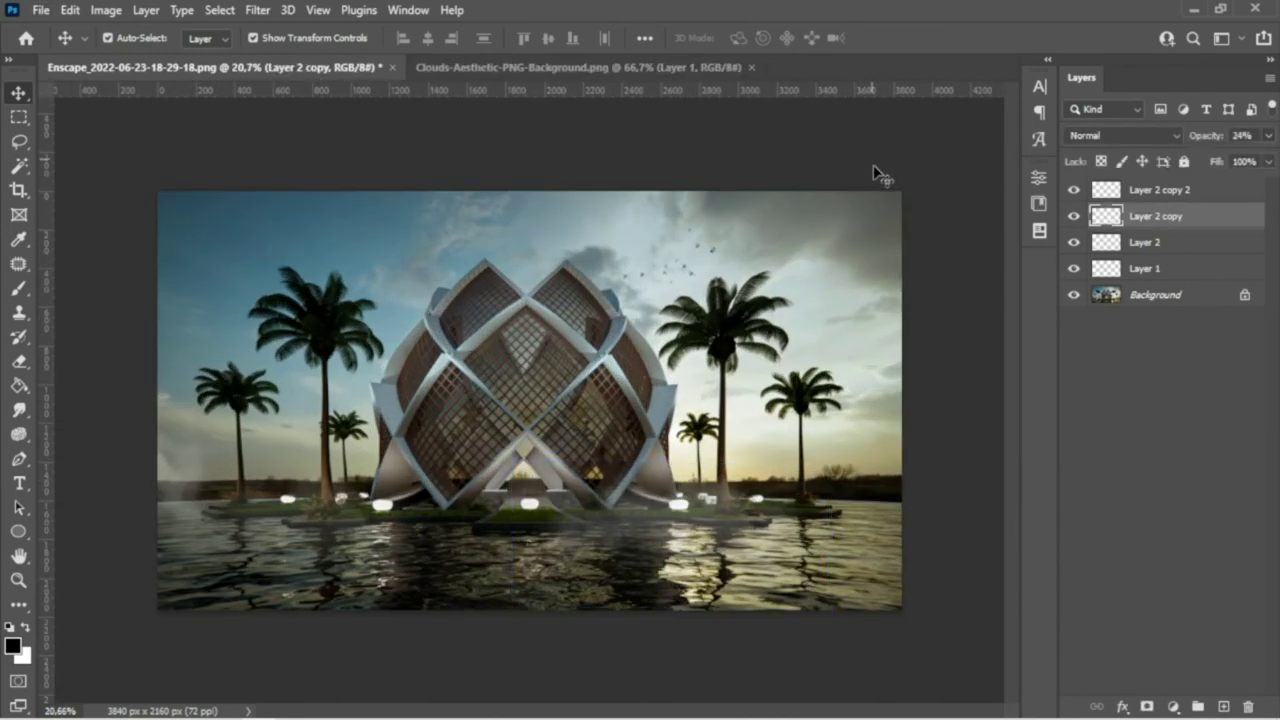
pyautogui.keyDown('alt'); pyautogui.scroll(-3, 806, 260); pyautogui.keyUp('alt')
pyautogui.keyDown('alt'); pyautogui.scroll(2, 803, 258); pyautogui.keyUp('alt')
# - Save a quality-12 Progressive JPEG copy of the render
pyautogui.click(40, 10)
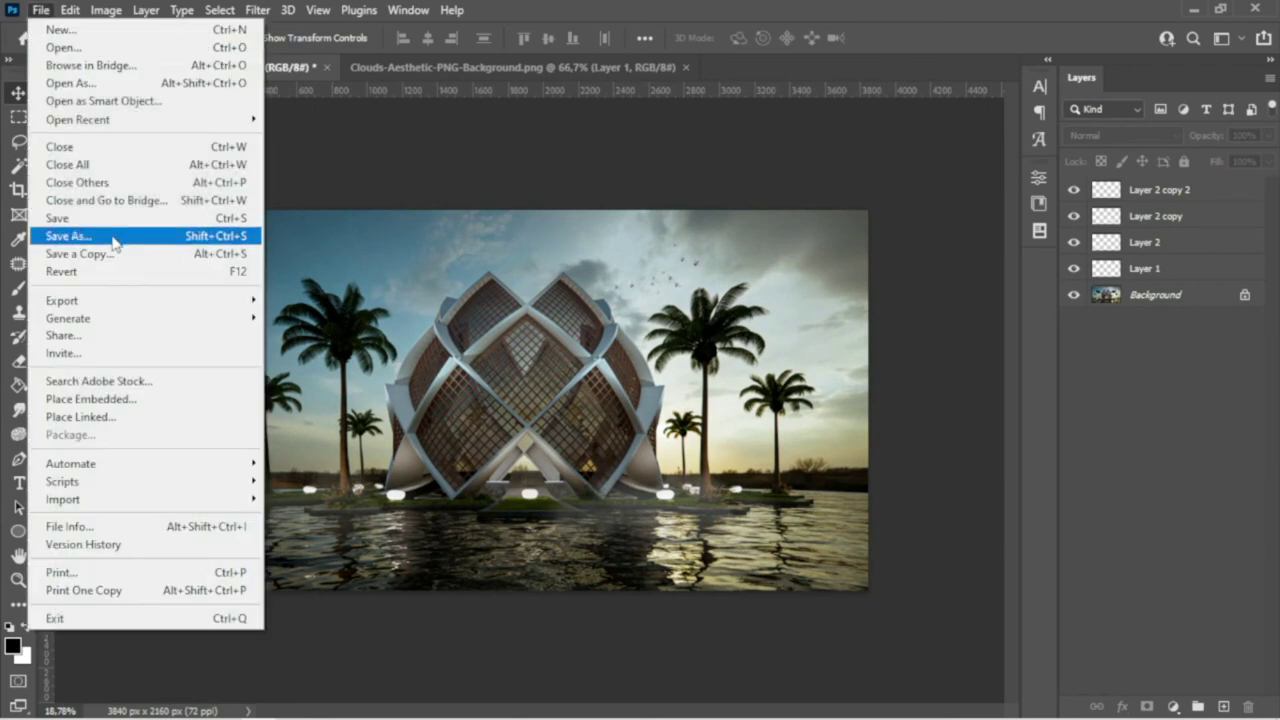
pyautogui.click(80, 263)
pyautogui.click(500, 400)
pyautogui.click(270, 212)
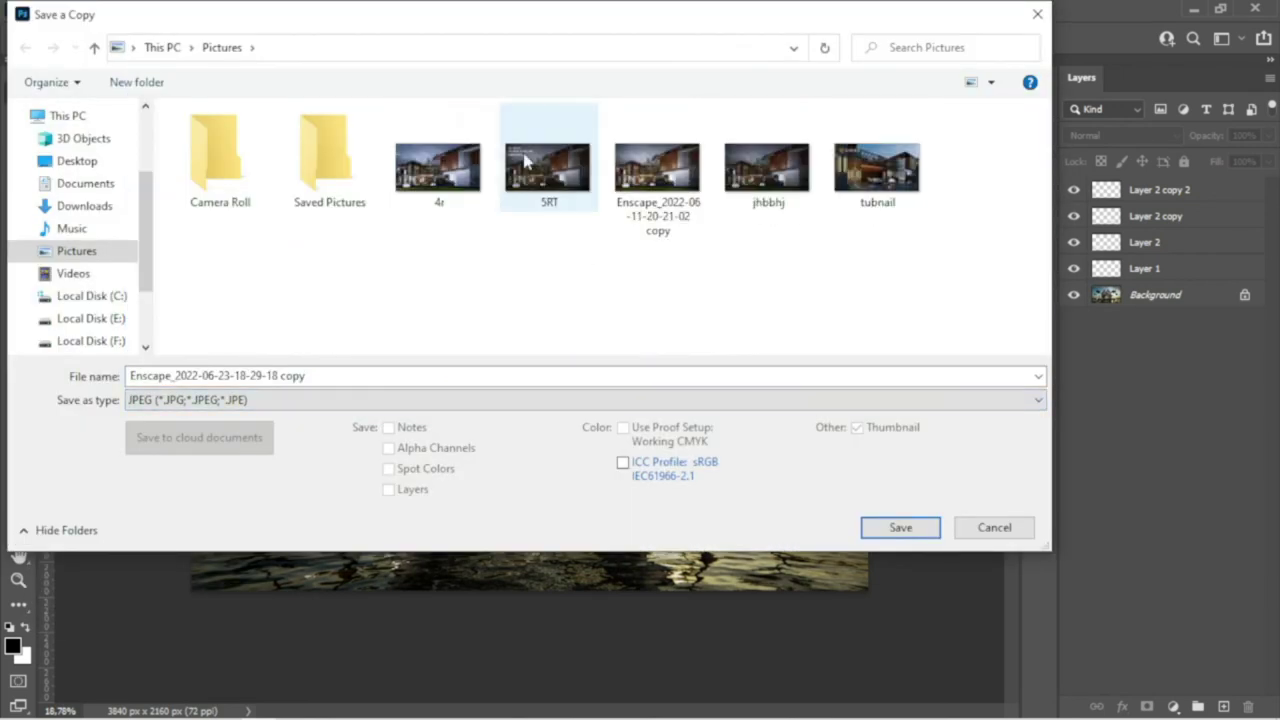
pyautogui.click(900, 530)
pyautogui.click(484, 223)
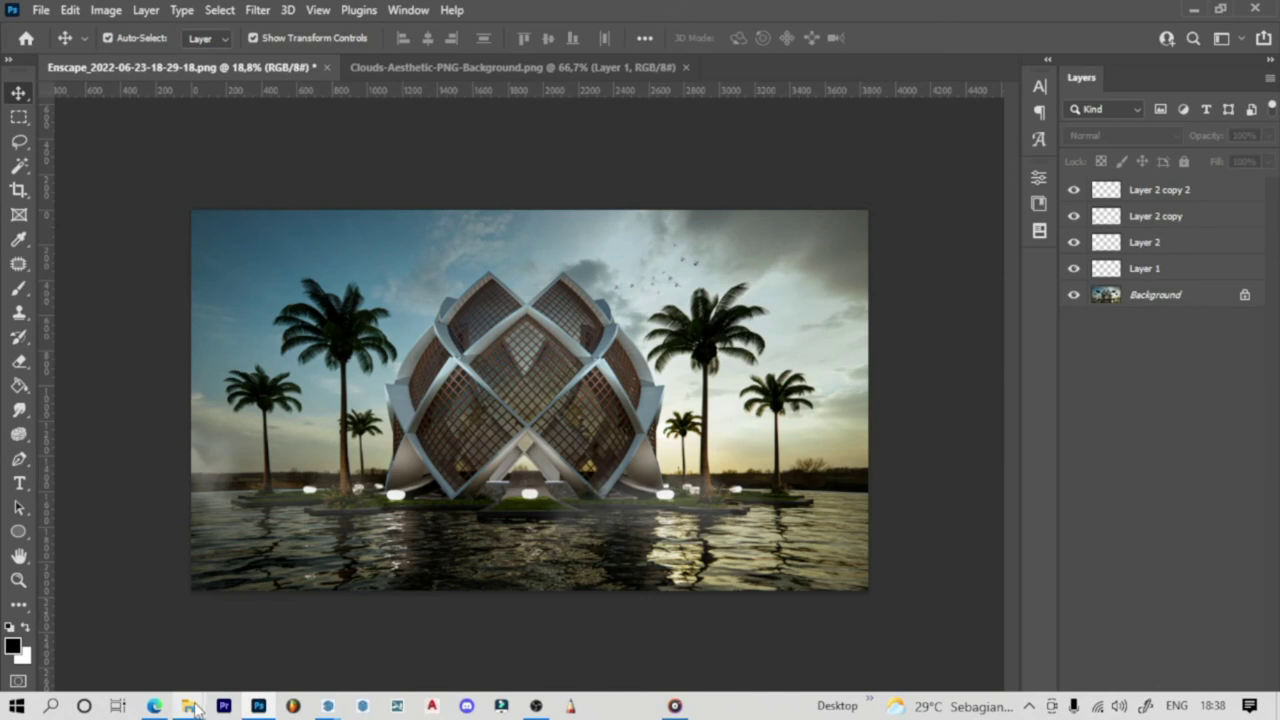
pyautogui.click(190, 706)
pyautogui.doubleClick(1020, 280)
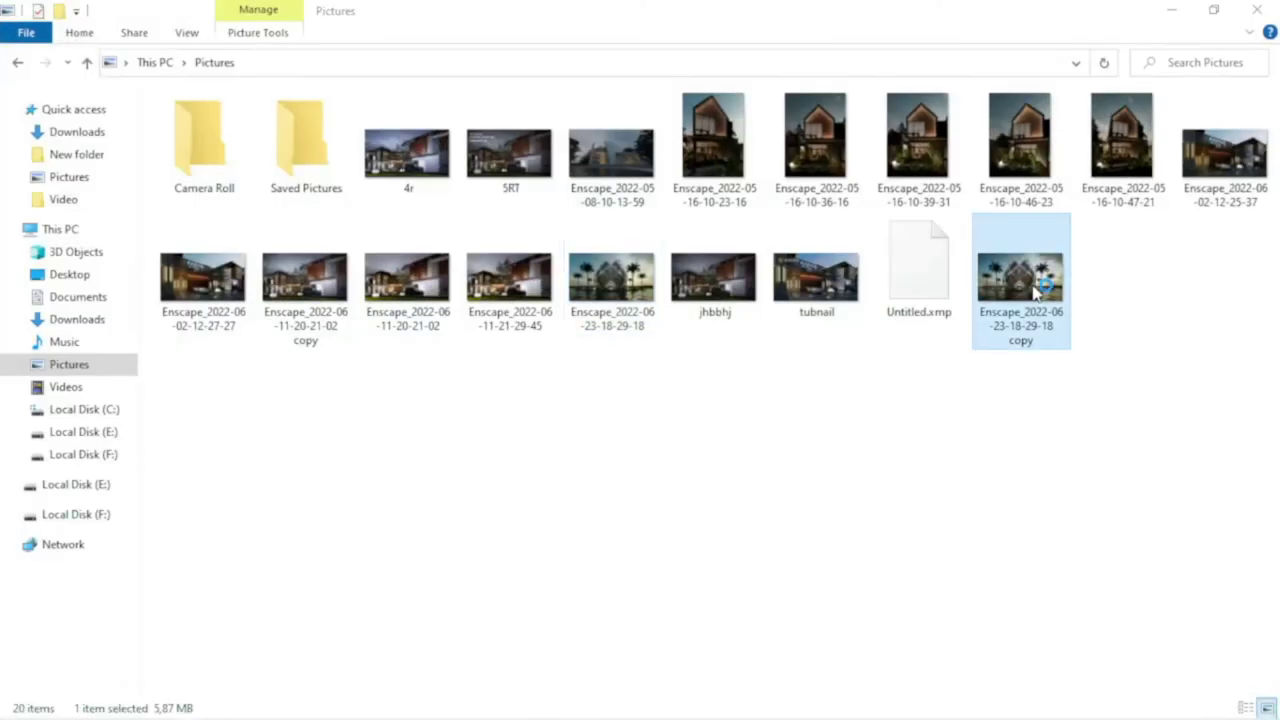
pyautogui.scroll(3, 770, 410)
pyautogui.scroll(-3, 790, 440)
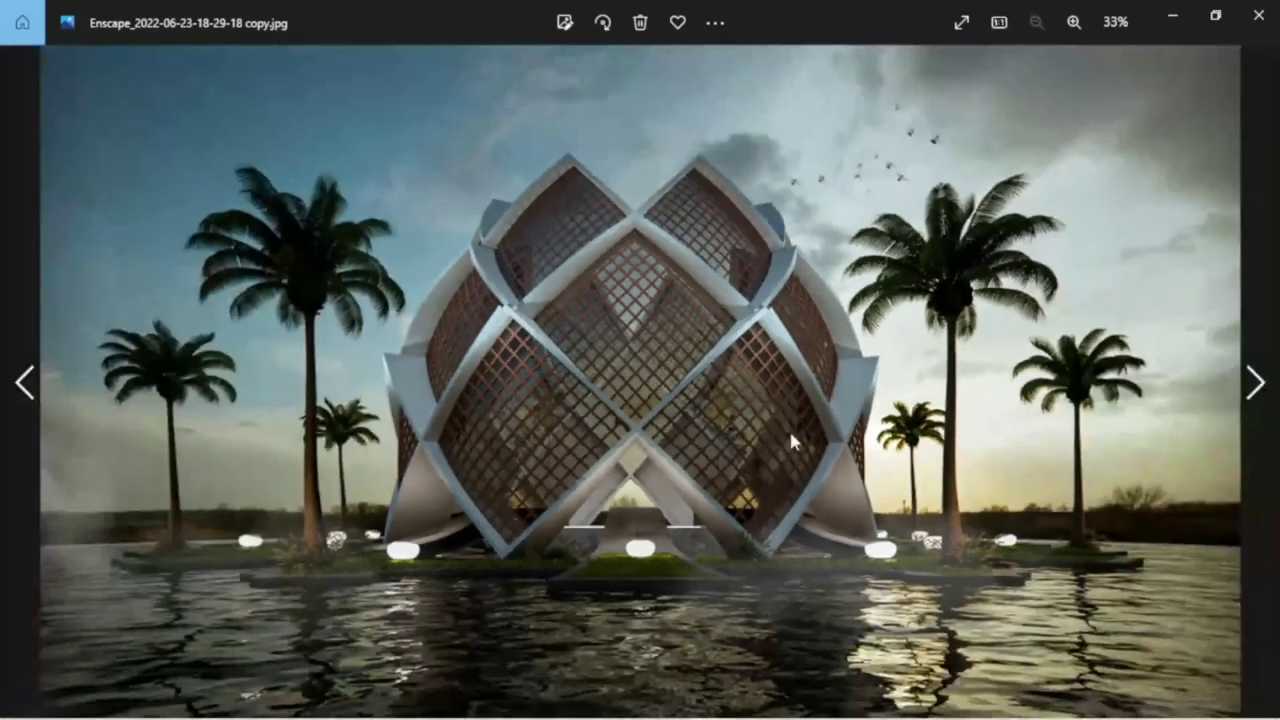
pyautogui.scroll(3, 746, 367)
pyautogui.scroll(-3, 783, 255)
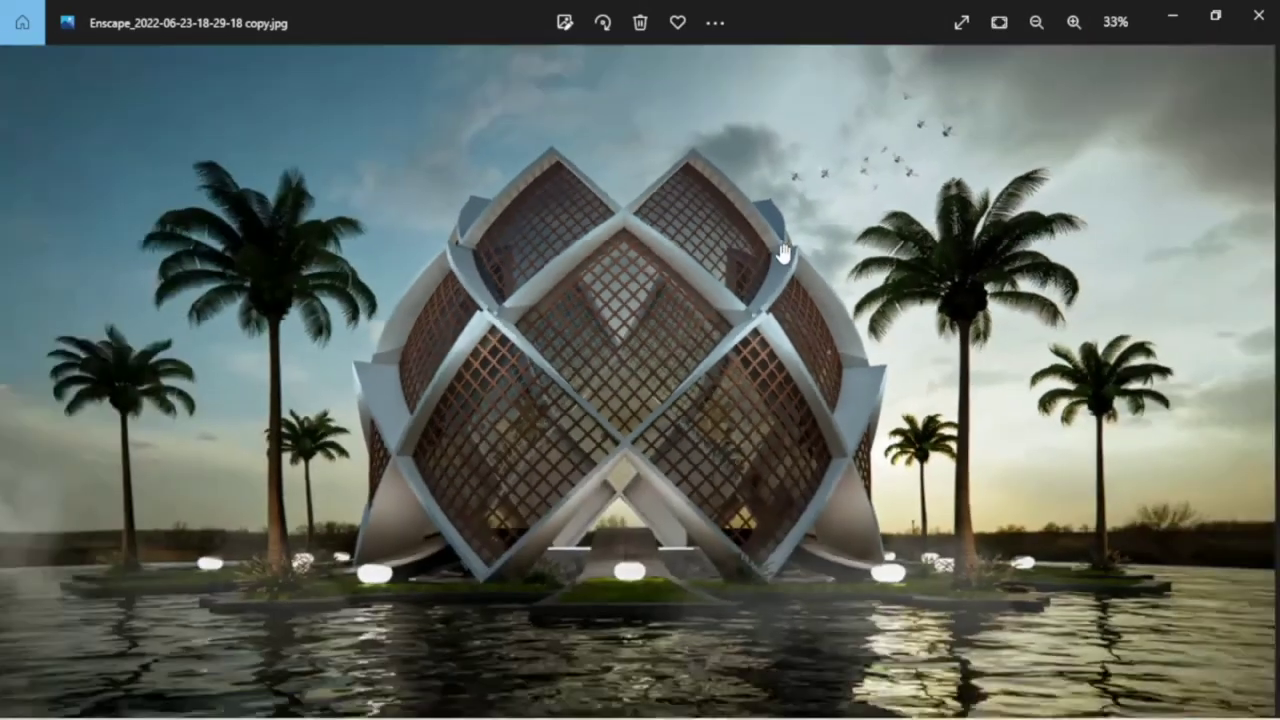